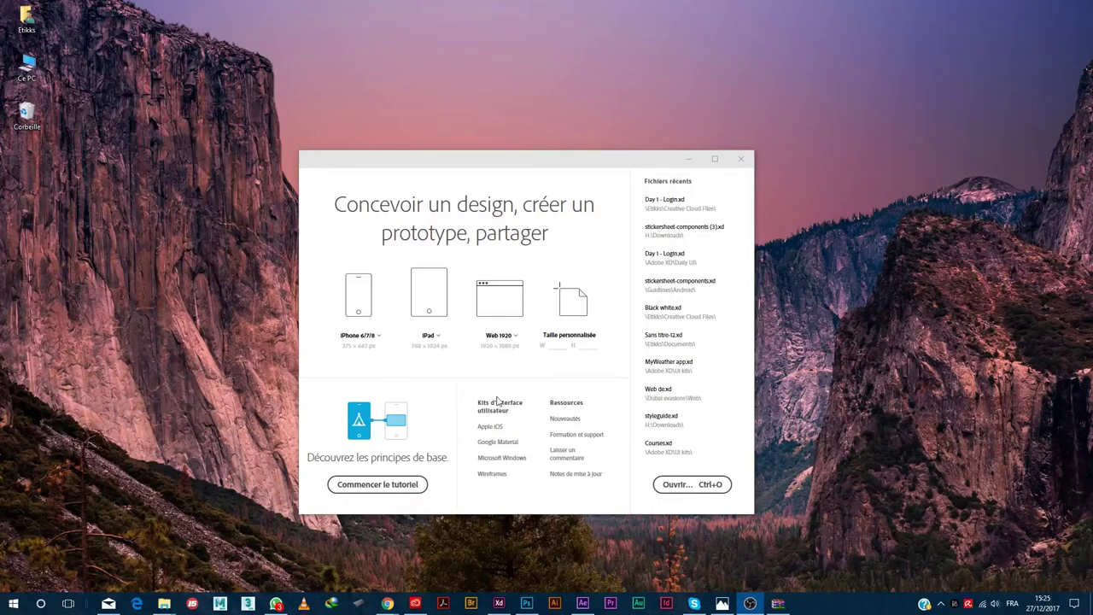
Create a new document with a custom 360 × 740 artboard and maximize its window
{"action": "left_click_drag", "start_coordinate": [489, 161], "coordinate": [501, 132]}
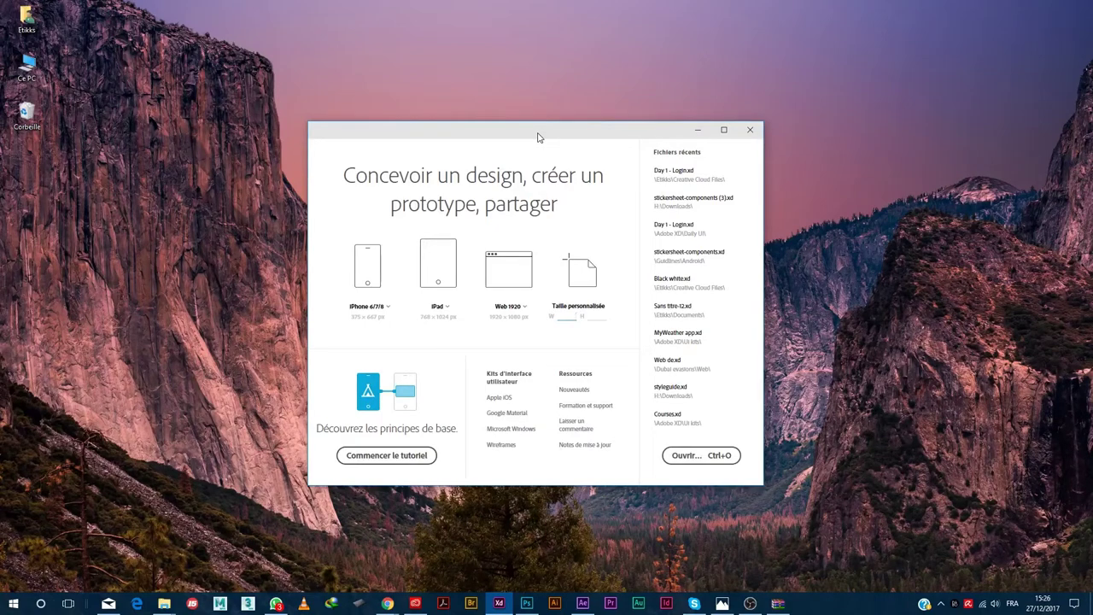
{"action": "type", "text": "60"}
{"action": "left_click", "coordinate": [601, 316]}
{"action": "type", "text": "740"}
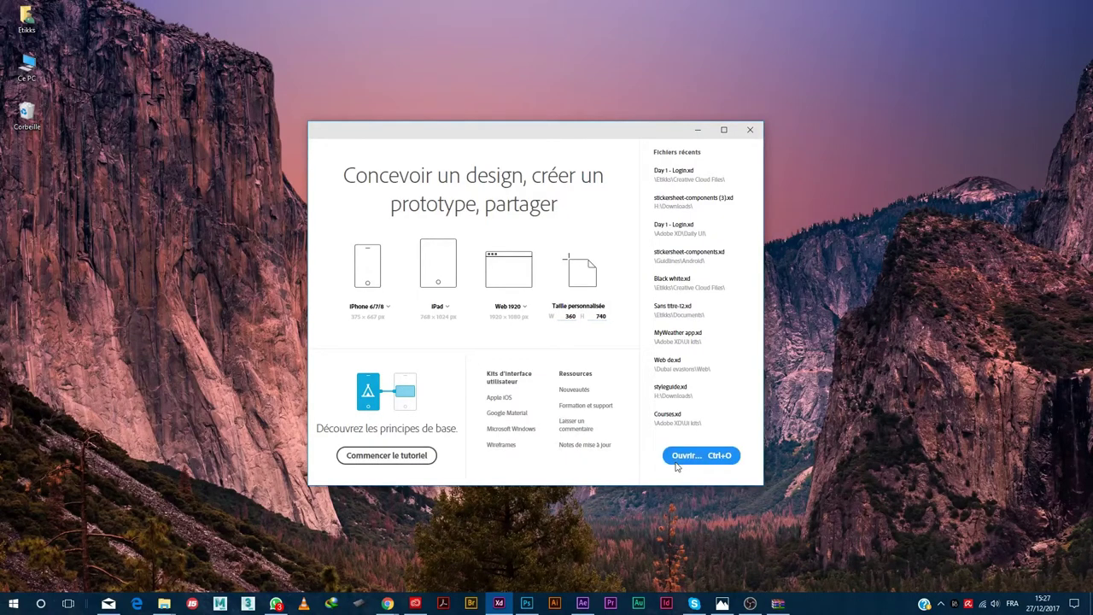
{"action": "left_click", "coordinate": [586, 287]}
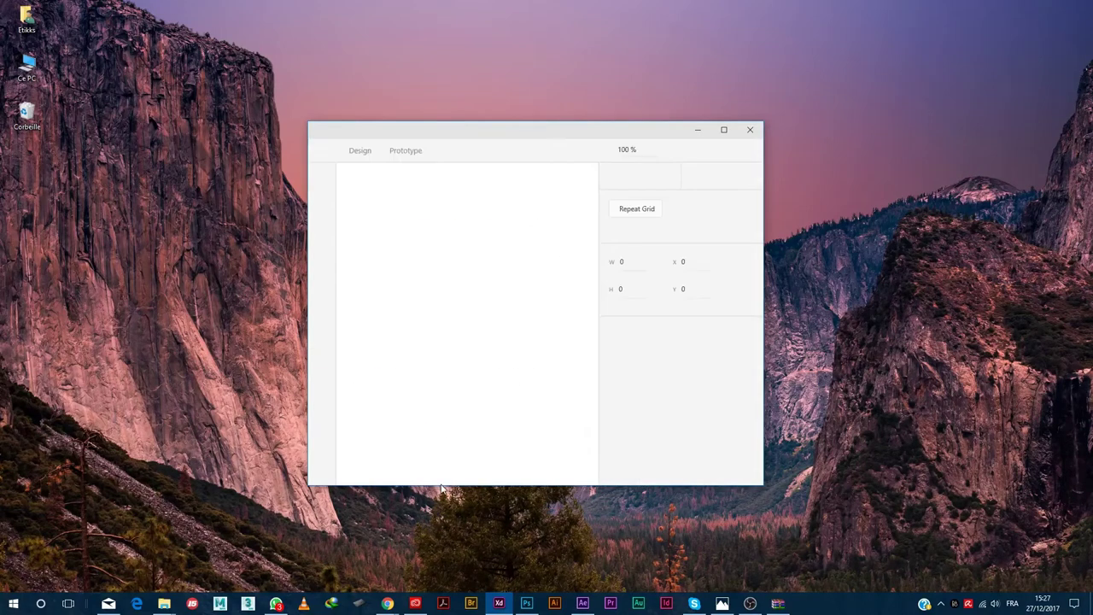
{"action": "left_click", "coordinate": [723, 129]}
Rename the artboard as Login
{"action": "left_click_drag", "start_coordinate": [173, 170], "coordinate": [476, 240]}
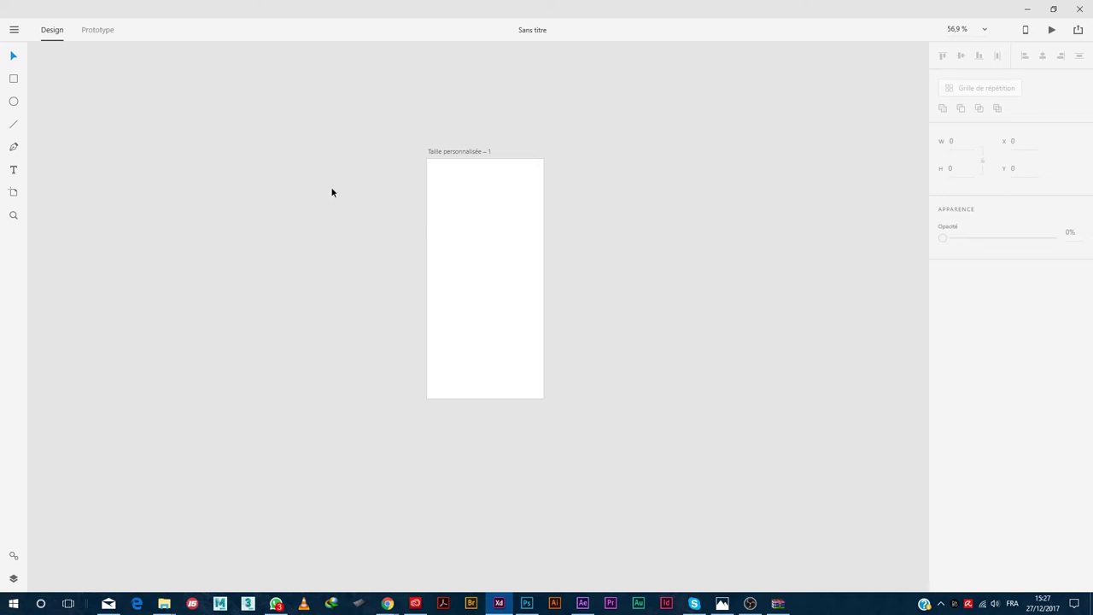
{"action": "scroll", "coordinate": [544, 127], "scroll_direction": "up", "scroll_amount": 3}
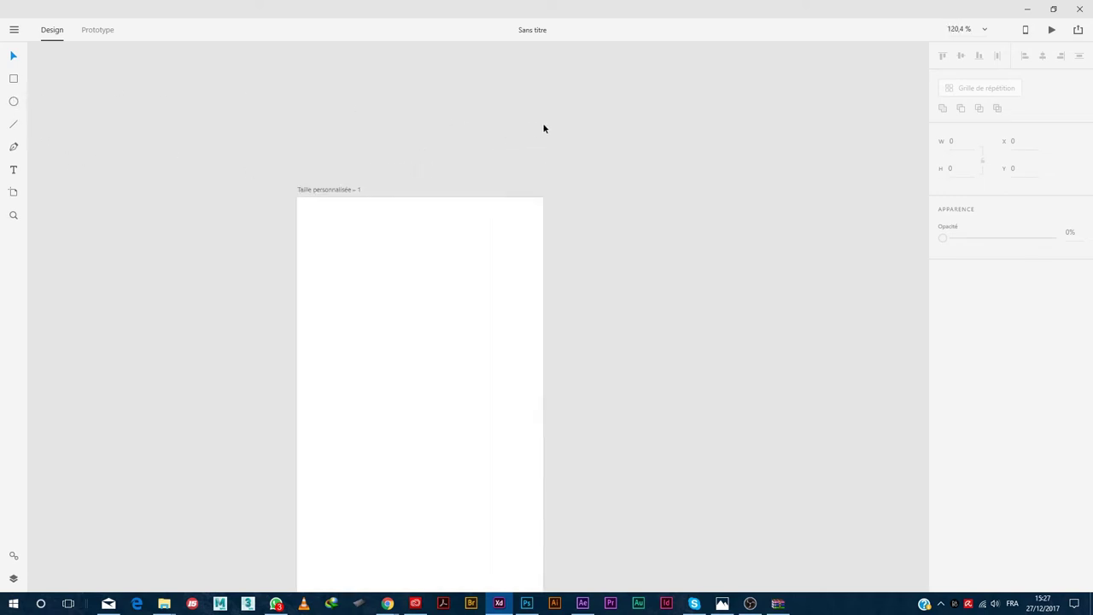
{"action": "scroll", "coordinate": [420, 229], "scroll_direction": "down", "scroll_amount": 1}
{"action": "double_click", "coordinate": [341, 187]}
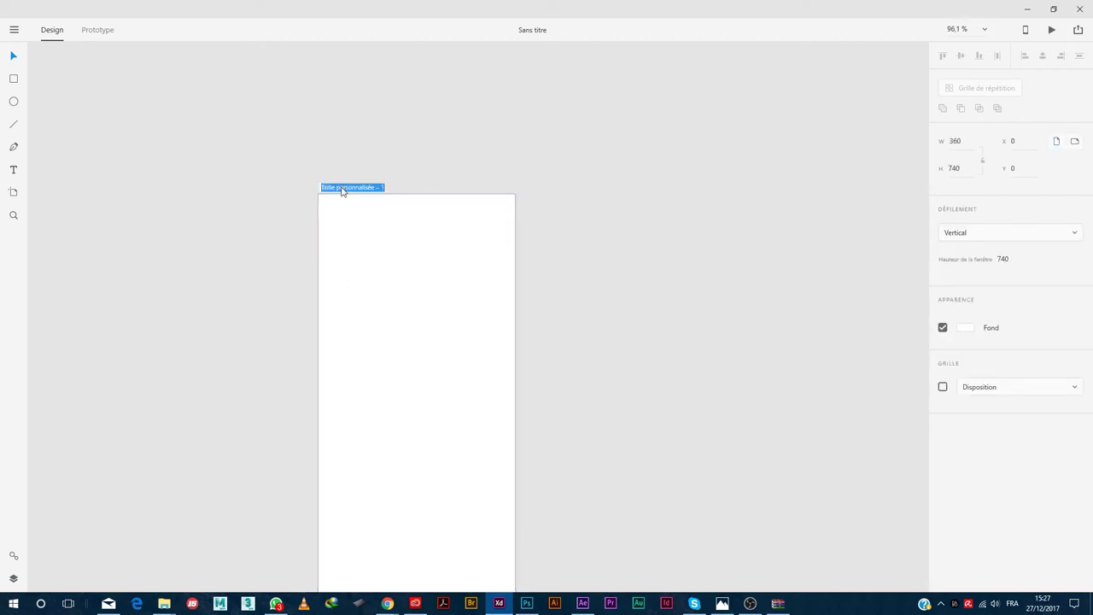
{"action": "type", "text": "Login"}
{"action": "key", "text": "Return"}
{"action": "scroll", "coordinate": [354, 236], "scroll_direction": "down", "scroll_amount": 3}
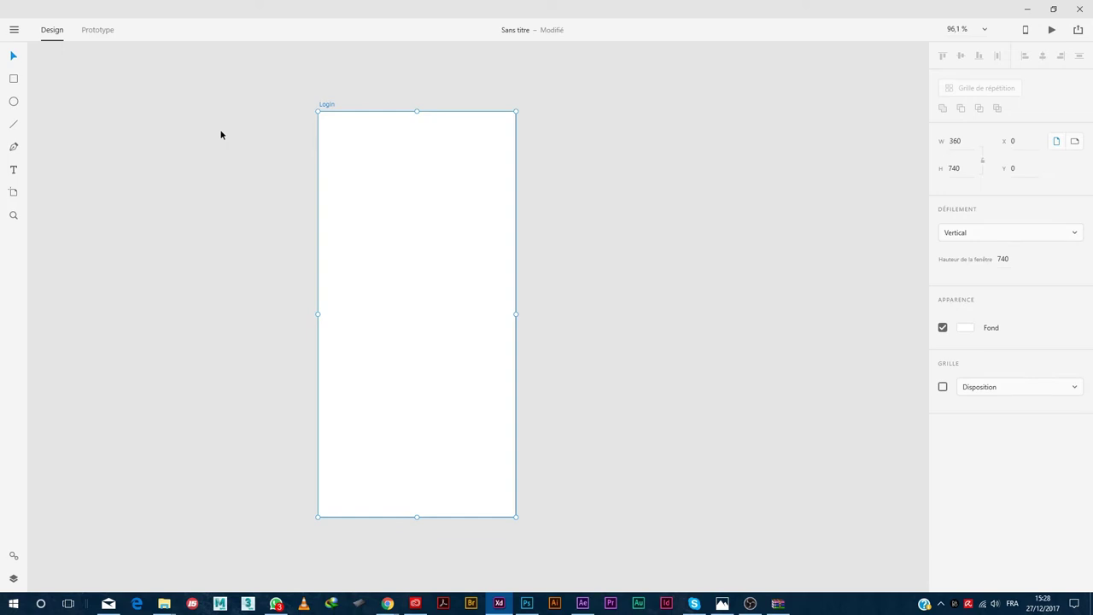
Download the Google Material components sticker sheet for Adobe XD and open it in a maximized window
{"action": "left_click", "coordinate": [13, 30]}
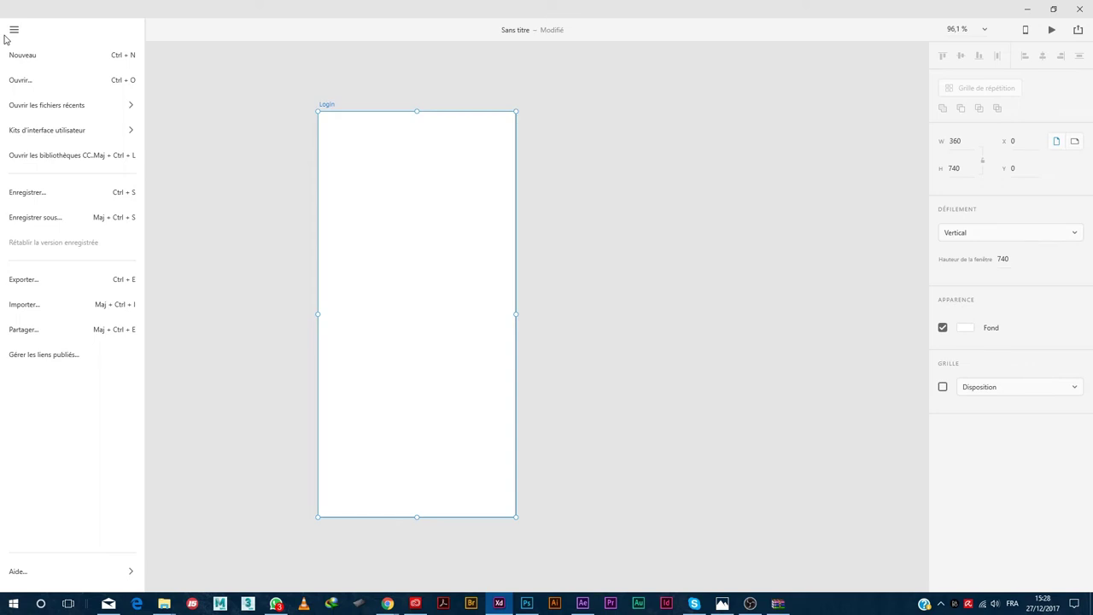
{"action": "mouse_move", "coordinate": [82, 129]}
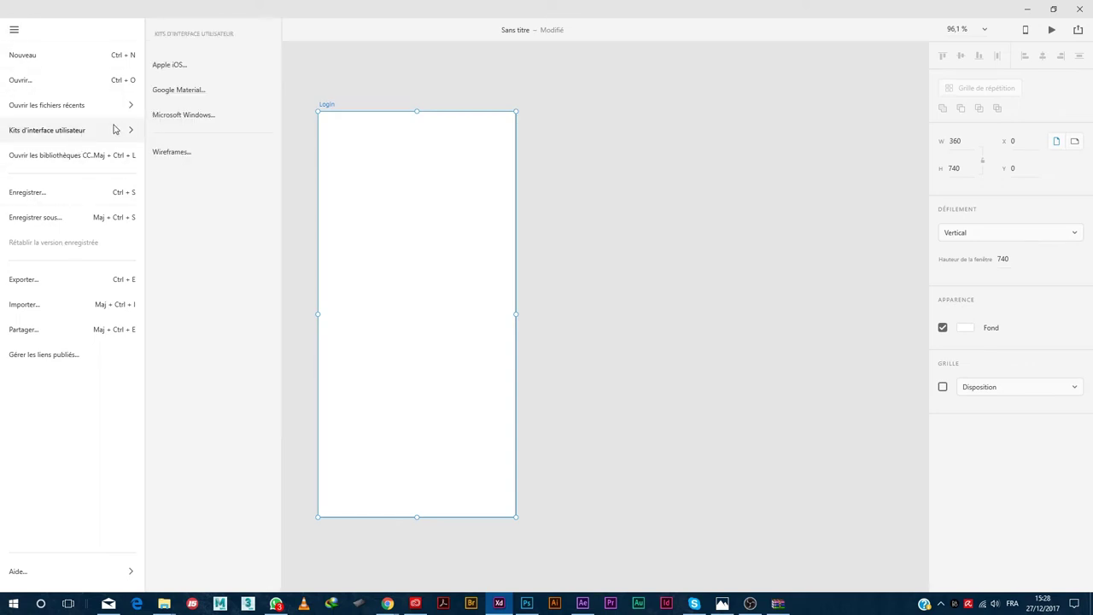
{"action": "left_click", "coordinate": [178, 90]}
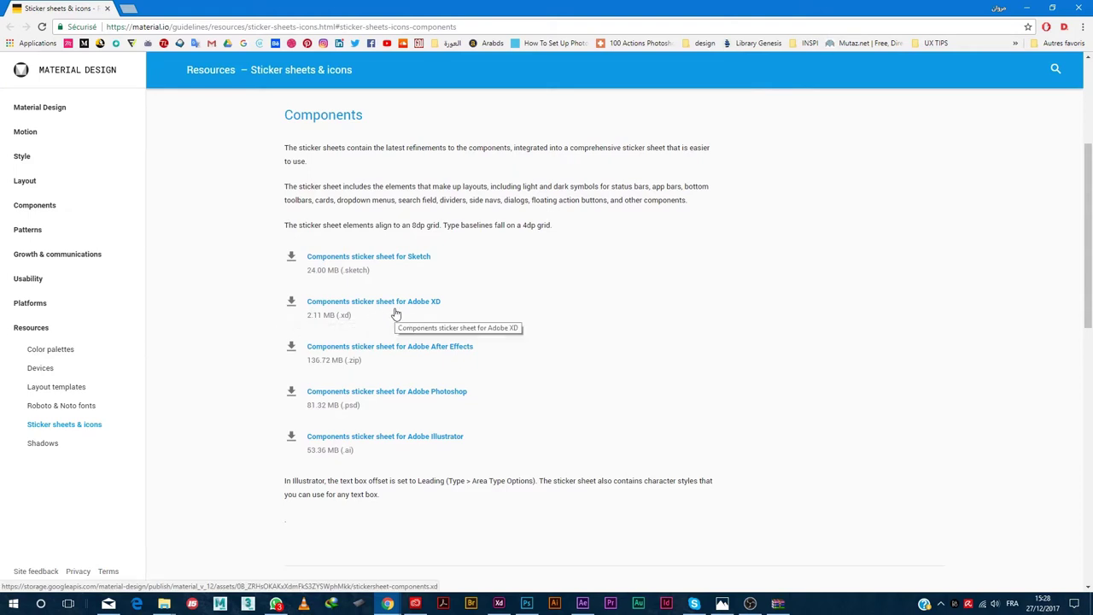
{"action": "left_click", "coordinate": [326, 307]}
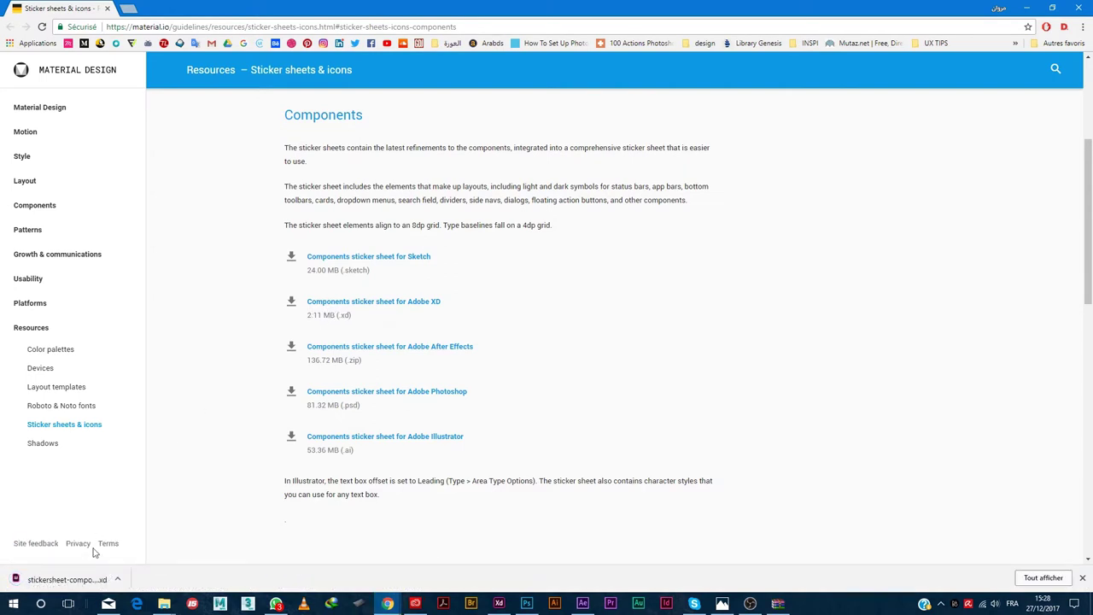
{"action": "left_click", "coordinate": [61, 578]}
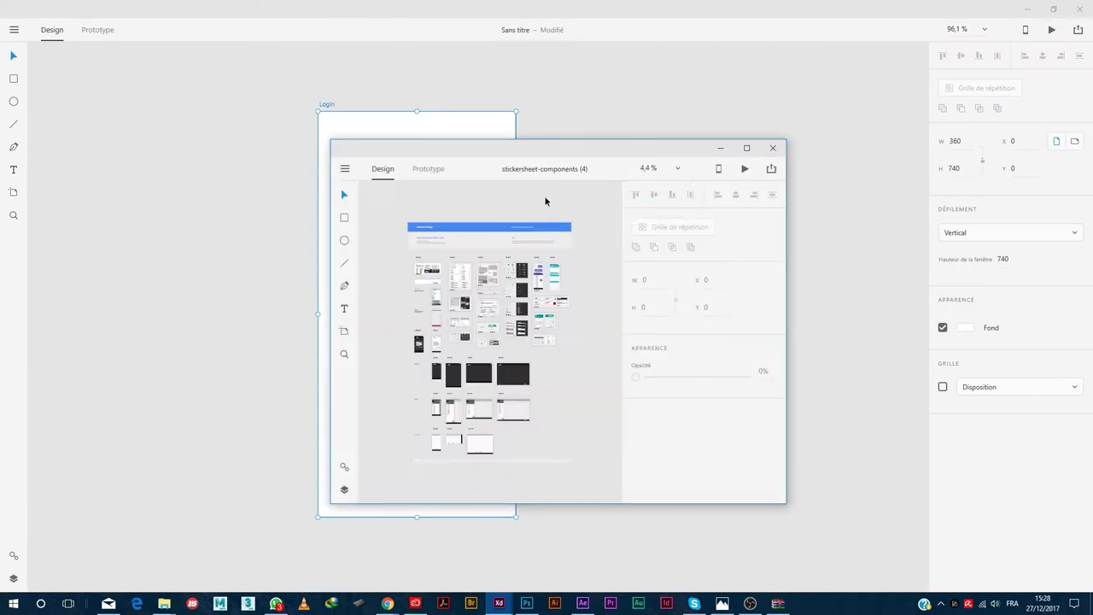
{"action": "double_click", "coordinate": [563, 152]}
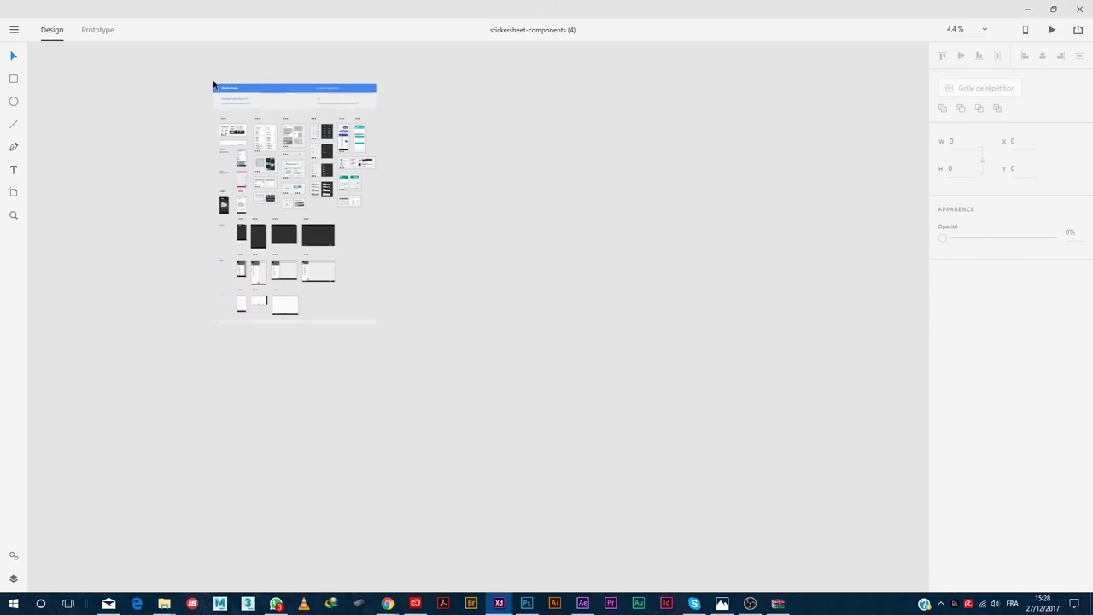
Examine the Typography artboard of the sticker sheet for its Roboto text styles, sizes and theme colours
{"action": "scroll", "coordinate": [217, 76], "scroll_direction": "up", "scroll_amount": 5}
{"action": "scroll", "coordinate": [237, 231], "scroll_direction": "up", "scroll_amount": 5}
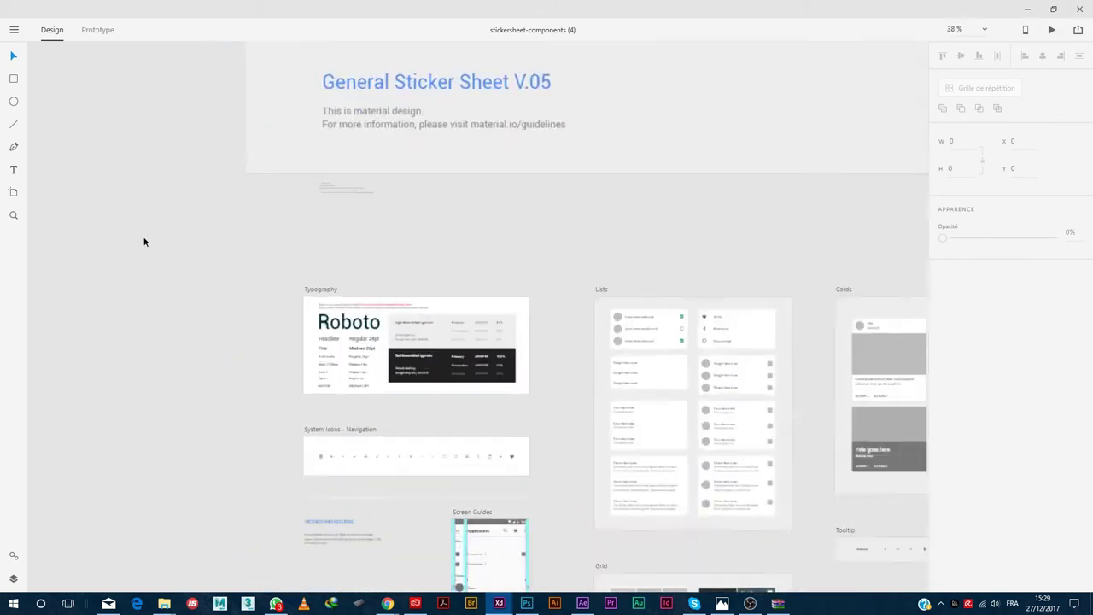
{"action": "left_click_drag", "start_coordinate": [527, 427], "coordinate": [226, 258]}
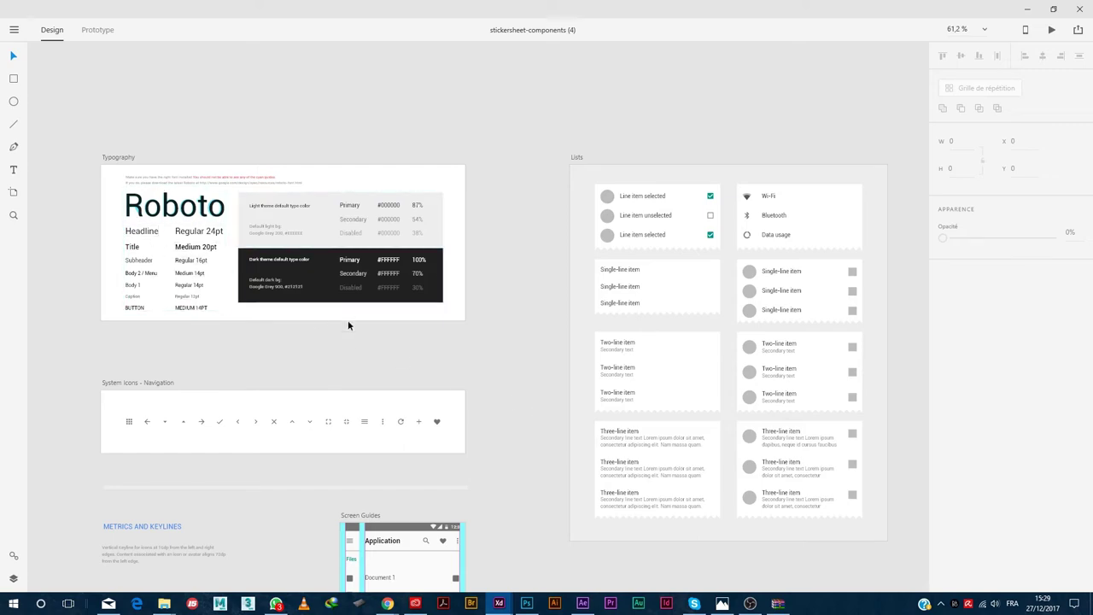
{"action": "scroll", "coordinate": [130, 248], "scroll_direction": "up", "scroll_amount": 4}
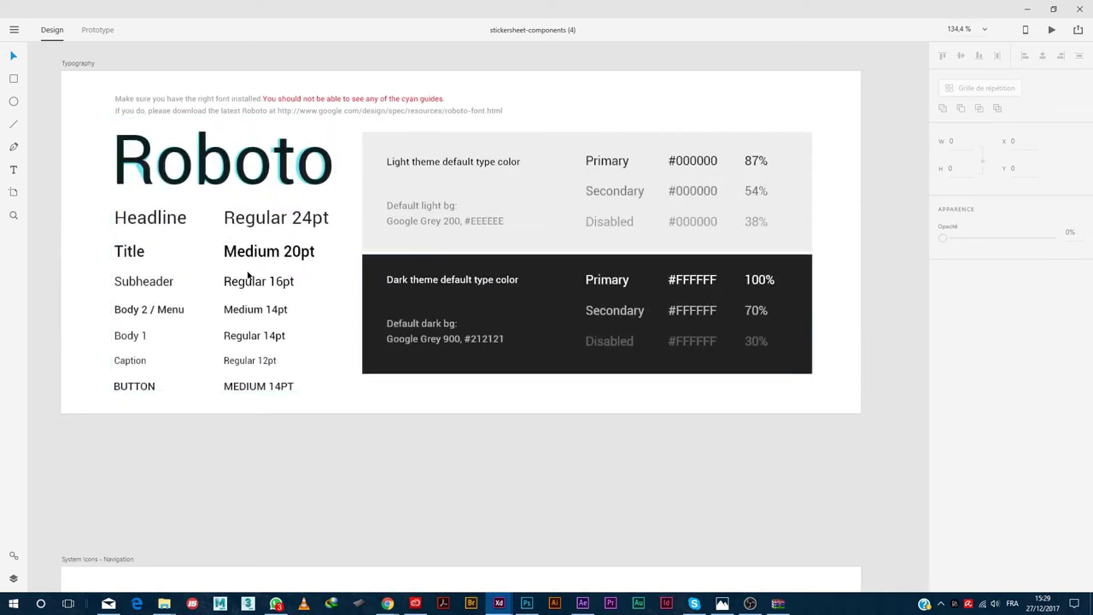
{"action": "left_click", "coordinate": [298, 258]}
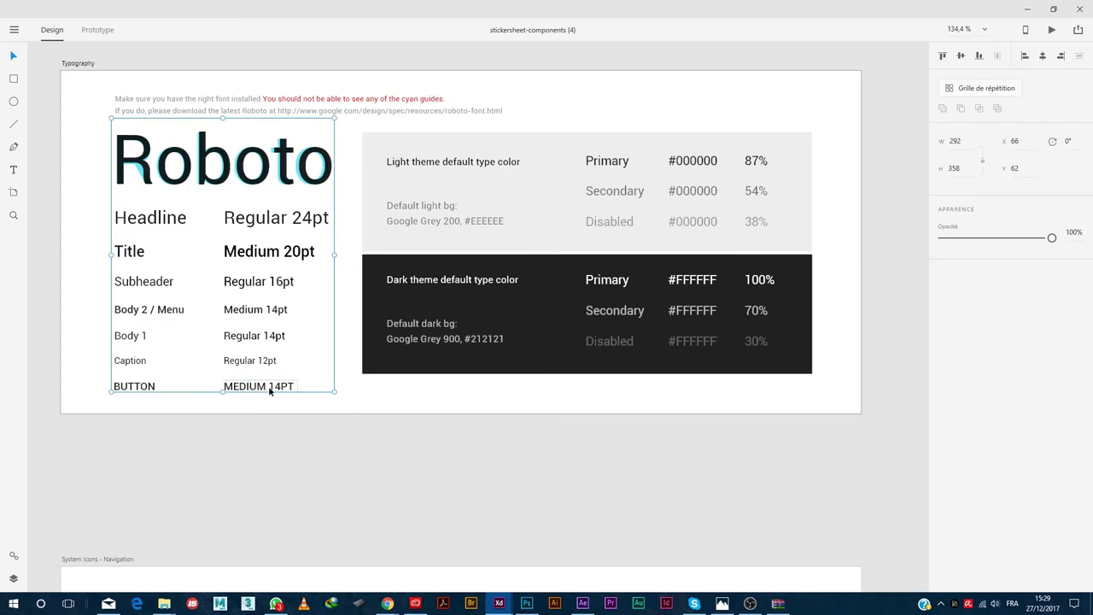
{"action": "scroll", "coordinate": [181, 405], "scroll_direction": "down", "scroll_amount": 2}
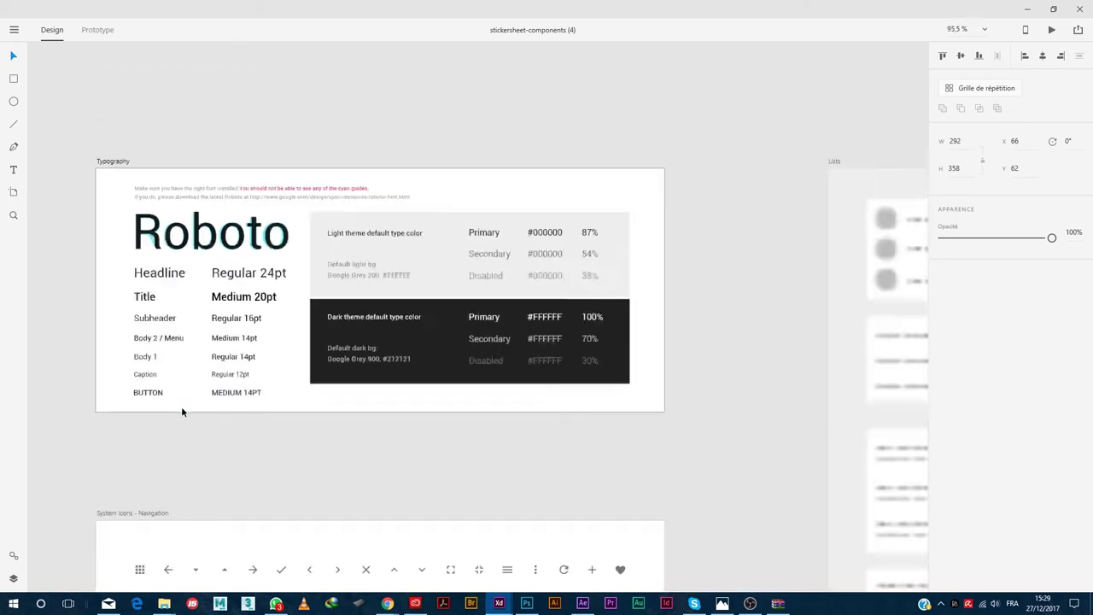
{"action": "scroll", "coordinate": [180, 405], "scroll_direction": "down", "scroll_amount": 6}
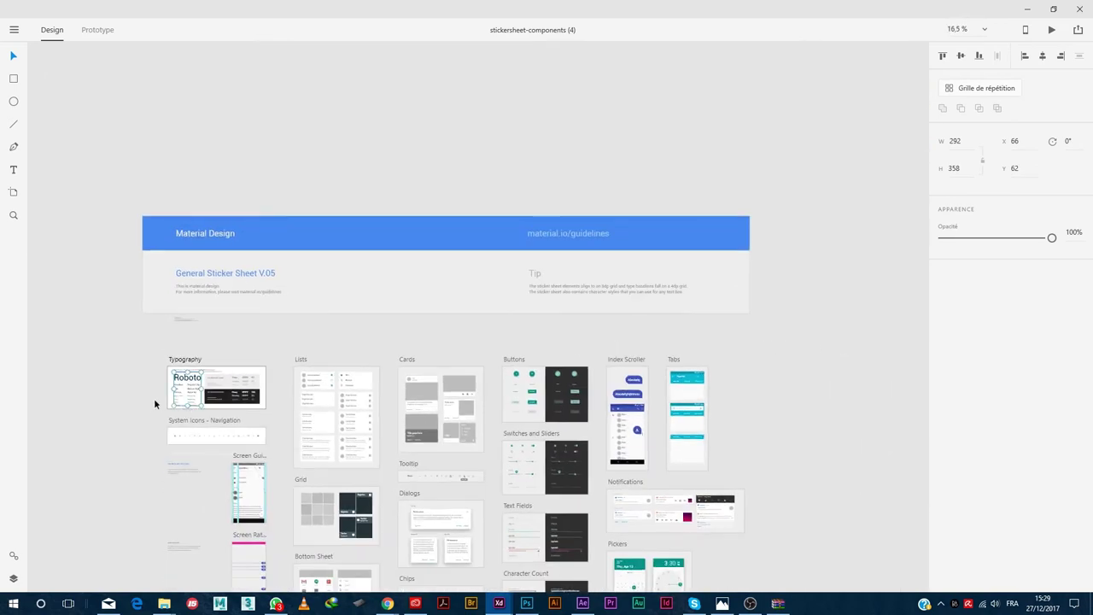
{"action": "scroll", "coordinate": [188, 399], "scroll_direction": "up", "scroll_amount": 2}
{"action": "scroll", "coordinate": [189, 403], "scroll_direction": "up", "scroll_amount": 4}
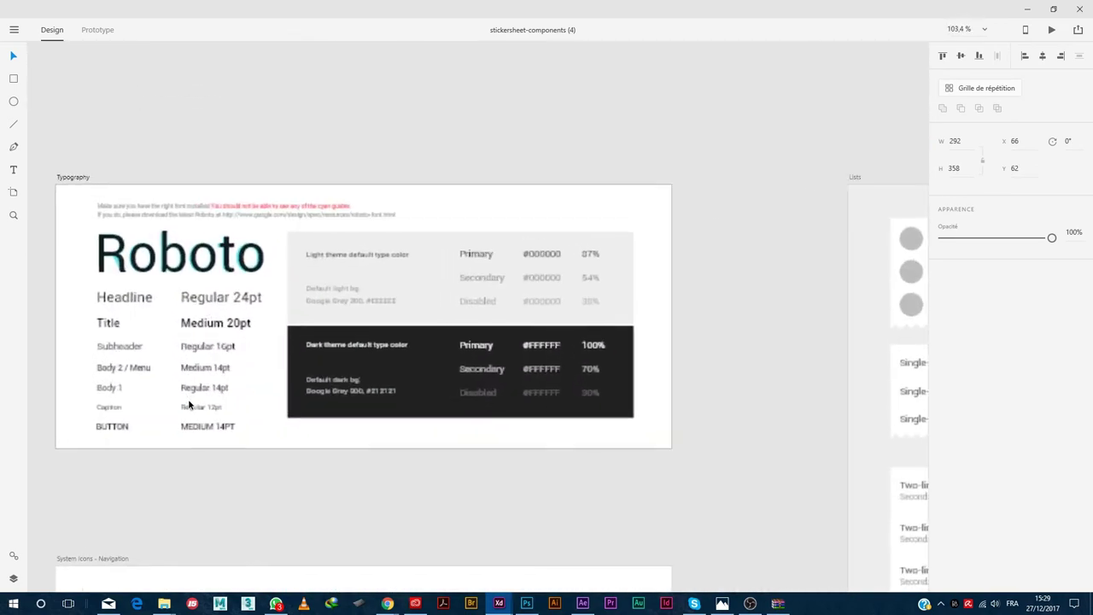
{"action": "scroll", "coordinate": [190, 396], "scroll_direction": "down", "scroll_amount": 8}
{"action": "scroll", "coordinate": [191, 396], "scroll_direction": "down", "scroll_amount": 2}
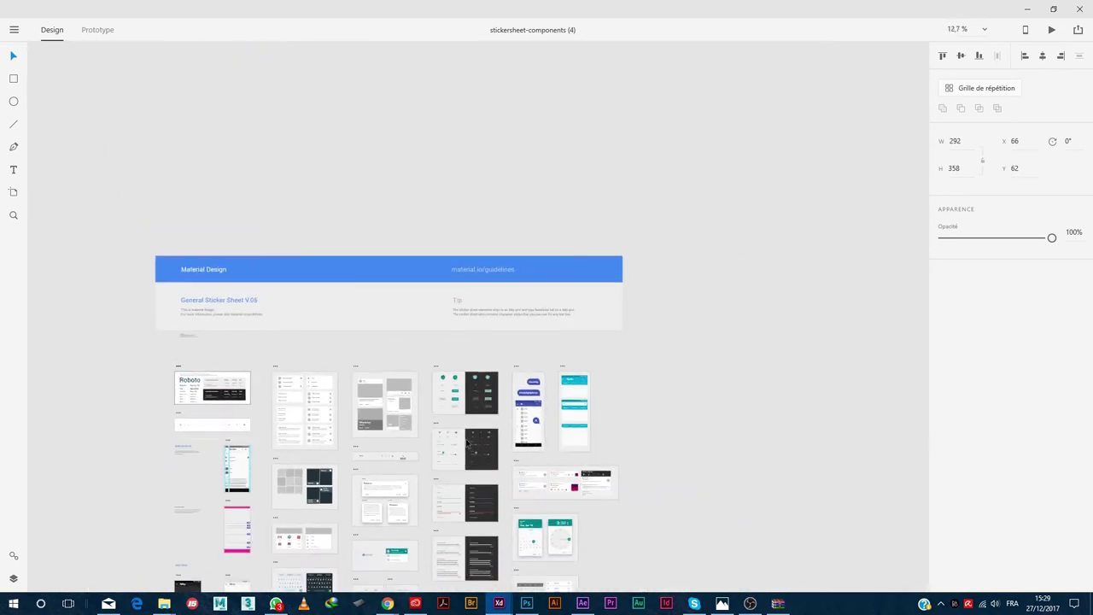
Separate the status bar from the first screen on the Tabs artboard, move it above the artboard and copy it
{"action": "scroll", "coordinate": [574, 418], "scroll_direction": "up", "scroll_amount": 4}
{"action": "scroll", "coordinate": [575, 424], "scroll_direction": "up", "scroll_amount": 4}
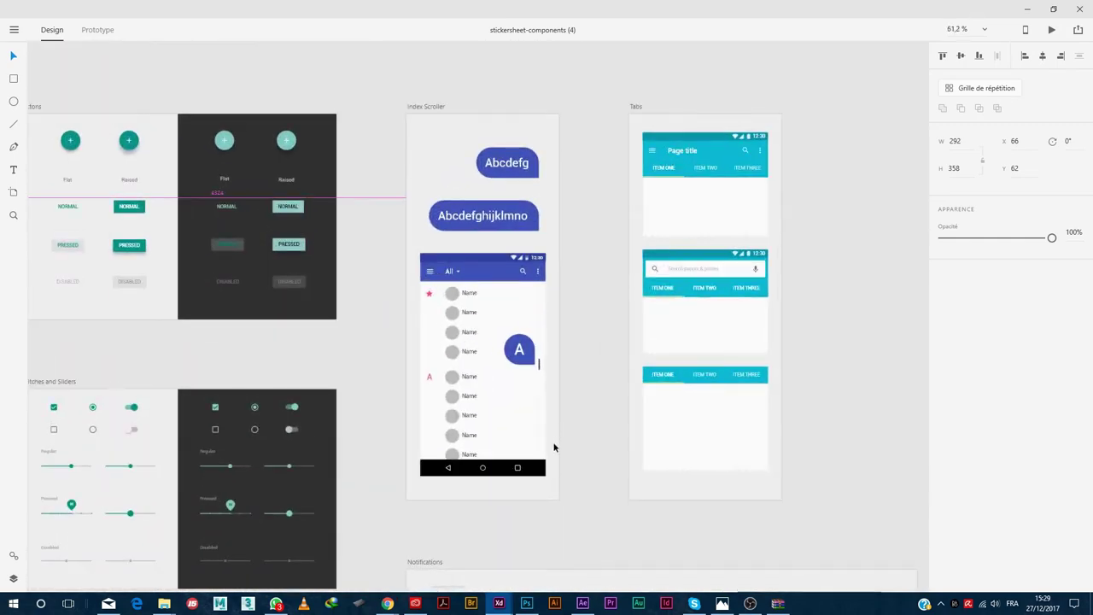
{"action": "scroll", "coordinate": [771, 188], "scroll_direction": "down", "scroll_amount": 2}
{"action": "scroll", "coordinate": [732, 219], "scroll_direction": "up", "scroll_amount": 3}
{"action": "scroll", "coordinate": [692, 226], "scroll_direction": "up", "scroll_amount": 4}
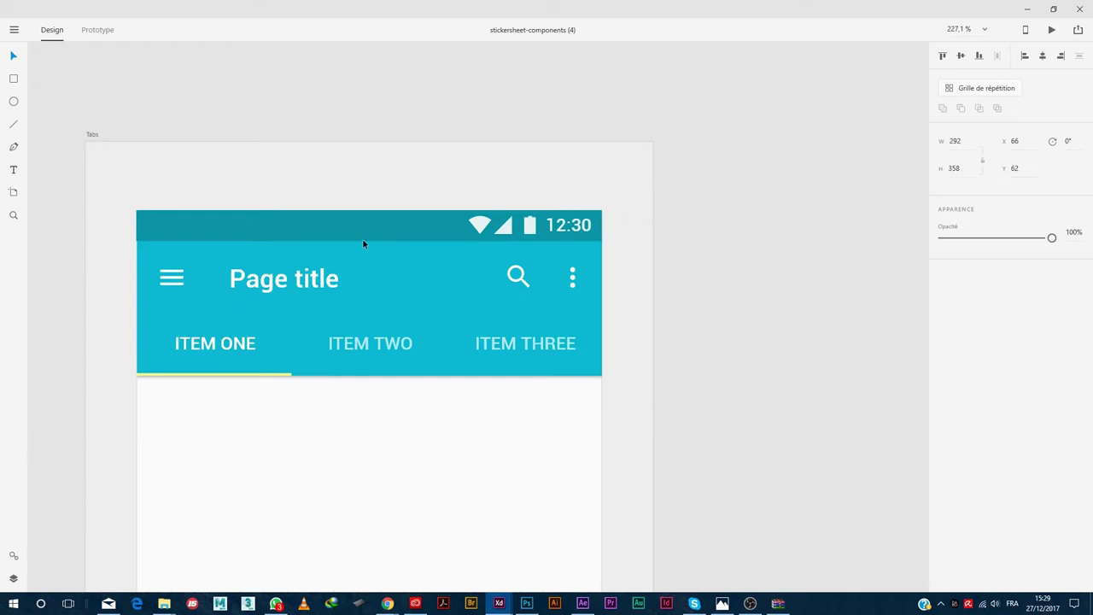
{"action": "scroll", "coordinate": [401, 239], "scroll_direction": "down", "scroll_amount": 1}
{"action": "left_click", "coordinate": [434, 241]}
{"action": "right_click", "coordinate": [396, 242]}
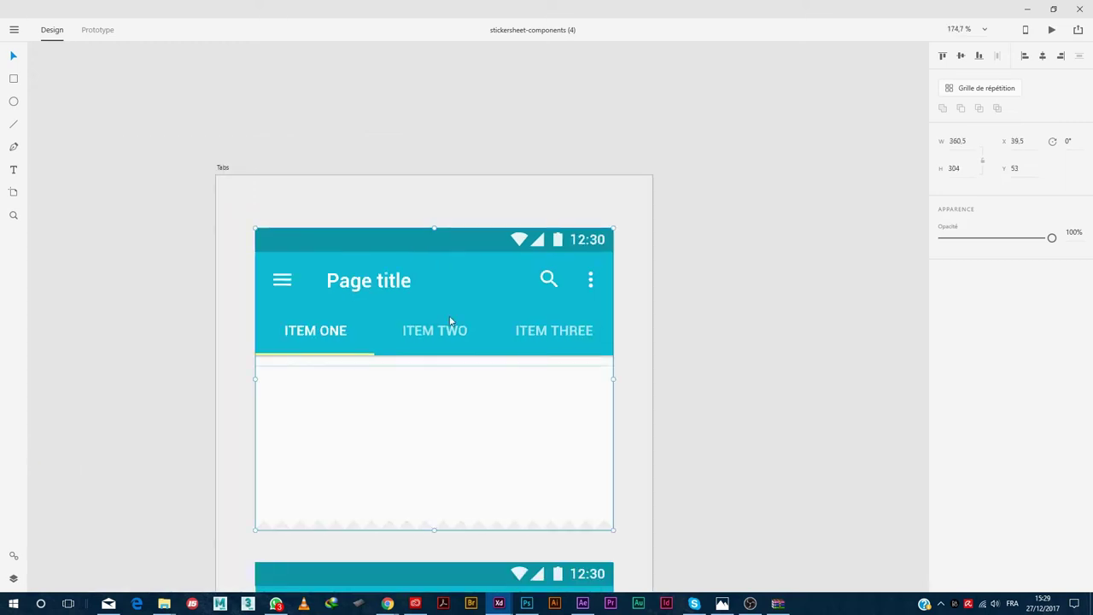
{"action": "left_click", "coordinate": [431, 445]}
{"action": "left_click", "coordinate": [535, 120]}
{"action": "left_click", "coordinate": [468, 240]}
{"action": "left_click_drag", "start_coordinate": [453, 241], "coordinate": [463, 138]}
{"action": "right_click", "coordinate": [463, 138]}
{"action": "left_click", "coordinate": [519, 204]}
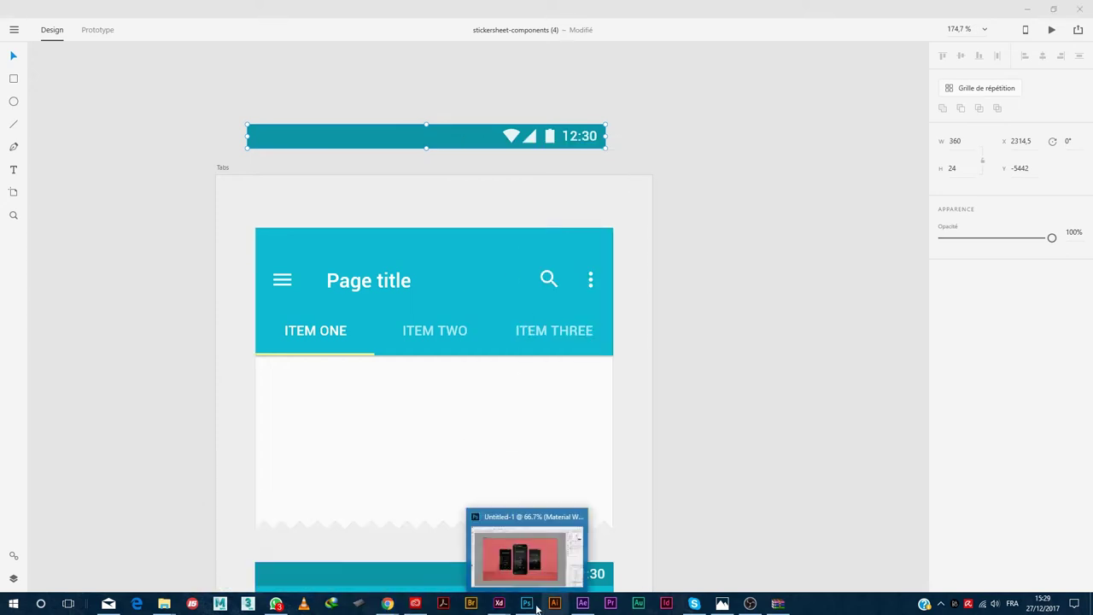
Switch to the untitled design document and paste the copied status bar into the Login artboard
{"action": "mouse_move", "coordinate": [498, 605]}
{"action": "left_click", "coordinate": [456, 555]}
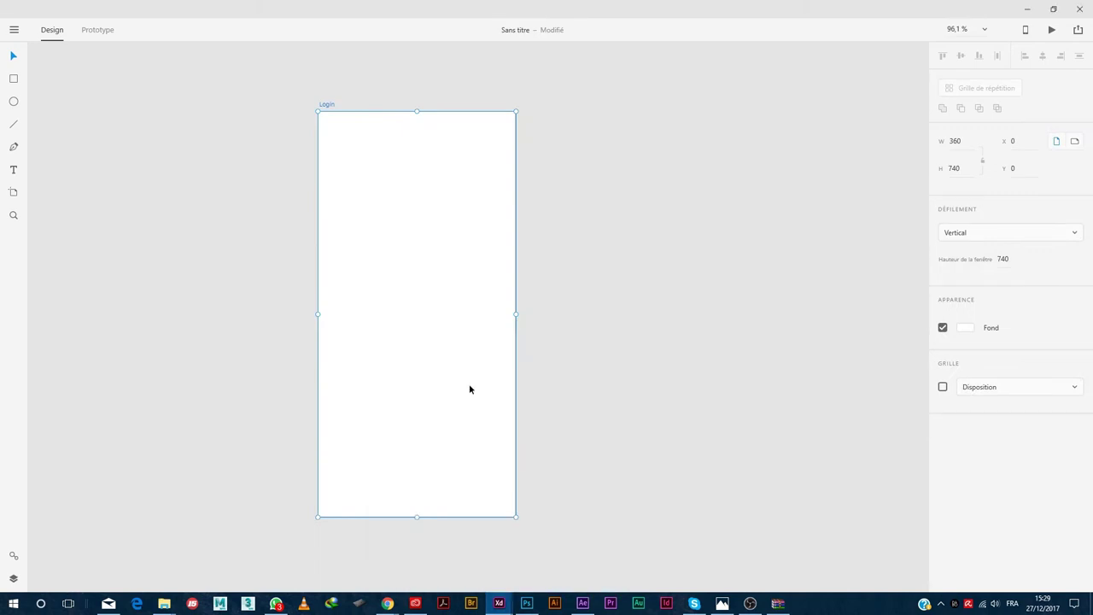
{"action": "right_click", "coordinate": [364, 143]}
{"action": "left_click", "coordinate": [408, 228]}
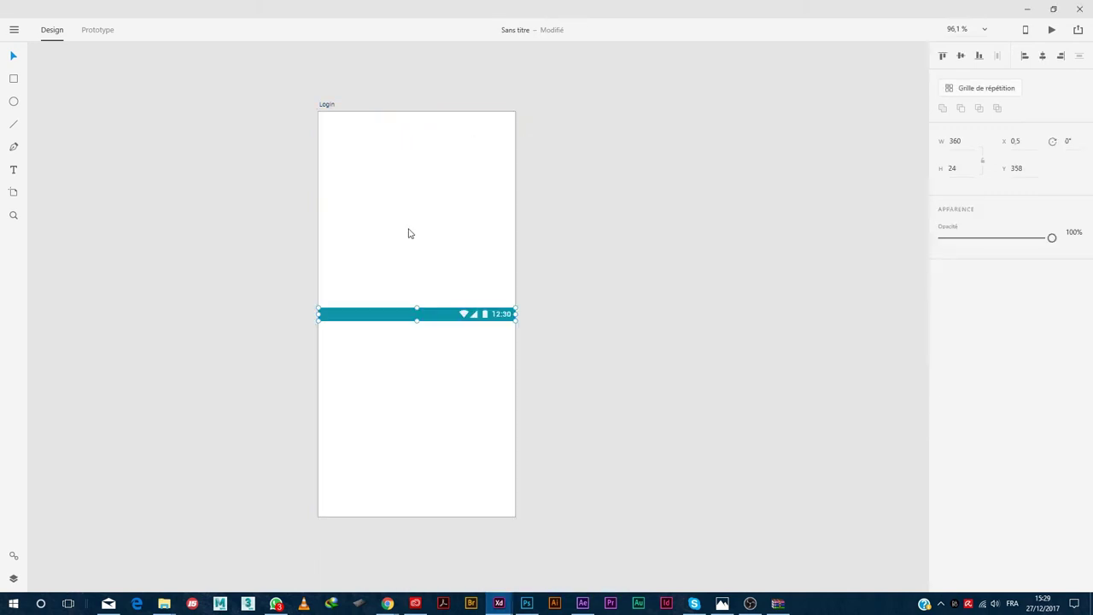
Align the status bar to the top edge and horizontal centre of the Login artboard
{"action": "left_click", "coordinate": [942, 57]}
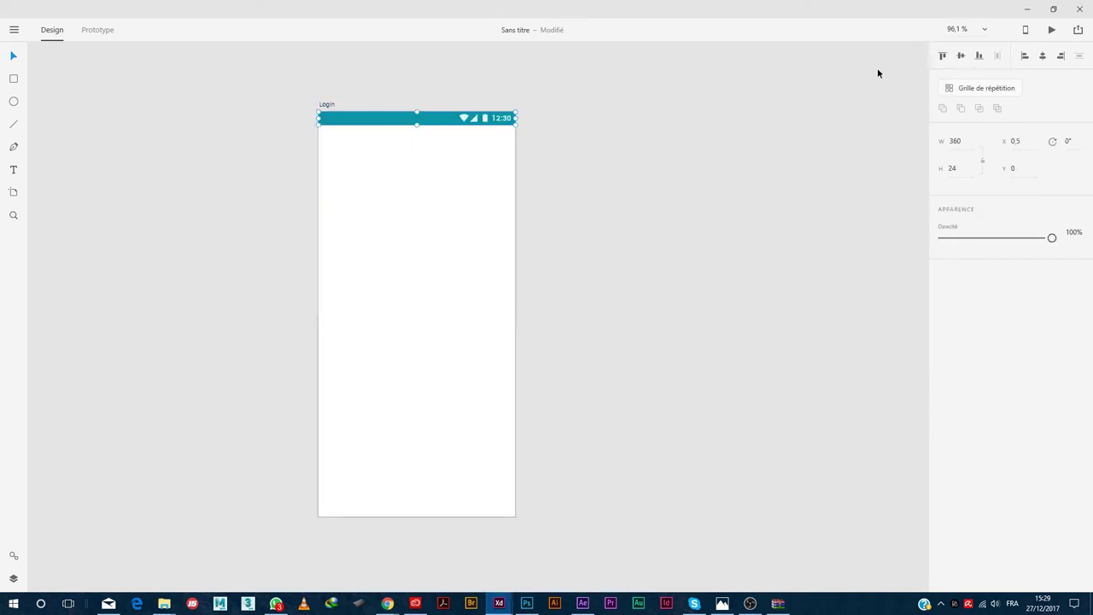
{"action": "left_click", "coordinate": [470, 87]}
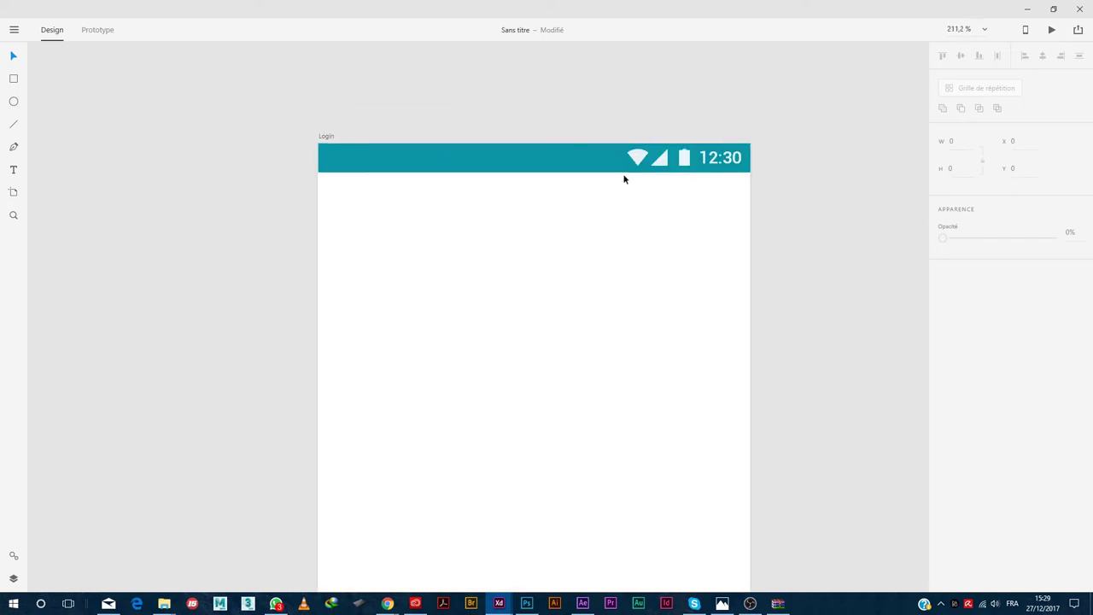
{"action": "left_click", "coordinate": [366, 157]}
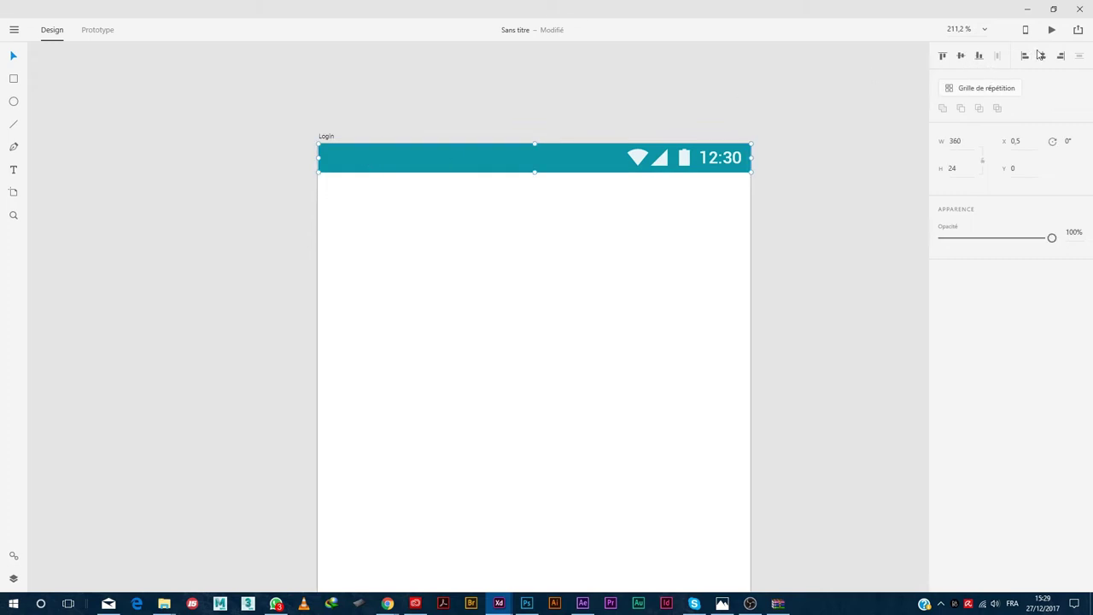
{"action": "left_click", "coordinate": [432, 139]}
{"action": "scroll", "coordinate": [273, 227], "scroll_direction": "down", "scroll_amount": 4}
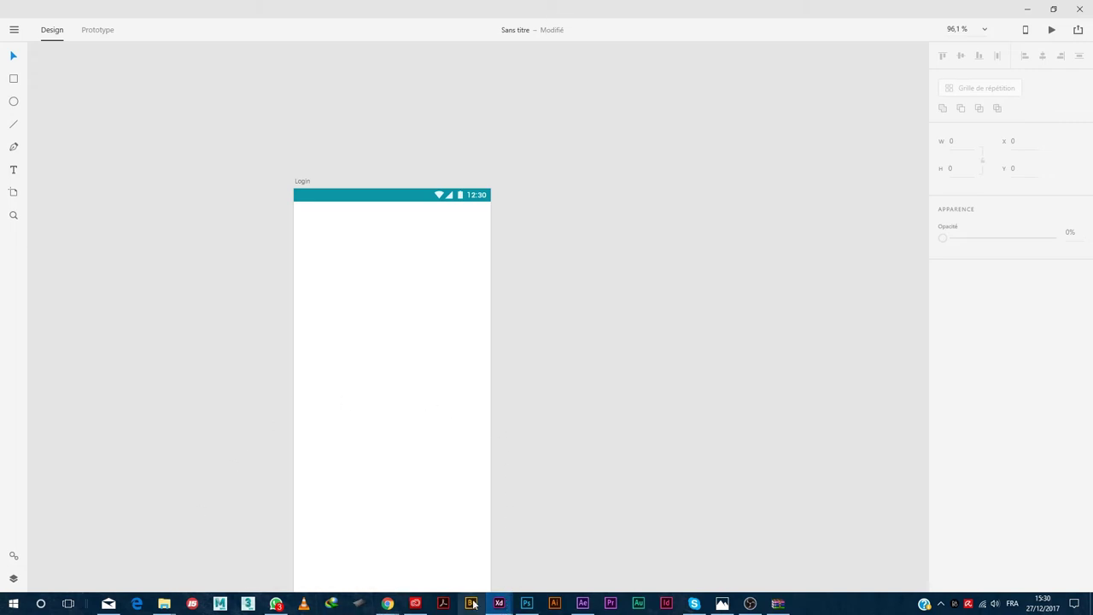
Give the Login artboard a black background and ungroup the status bar's elements
{"action": "mouse_move", "coordinate": [503, 606]}
{"action": "scroll", "coordinate": [388, 354], "scroll_direction": "down", "scroll_amount": 5}
{"action": "scroll", "coordinate": [384, 360], "scroll_direction": "up", "scroll_amount": 2}
{"action": "double_click", "coordinate": [384, 360]}
{"action": "left_click", "coordinate": [350, 145]}
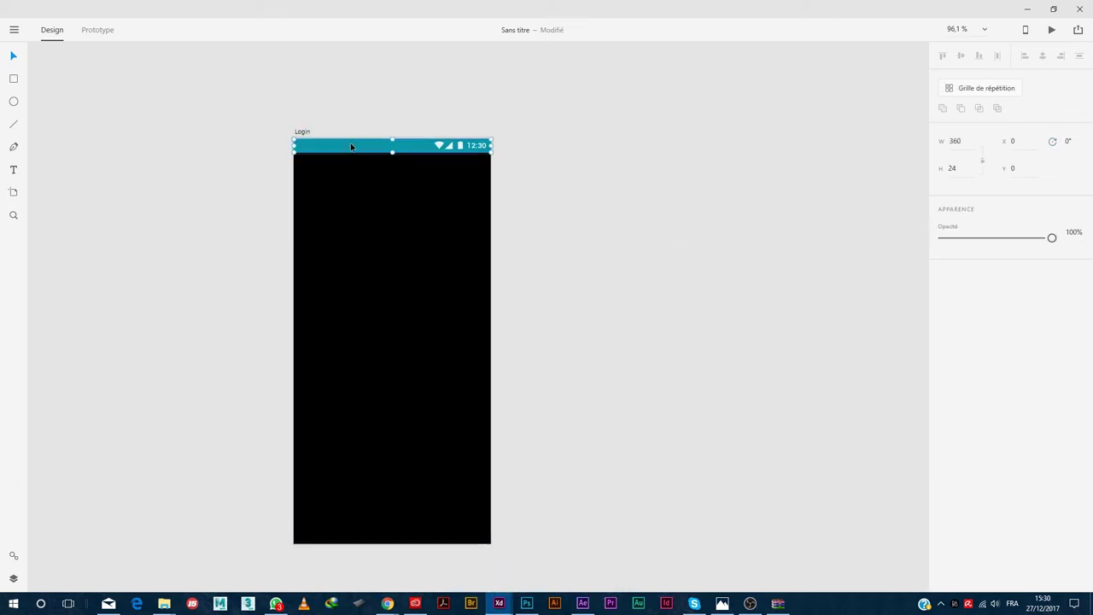
{"action": "right_click", "coordinate": [409, 144]}
{"action": "left_click", "coordinate": [439, 333]}
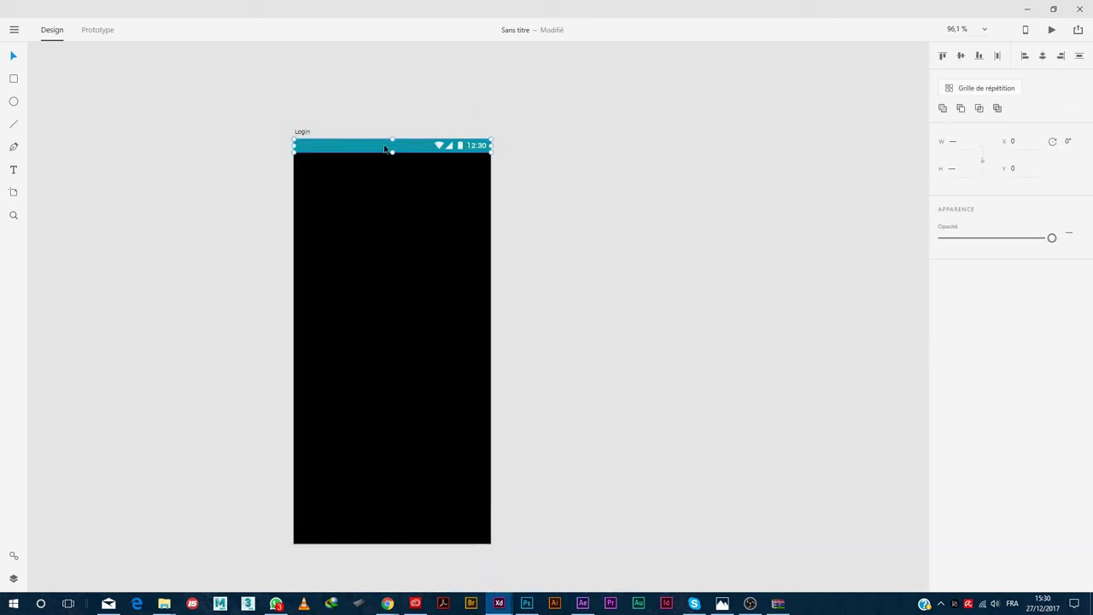
Change the status bar's teal background to black and group its elements again
{"action": "left_click", "coordinate": [388, 148]}
{"action": "left_click", "coordinate": [965, 265]}
{"action": "left_click", "coordinate": [399, 149]}
{"action": "left_click_drag", "start_coordinate": [537, 141], "coordinate": [427, 149]}
{"action": "right_click", "coordinate": [440, 147]}
{"action": "left_click", "coordinate": [467, 331]}
{"action": "left_click", "coordinate": [175, 258]}
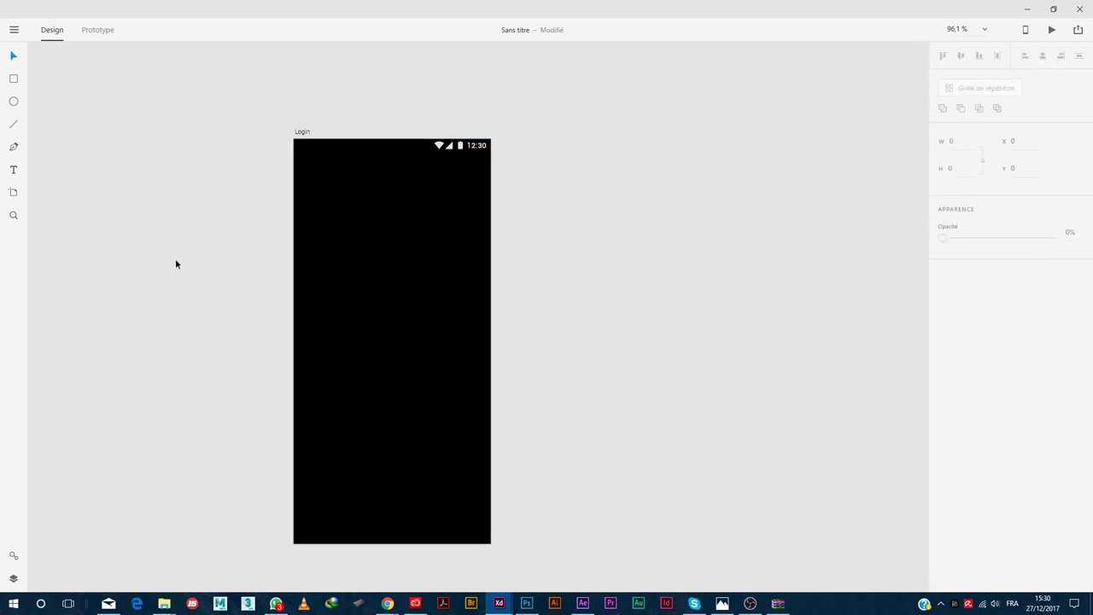
Paste the copied photo of a figure on a rocky peak into the Login artboard
{"action": "mouse_move", "coordinate": [388, 602]}
{"action": "left_click", "coordinate": [398, 559]}
{"action": "left_click", "coordinate": [164, 602]}
{"action": "left_click", "coordinate": [164, 603]}
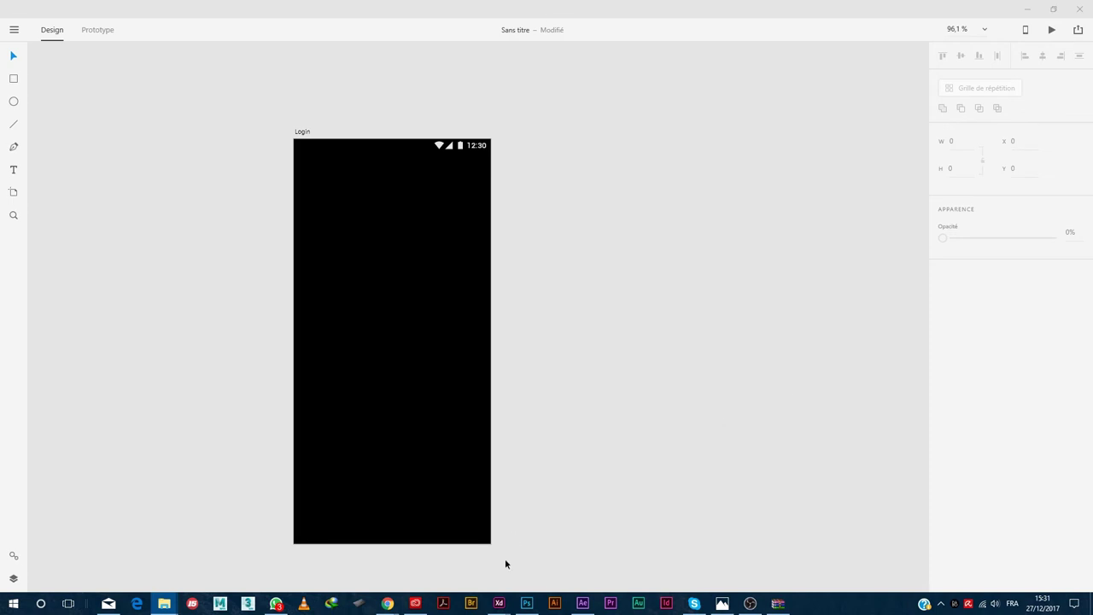
{"action": "right_click", "coordinate": [378, 262]}
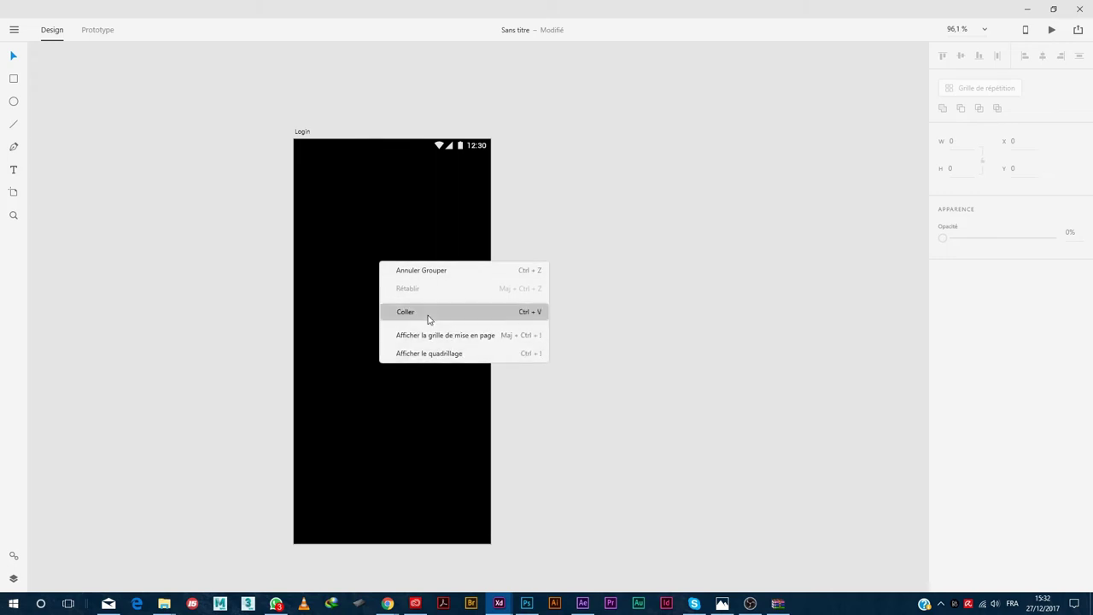
{"action": "left_click", "coordinate": [430, 313]}
Scale the pasted photo to 1129 × 752.5 and shift it to X -691, Y 0, with the figure inside the artboard
{"action": "left_click_drag", "start_coordinate": [564, 509], "coordinate": [652, 572]}
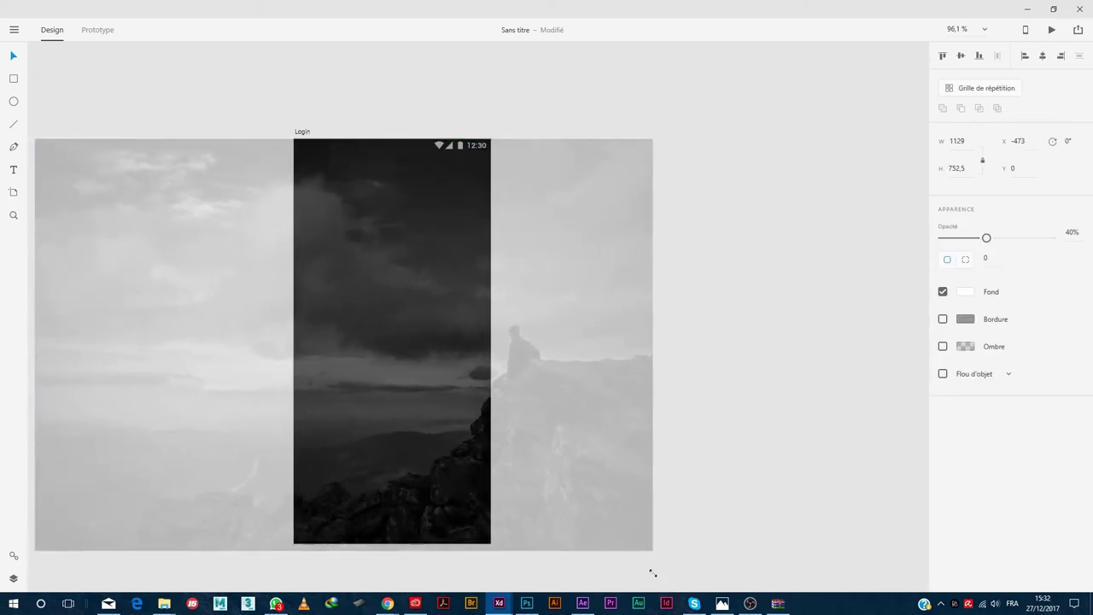
{"action": "left_click_drag", "start_coordinate": [619, 502], "coordinate": [482, 416]}
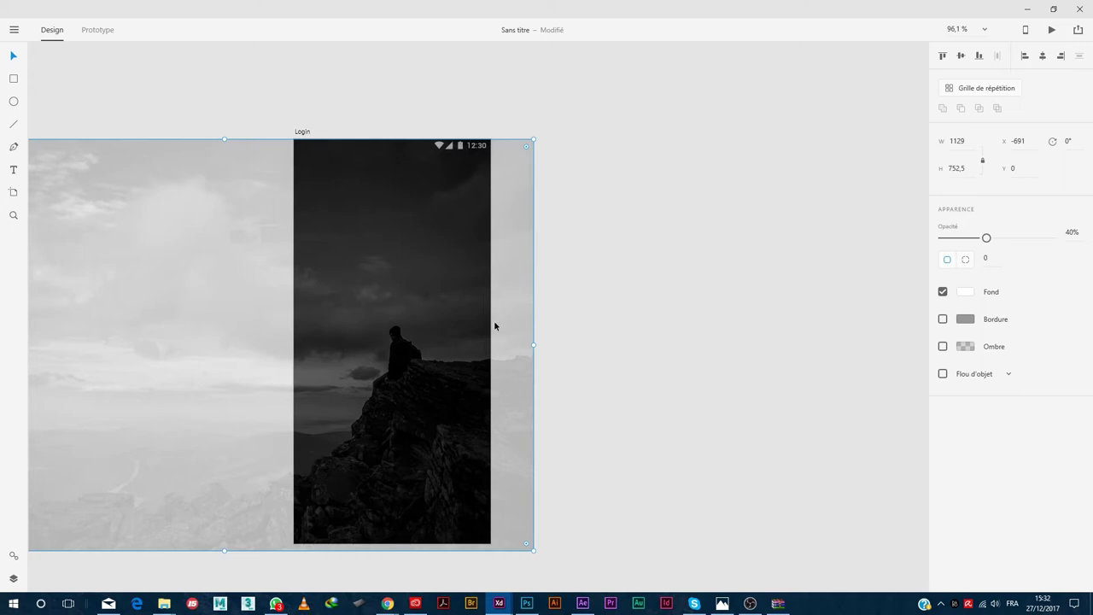
{"action": "left_click", "coordinate": [585, 220]}
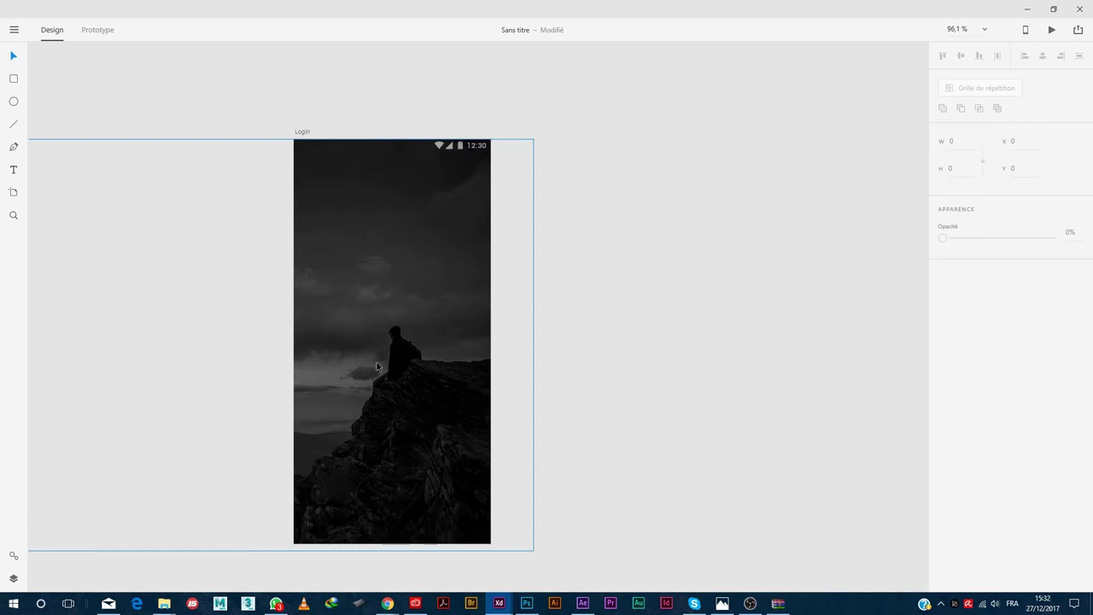
Set the background photo's opacity to 30%
{"action": "left_click", "coordinate": [443, 294]}
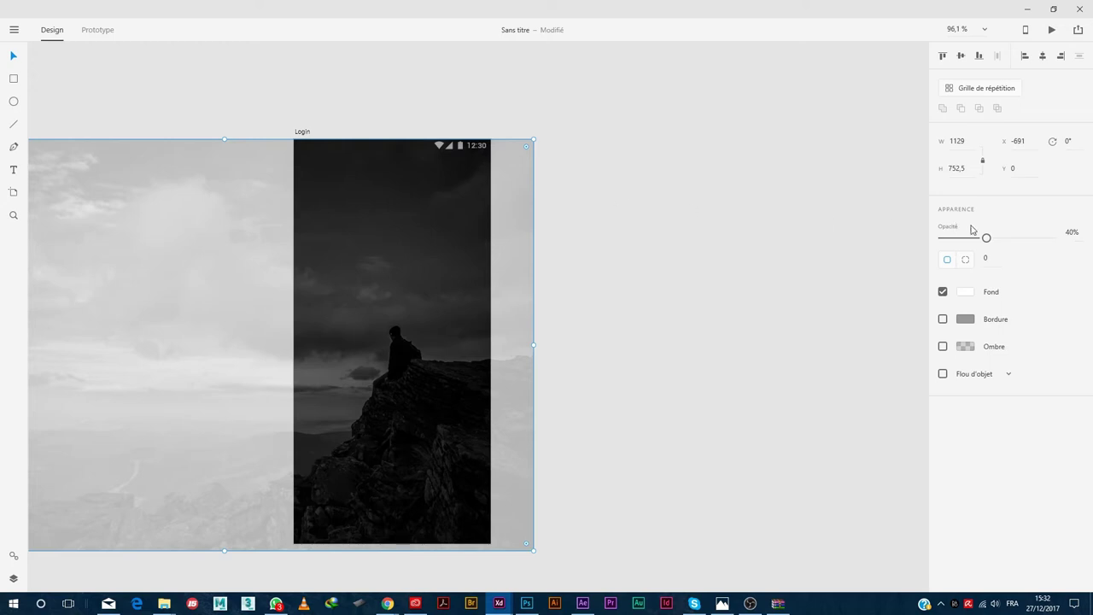
{"action": "left_click", "coordinate": [1070, 232]}
{"action": "double_click", "coordinate": [1069, 232]}
{"action": "type", "text": "30"}
{"action": "key", "text": "Return"}
{"action": "left_click", "coordinate": [675, 206]}
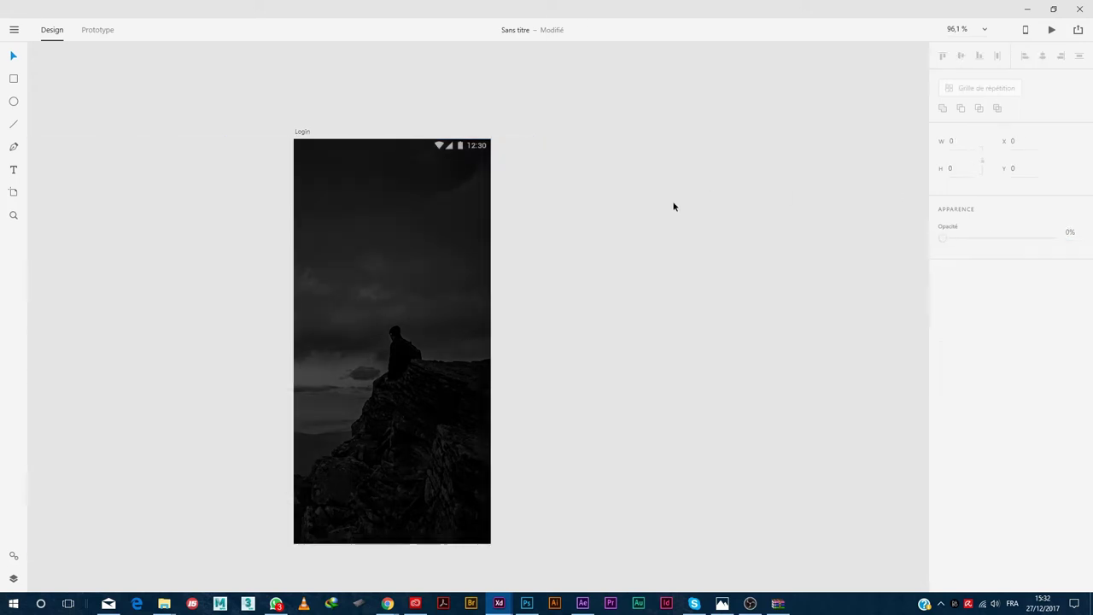
Try the background photo at 20%, 10% and 80% opacity, and return it to 30%
{"action": "left_click", "coordinate": [458, 255]}
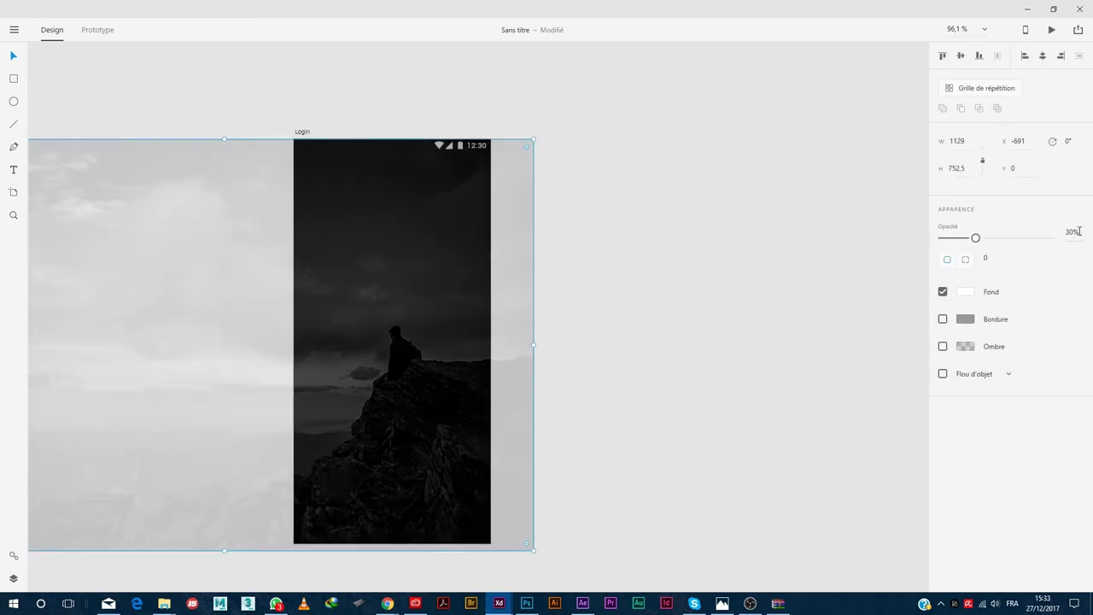
{"action": "left_click", "coordinate": [610, 248]}
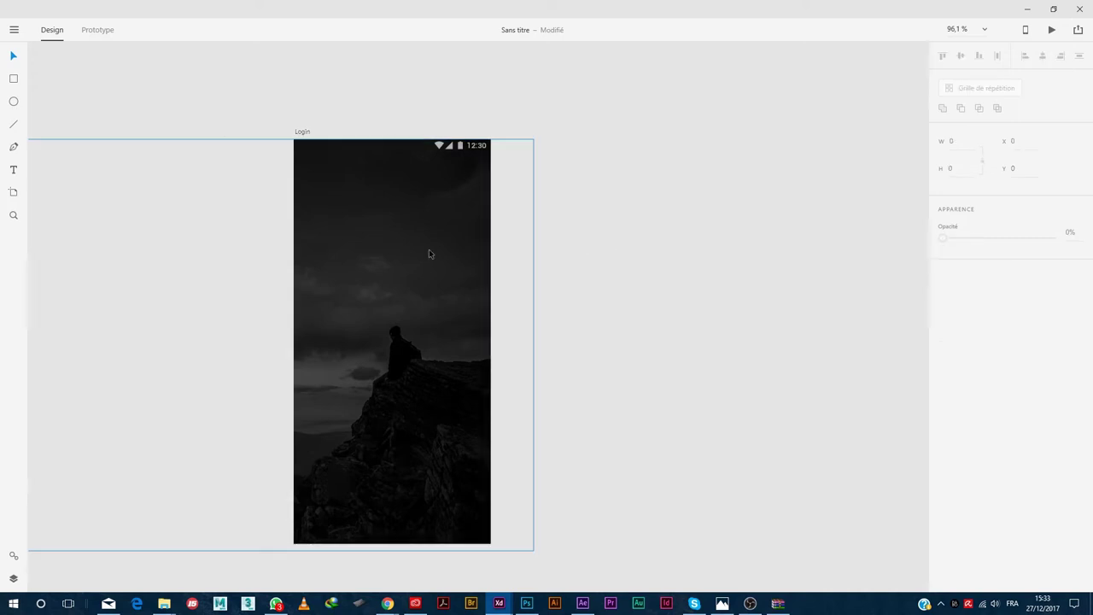
{"action": "left_click", "coordinate": [428, 248]}
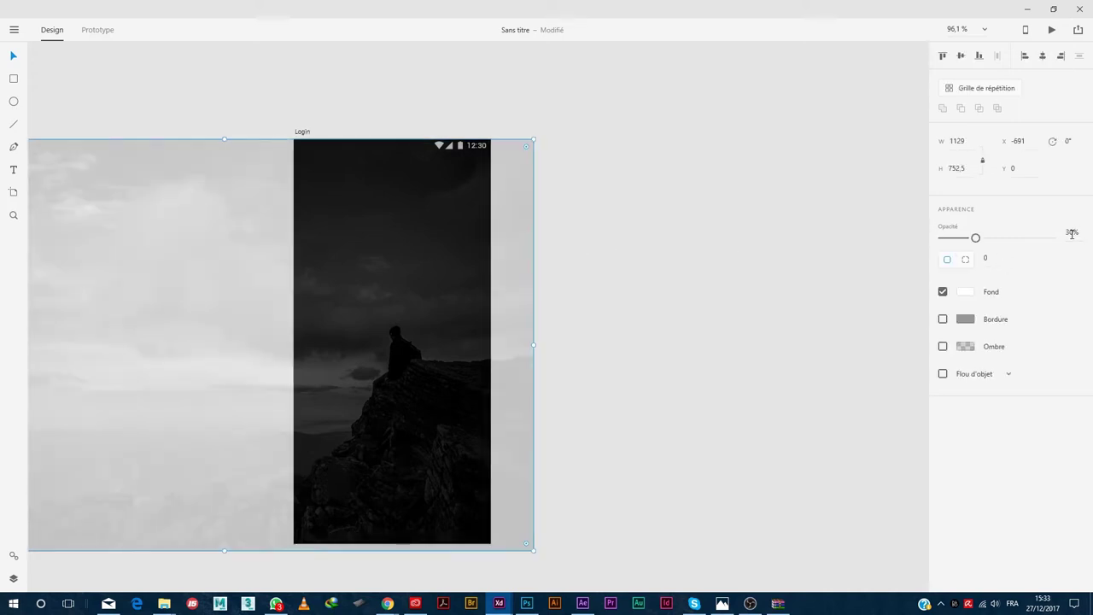
{"action": "left_click", "coordinate": [607, 268]}
{"action": "left_click", "coordinate": [432, 274]}
{"action": "key", "text": "2"}
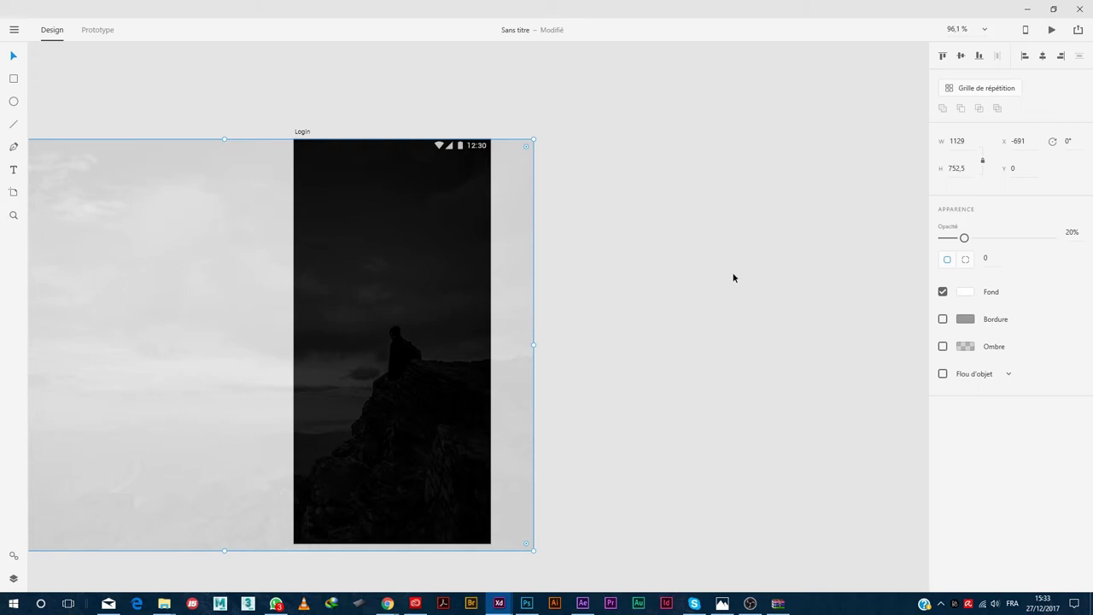
{"action": "key", "text": "1"}
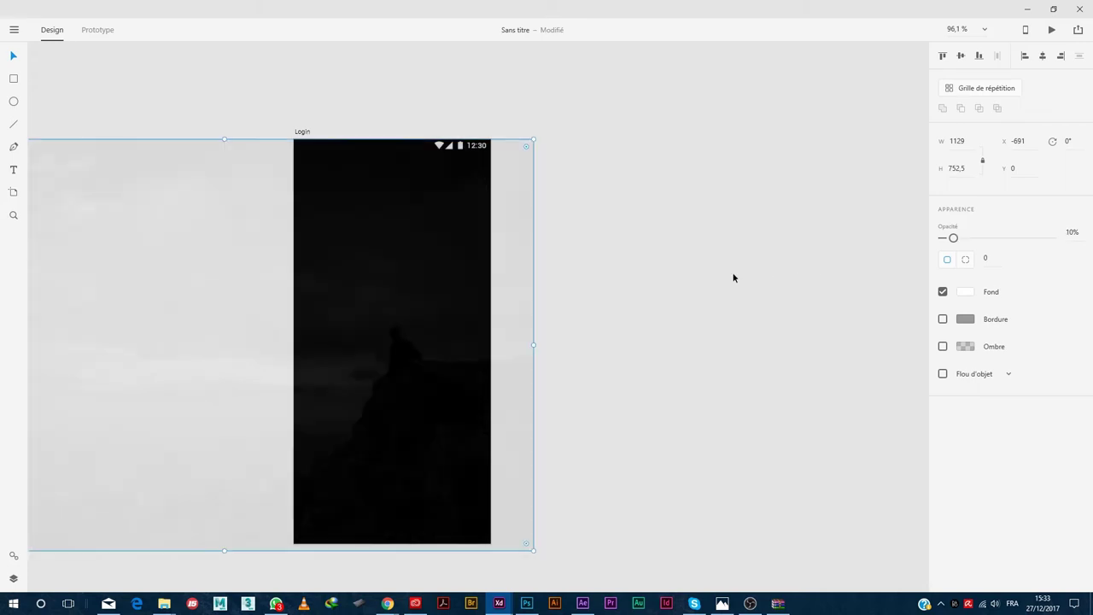
{"action": "key", "text": "8"}
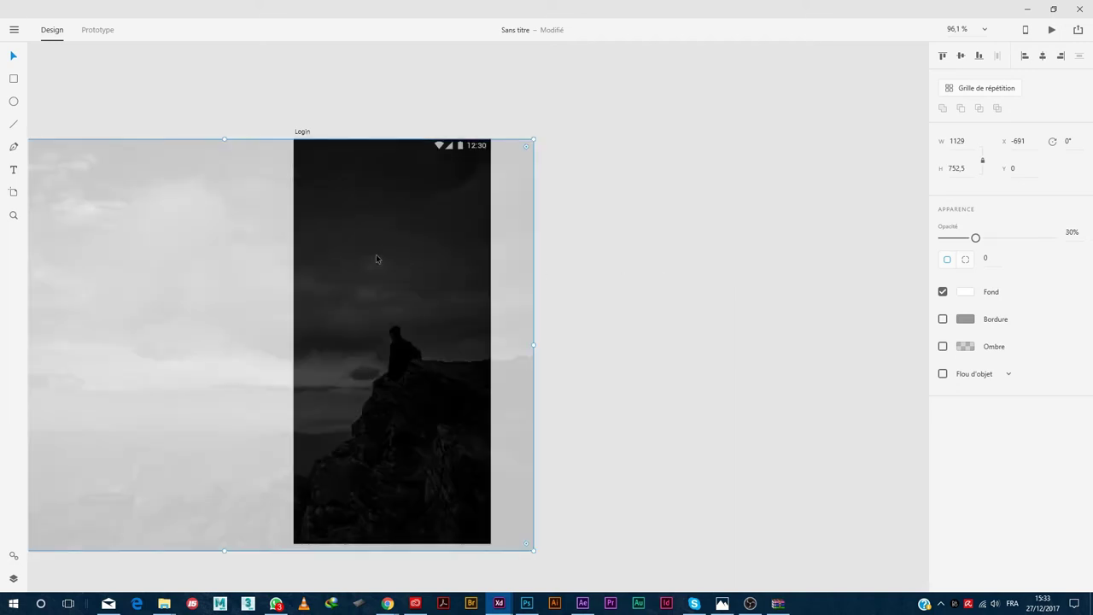
Lock the background photo in place
{"action": "right_click", "coordinate": [395, 213]}
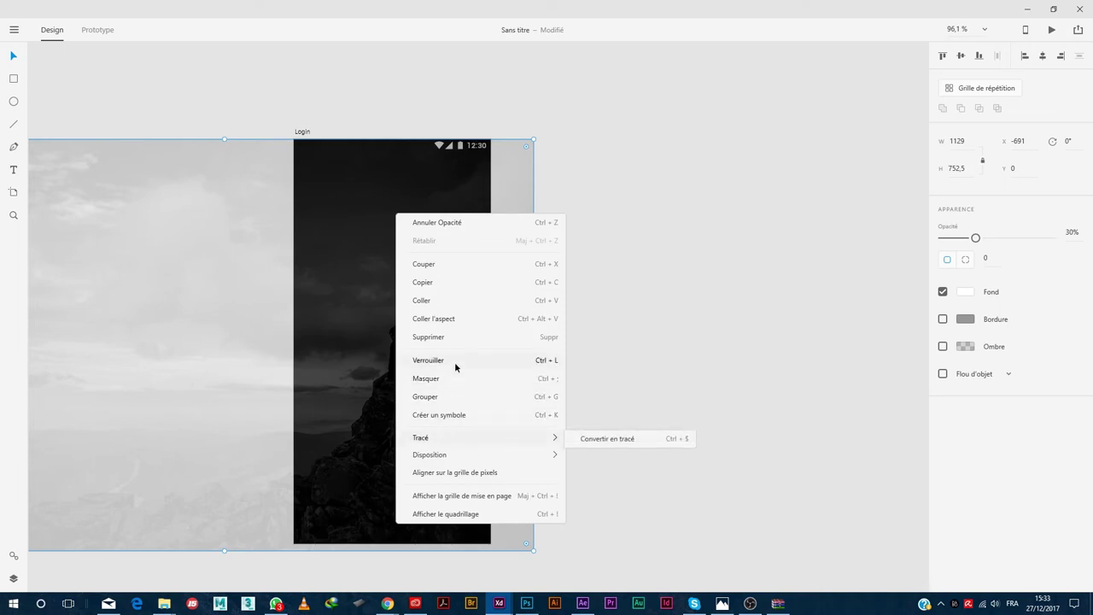
{"action": "left_click", "coordinate": [455, 361]}
{"action": "left_click", "coordinate": [407, 252]}
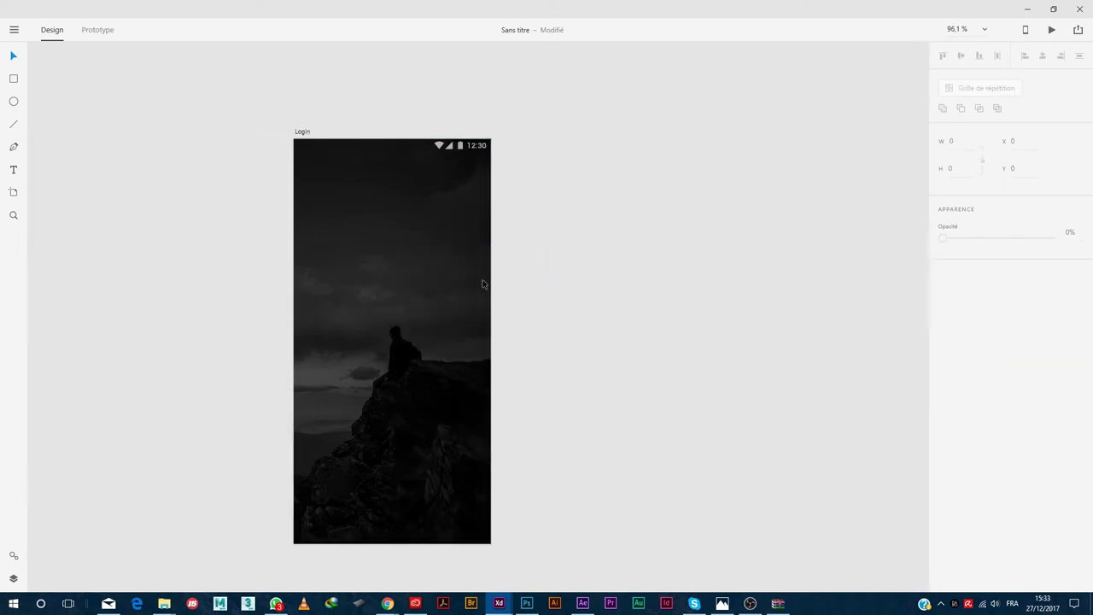
{"action": "left_click", "coordinate": [419, 274]}
{"action": "scroll", "coordinate": [241, 340], "scroll_direction": "up", "scroll_amount": 2}
{"action": "scroll", "coordinate": [492, 414], "scroll_direction": "down", "scroll_amount": 2}
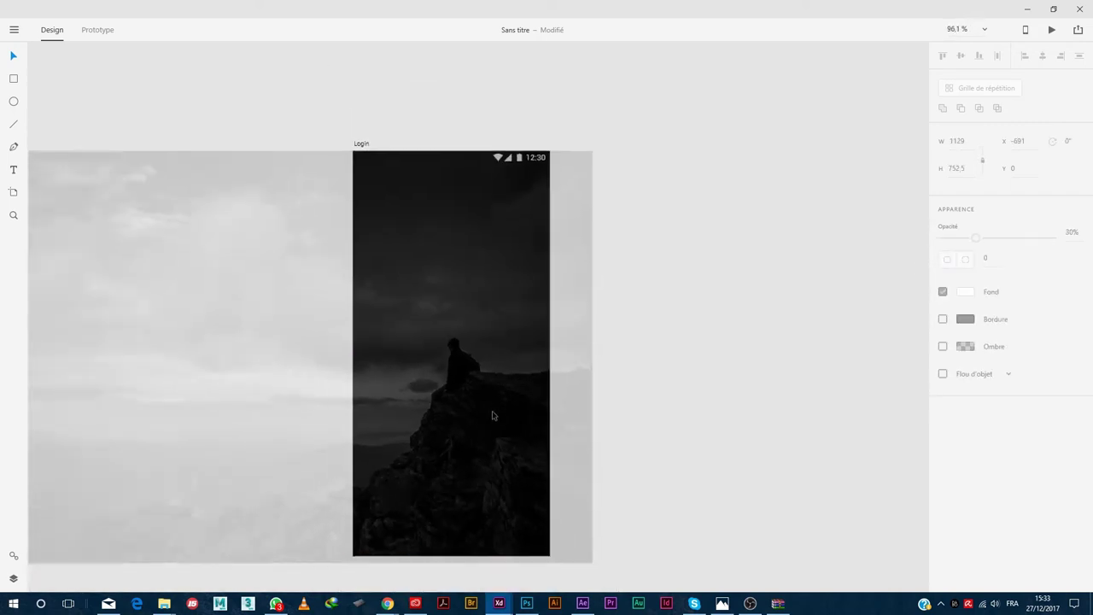
{"action": "scroll", "coordinate": [492, 416], "scroll_direction": "down", "scroll_amount": 1}
{"action": "scroll", "coordinate": [430, 363], "scroll_direction": "up", "scroll_amount": 2}
{"action": "scroll", "coordinate": [397, 394], "scroll_direction": "down", "scroll_amount": 1}
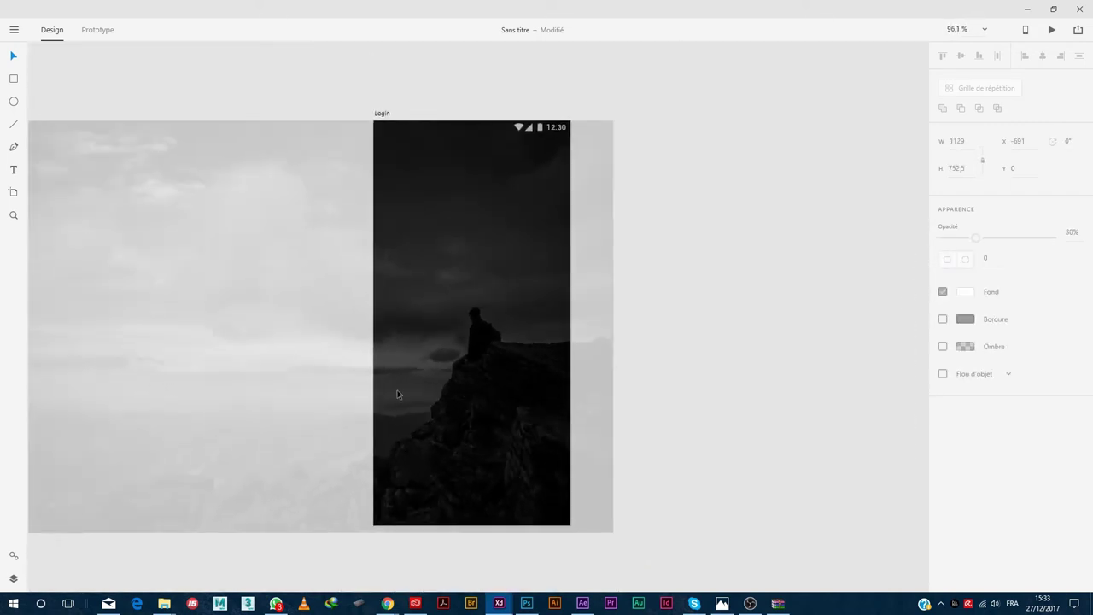
Display the layout grid on the Login artboard and set its side margins to 16
{"action": "right_click", "coordinate": [438, 229]}
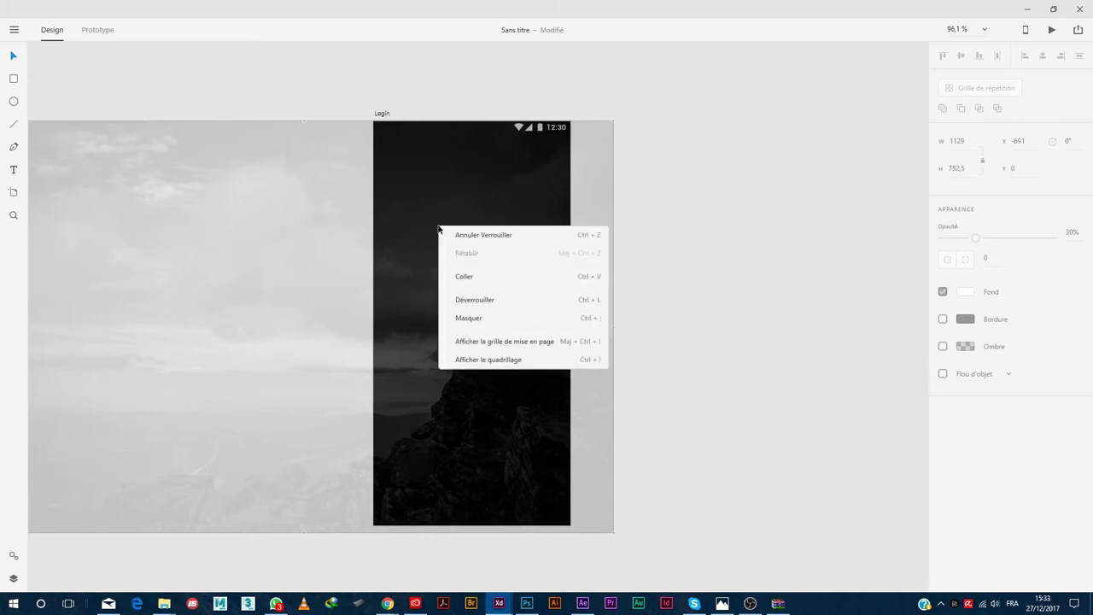
{"action": "left_click", "coordinate": [500, 344]}
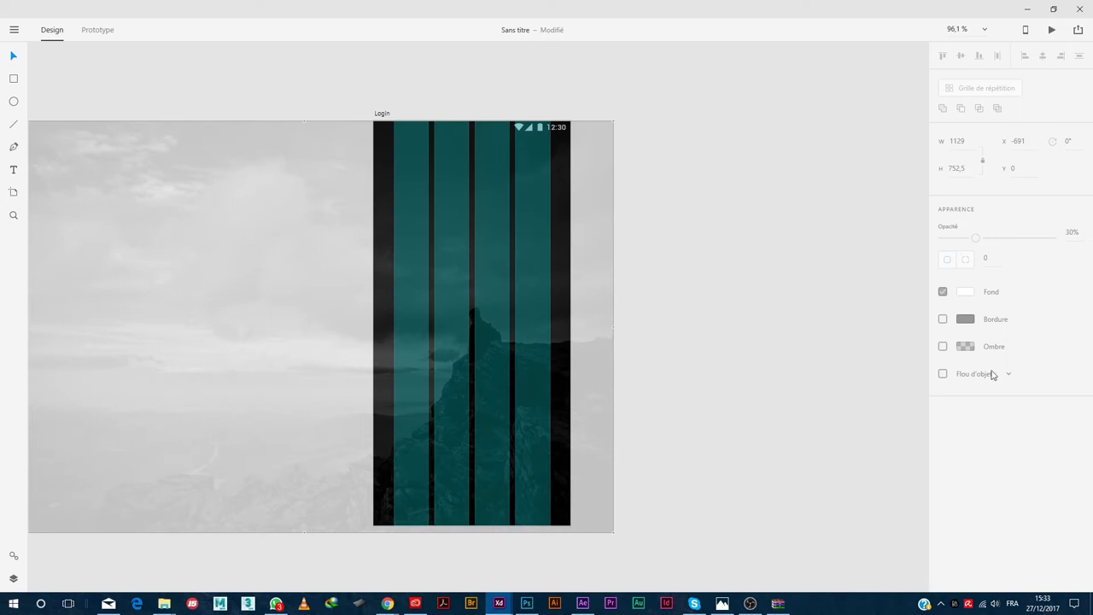
{"action": "left_click", "coordinate": [385, 113]}
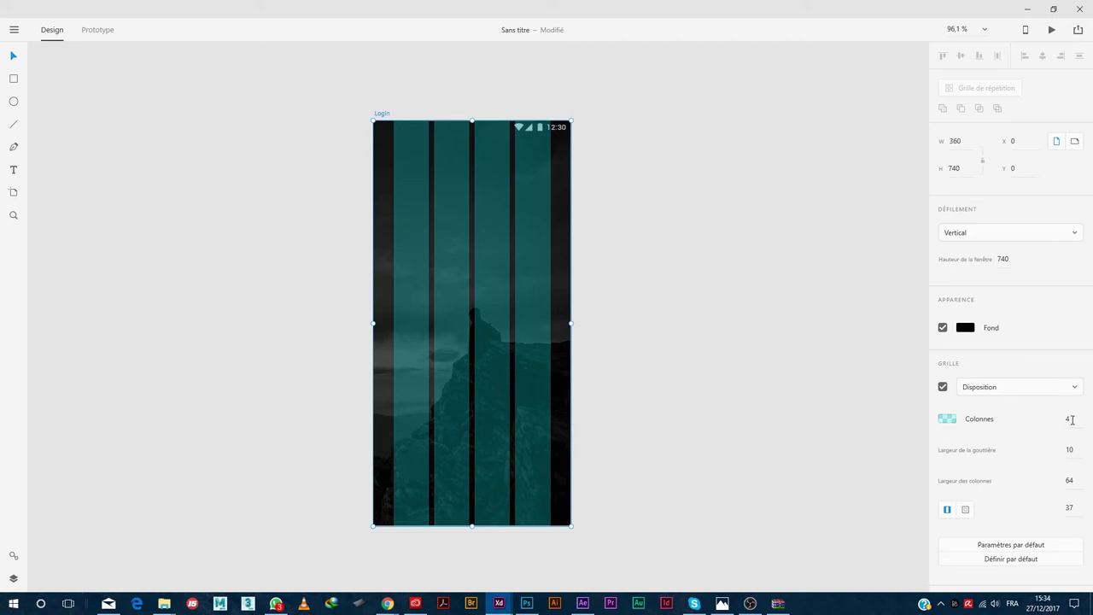
{"action": "left_click", "coordinate": [1069, 508]}
{"action": "key", "text": "BackSpace"}
{"action": "type", "text": "16"}
{"action": "key", "text": "Return"}
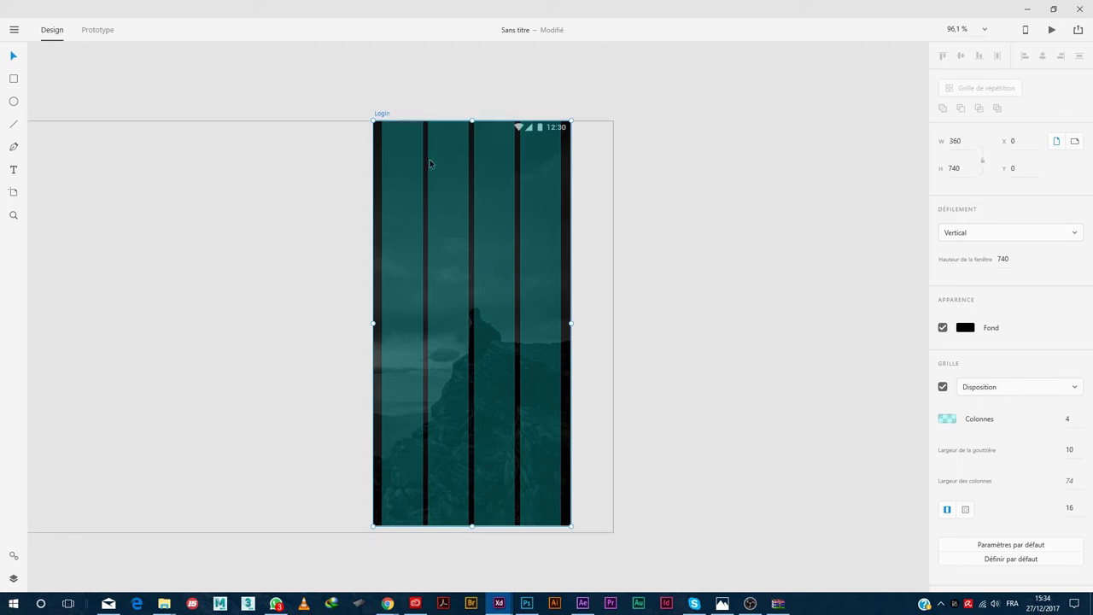
Examine how the status bar's icons and clock sit against the layout grid's outer margin
{"action": "scroll", "coordinate": [409, 103], "scroll_direction": "up", "scroll_amount": 3}
{"action": "scroll", "coordinate": [709, 376], "scroll_direction": "down", "scroll_amount": 2}
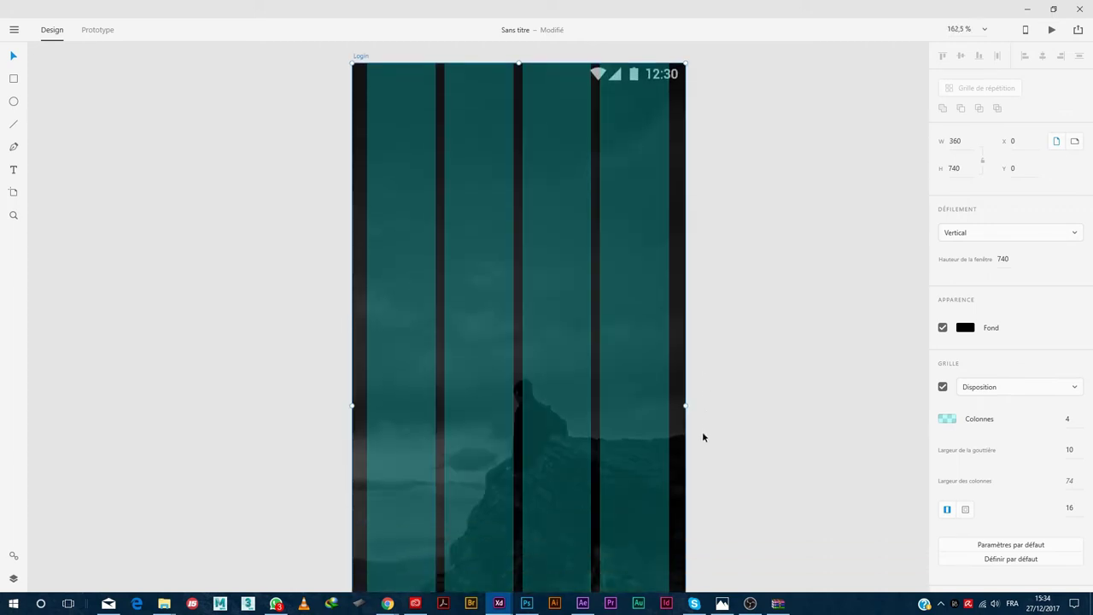
{"action": "scroll", "coordinate": [653, 61], "scroll_direction": "up", "scroll_amount": 2}
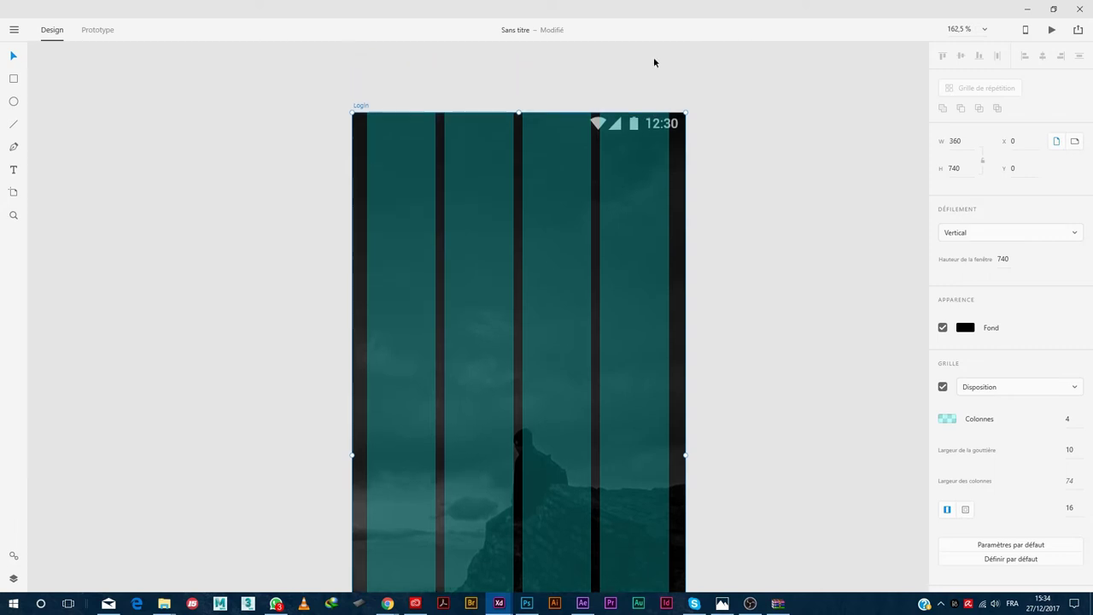
{"action": "scroll", "coordinate": [684, 93], "scroll_direction": "up", "scroll_amount": 2}
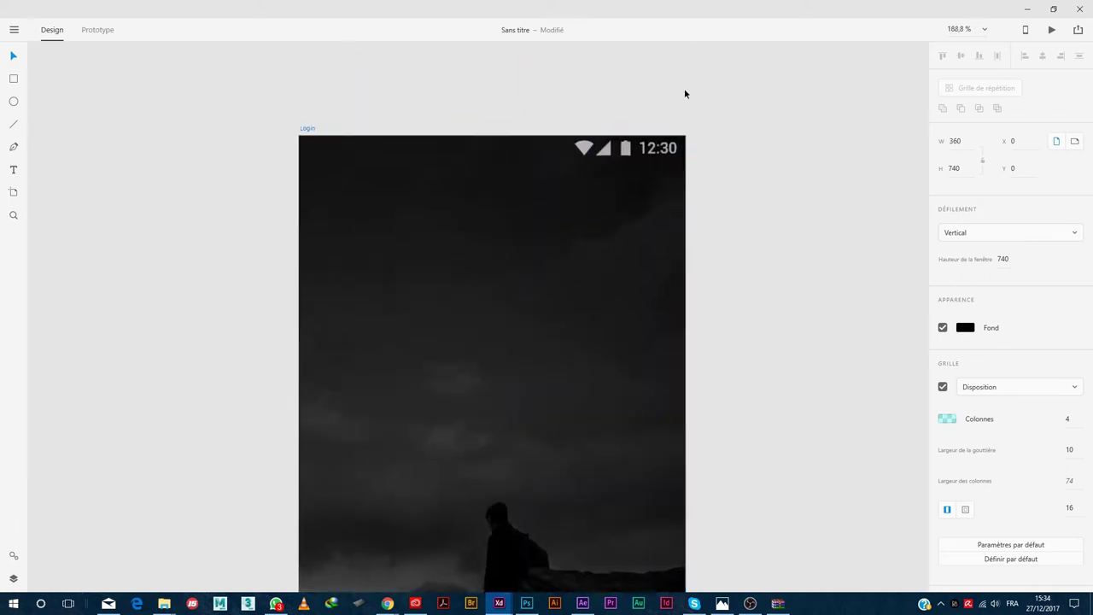
{"action": "scroll", "coordinate": [588, 136], "scroll_direction": "up", "scroll_amount": 2}
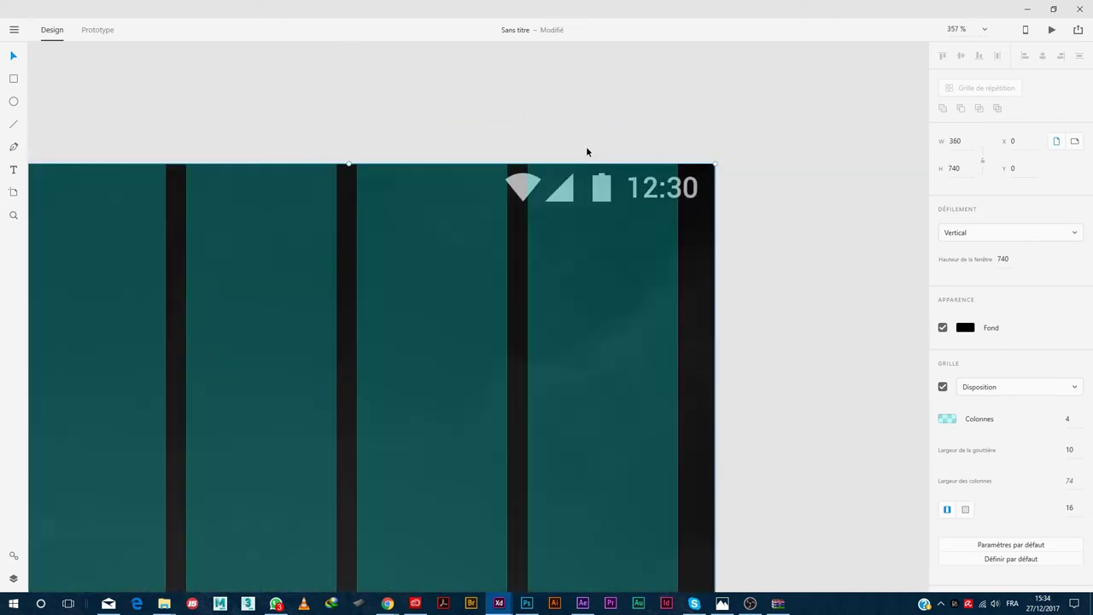
{"action": "scroll", "coordinate": [716, 180], "scroll_direction": "down", "scroll_amount": 4}
{"action": "left_click", "coordinate": [632, 240]}
Reduce the alpha of the Login artboard's grid column colour to 10%
{"action": "left_click", "coordinate": [367, 180]}
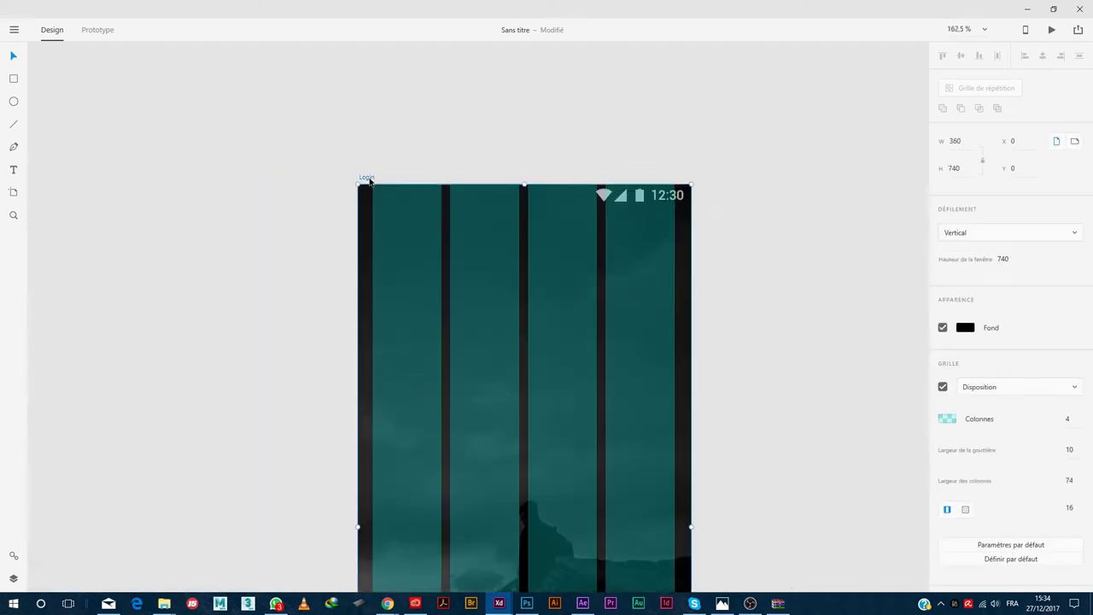
{"action": "left_click", "coordinate": [946, 418]}
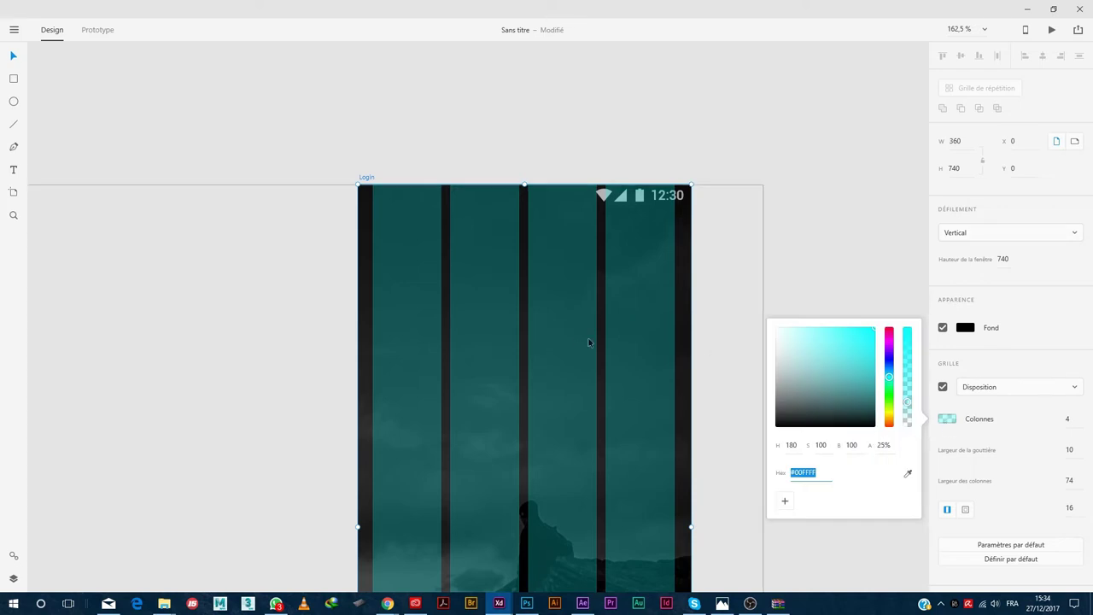
{"action": "left_click", "coordinate": [883, 444]}
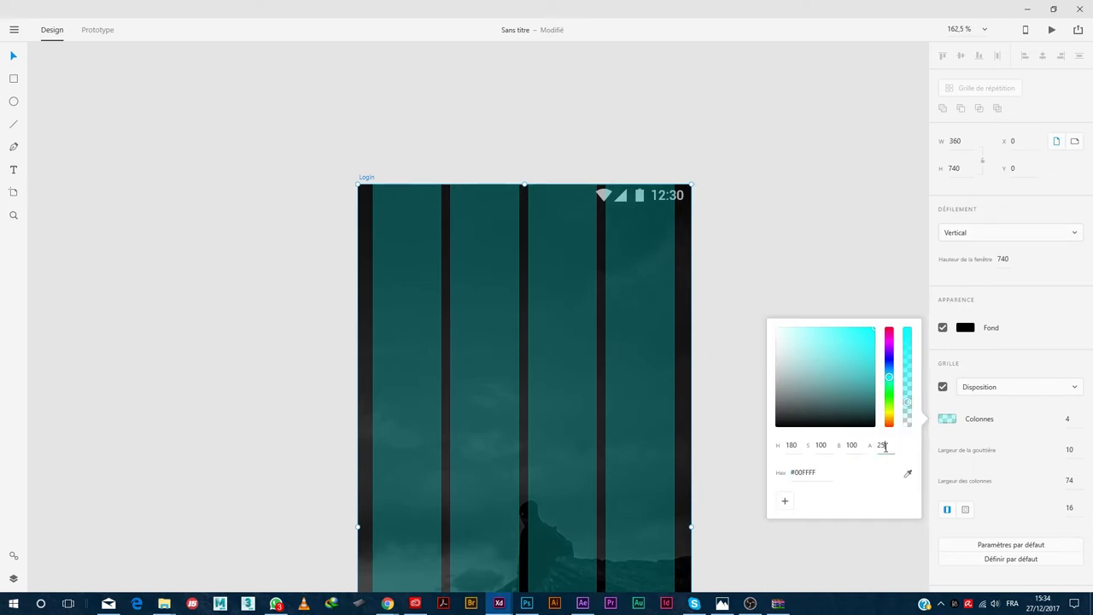
{"action": "key", "text": "BackSpace"}
{"action": "key", "text": "BackSpace"}
{"action": "type", "text": "10"}
{"action": "key", "text": "Return"}
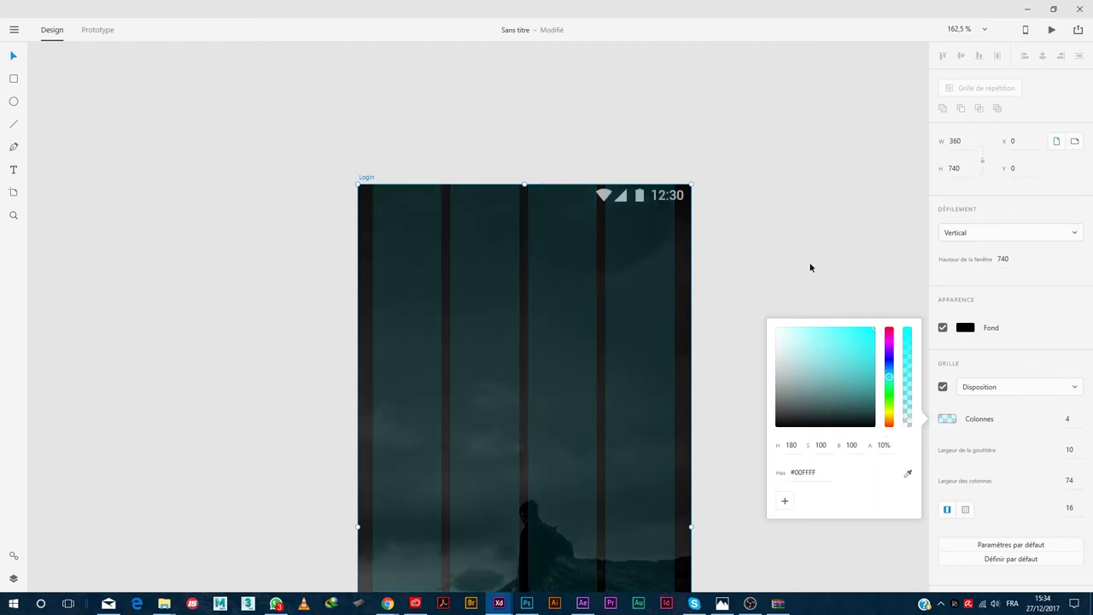
Unlock the background photo, send it to the back behind the status bar, and lock it again
{"action": "key", "text": "ctrl+v"}
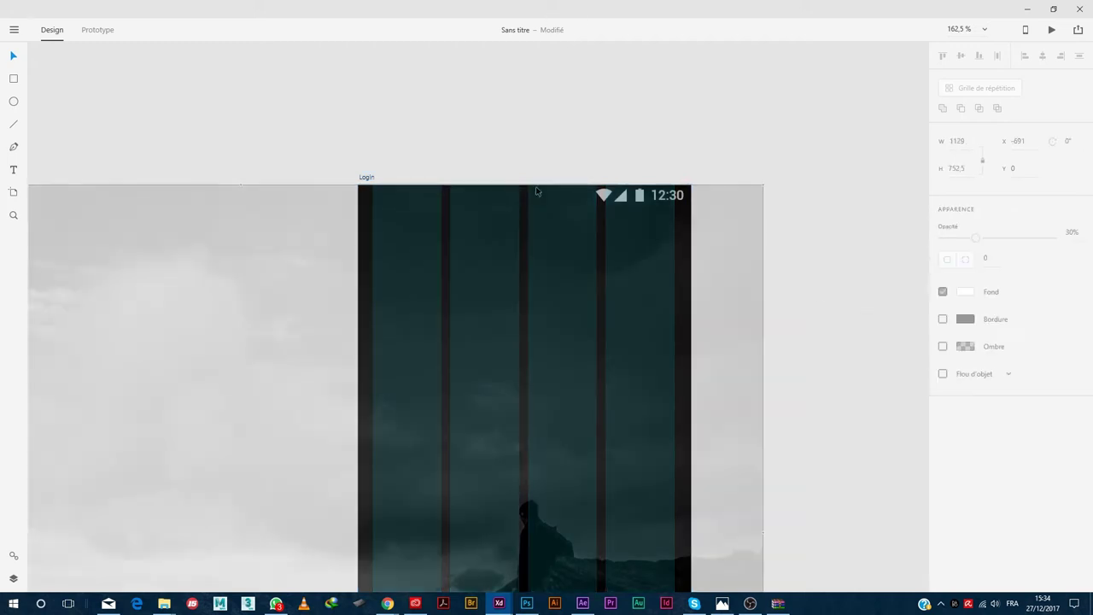
{"action": "scroll", "coordinate": [594, 183], "scroll_direction": "down", "scroll_amount": 2}
{"action": "right_click", "coordinate": [365, 230]}
{"action": "left_click", "coordinate": [418, 304]}
{"action": "right_click", "coordinate": [431, 244]}
{"action": "mouse_move", "coordinate": [478, 487]}
{"action": "left_click", "coordinate": [653, 544]}
{"action": "right_click", "coordinate": [458, 260]}
{"action": "left_click", "coordinate": [514, 407]}
{"action": "scroll", "coordinate": [546, 193], "scroll_direction": "up", "scroll_amount": 5}
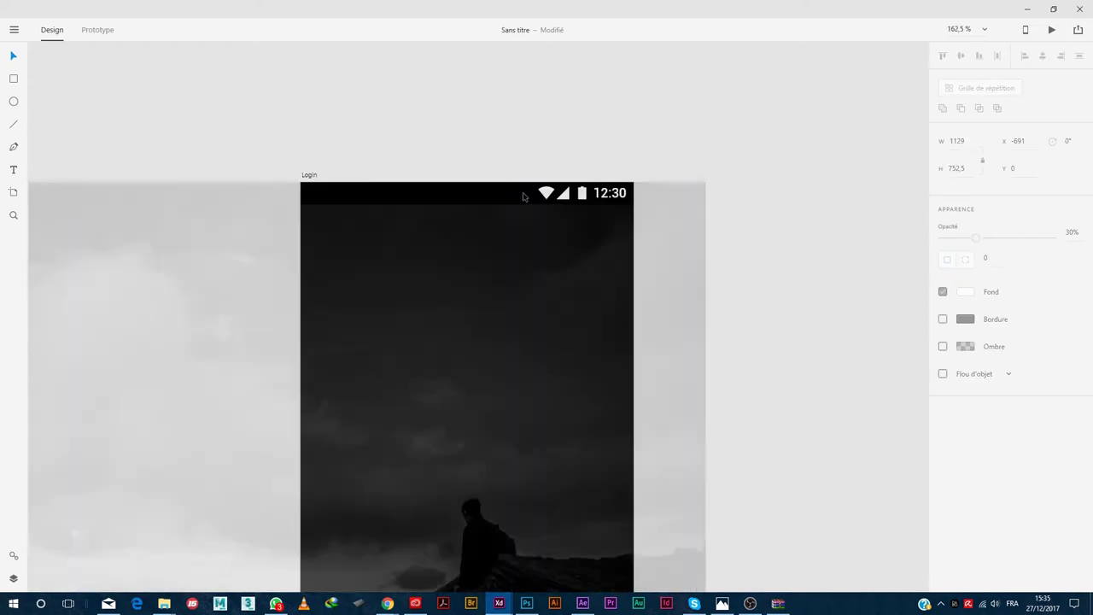
Ungroup the status bar and shift its icons and clock inward to line up with the grid's outer margin
{"action": "right_click", "coordinate": [389, 212]}
{"action": "left_click", "coordinate": [484, 409]}
{"action": "left_click", "coordinate": [452, 219], "text": "shift"}
{"action": "left_click_drag", "start_coordinate": [528, 221], "coordinate": [507, 221]}
{"action": "right_click", "coordinate": [336, 222]}
{"action": "left_click", "coordinate": [671, 350]}
{"action": "left_click", "coordinate": [673, 367]}
{"action": "scroll", "coordinate": [682, 452], "scroll_direction": "down", "scroll_amount": 5}
{"action": "scroll", "coordinate": [615, 504], "scroll_direction": "down", "scroll_amount": 5}
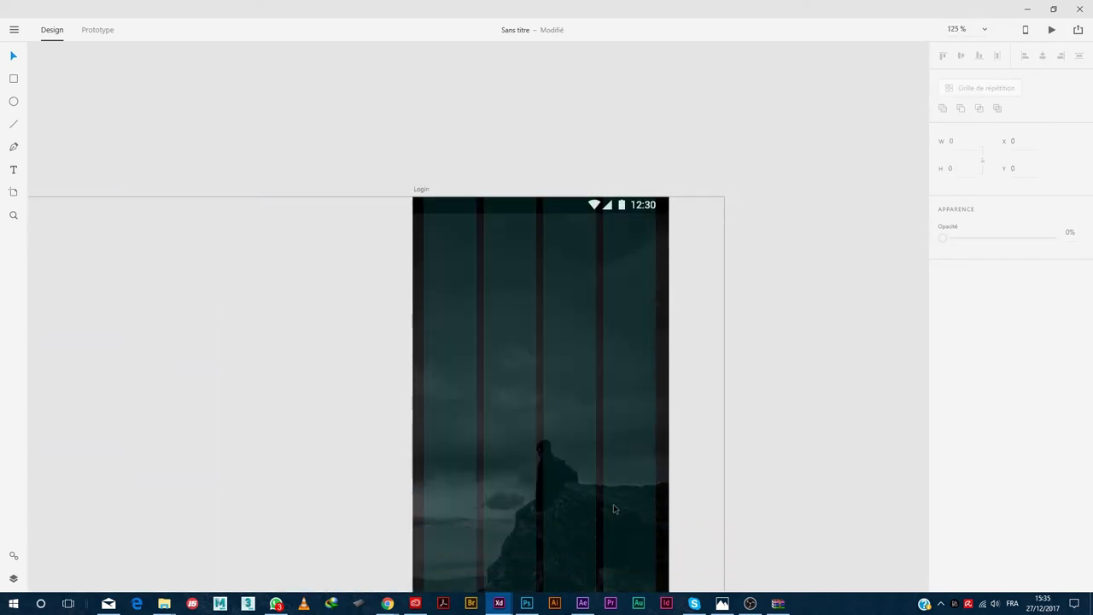
{"action": "scroll", "coordinate": [699, 526], "scroll_direction": "down", "scroll_amount": 2}
{"action": "scroll", "coordinate": [753, 495], "scroll_direction": "up", "scroll_amount": 2}
{"action": "left_click", "coordinate": [550, 220]}
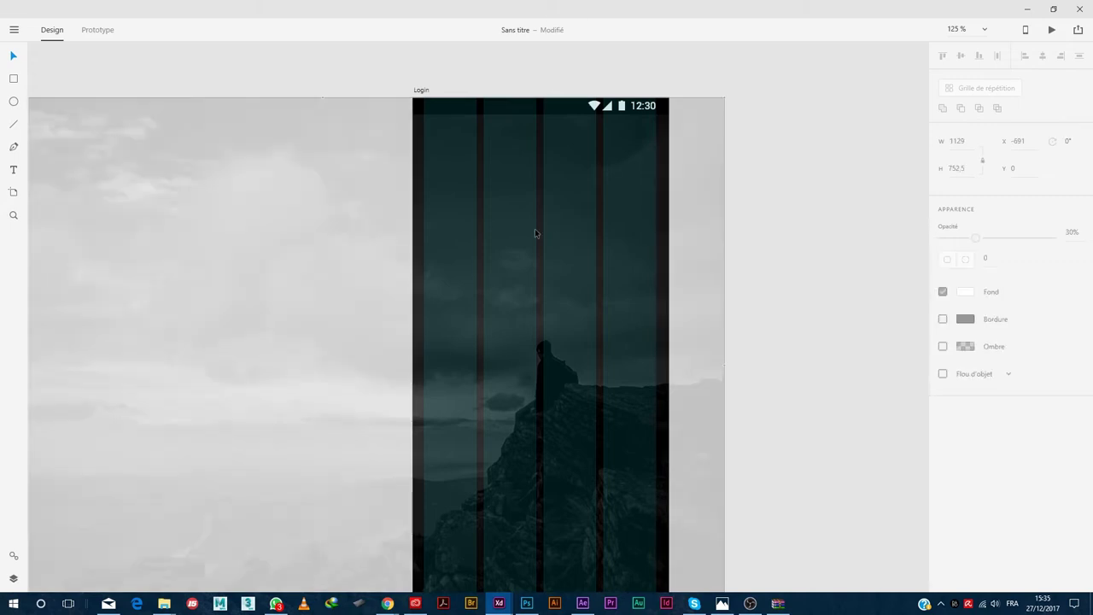
{"action": "scroll", "coordinate": [670, 420], "scroll_direction": "down", "scroll_amount": 2}
{"action": "scroll", "coordinate": [705, 460], "scroll_direction": "up", "scroll_amount": 1}
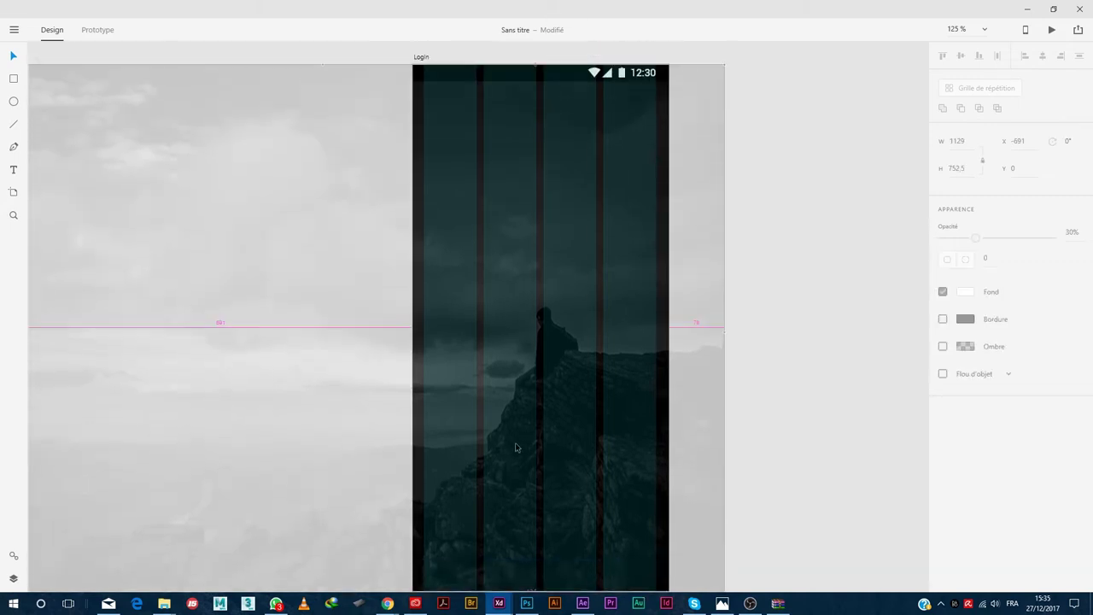
{"action": "scroll", "coordinate": [520, 446], "scroll_direction": "down", "scroll_amount": 1}
{"action": "scroll", "coordinate": [782, 351], "scroll_direction": "up", "scroll_amount": 1}
{"action": "scroll", "coordinate": [783, 352], "scroll_direction": "down", "scroll_amount": 1}
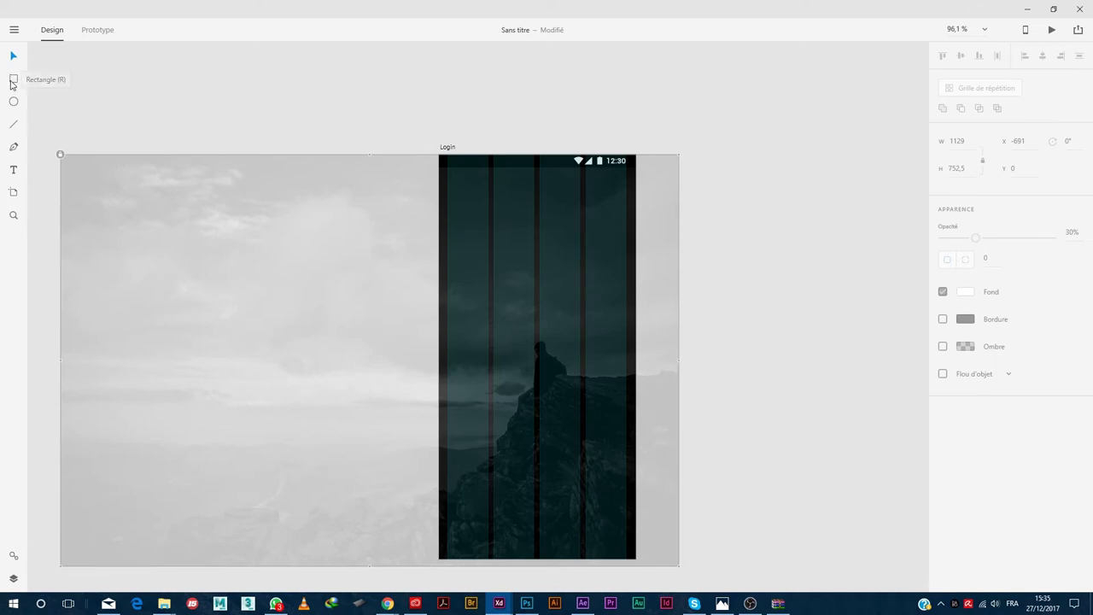
Draw a horizontal line across the middle of the Login artboard, 250 wide and centred horizontally on the artboard
{"action": "left_click", "coordinate": [13, 125]}
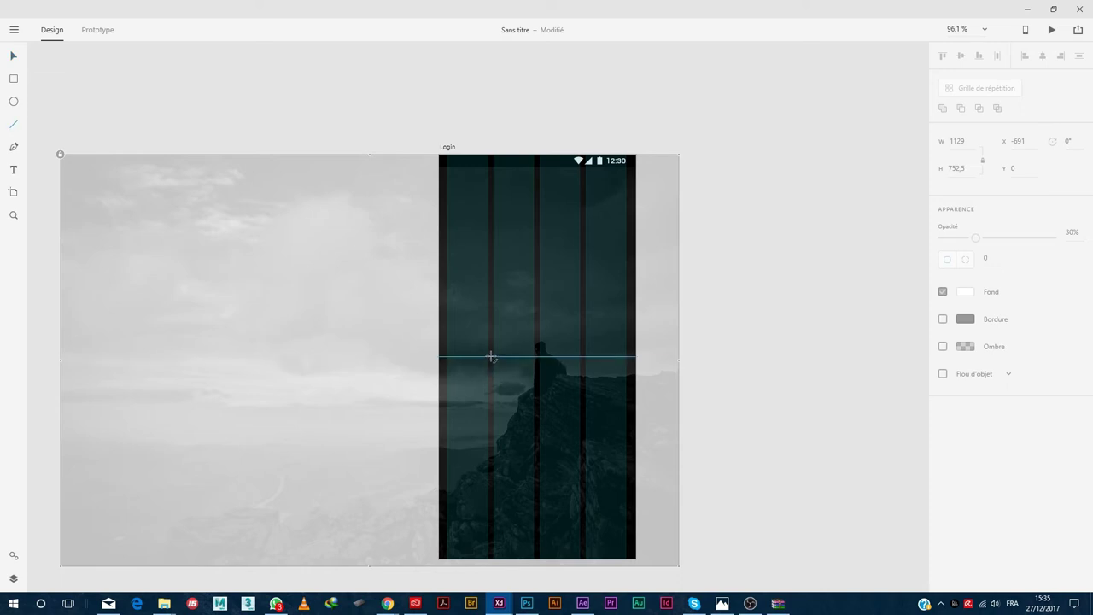
{"action": "left_click_drag", "start_coordinate": [489, 353], "coordinate": [610, 352]}
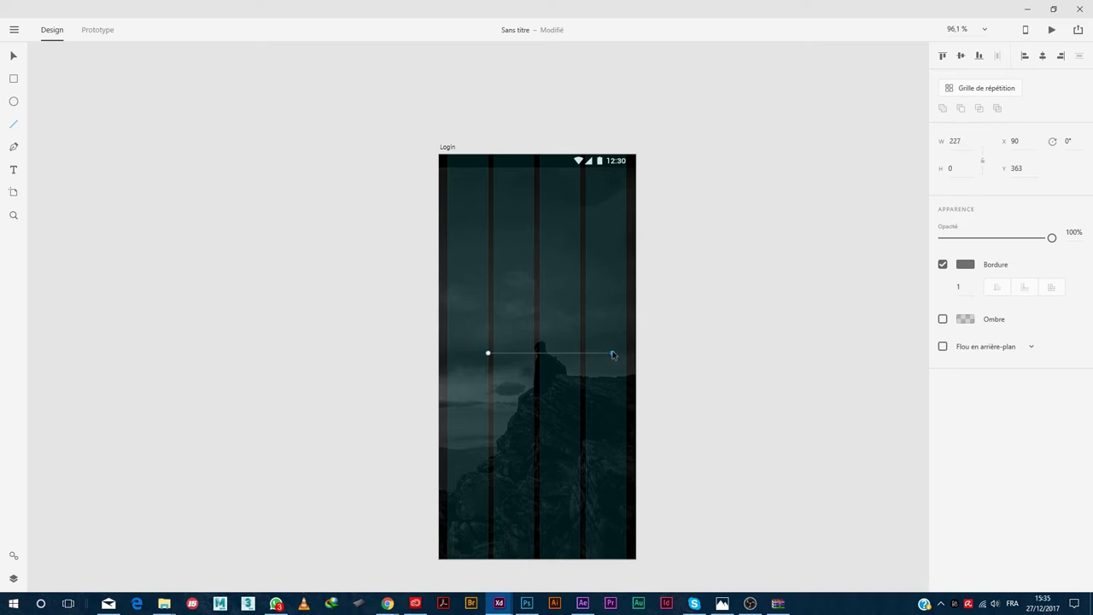
{"action": "left_click", "coordinate": [957, 139]}
{"action": "left_click", "coordinate": [1040, 56]}
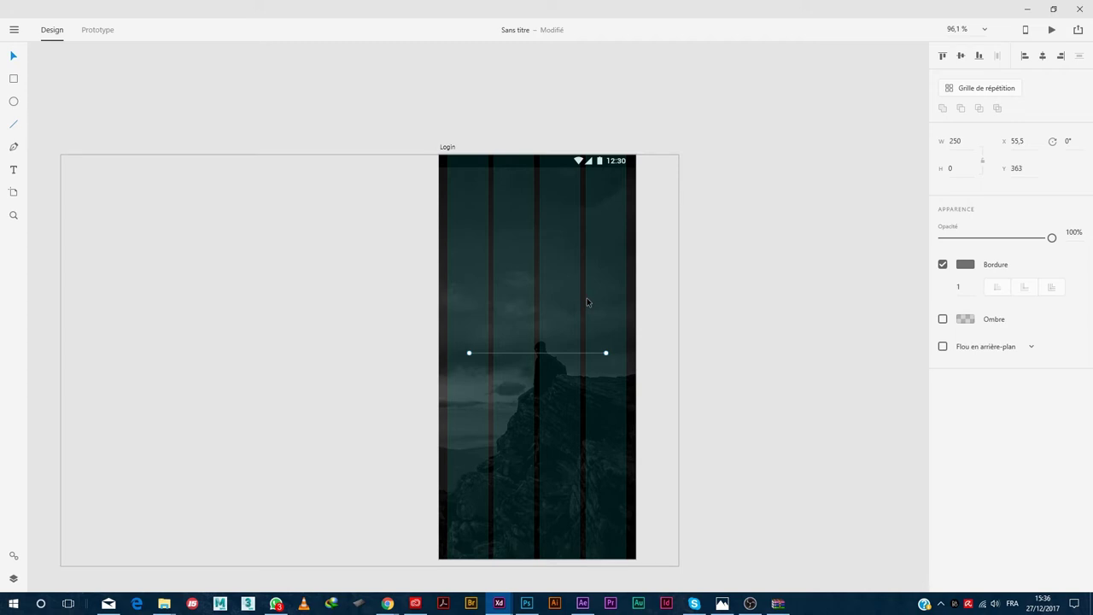
Set the line's border colour to white (#FFFFFF) and place a copy of it directly below at Y 419
{"action": "left_click", "coordinate": [973, 266]}
{"action": "left_click_drag", "start_coordinate": [818, 250], "coordinate": [703, 102]}
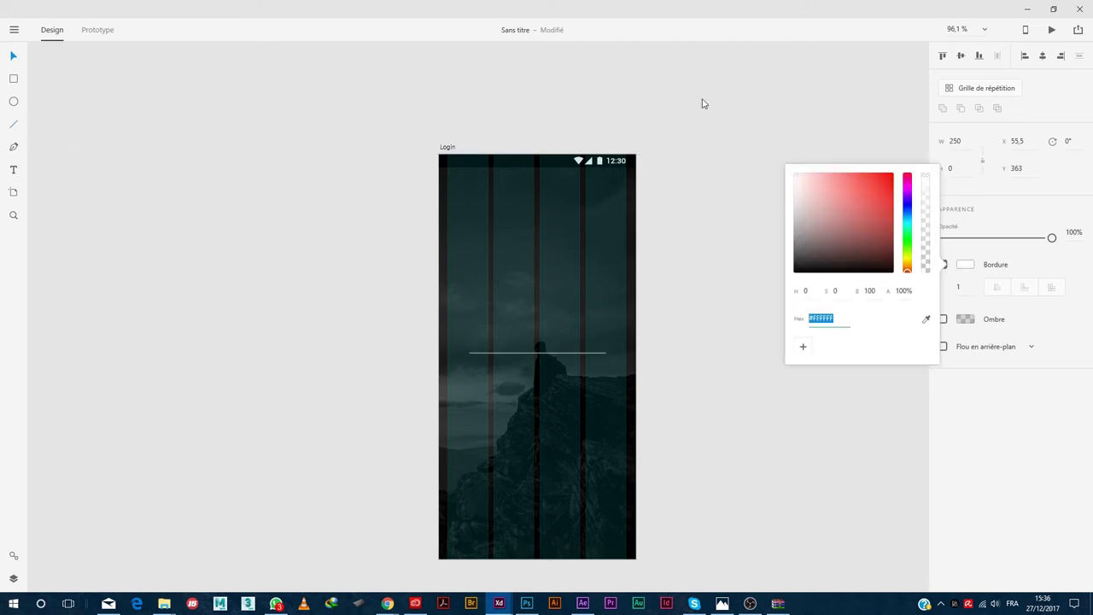
{"action": "left_click", "coordinate": [683, 113]}
{"action": "scroll", "coordinate": [537, 359], "scroll_direction": "up", "scroll_amount": 5}
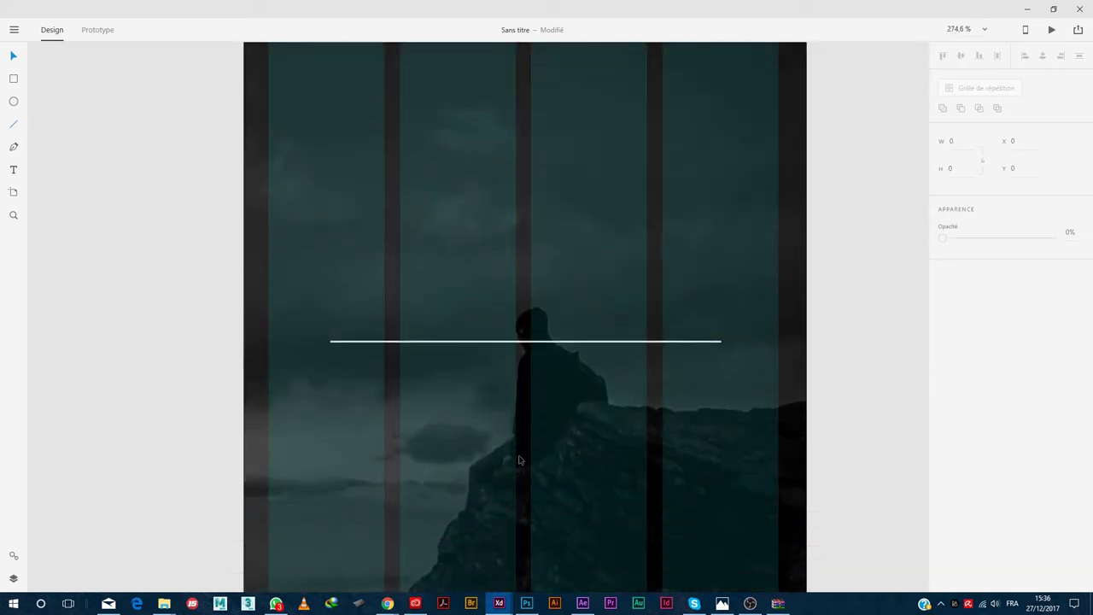
{"action": "left_click_drag", "start_coordinate": [514, 342], "coordinate": [536, 433]}
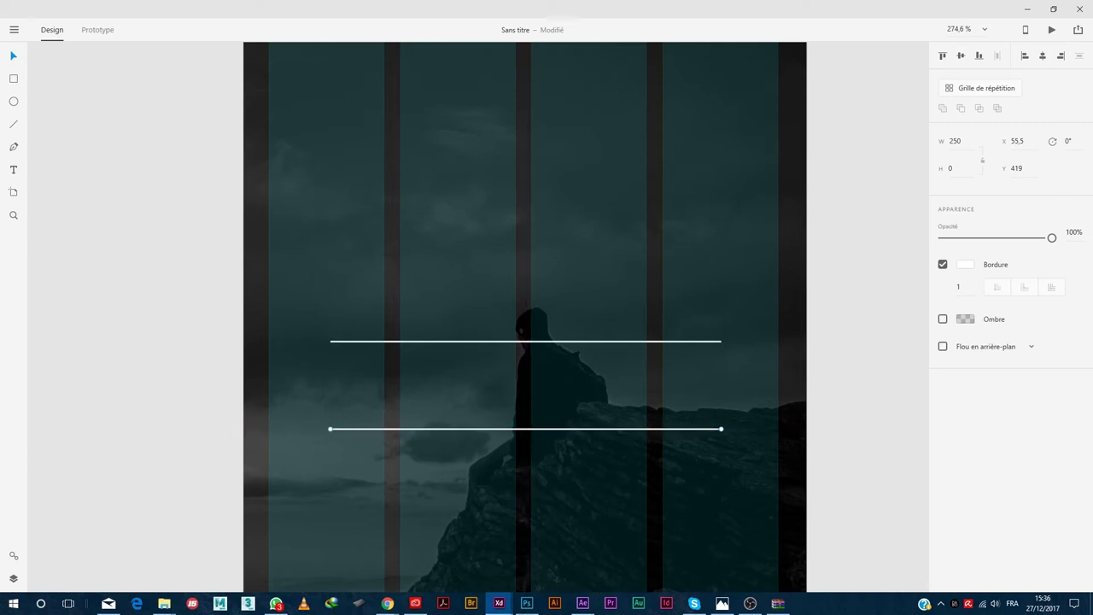
{"action": "key", "text": "ctrl+0"}
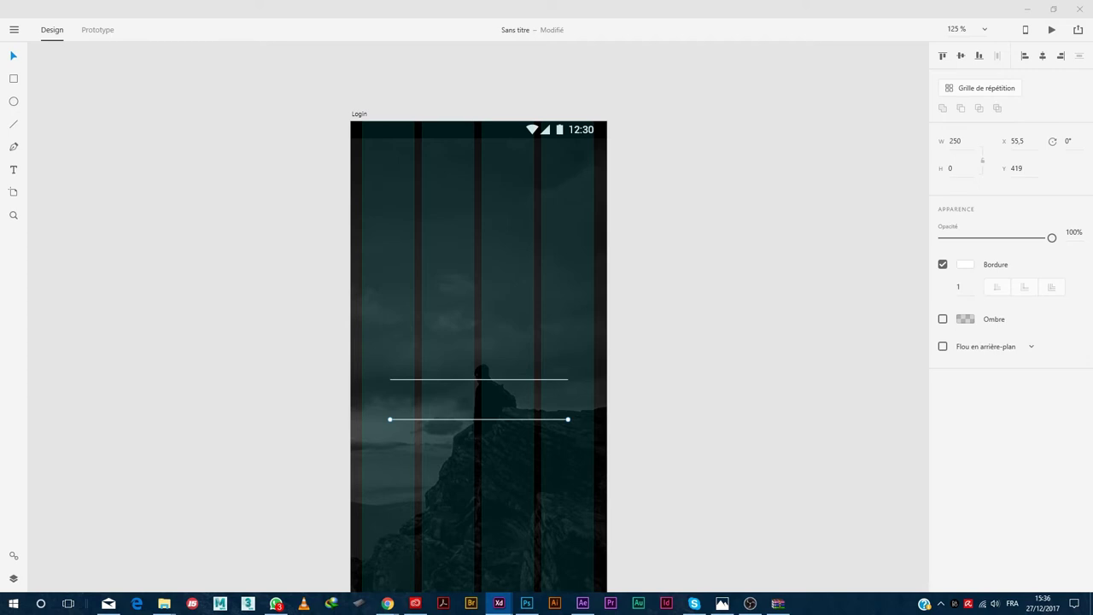
Paste the copied white user icon onto the Login artboard above the two lines
{"action": "left_click", "coordinate": [418, 331]}
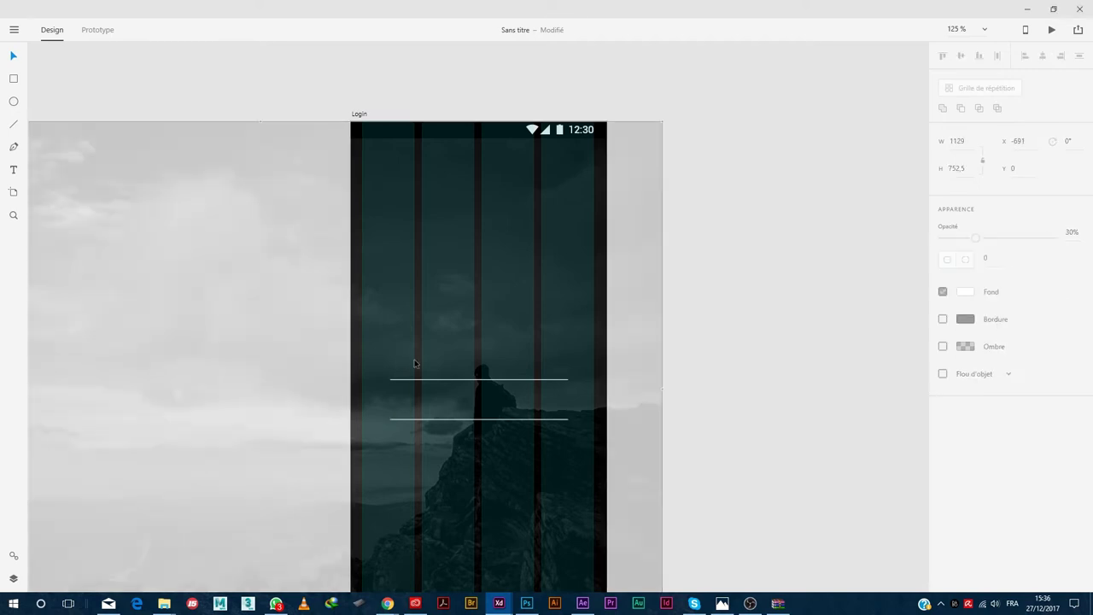
{"action": "right_click", "coordinate": [415, 363]}
{"action": "left_click", "coordinate": [430, 417]}
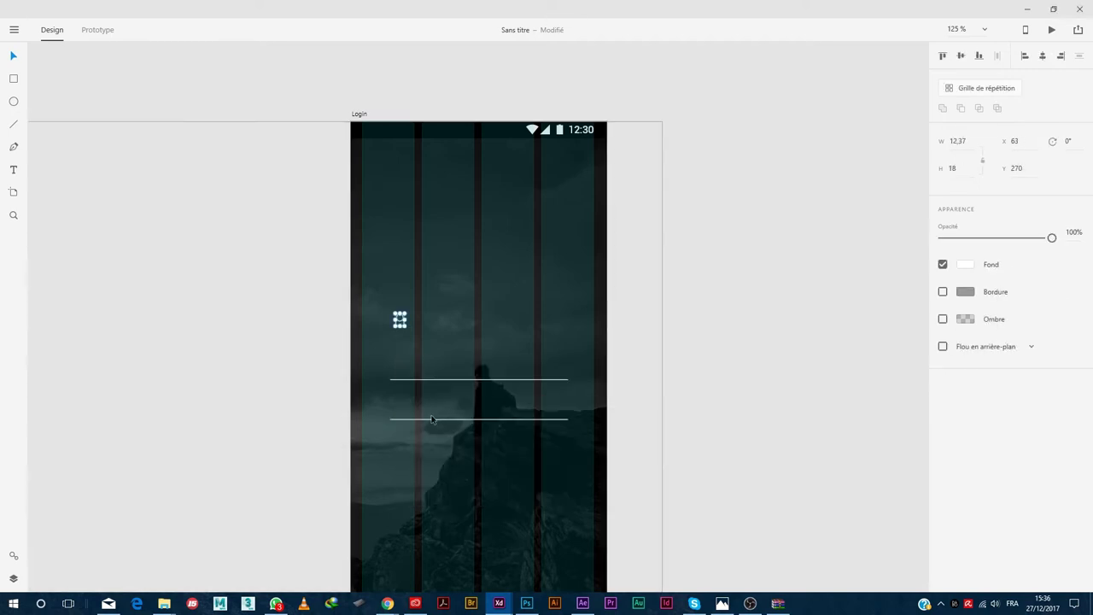
Switch to Chrome, open the Flaticon website and search its icons for "user"
{"action": "left_click", "coordinate": [385, 606]}
{"action": "left_click", "coordinate": [509, 555]}
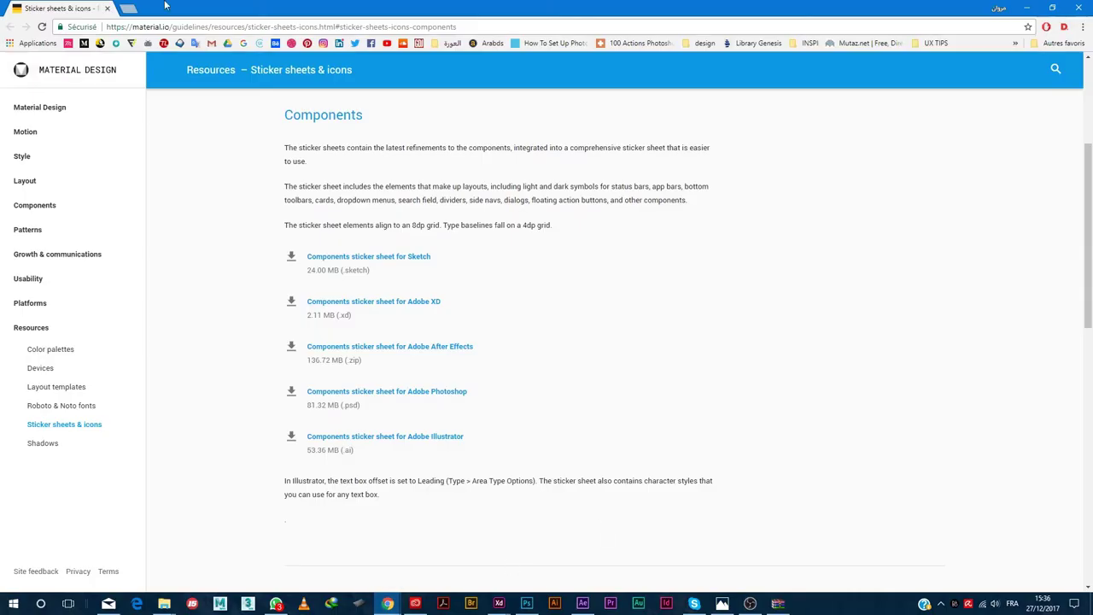
{"action": "left_click", "coordinate": [131, 42]}
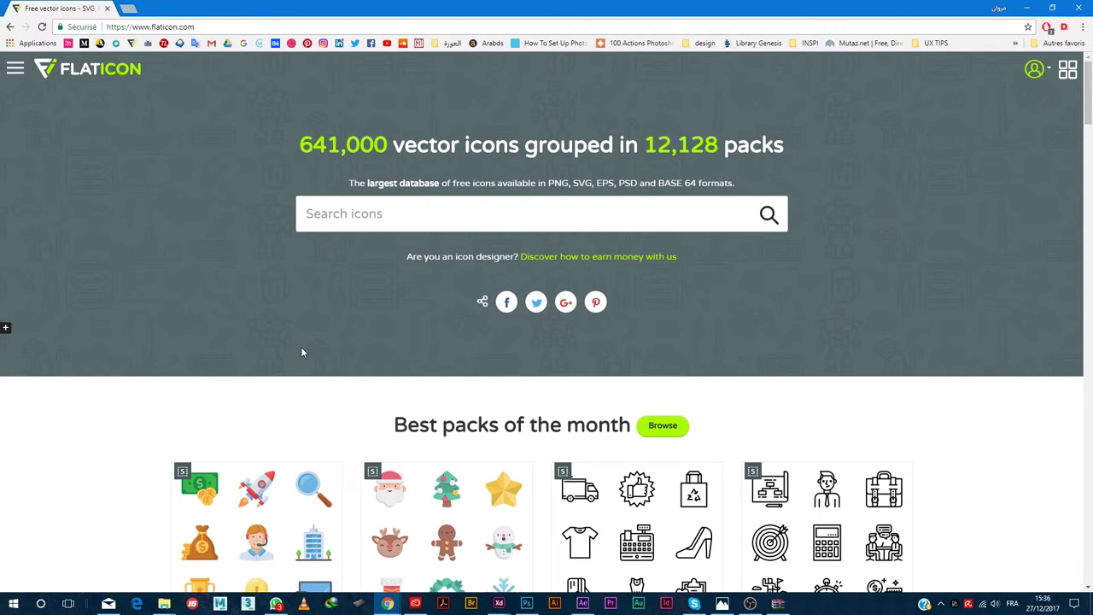
{"action": "scroll", "coordinate": [300, 350], "scroll_direction": "down", "scroll_amount": 2}
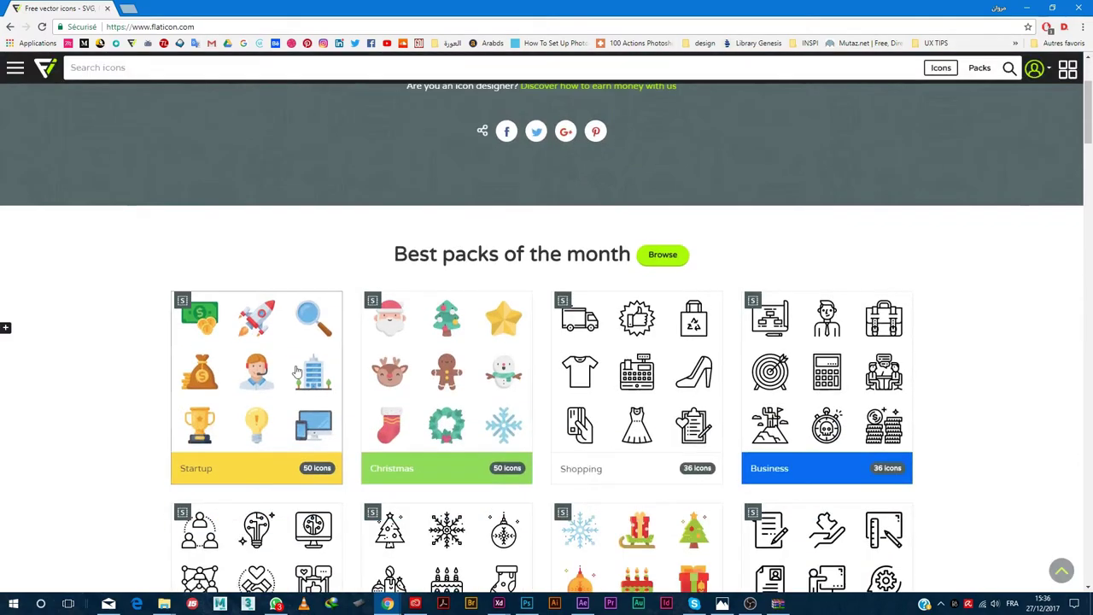
{"action": "scroll", "coordinate": [291, 393], "scroll_direction": "down", "scroll_amount": 3}
{"action": "scroll", "coordinate": [287, 400], "scroll_direction": "down", "scroll_amount": 2}
{"action": "scroll", "coordinate": [359, 256], "scroll_direction": "up", "scroll_amount": 10}
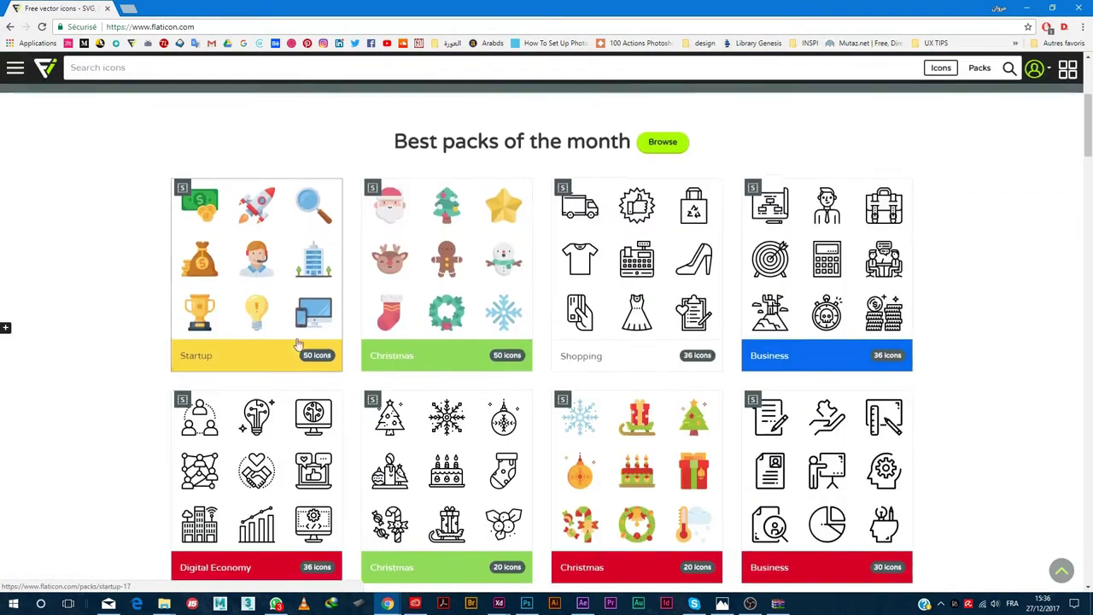
{"action": "left_click", "coordinate": [372, 213]}
{"action": "type", "text": "user"}
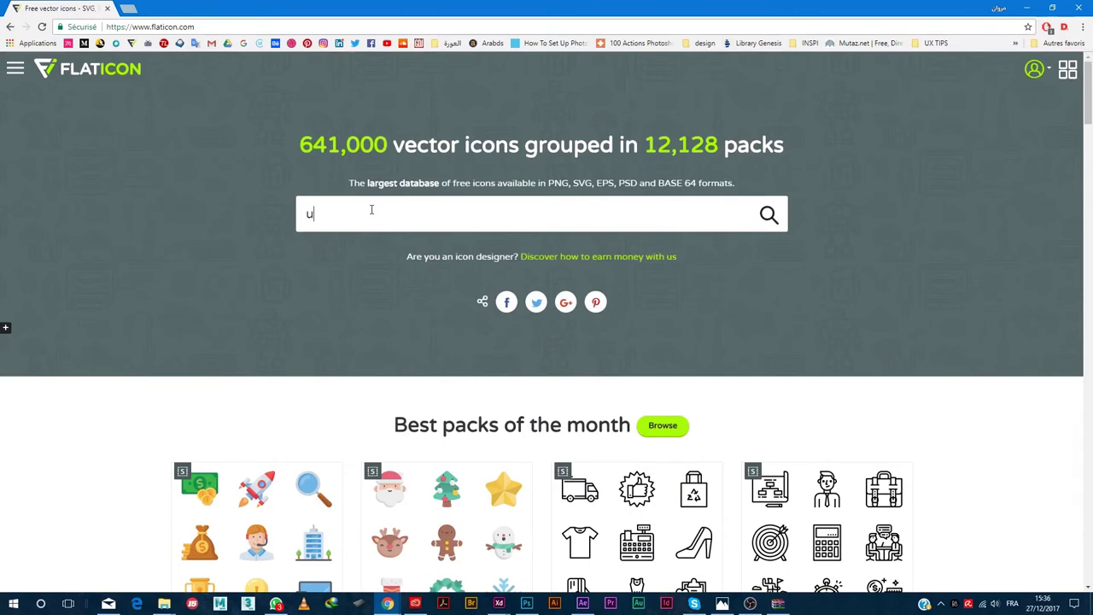
{"action": "key", "text": "Return"}
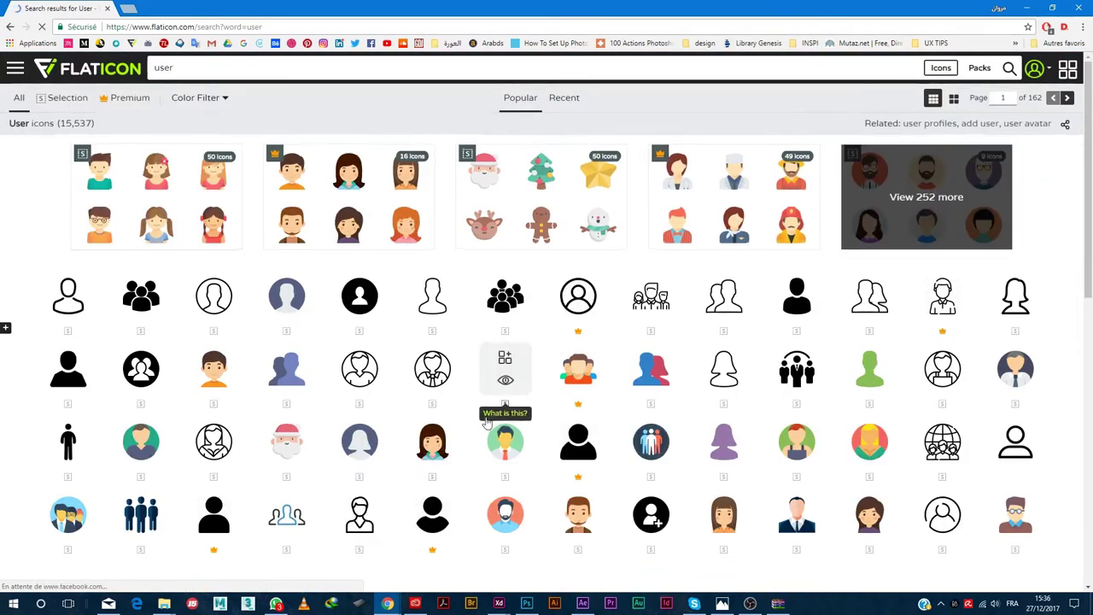
Browse the user icon results and open the outlined bust icon from the Essential Set pack
{"action": "scroll", "coordinate": [440, 444], "scroll_direction": "down", "scroll_amount": 4}
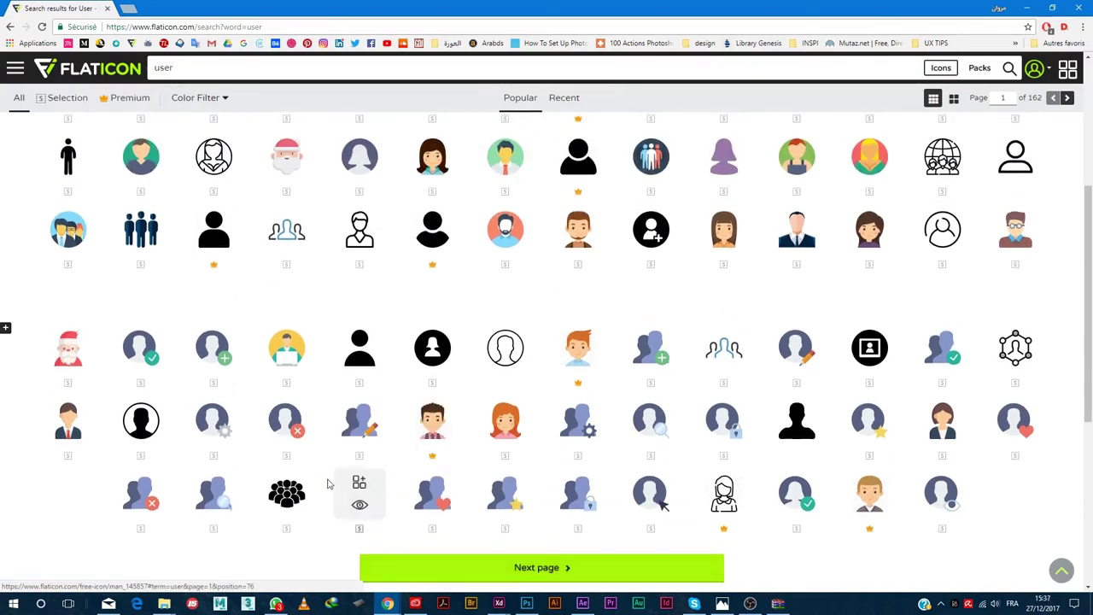
{"action": "scroll", "coordinate": [326, 498], "scroll_direction": "up", "scroll_amount": 4}
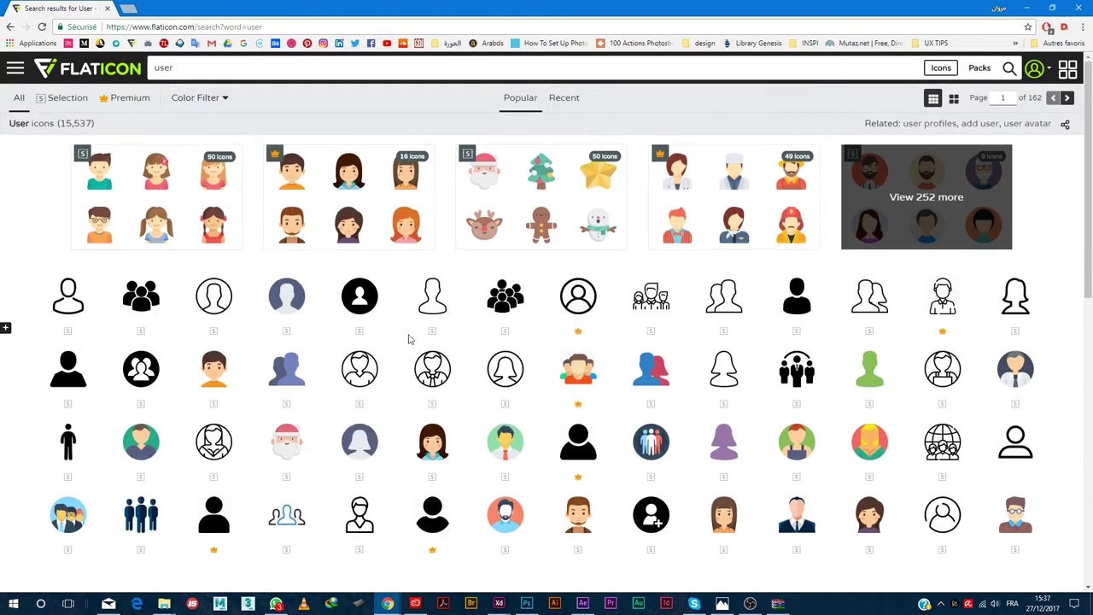
{"action": "left_click", "coordinate": [359, 298]}
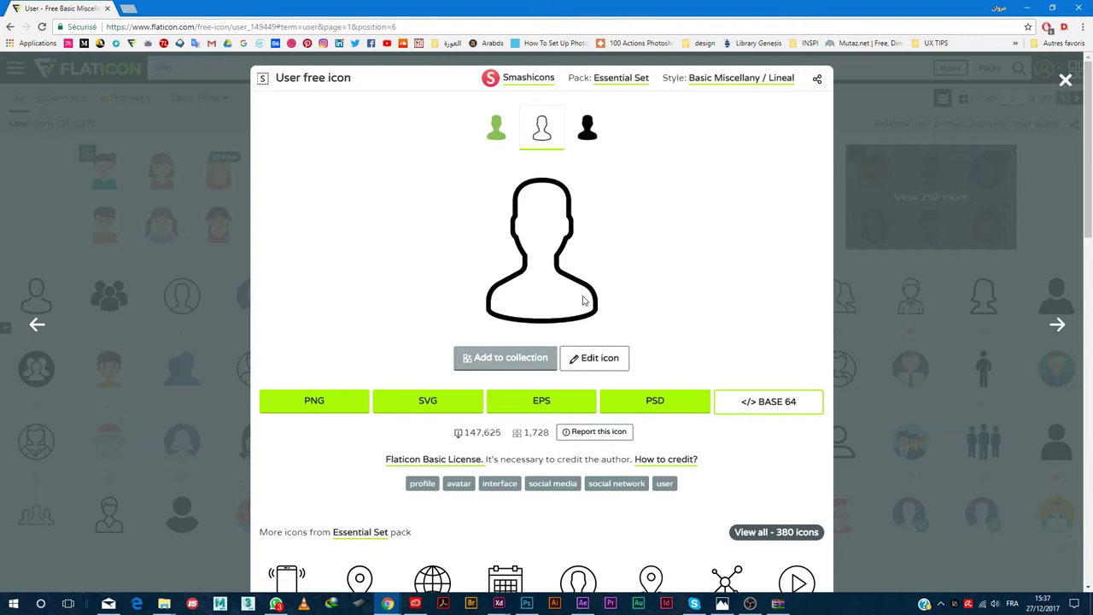
Show the icon's PNG options and customise its colour to the yellow fff100
{"action": "left_click", "coordinate": [349, 404]}
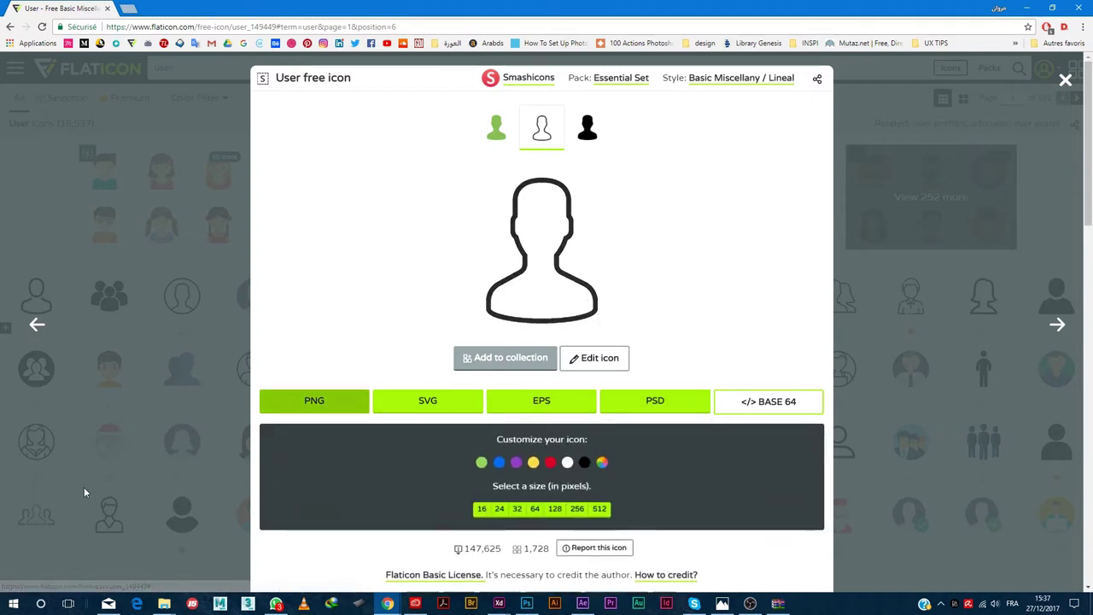
{"action": "left_click", "coordinate": [583, 465]}
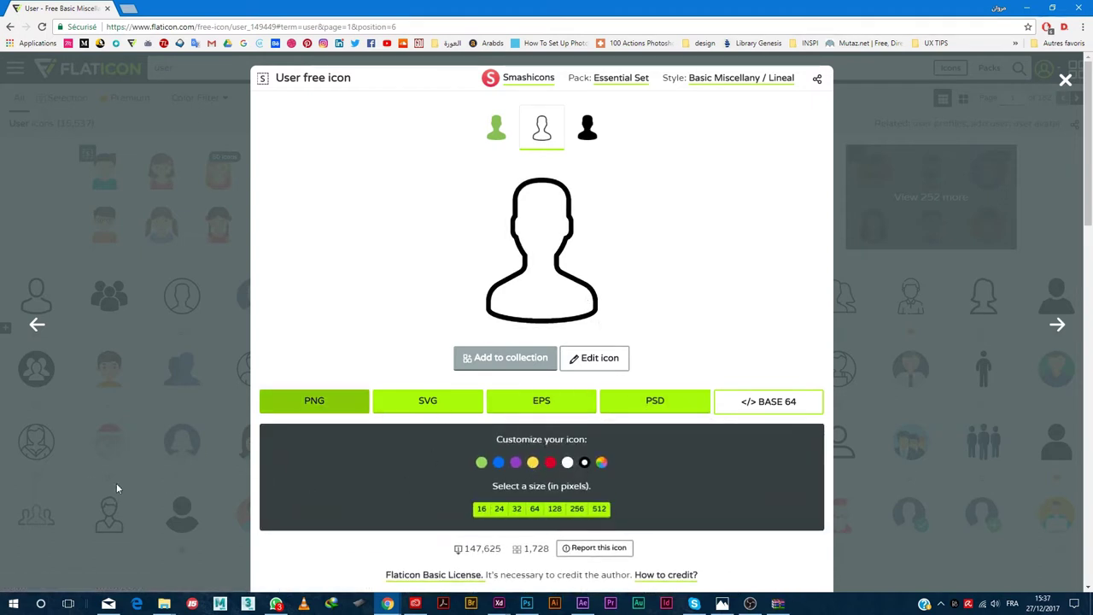
{"action": "left_click", "coordinate": [602, 462]}
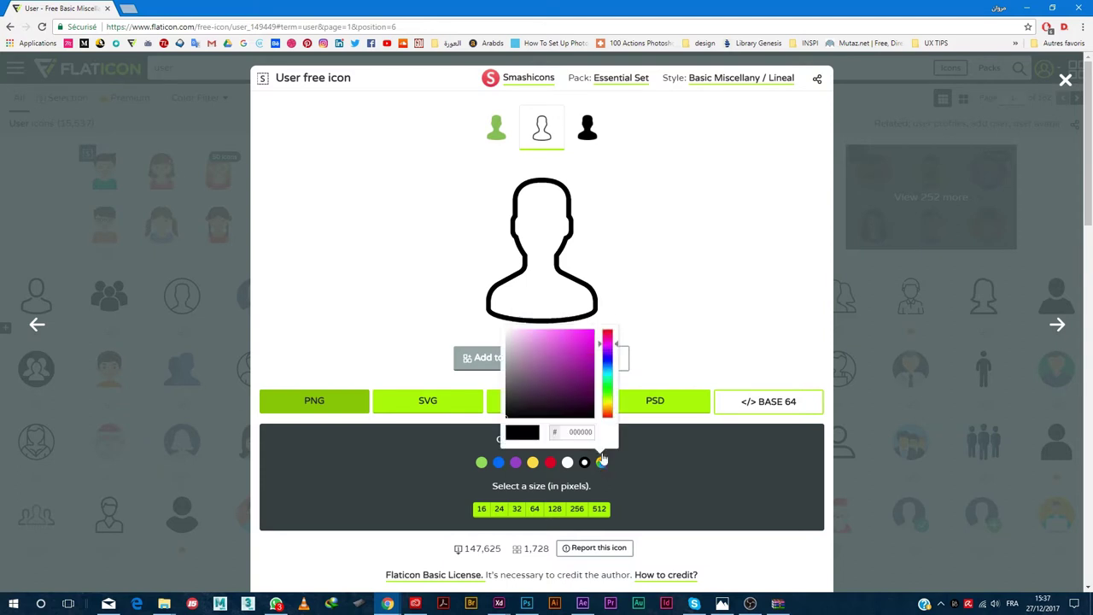
{"action": "double_click", "coordinate": [572, 431]}
{"action": "key", "text": "BackSpace"}
{"action": "key", "text": "Return"}
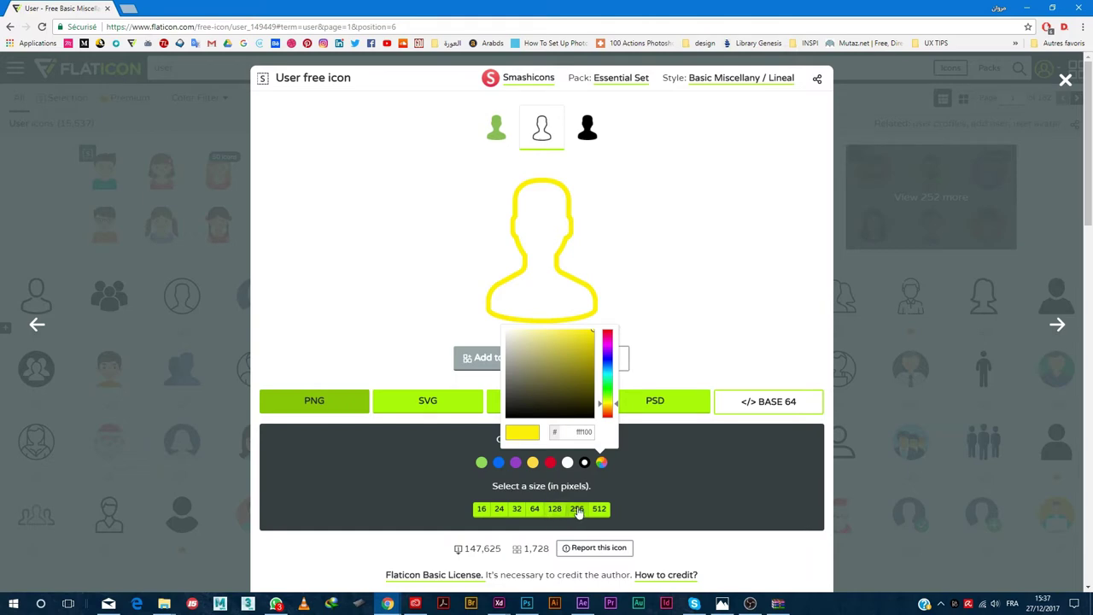
Choose the 64-pixel size to view the download options, dismiss them without downloading, and return to Adobe XD
{"action": "left_click", "coordinate": [535, 509]}
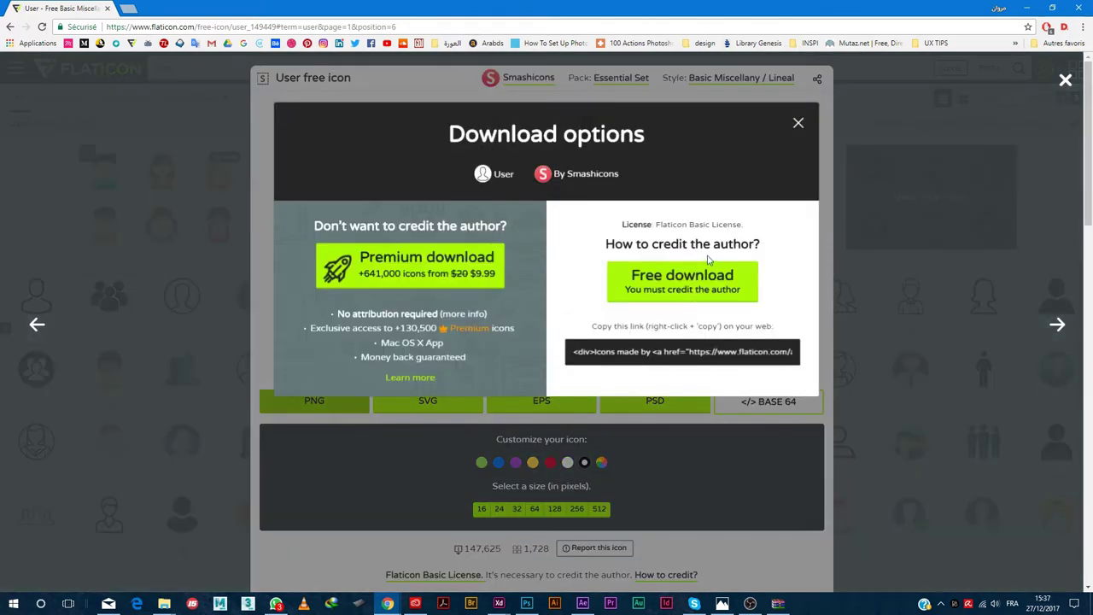
{"action": "left_click", "coordinate": [798, 124]}
{"action": "left_click", "coordinate": [155, 216]}
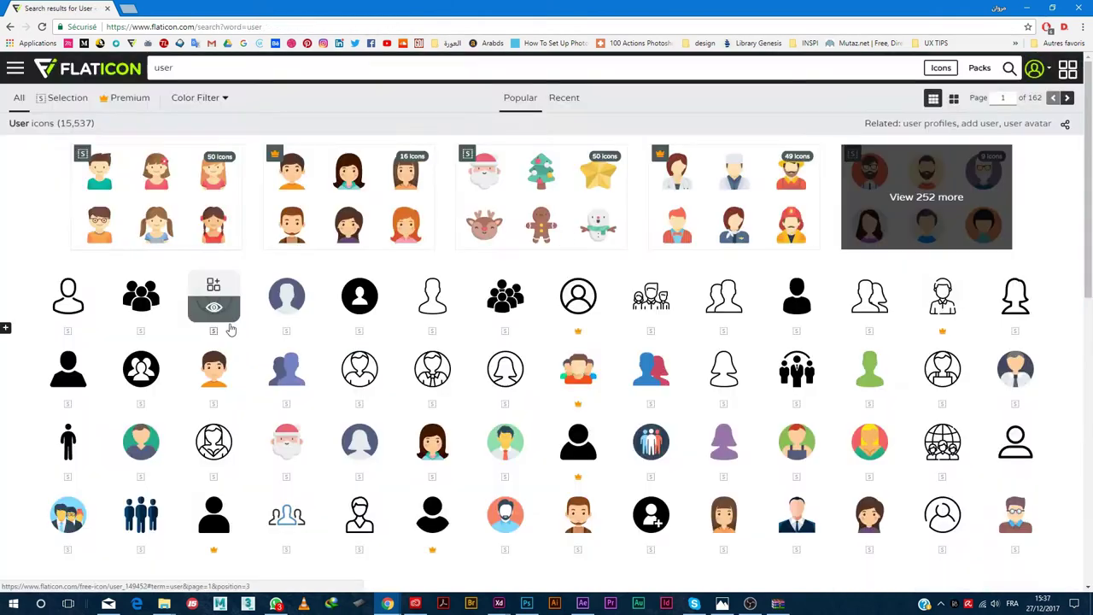
{"action": "left_click", "coordinate": [1033, 11]}
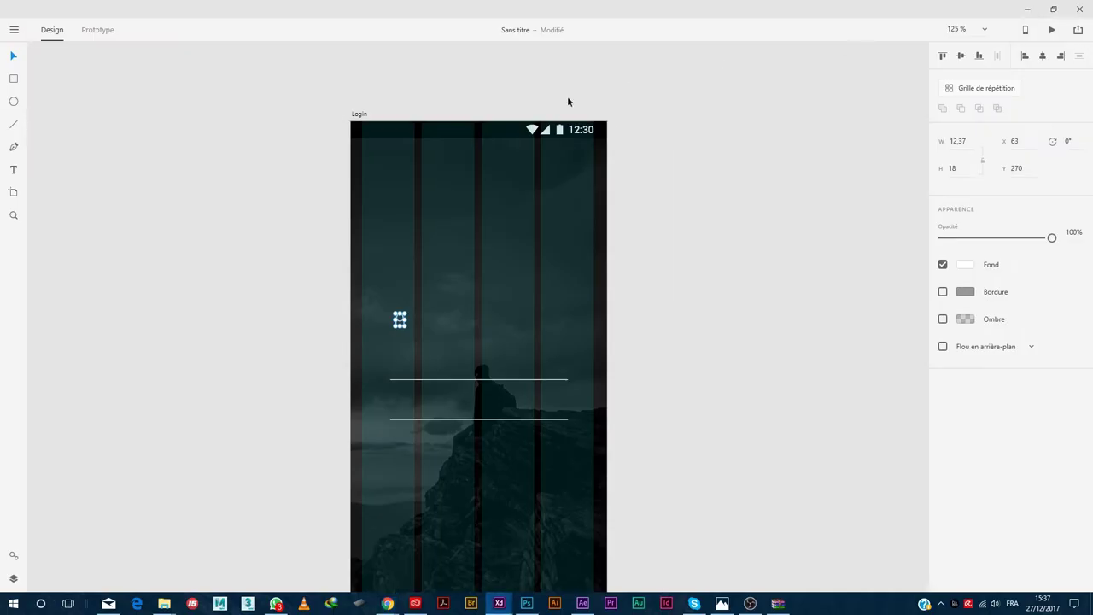
Show the square grid on the Login artboard instead of the column layout and open its square size setting
{"action": "key", "text": "ctrl+v"}
{"action": "right_click", "coordinate": [445, 349]}
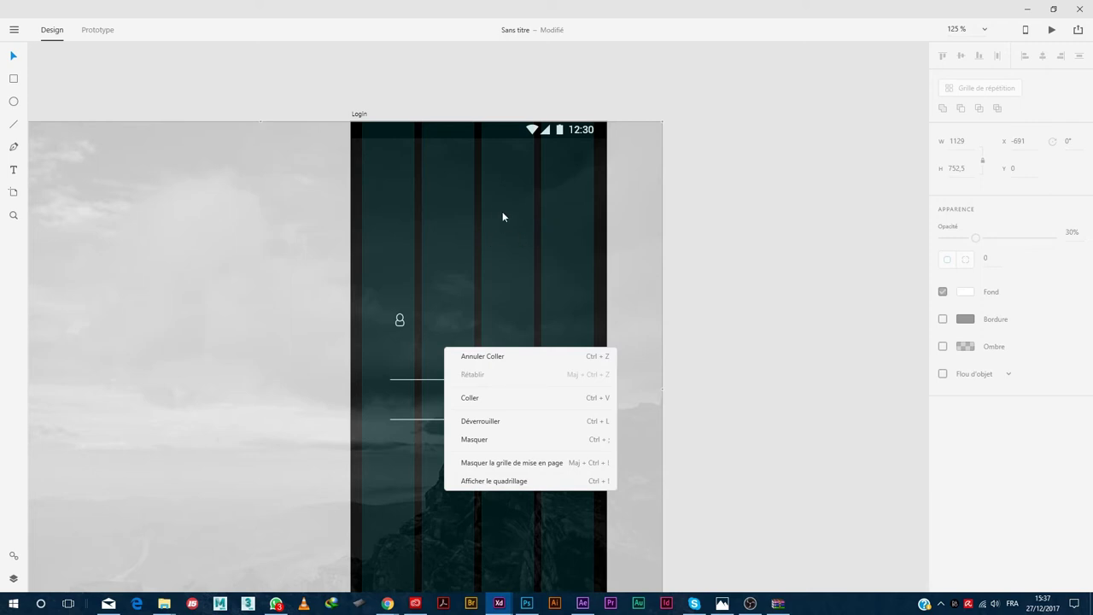
{"action": "left_click", "coordinate": [517, 481]}
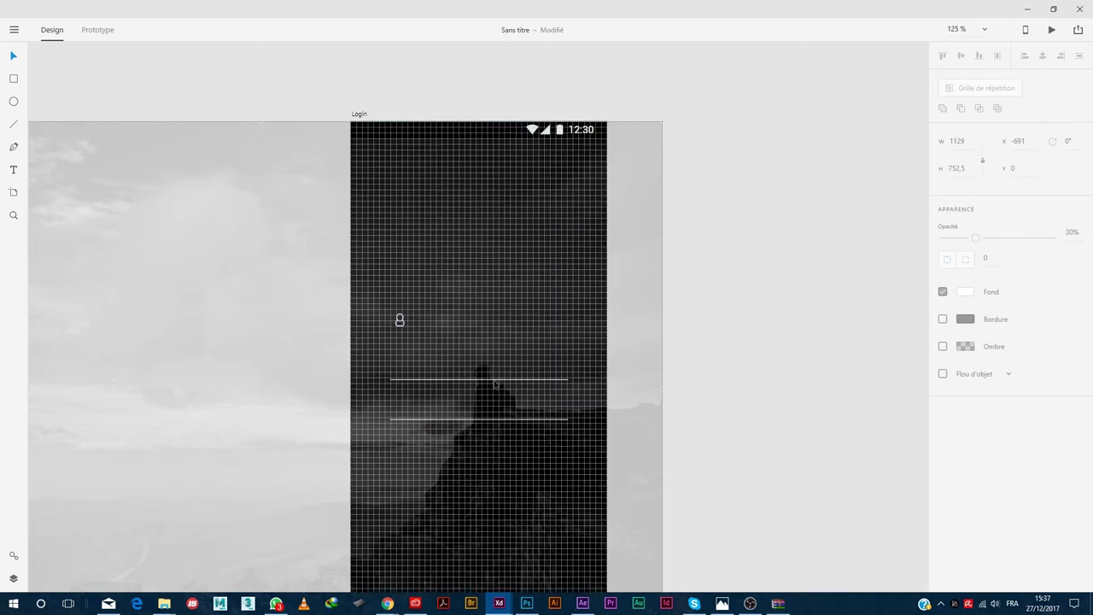
{"action": "key", "text": "ctrl+apostrophe"}
{"action": "scroll", "coordinate": [583, 344], "scroll_direction": "up", "scroll_amount": 3}
{"action": "scroll", "coordinate": [510, 427], "scroll_direction": "down", "scroll_amount": 3}
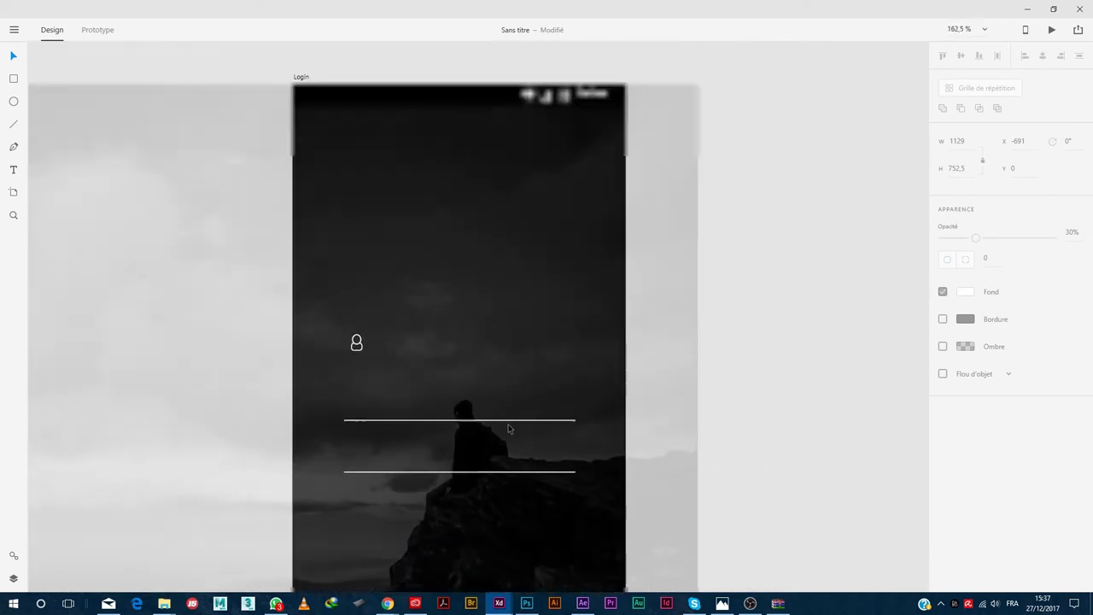
{"action": "key", "text": "ctrl+apostrophe"}
{"action": "left_click", "coordinate": [355, 157]}
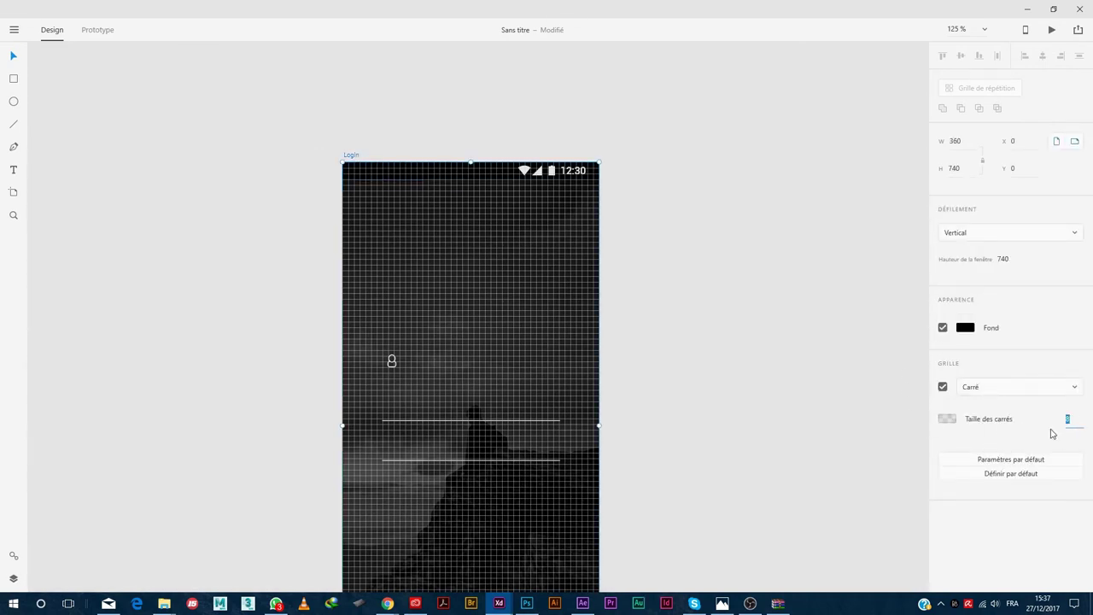
{"action": "scroll", "coordinate": [462, 424], "scroll_direction": "up", "scroll_amount": 4}
{"action": "scroll", "coordinate": [465, 436], "scroll_direction": "down", "scroll_amount": 2}
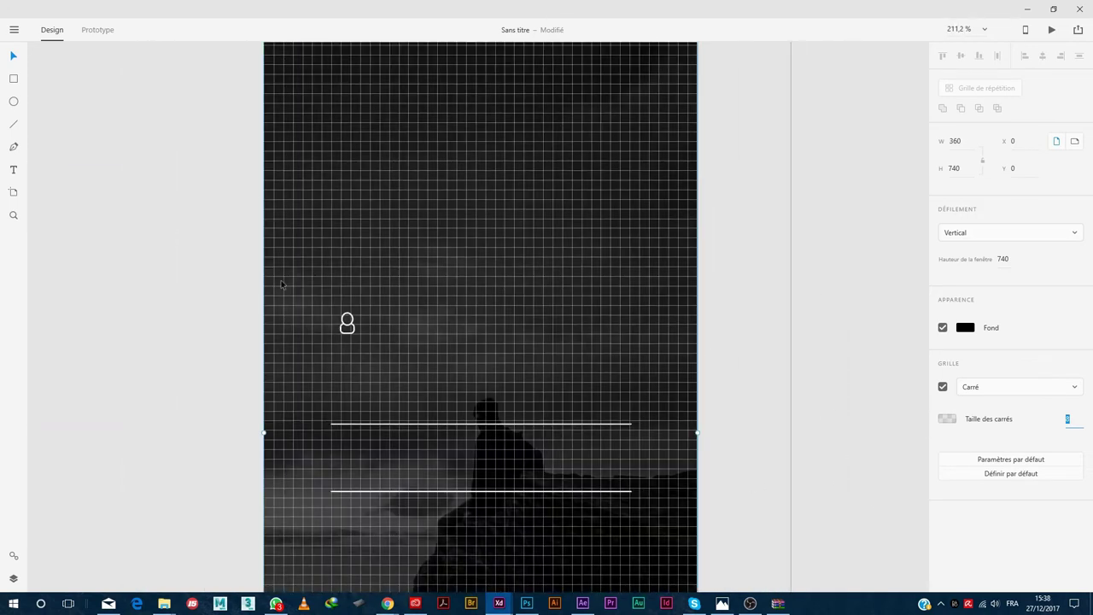
Move both white lines up together onto the square grid, with the upper line at Y 360, and check their alignment
{"action": "right_click", "coordinate": [408, 366]}
{"action": "left_click", "coordinate": [20, 58]}
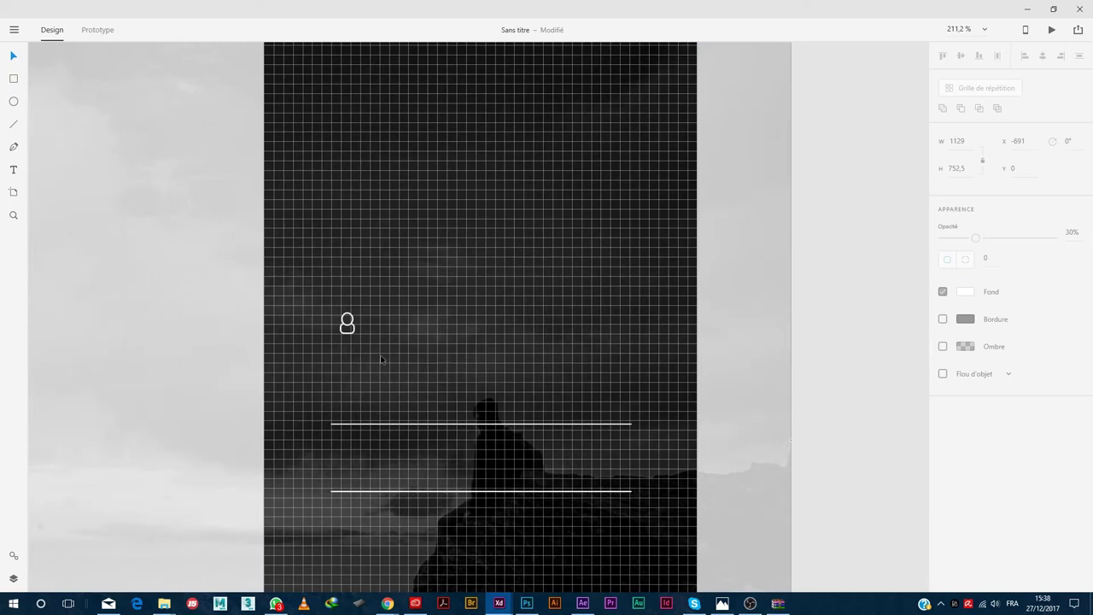
{"action": "scroll", "coordinate": [407, 441], "scroll_direction": "up", "scroll_amount": 4}
{"action": "left_click_drag", "start_coordinate": [475, 352], "coordinate": [368, 598]}
{"action": "left_click_drag", "start_coordinate": [383, 394], "coordinate": [384, 382]}
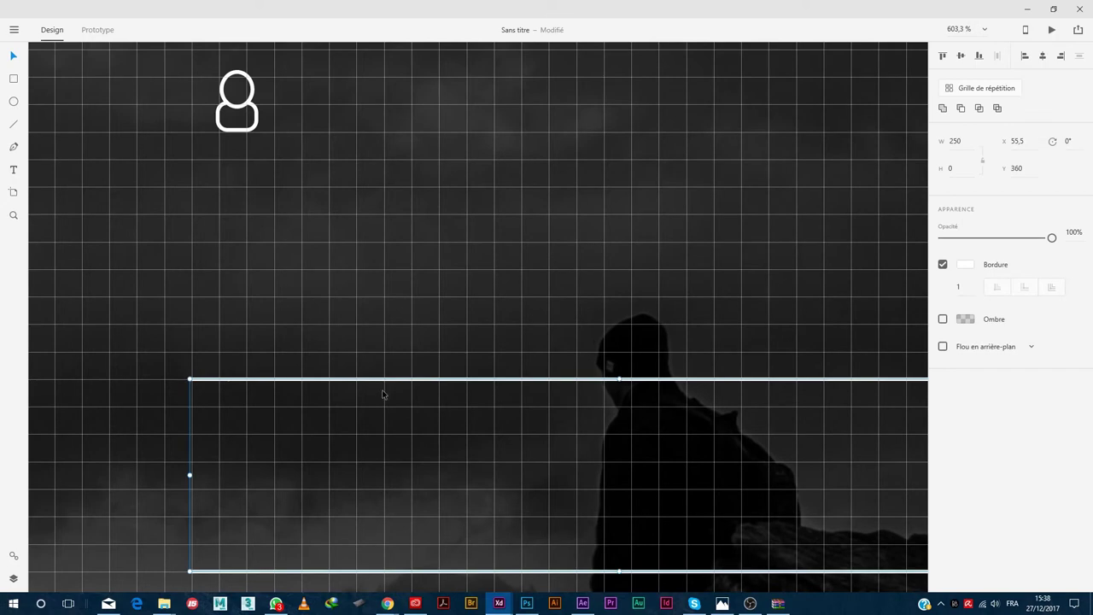
{"action": "scroll", "coordinate": [217, 398], "scroll_direction": "up", "scroll_amount": 5}
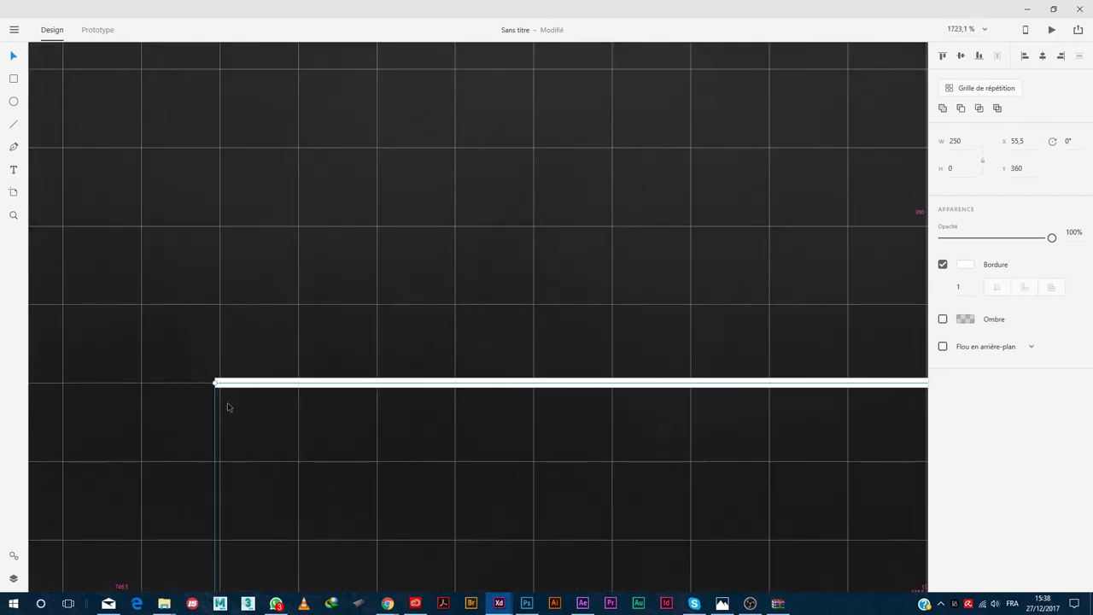
{"action": "scroll", "coordinate": [228, 407], "scroll_direction": "down", "scroll_amount": 11}
{"action": "scroll", "coordinate": [280, 445], "scroll_direction": "up", "scroll_amount": 2}
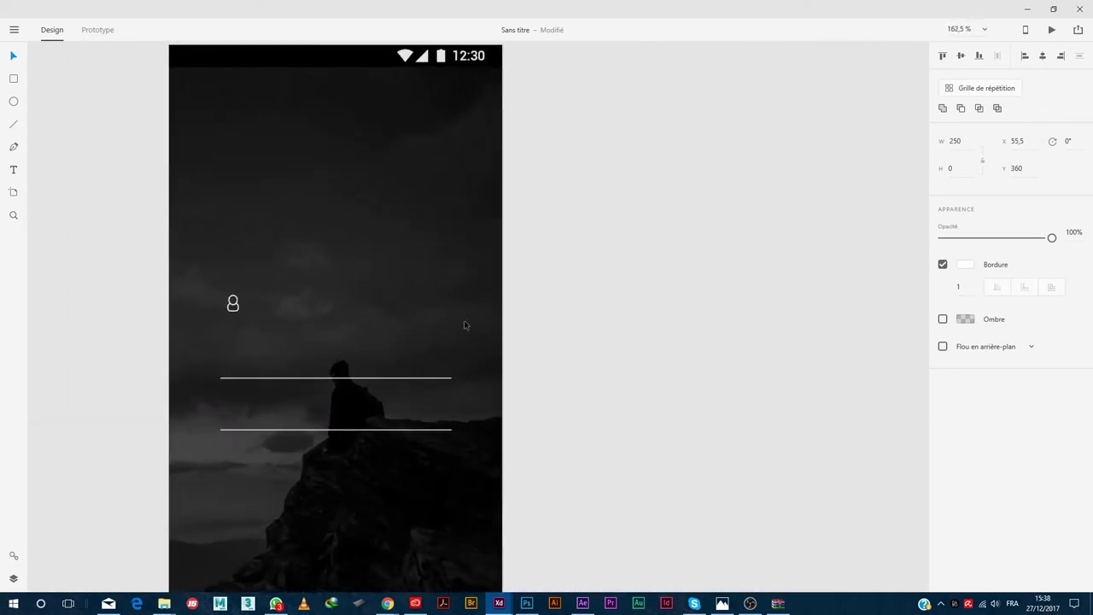
{"action": "key", "text": "ctrl+apostrophe"}
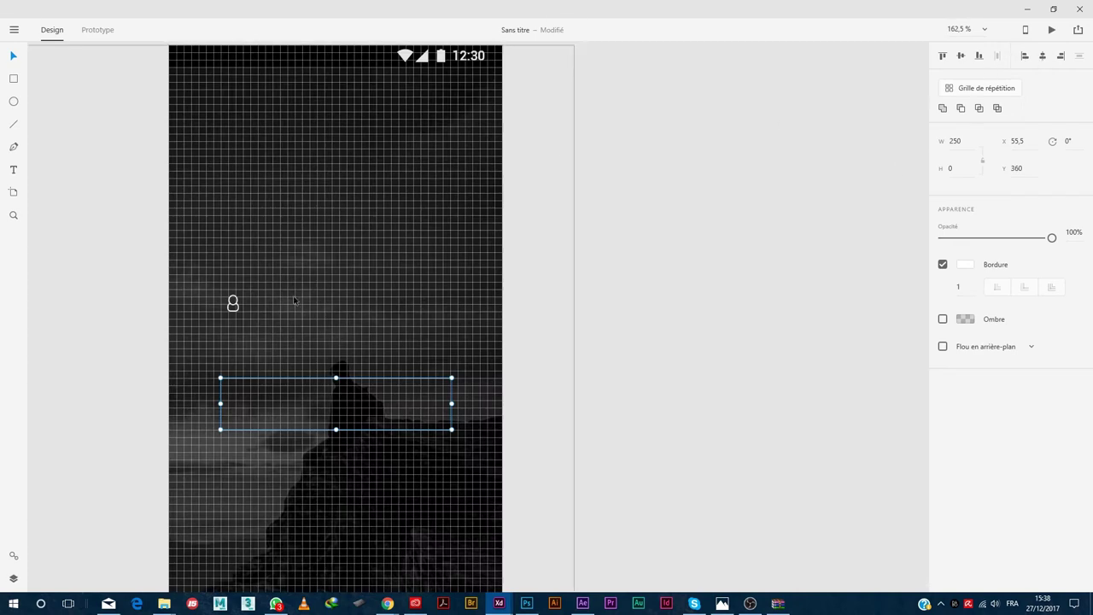
Place the user icon above the upper line's starting end at X 56, Y 334, and check their alignment up close
{"action": "scroll", "coordinate": [207, 324], "scroll_direction": "up", "scroll_amount": 5}
{"action": "left_click_drag", "start_coordinate": [331, 294], "coordinate": [334, 514]}
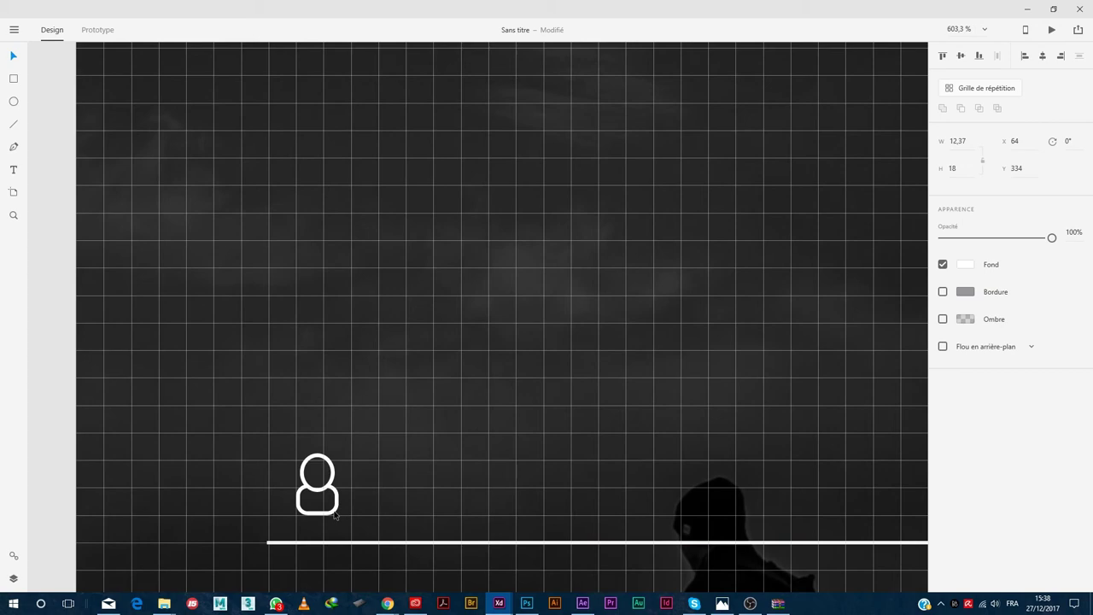
{"action": "key", "text": "alt"}
{"action": "left_click_drag", "start_coordinate": [327, 513], "coordinate": [297, 511]}
{"action": "scroll", "coordinate": [275, 552], "scroll_direction": "up", "scroll_amount": 2}
{"action": "scroll", "coordinate": [274, 551], "scroll_direction": "up", "scroll_amount": 7}
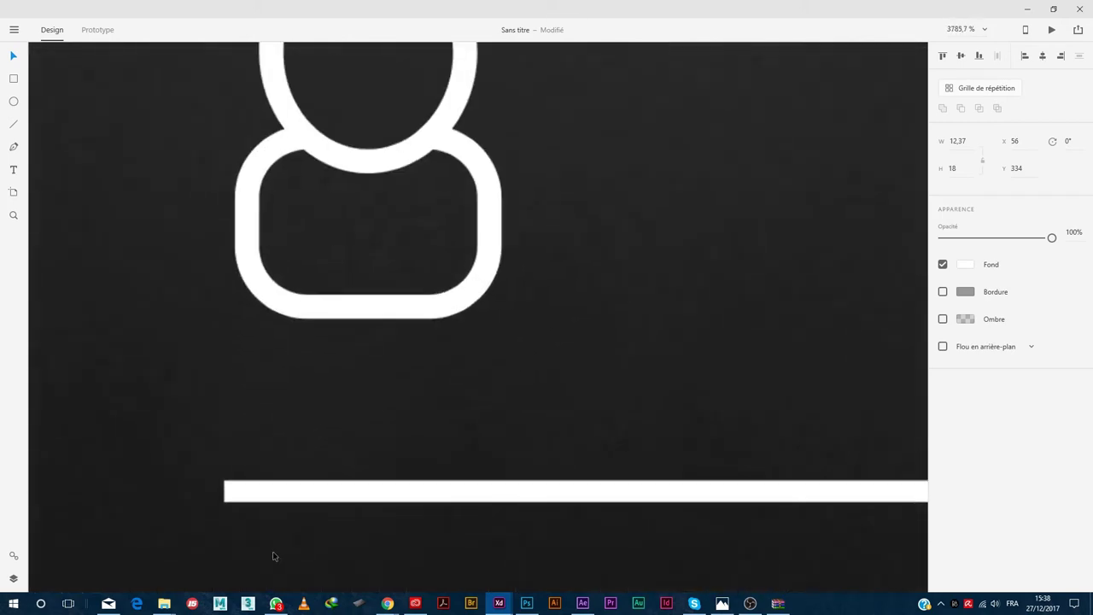
{"action": "left_click", "coordinate": [230, 493]}
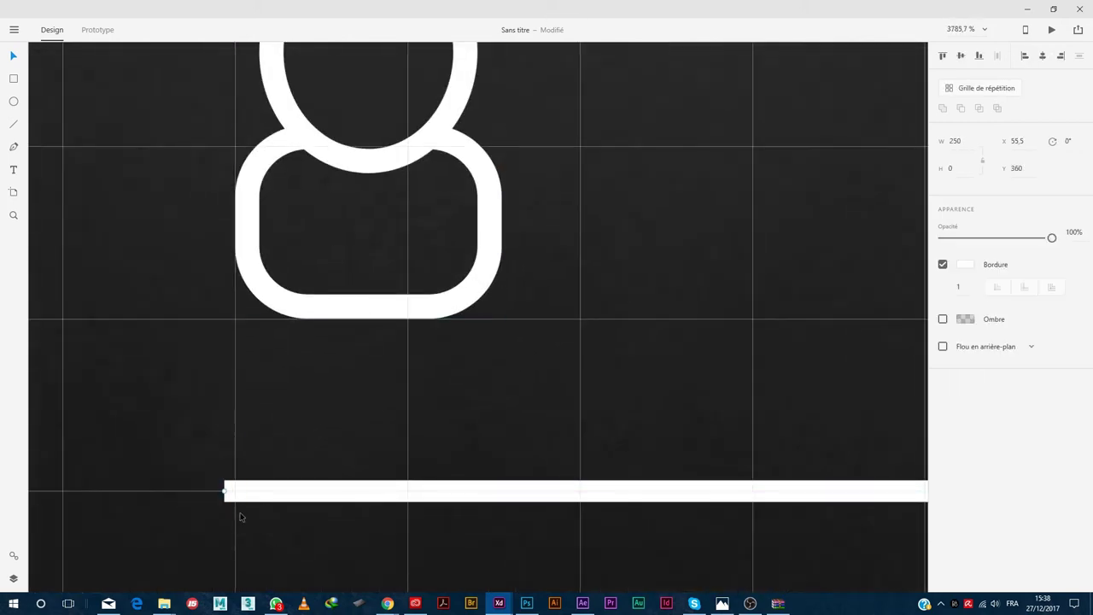
{"action": "scroll", "coordinate": [282, 284], "scroll_direction": "down", "scroll_amount": 10}
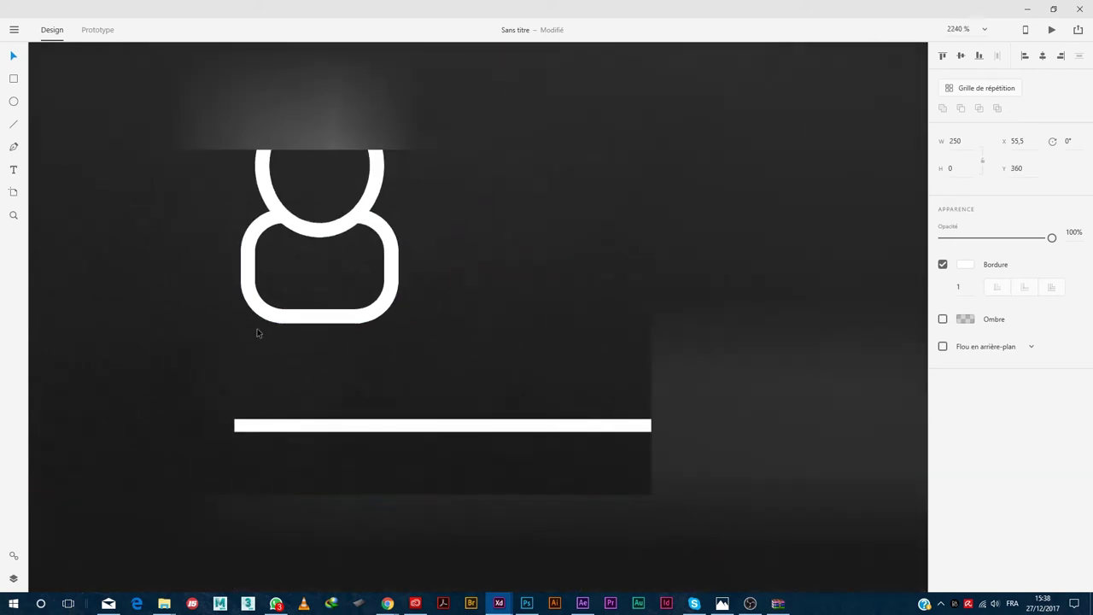
{"action": "scroll", "coordinate": [330, 422], "scroll_direction": "up", "scroll_amount": 2}
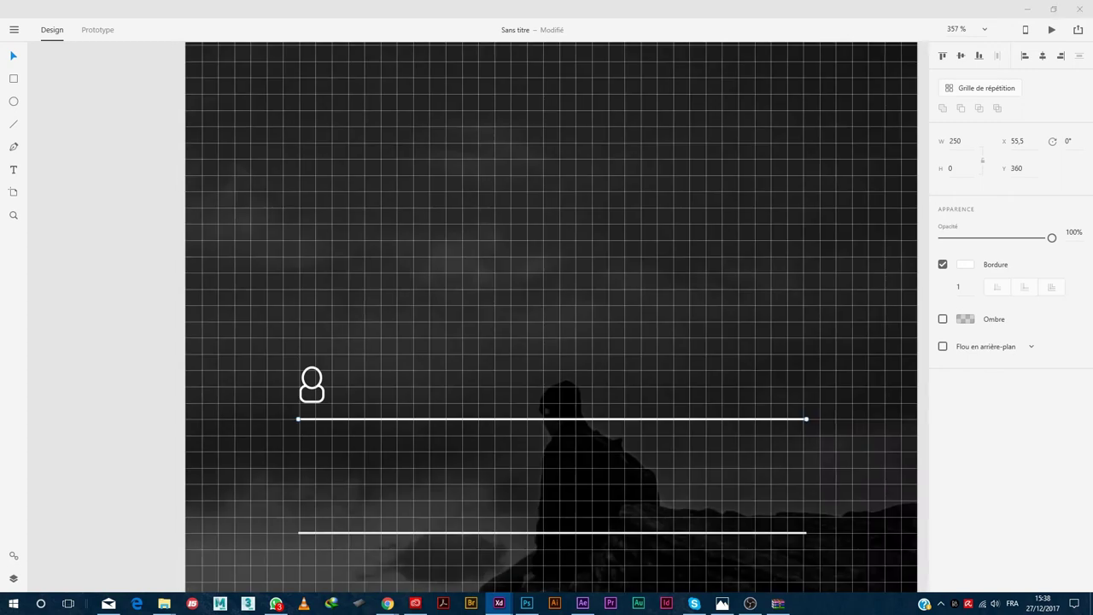
Paste the lock icon and place it above the lower line's starting end at X 56, Y 390
{"action": "left_click", "coordinate": [314, 515]}
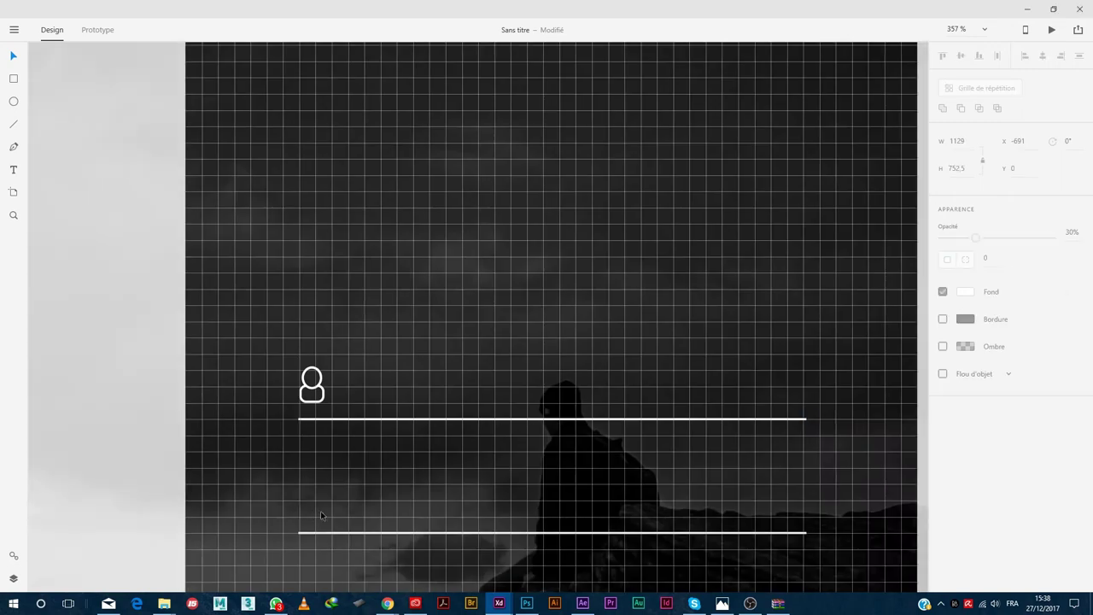
{"action": "key", "text": "ctrl+v"}
{"action": "left_click_drag", "start_coordinate": [334, 380], "coordinate": [322, 515]}
{"action": "left_click", "coordinate": [345, 325]}
{"action": "left_click_drag", "start_coordinate": [335, 381], "coordinate": [323, 512]}
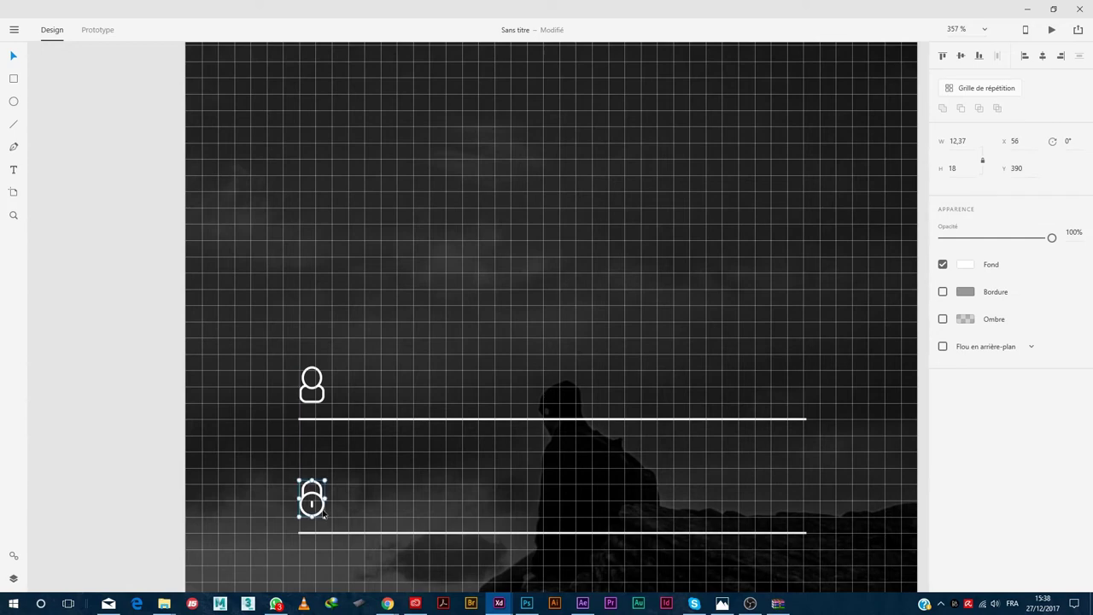
Add the text "Email" above the middle of the upper line
{"action": "scroll", "coordinate": [330, 508], "scroll_direction": "down", "scroll_amount": 3}
{"action": "scroll", "coordinate": [413, 538], "scroll_direction": "up", "scroll_amount": 3}
{"action": "scroll", "coordinate": [426, 548], "scroll_direction": "down", "scroll_amount": 1}
{"action": "scroll", "coordinate": [426, 547], "scroll_direction": "down", "scroll_amount": 9}
{"action": "scroll", "coordinate": [411, 481], "scroll_direction": "up", "scroll_amount": 3}
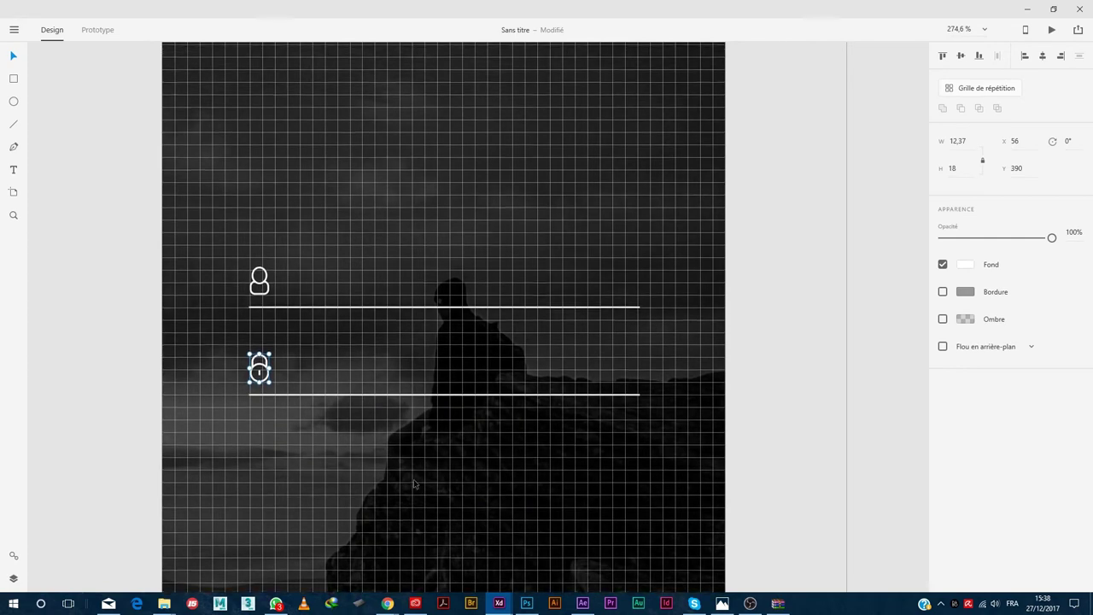
{"action": "scroll", "coordinate": [384, 440], "scroll_direction": "up", "scroll_amount": 1}
{"action": "key", "text": "ctrl+apostrophe"}
{"action": "left_click", "coordinate": [14, 169]}
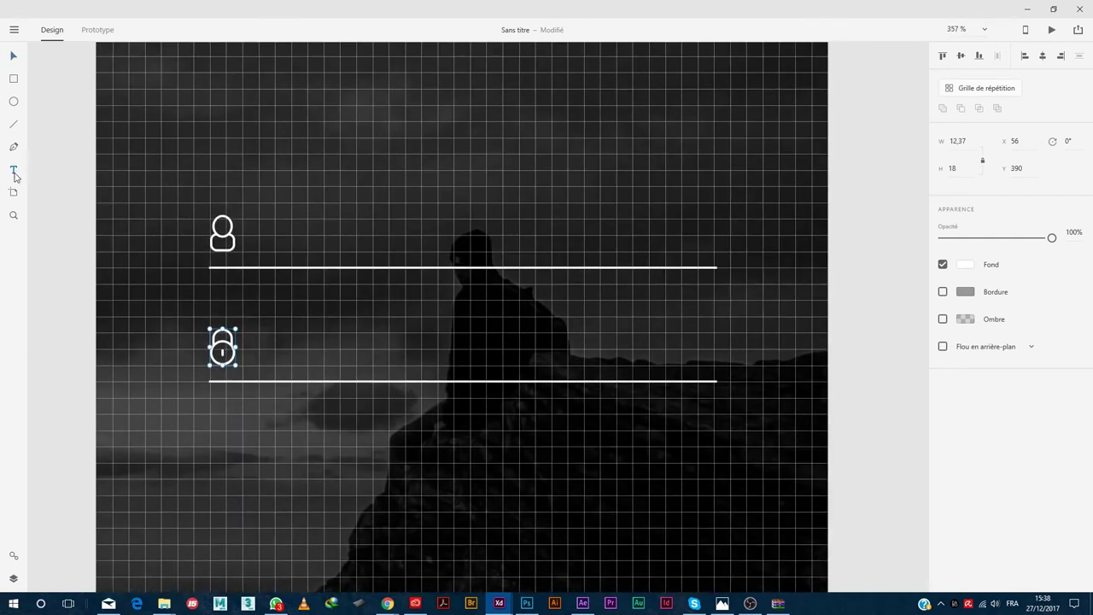
{"action": "left_click", "coordinate": [456, 241]}
{"action": "type", "text": "Email"}
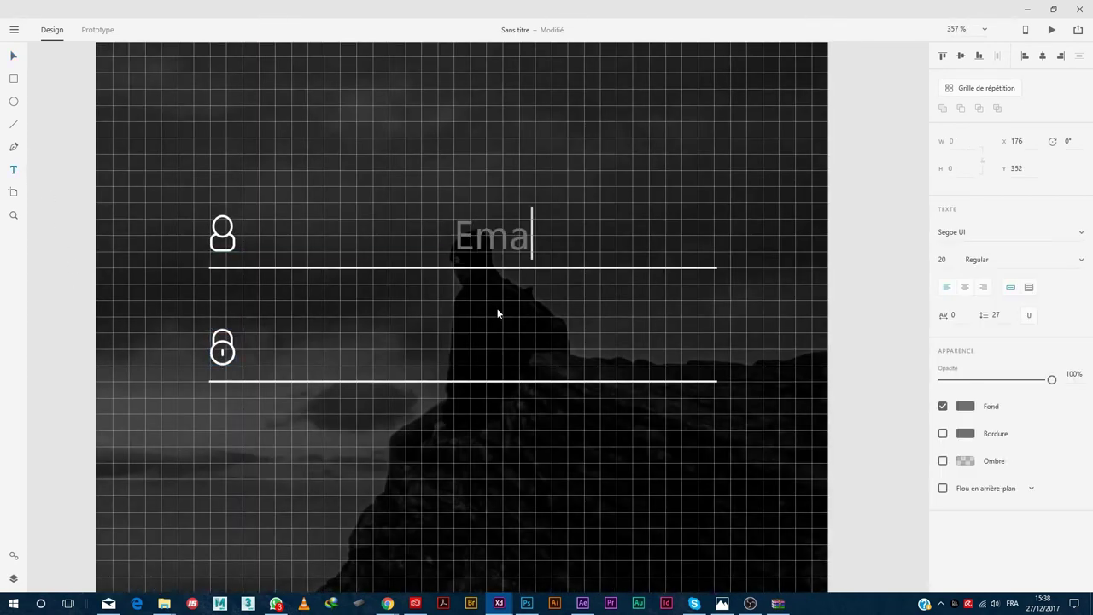
{"action": "key", "text": "Escape"}
Format the Email text with white fill fff, the Source Sans Pro font and size 14
{"action": "left_click", "coordinate": [969, 411]}
{"action": "type", "text": "fff"}
{"action": "key", "text": "Return"}
{"action": "left_click", "coordinate": [988, 234]}
{"action": "type", "text": "Source Sa"}
{"action": "key", "text": "Return"}
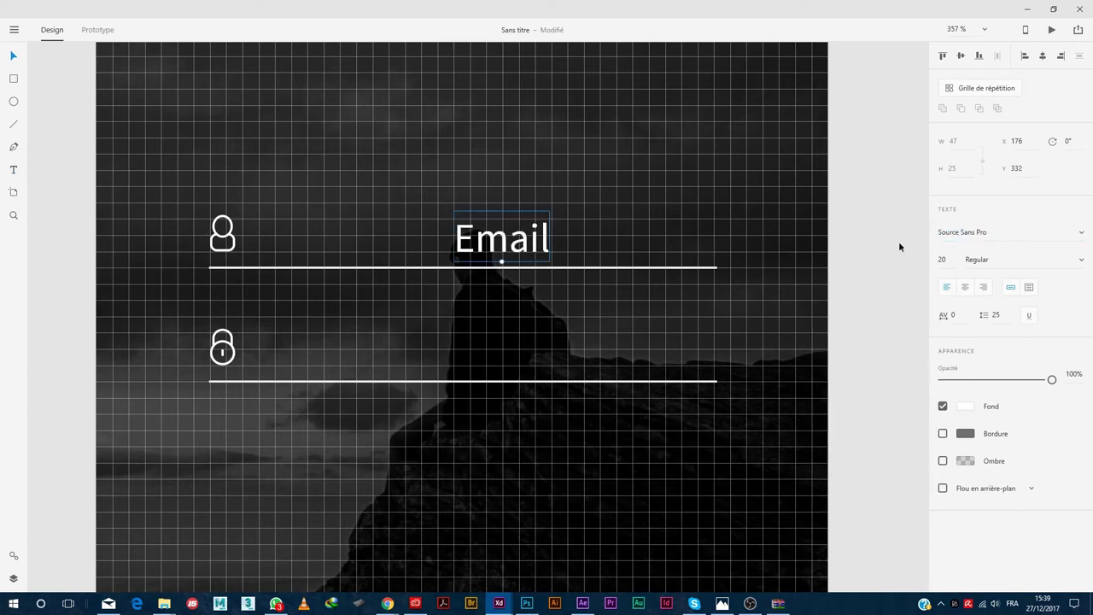
{"action": "left_click", "coordinate": [942, 259]}
{"action": "type", "text": "14"}
{"action": "key", "text": "Return"}
Adjust the Email label's position above the upper line and centre it horizontally on the artboard
{"action": "left_click_drag", "start_coordinate": [498, 246], "coordinate": [472, 244]}
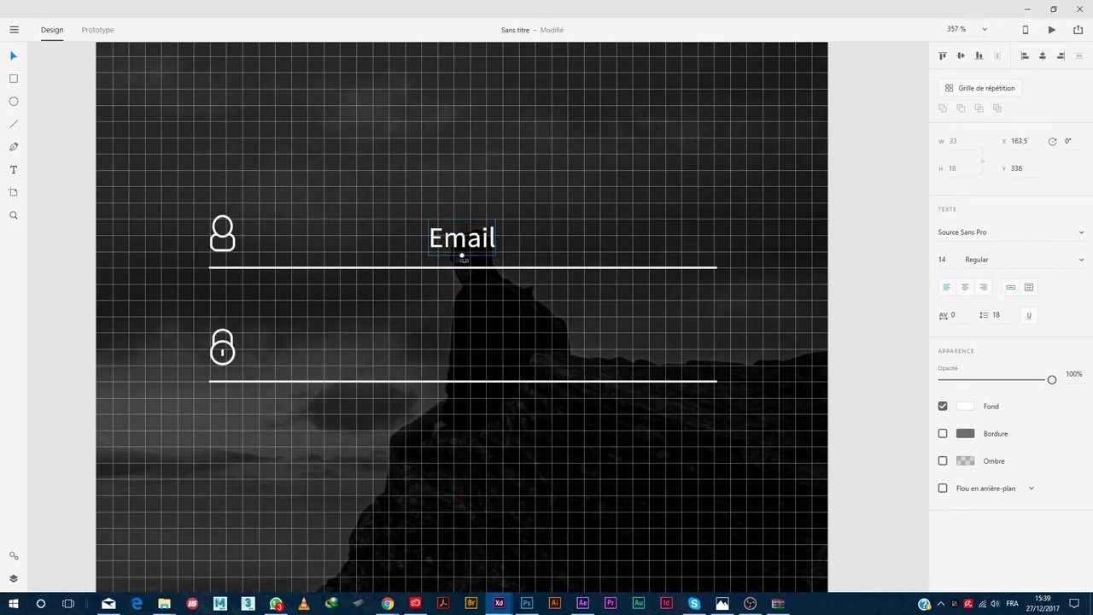
{"action": "scroll", "coordinate": [466, 260], "scroll_direction": "up", "scroll_amount": 5}
{"action": "double_click", "coordinate": [452, 195]}
{"action": "key", "text": "Escape"}
{"action": "left_click_drag", "start_coordinate": [451, 197], "coordinate": [451, 214]}
{"action": "left_click", "coordinate": [1042, 58]}
Duplicate the Email label above the lower line at Y 394 and change its text to "Password"
{"action": "scroll", "coordinate": [455, 314], "scroll_direction": "down", "scroll_amount": 2}
{"action": "left_click_drag", "start_coordinate": [563, 83], "coordinate": [577, 513]}
{"action": "scroll", "coordinate": [578, 512], "scroll_direction": "down", "scroll_amount": 2}
{"action": "triple_click", "coordinate": [496, 496]}
{"action": "type", "text": "PO"}
{"action": "key", "text": "BackSpace"}
{"action": "type", "text": "A"}
{"action": "key", "text": "BackSpace"}
{"action": "type", "text": "assword"}
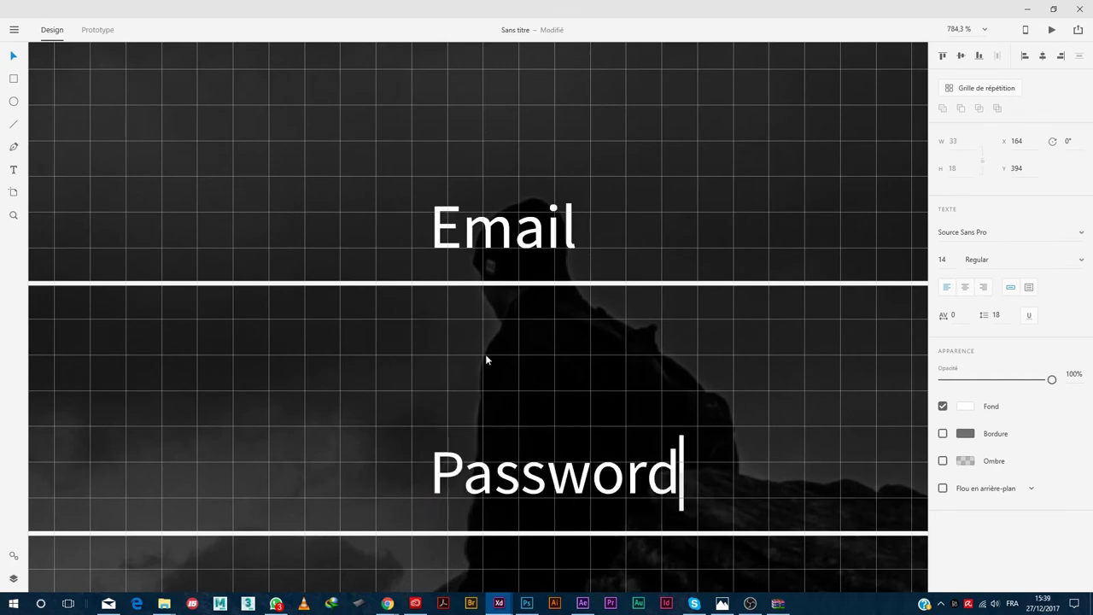
Set the Password text to centred alignment and centre both labels horizontally on the artboard
{"action": "left_click", "coordinate": [13, 57]}
{"action": "left_click", "coordinate": [964, 288]}
{"action": "left_click", "coordinate": [1043, 58]}
{"action": "left_click", "coordinate": [517, 198]}
{"action": "left_click", "coordinate": [1042, 57]}
Reduce the opacity of the Login artboard's square grid colour to 10%
{"action": "scroll", "coordinate": [430, 256], "scroll_direction": "down", "scroll_amount": 5}
{"action": "scroll", "coordinate": [512, 355], "scroll_direction": "up", "scroll_amount": 3}
{"action": "scroll", "coordinate": [546, 359], "scroll_direction": "down", "scroll_amount": 3}
{"action": "right_click", "coordinate": [490, 373]}
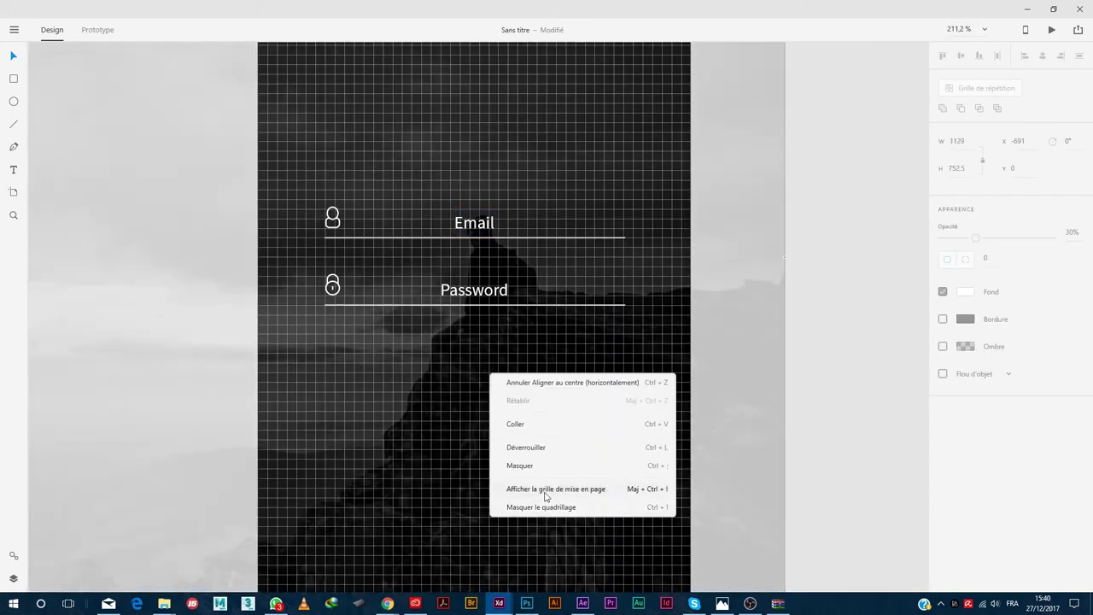
{"action": "left_click", "coordinate": [427, 341]}
{"action": "scroll", "coordinate": [341, 170], "scroll_direction": "up", "scroll_amount": 4}
{"action": "left_click", "coordinate": [266, 111]}
{"action": "left_click", "coordinate": [948, 420]}
{"action": "left_click", "coordinate": [882, 444]}
{"action": "type", "text": "10"}
{"action": "key", "text": "Return"}
{"action": "scroll", "coordinate": [495, 488], "scroll_direction": "down", "scroll_amount": 4}
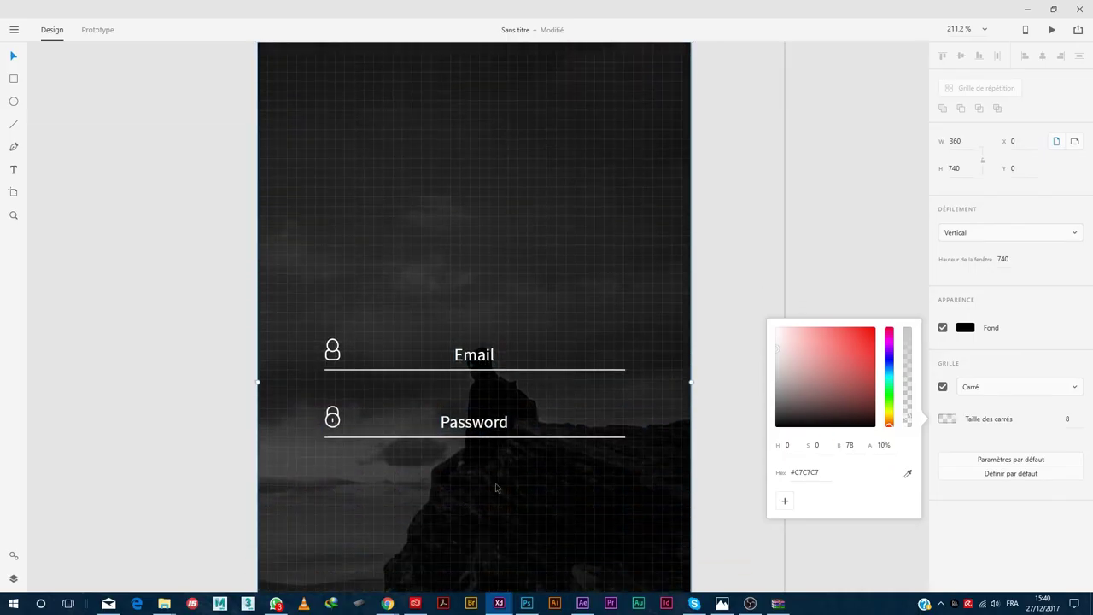
{"action": "left_click", "coordinate": [811, 551]}
{"action": "scroll", "coordinate": [499, 522], "scroll_direction": "up", "scroll_amount": 3}
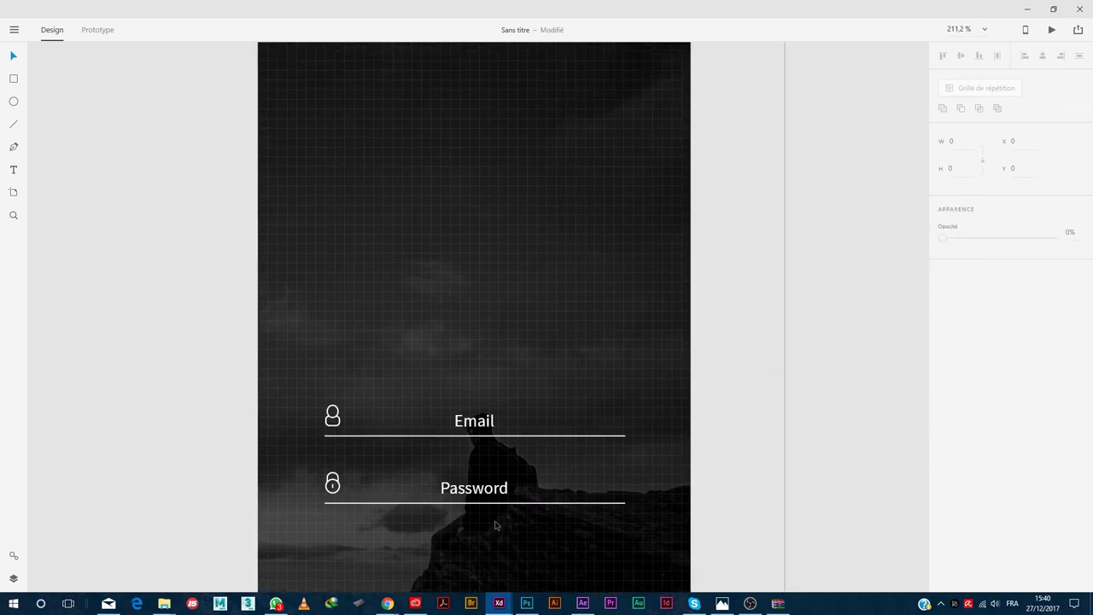
{"action": "scroll", "coordinate": [495, 524], "scroll_direction": "down", "scroll_amount": 3}
{"action": "scroll", "coordinate": [483, 531], "scroll_direction": "up", "scroll_amount": 2}
{"action": "scroll", "coordinate": [494, 536], "scroll_direction": "down", "scroll_amount": 2}
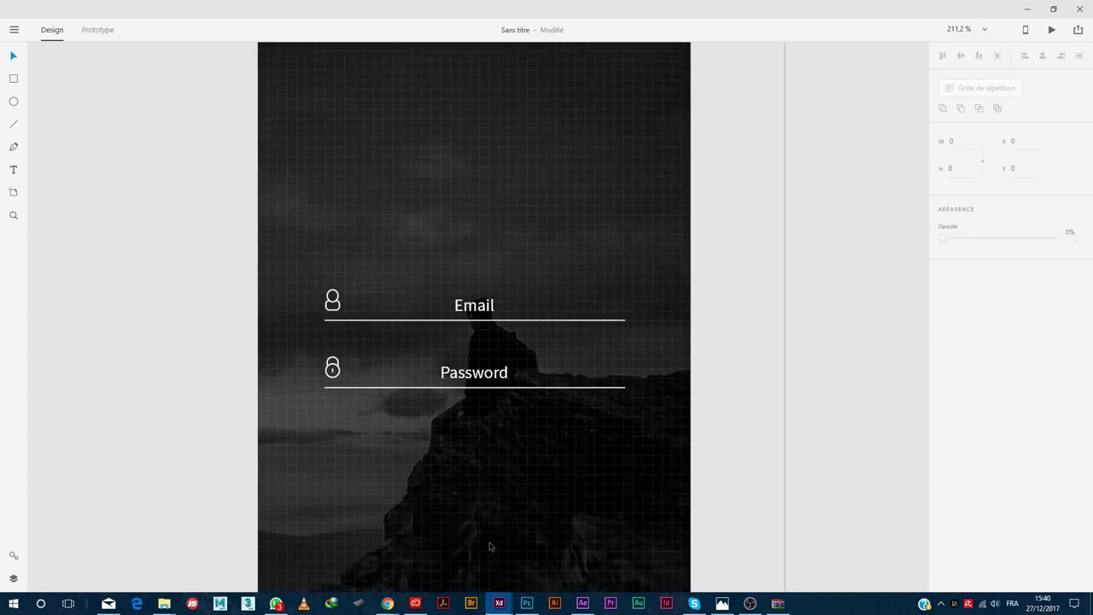
{"action": "scroll", "coordinate": [486, 546], "scroll_direction": "down", "scroll_amount": 2}
{"action": "scroll", "coordinate": [457, 356], "scroll_direction": "up", "scroll_amount": 3}
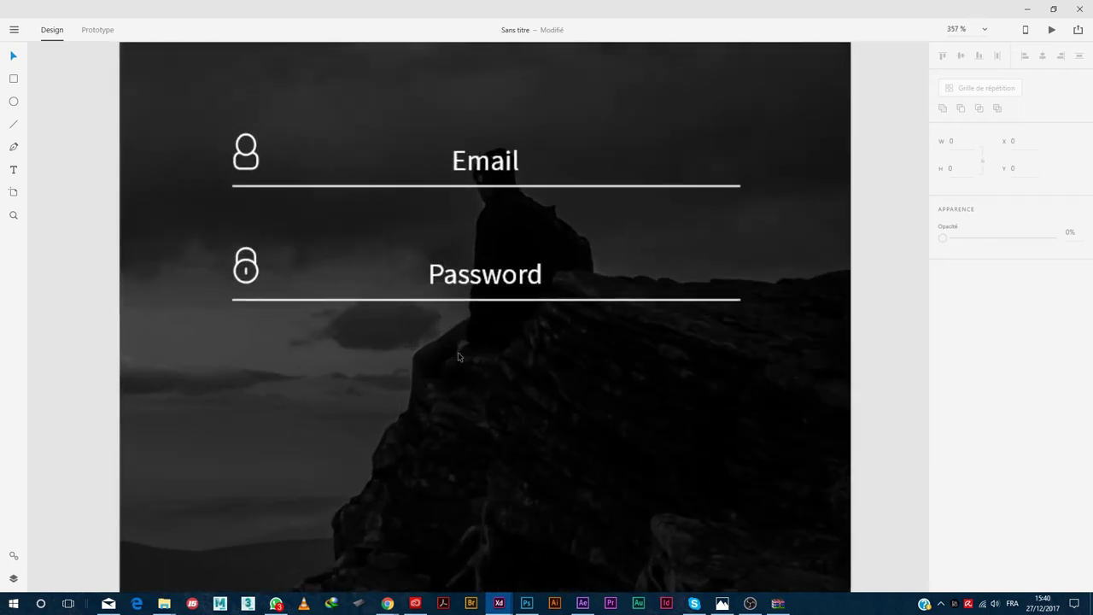
{"action": "scroll", "coordinate": [457, 356], "scroll_direction": "down", "scroll_amount": 3}
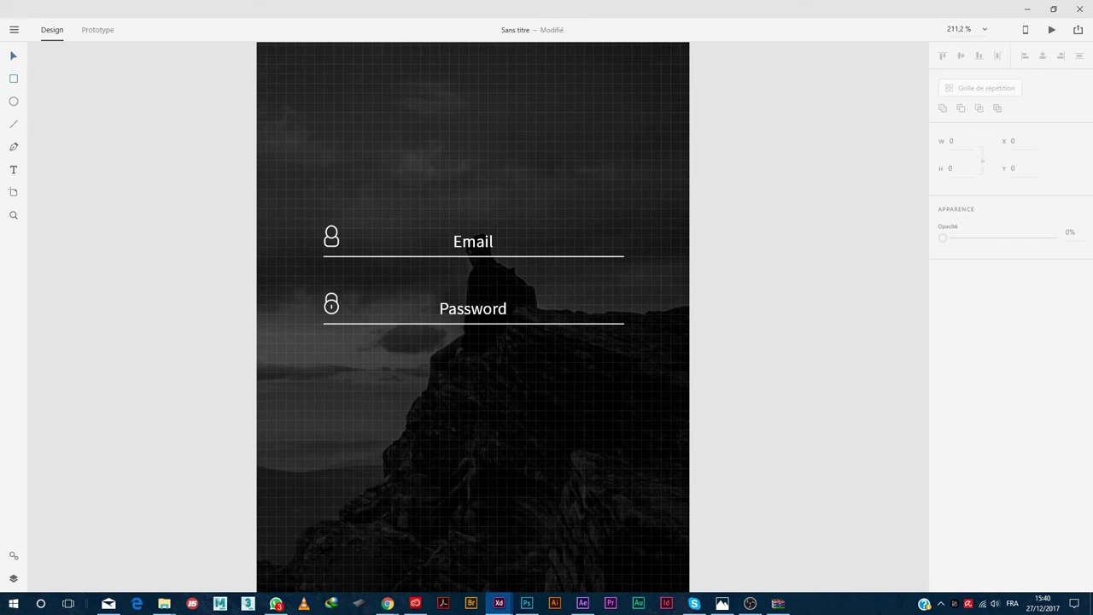
Switch to the stickersheet-components (4) document and find the raised button samples on the light side of the Buttons artboard
{"action": "key", "text": "r"}
{"action": "mouse_move", "coordinate": [501, 604]}
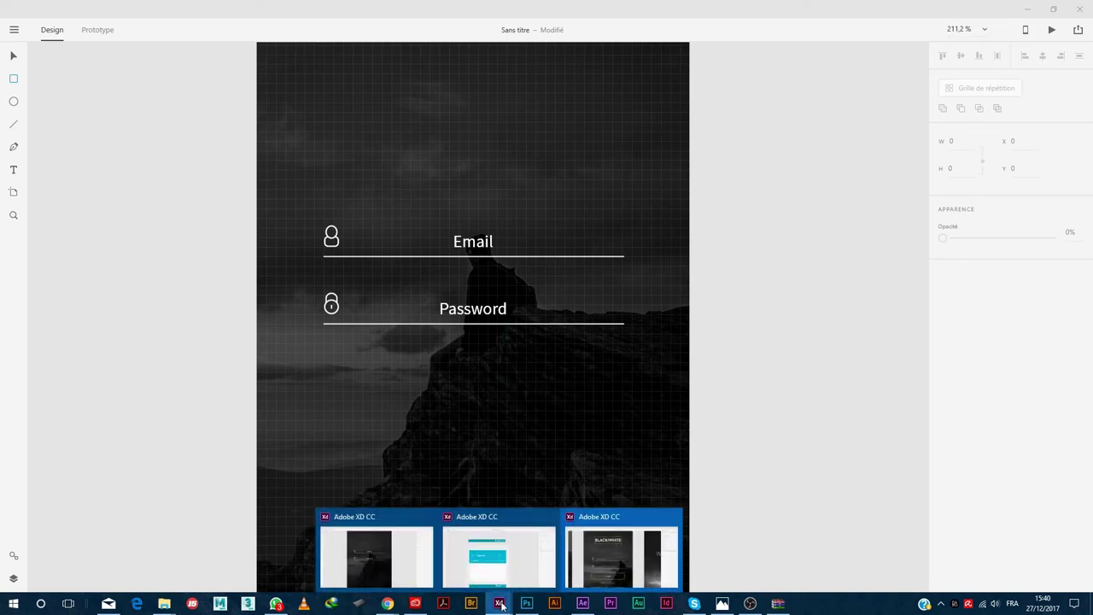
{"action": "left_click", "coordinate": [495, 576]}
{"action": "scroll", "coordinate": [484, 440], "scroll_direction": "down", "scroll_amount": 5}
{"action": "scroll", "coordinate": [473, 480], "scroll_direction": "down", "scroll_amount": 2}
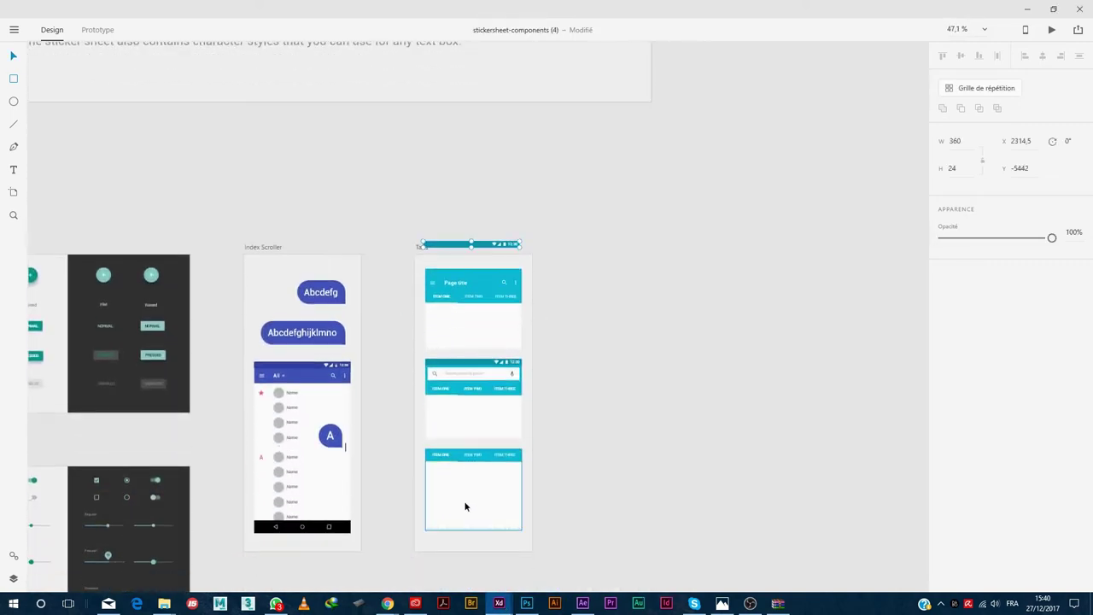
{"action": "scroll", "coordinate": [464, 507], "scroll_direction": "down", "scroll_amount": 5}
{"action": "scroll", "coordinate": [555, 516], "scroll_direction": "down", "scroll_amount": 5}
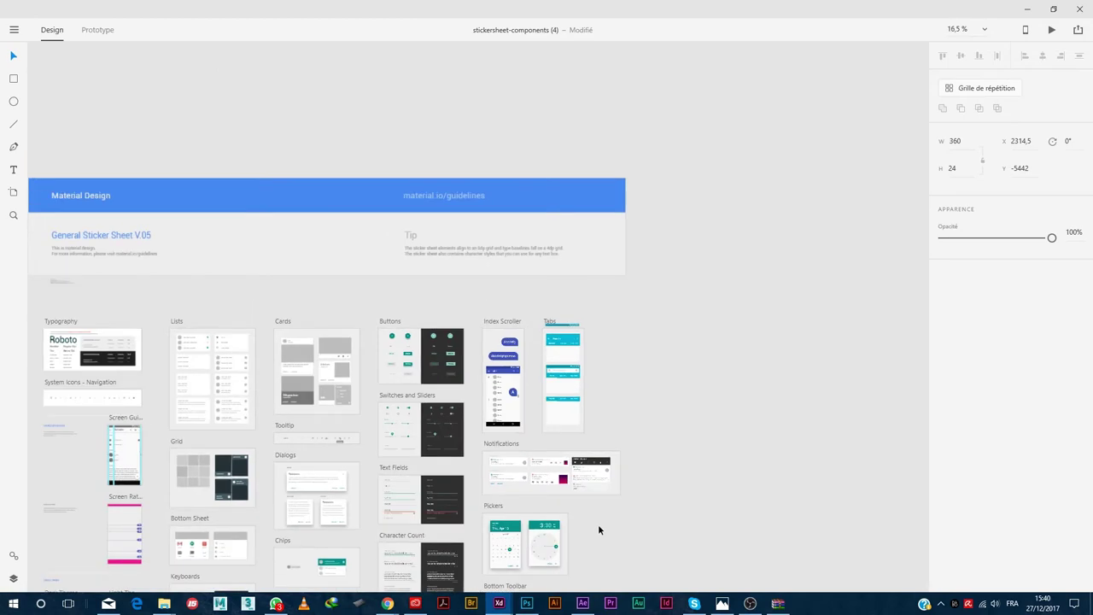
{"action": "scroll", "coordinate": [598, 529], "scroll_direction": "down", "scroll_amount": 3}
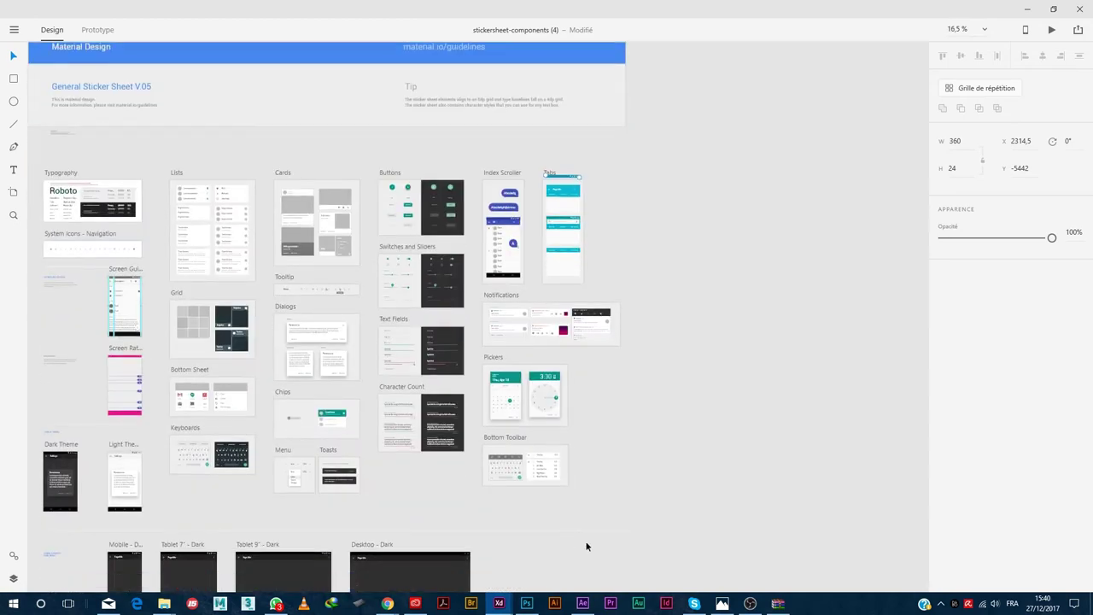
{"action": "scroll", "coordinate": [463, 191], "scroll_direction": "up", "scroll_amount": 10}
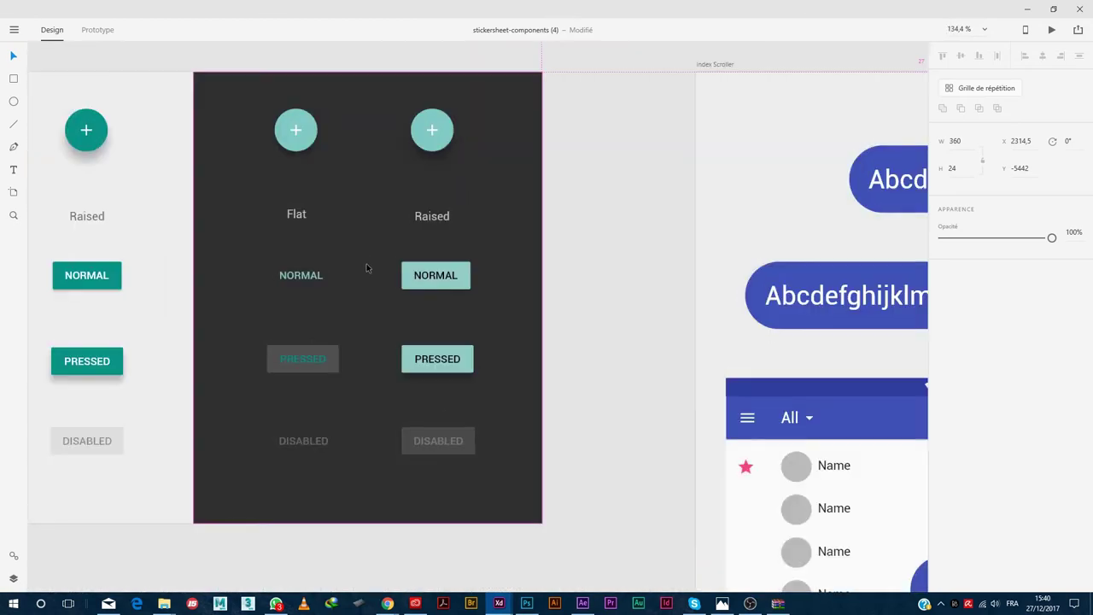
{"action": "scroll", "coordinate": [386, 269], "scroll_direction": "down", "scroll_amount": 5}
{"action": "scroll", "coordinate": [319, 381], "scroll_direction": "up", "scroll_amount": 2}
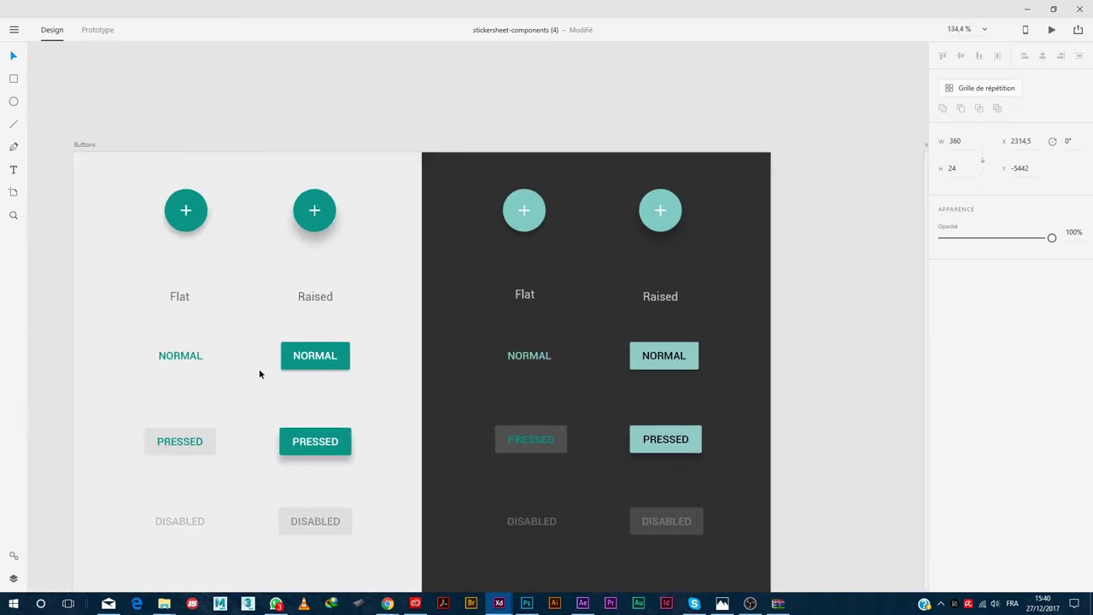
{"action": "scroll", "coordinate": [261, 373], "scroll_direction": "up", "scroll_amount": 5}
Ungroup the raised NORMAL button symbol and check its background rectangle's height, putting the rectangle back behind the label
{"action": "left_click", "coordinate": [312, 363]}
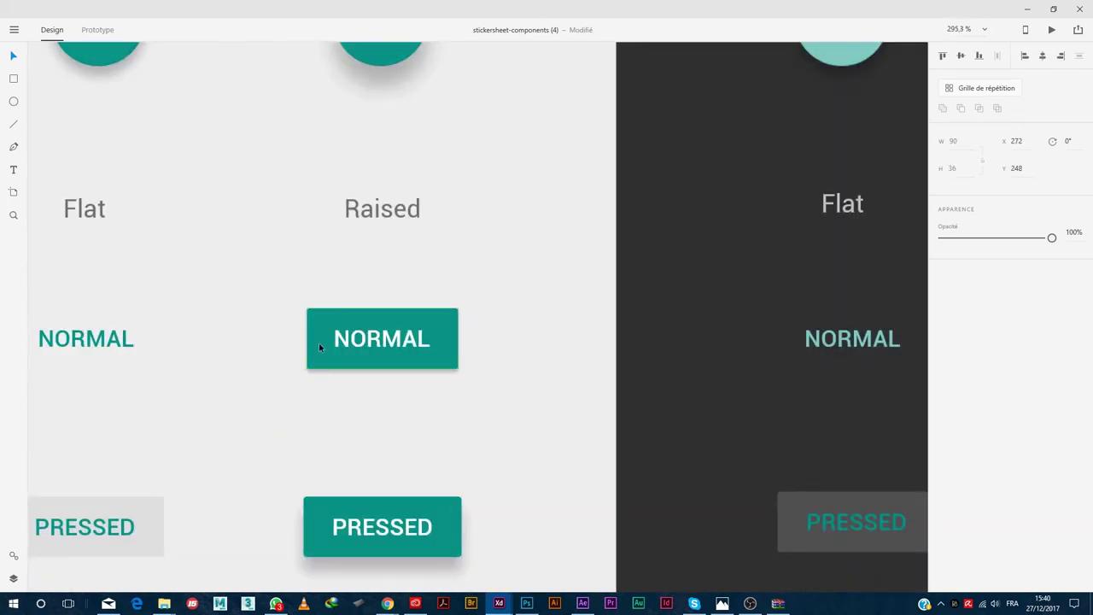
{"action": "scroll", "coordinate": [385, 388], "scroll_direction": "down", "scroll_amount": 3}
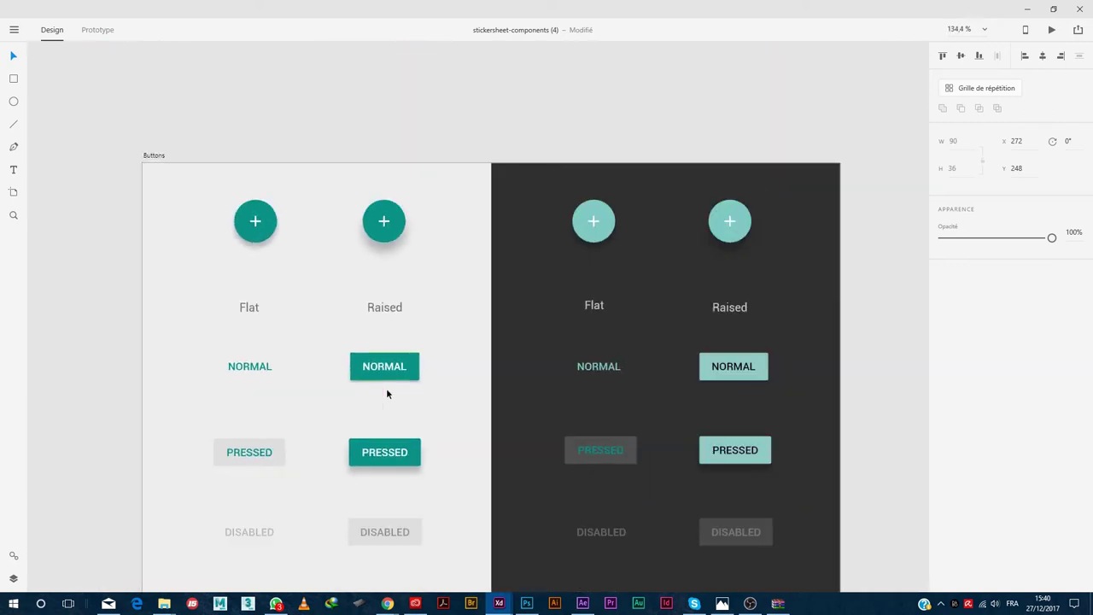
{"action": "scroll", "coordinate": [358, 393], "scroll_direction": "up", "scroll_amount": 3}
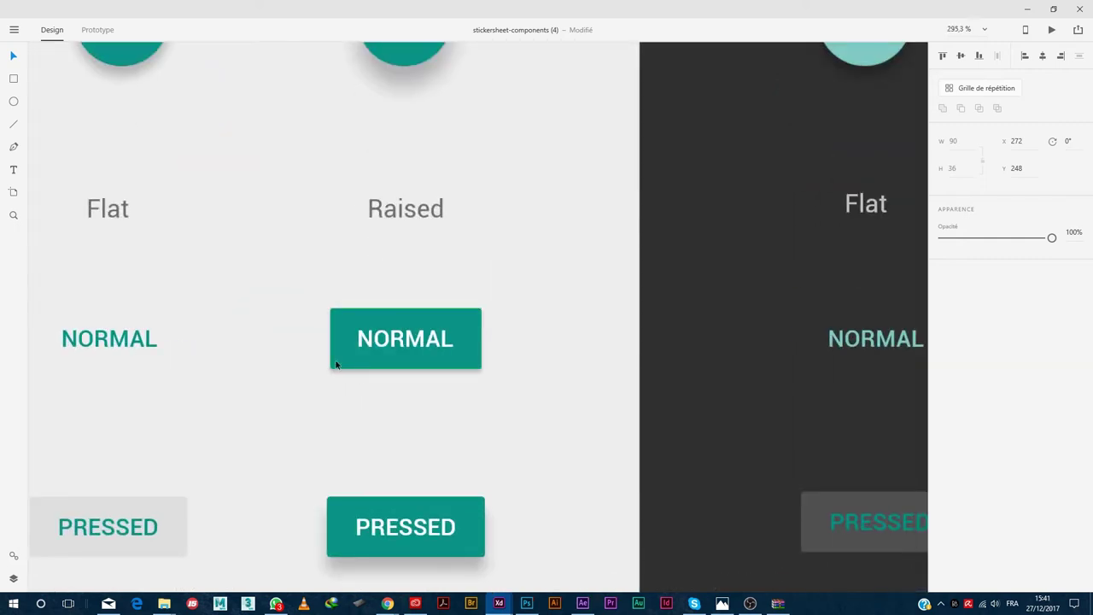
{"action": "right_click", "coordinate": [335, 365]}
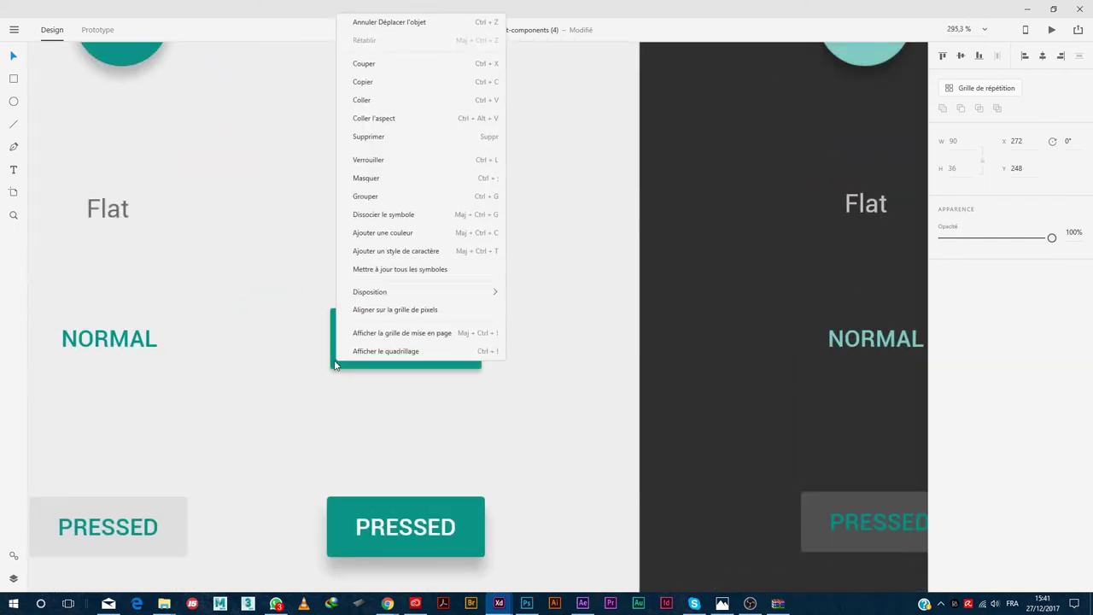
{"action": "left_click", "coordinate": [372, 219]}
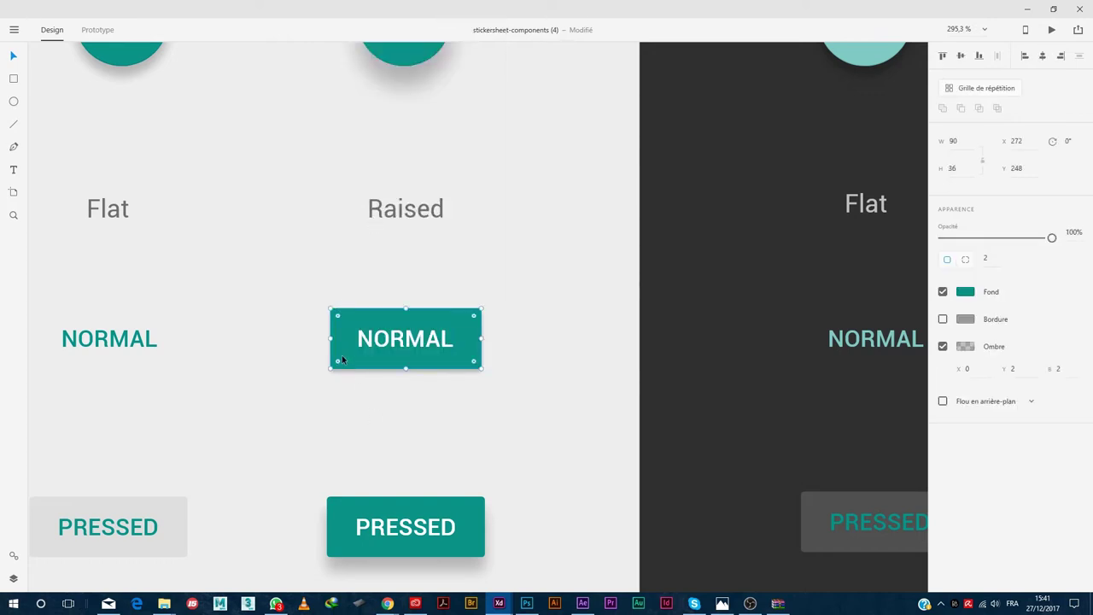
{"action": "left_click_drag", "start_coordinate": [341, 357], "coordinate": [285, 445]}
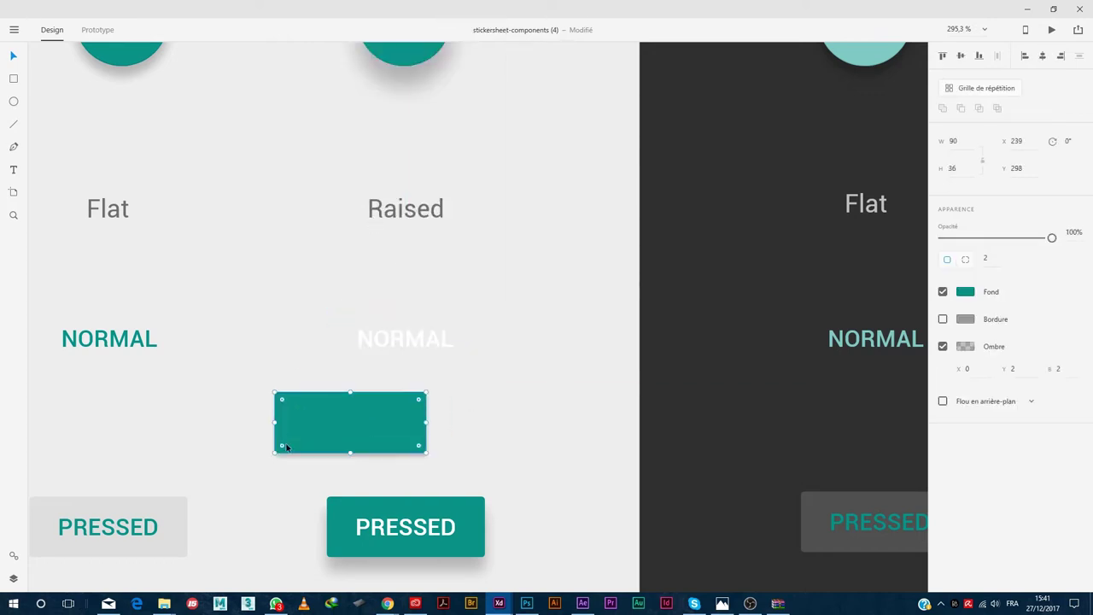
{"action": "left_click", "coordinate": [962, 170]}
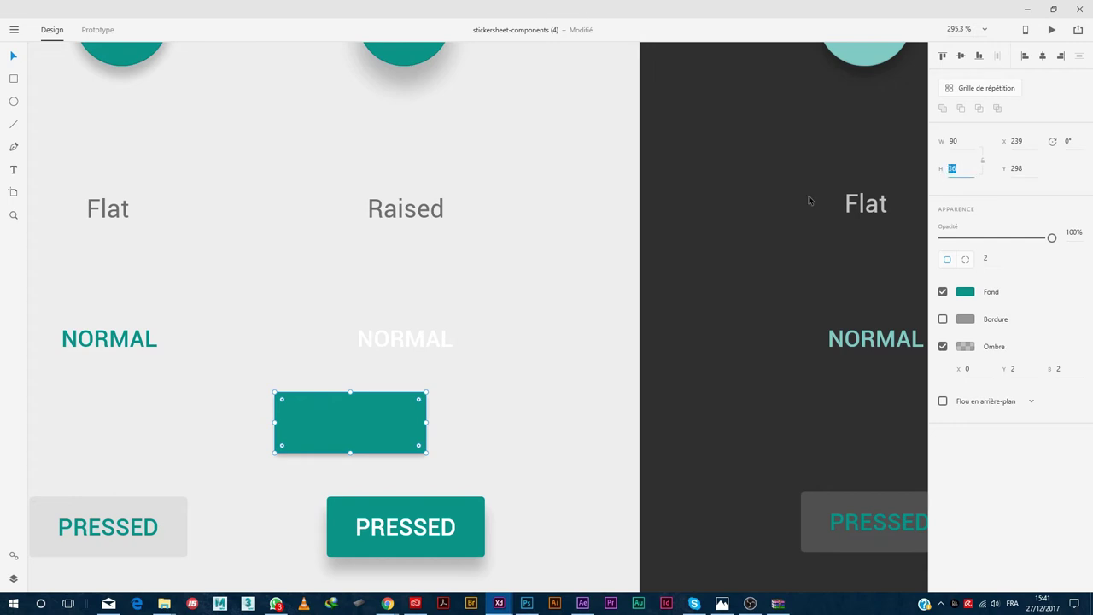
{"action": "left_click_drag", "start_coordinate": [356, 424], "coordinate": [409, 348]}
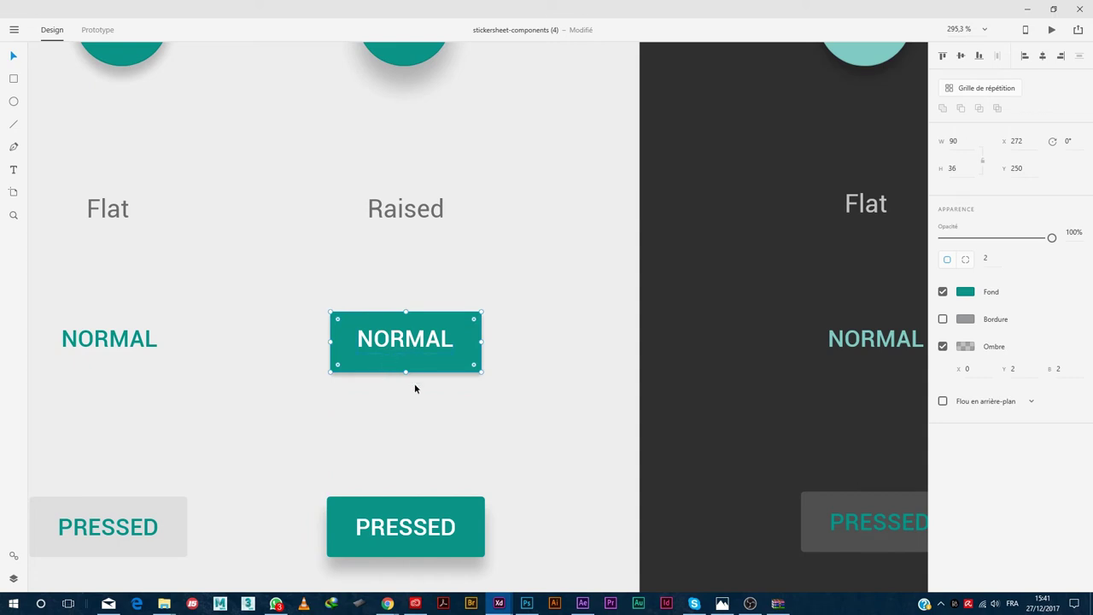
Return to the Login document, draw a 228 × 40 rectangle below the Password line and move it to X 66, Y 448
{"action": "left_click", "coordinate": [499, 603]}
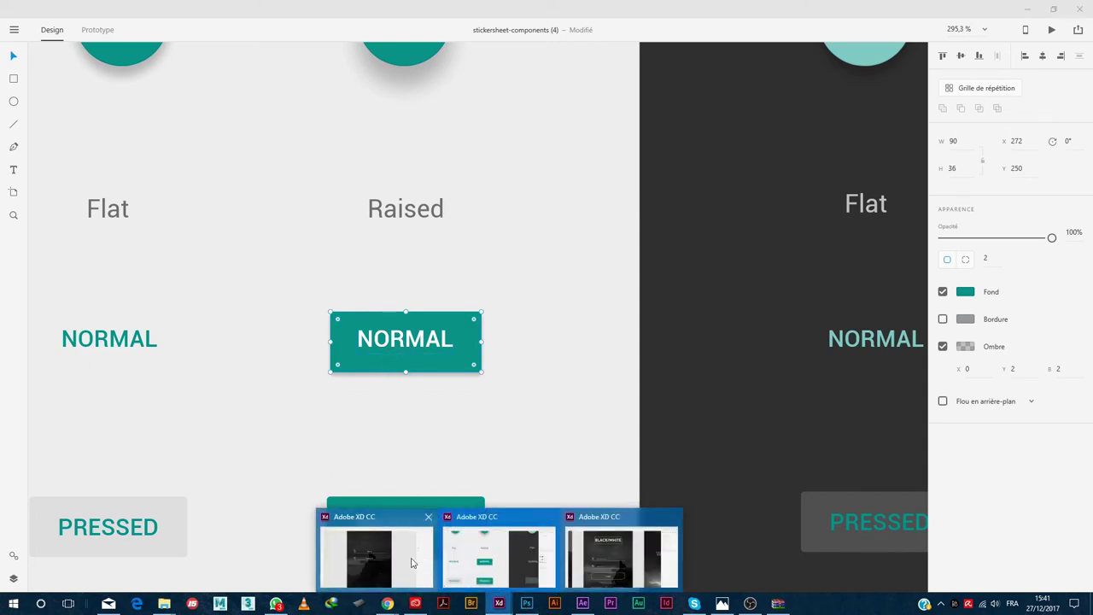
{"action": "left_click", "coordinate": [426, 562]}
{"action": "key", "text": "r"}
{"action": "left_click_drag", "start_coordinate": [469, 373], "coordinate": [660, 419]}
{"action": "left_click_drag", "start_coordinate": [469, 397], "coordinate": [391, 400]}
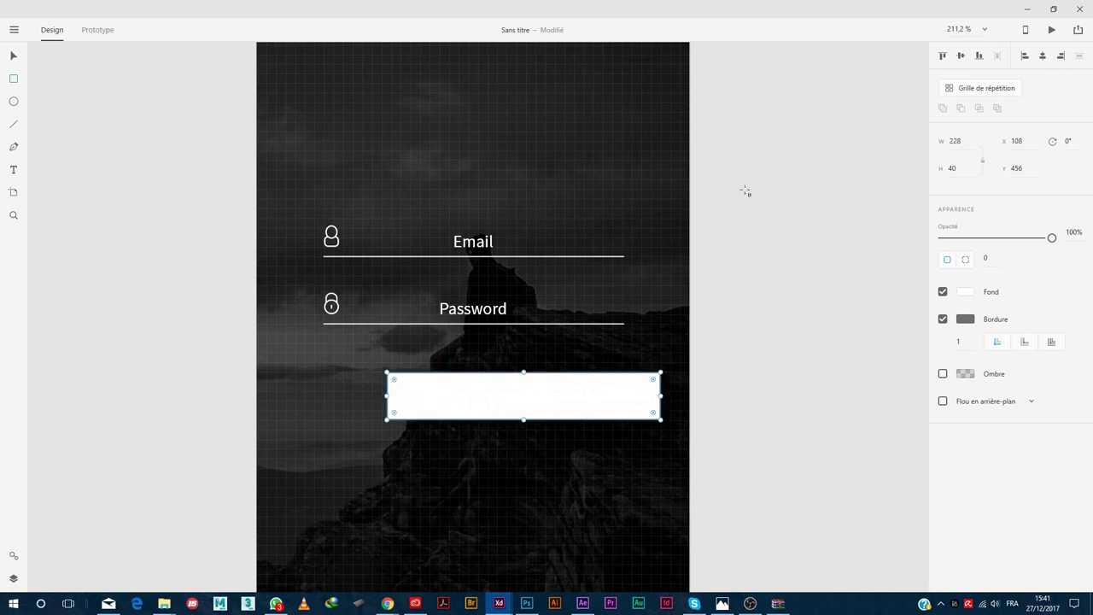
{"action": "left_click", "coordinate": [14, 57]}
{"action": "left_click_drag", "start_coordinate": [577, 393], "coordinate": [526, 378]}
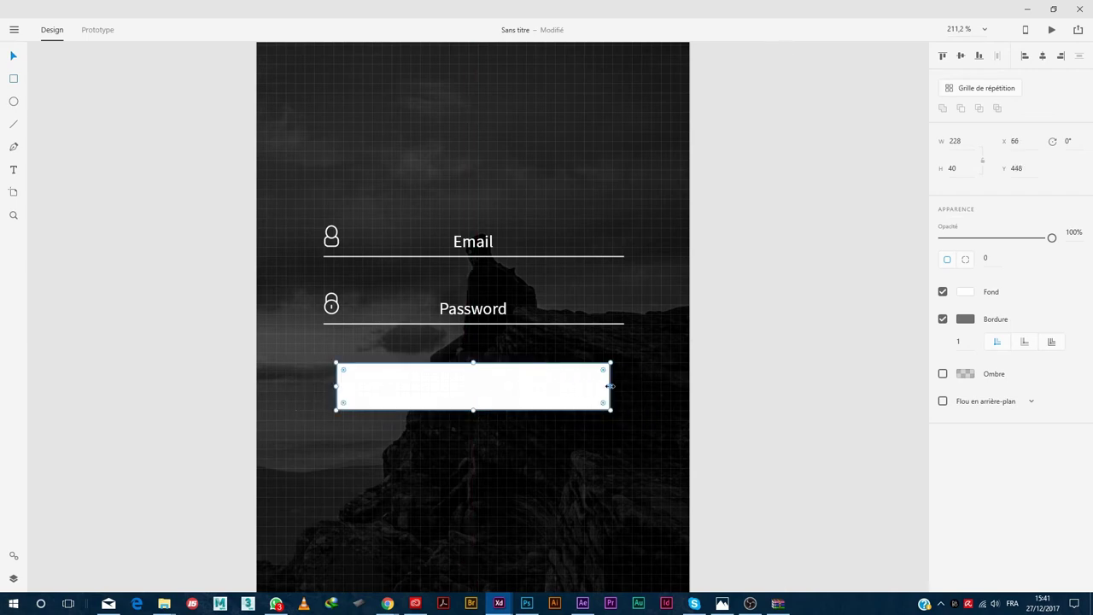
Narrow the white rectangle below the Password line symmetrically to 152 wide and round its corners to a radius of 20
{"action": "left_click_drag", "start_coordinate": [608, 385], "coordinate": [563, 382]}
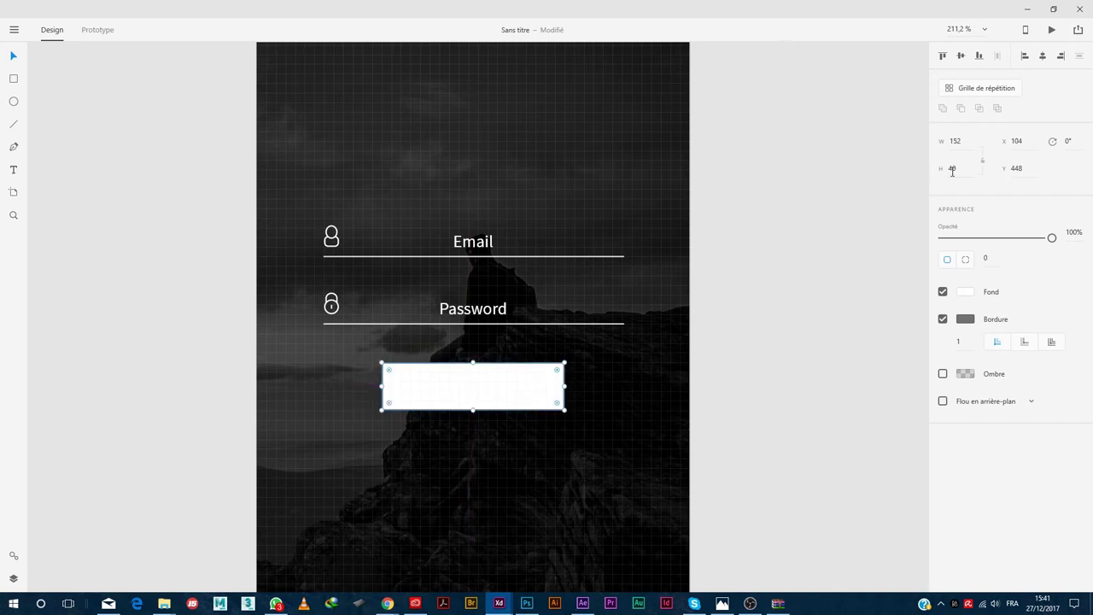
{"action": "left_click_drag", "start_coordinate": [557, 374], "coordinate": [538, 386]}
Remove the rounded button shape's fill and set its border colour to #FFF100
{"action": "left_click", "coordinate": [942, 291]}
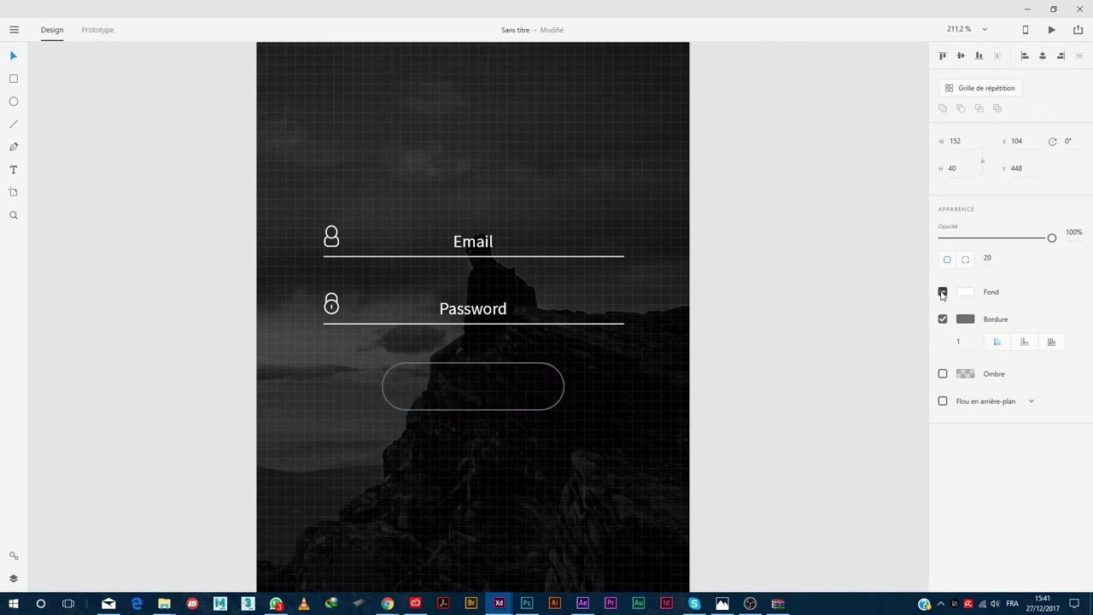
{"action": "left_click", "coordinate": [966, 319]}
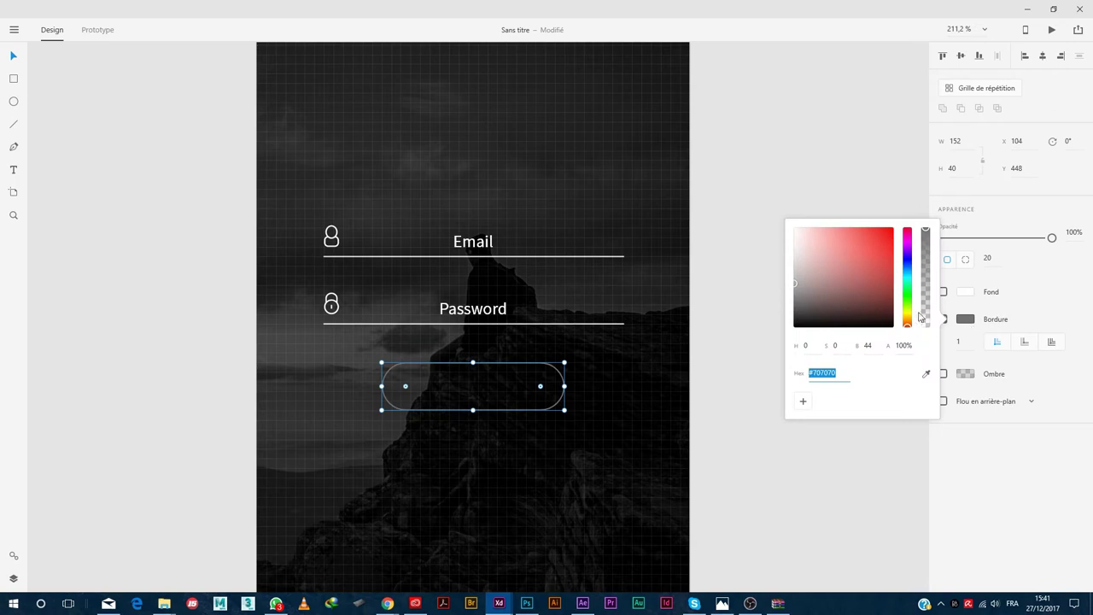
{"action": "type", "text": "fff100"}
{"action": "key", "text": "Return"}
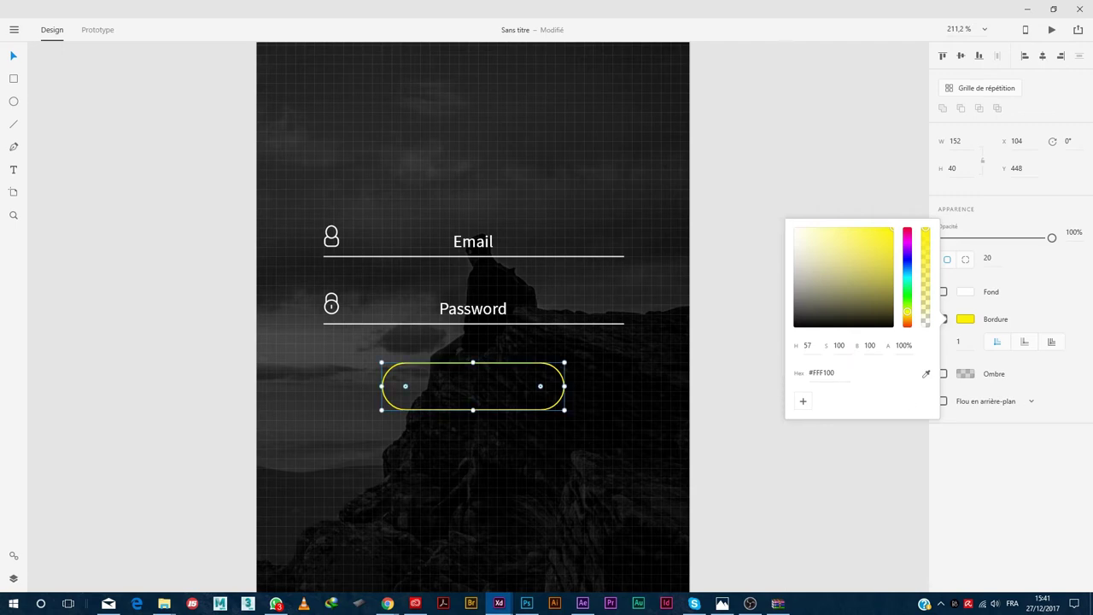
Duplicate the Password label into the yellow button outline and change the copy's text to "Login"
{"action": "left_click", "coordinate": [481, 316]}
{"action": "left_click_drag", "start_coordinate": [481, 317], "coordinate": [474, 393]}
{"action": "double_click", "coordinate": [474, 393]}
{"action": "double_click", "coordinate": [478, 386]}
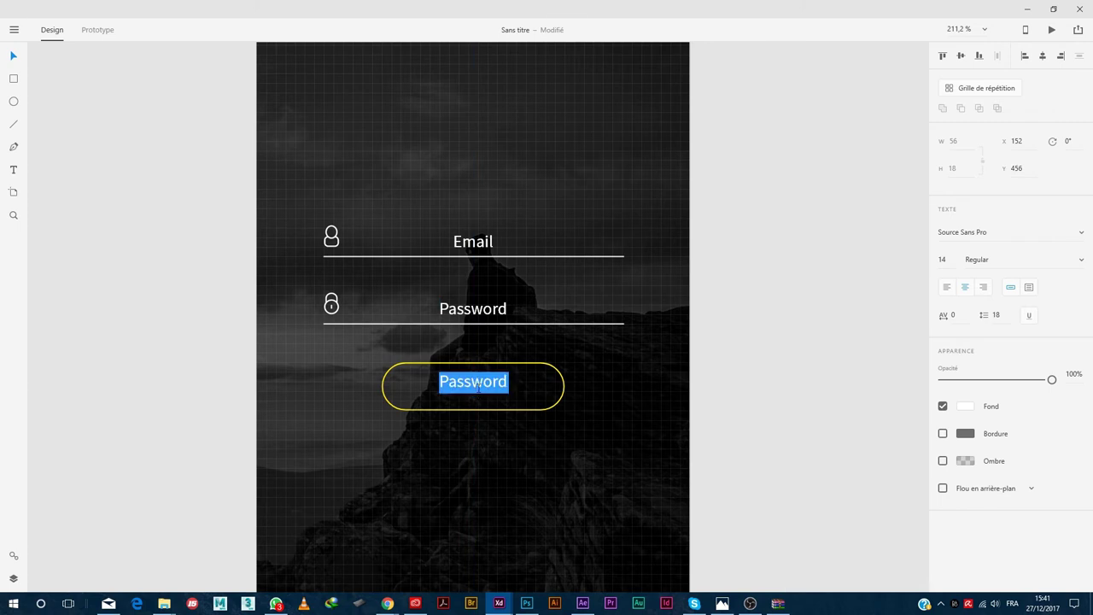
{"action": "type", "text": "Login"}
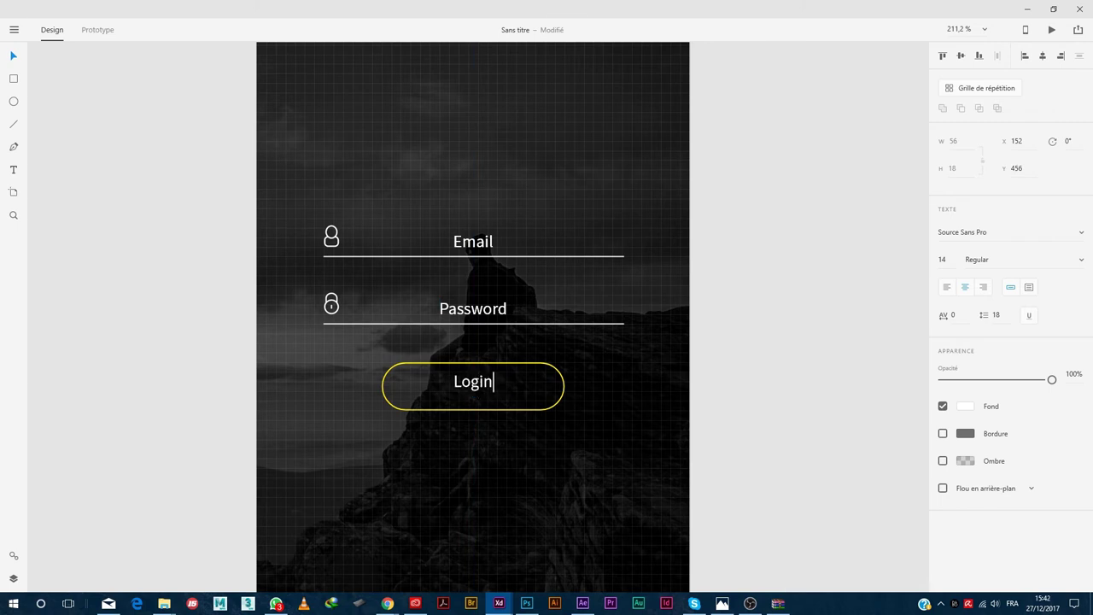
{"action": "left_click", "coordinate": [11, 56]}
Align the Login label and the yellow outline at their vertical middles and group them
{"action": "left_click_drag", "start_coordinate": [453, 429], "coordinate": [481, 379]}
{"action": "left_click", "coordinate": [960, 55]}
{"action": "left_click", "coordinate": [612, 398]}
{"action": "left_click_drag", "start_coordinate": [604, 366], "coordinate": [479, 401]}
{"action": "right_click", "coordinate": [479, 401]}
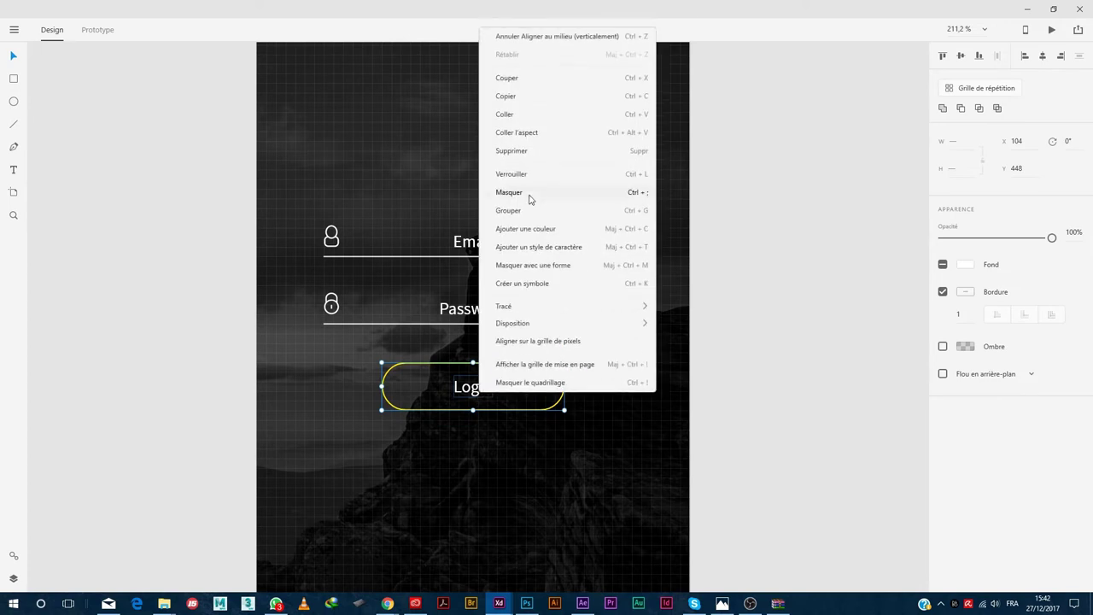
{"action": "left_click", "coordinate": [517, 214]}
{"action": "left_click", "coordinate": [451, 464]}
Set the font size of the Login label inside the button group to 16
{"action": "left_click", "coordinate": [475, 390]}
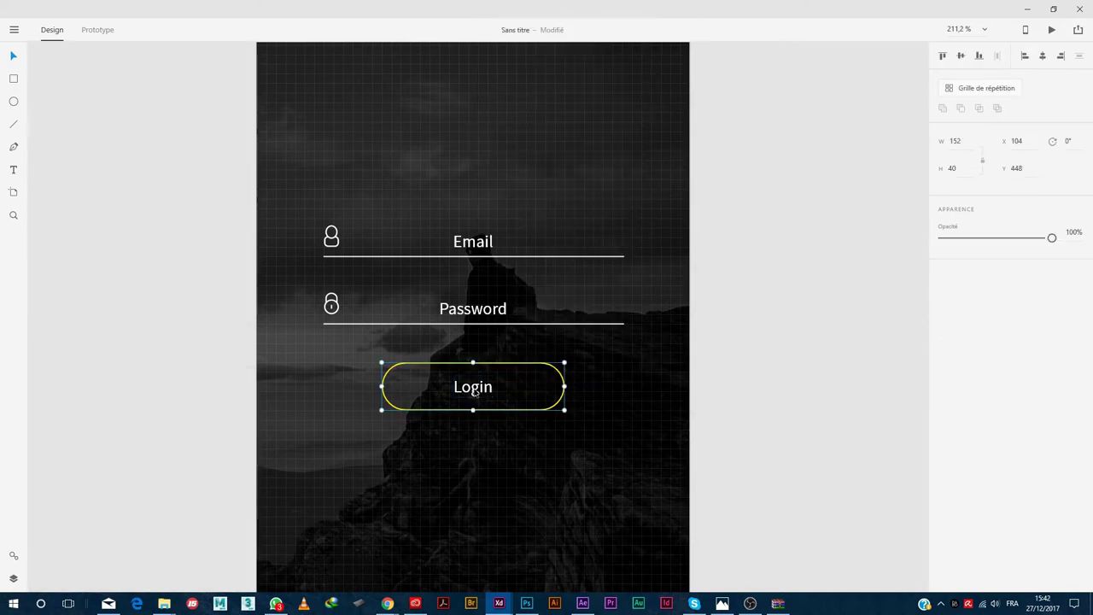
{"action": "double_click", "coordinate": [474, 391]}
{"action": "double_click", "coordinate": [475, 391]}
{"action": "left_click", "coordinate": [942, 259]}
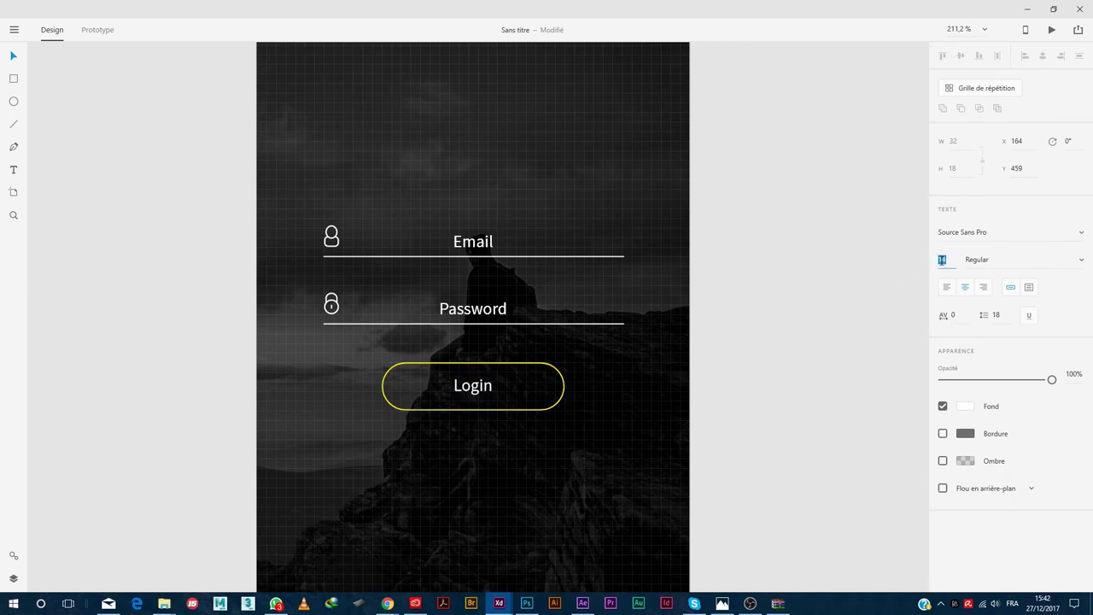
{"action": "type", "text": "16"}
{"action": "key", "text": "Return"}
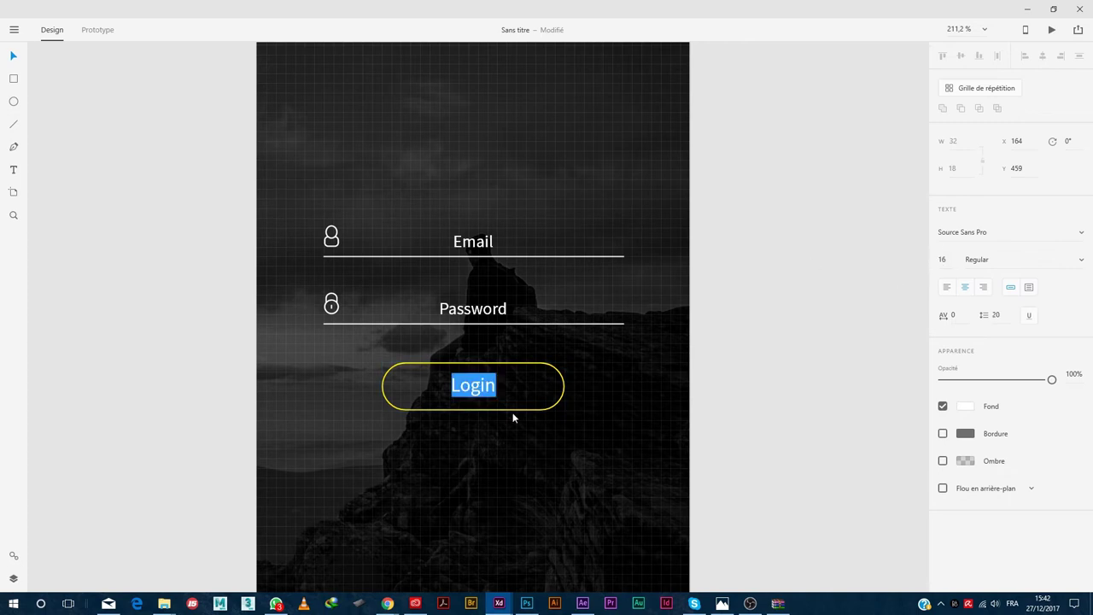
{"action": "key", "text": "Escape"}
{"action": "left_click", "coordinate": [463, 417]}
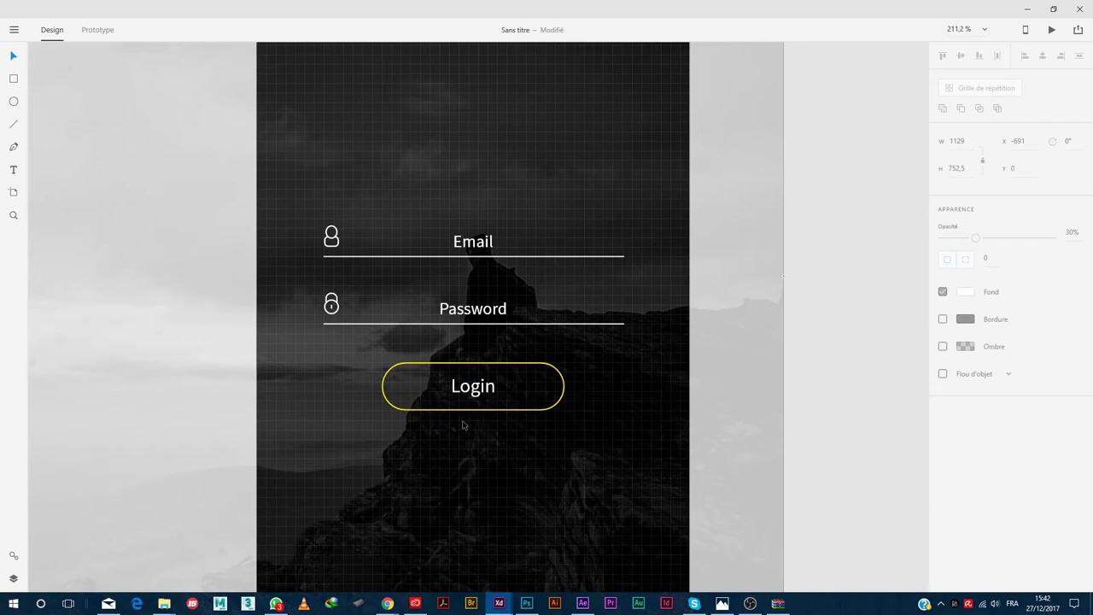
{"action": "left_click", "coordinate": [495, 374]}
{"action": "left_click", "coordinate": [959, 56]}
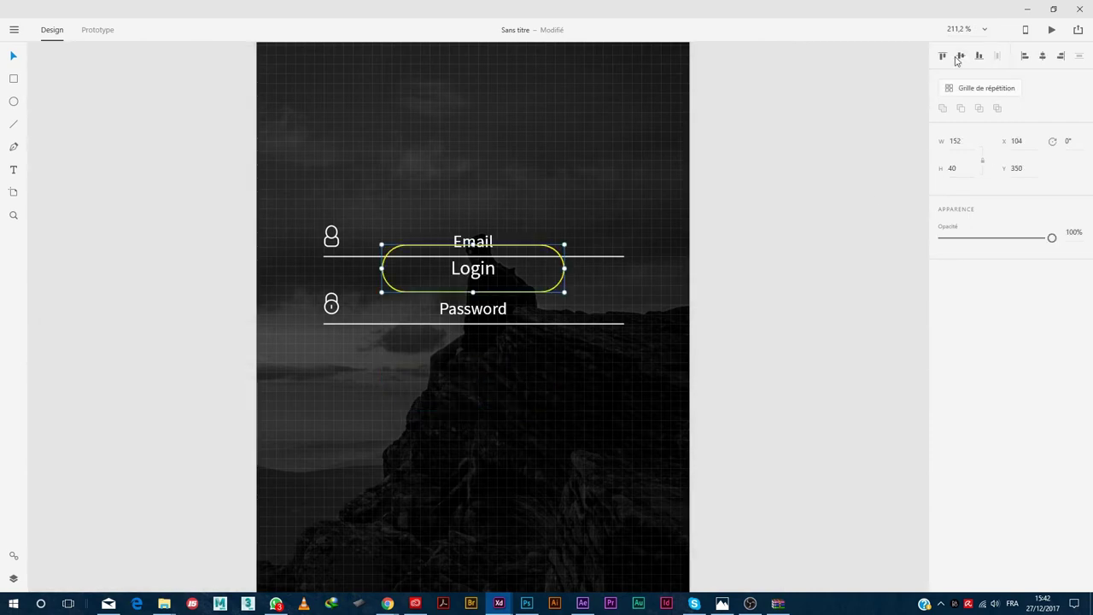
{"action": "key", "text": "ctrl+z"}
Ungroup the Login button, centre its label vertically in the yellow outline and group the two again
{"action": "double_click", "coordinate": [474, 388]}
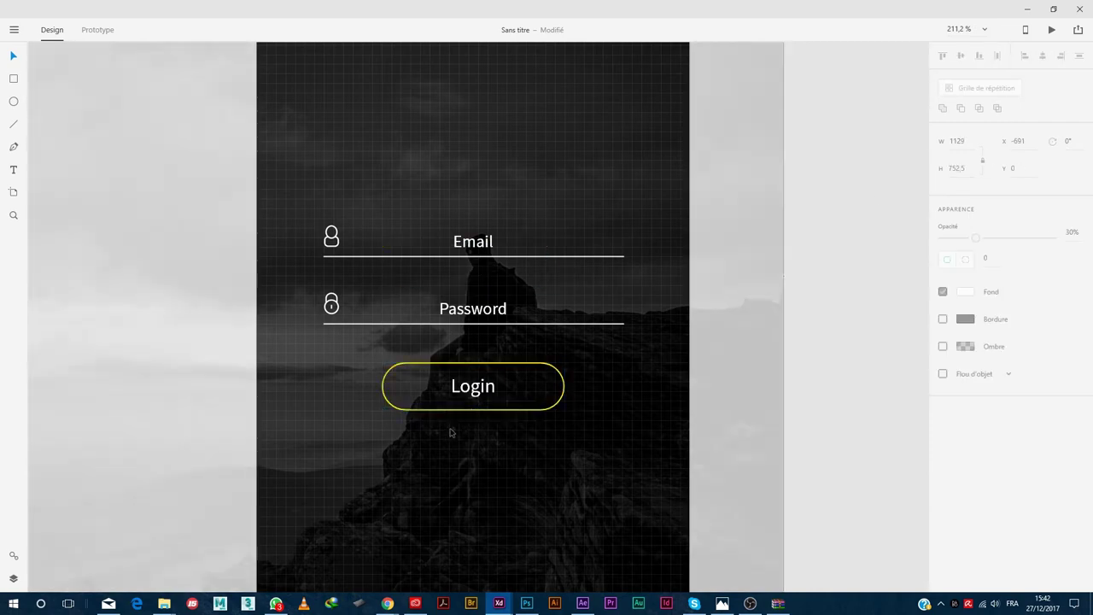
{"action": "left_click", "coordinate": [536, 410], "text": "shift"}
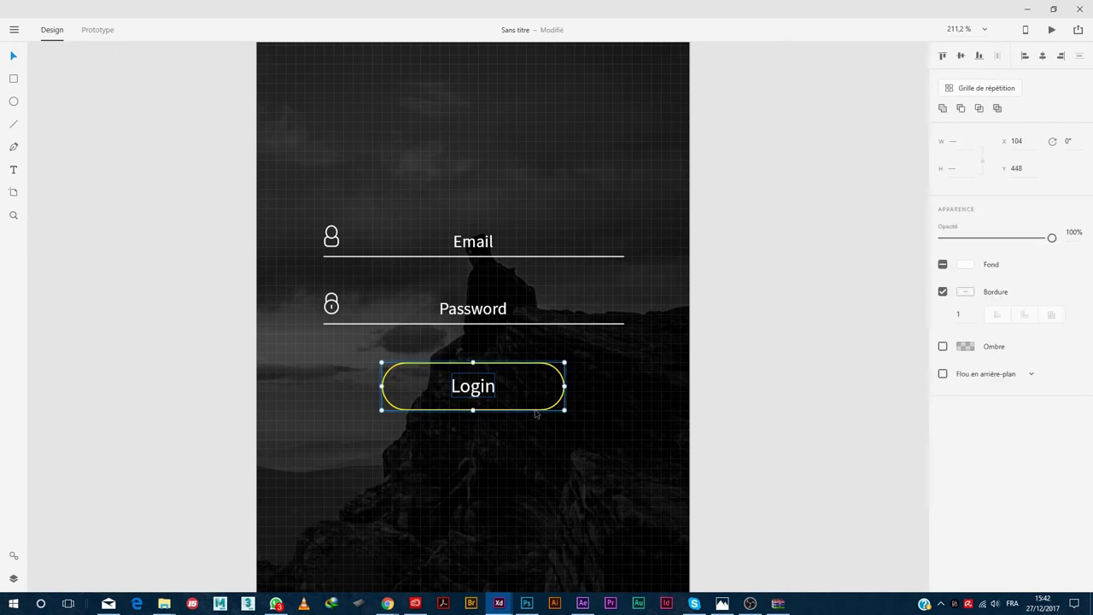
{"action": "left_click", "coordinate": [960, 56]}
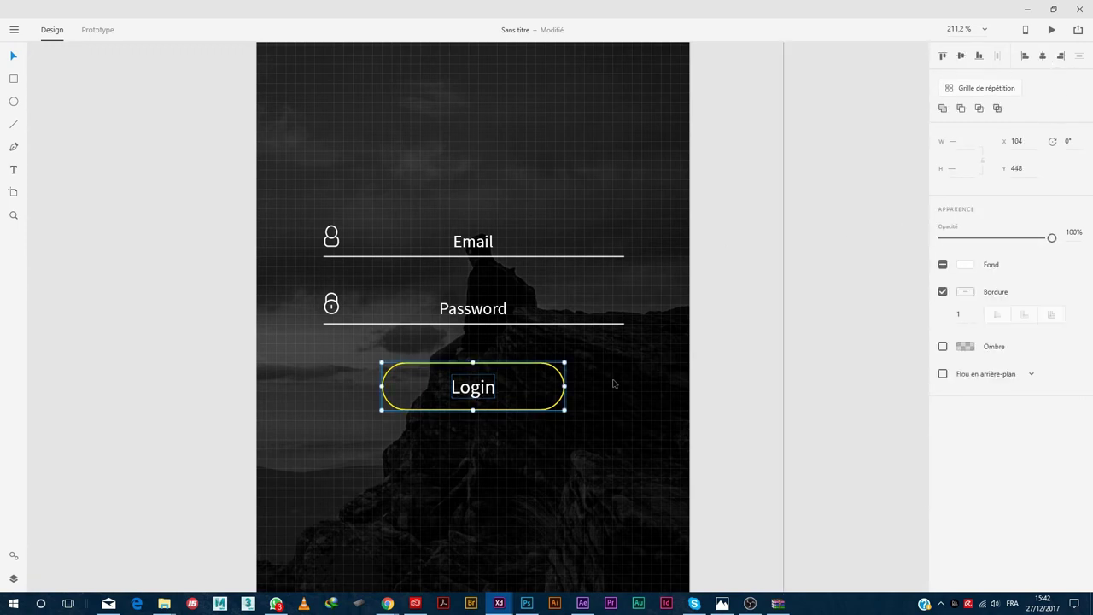
{"action": "key", "text": "ctrl+g"}
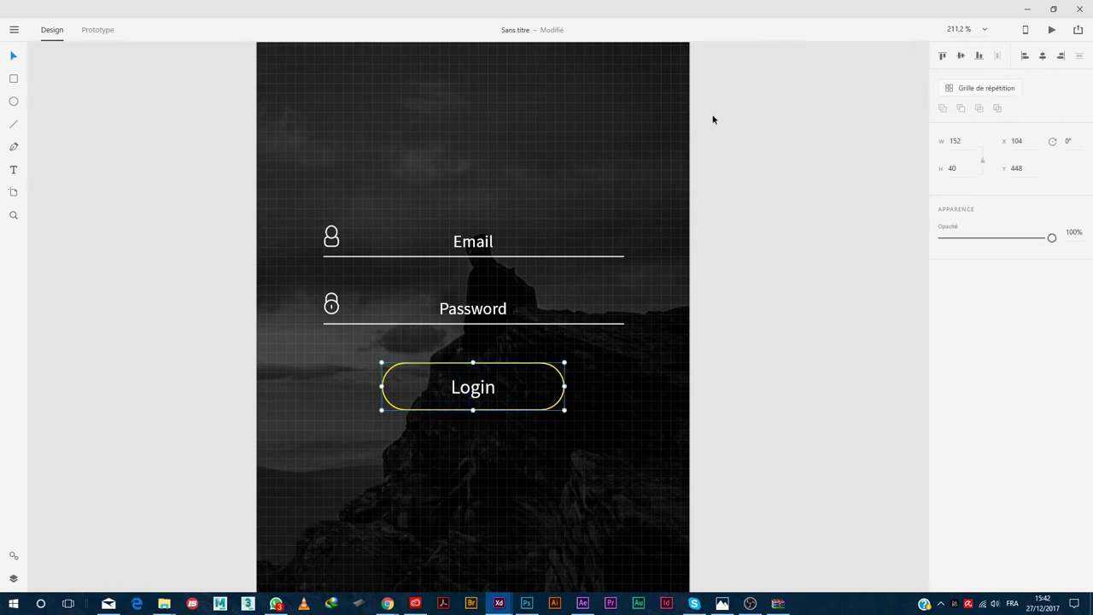
Duplicate the Password label below the Login button, keeping it centred on the artboard at X 152, Y 506
{"action": "left_click", "coordinate": [478, 311]}
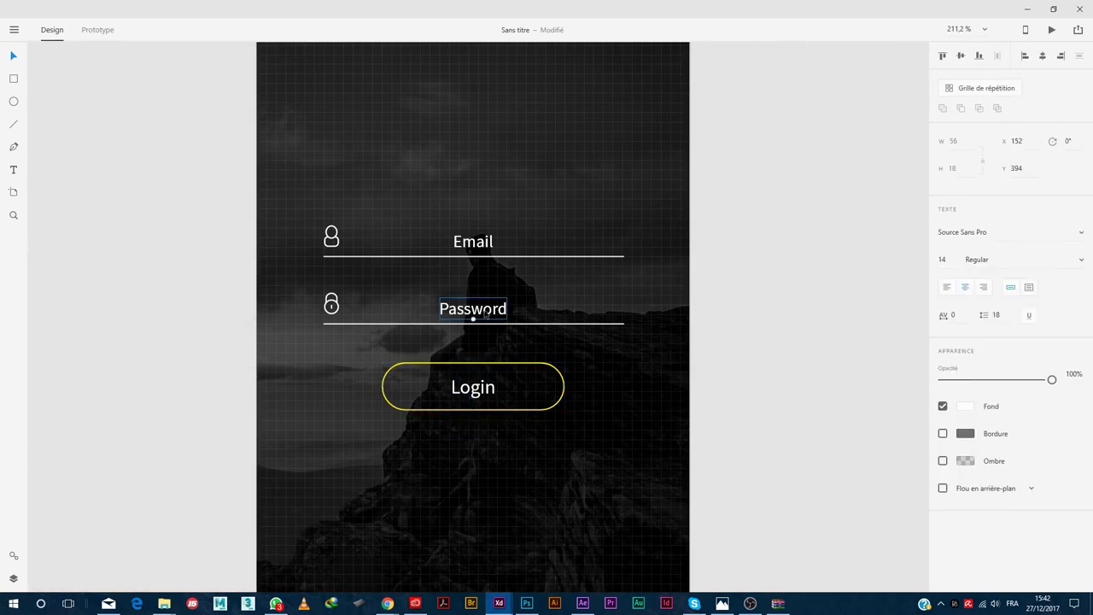
{"action": "left_click_drag", "start_coordinate": [487, 314], "coordinate": [489, 440]}
{"action": "scroll", "coordinate": [483, 451], "scroll_direction": "up", "scroll_amount": 4}
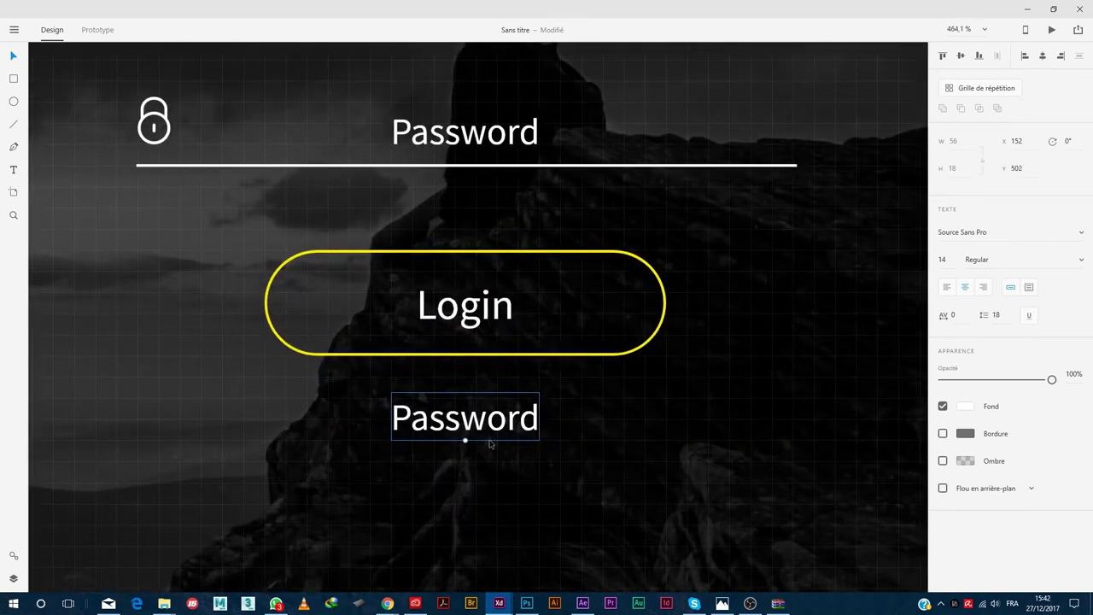
{"action": "scroll", "coordinate": [469, 445], "scroll_direction": "up", "scroll_amount": 3}
{"action": "left_click", "coordinate": [380, 410]}
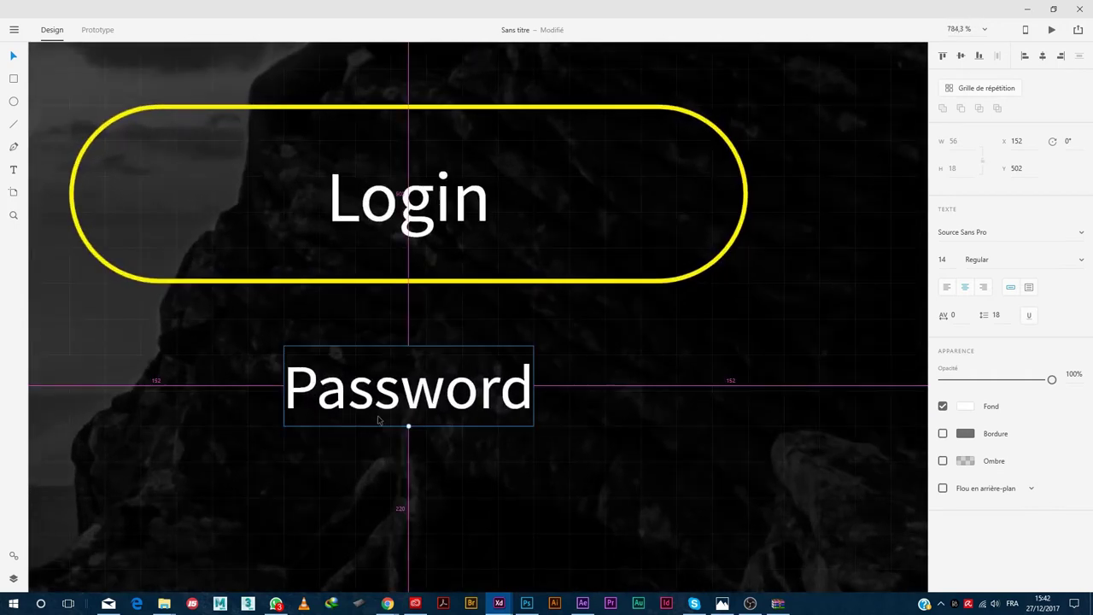
{"action": "scroll", "coordinate": [378, 415], "scroll_direction": "up", "scroll_amount": 2}
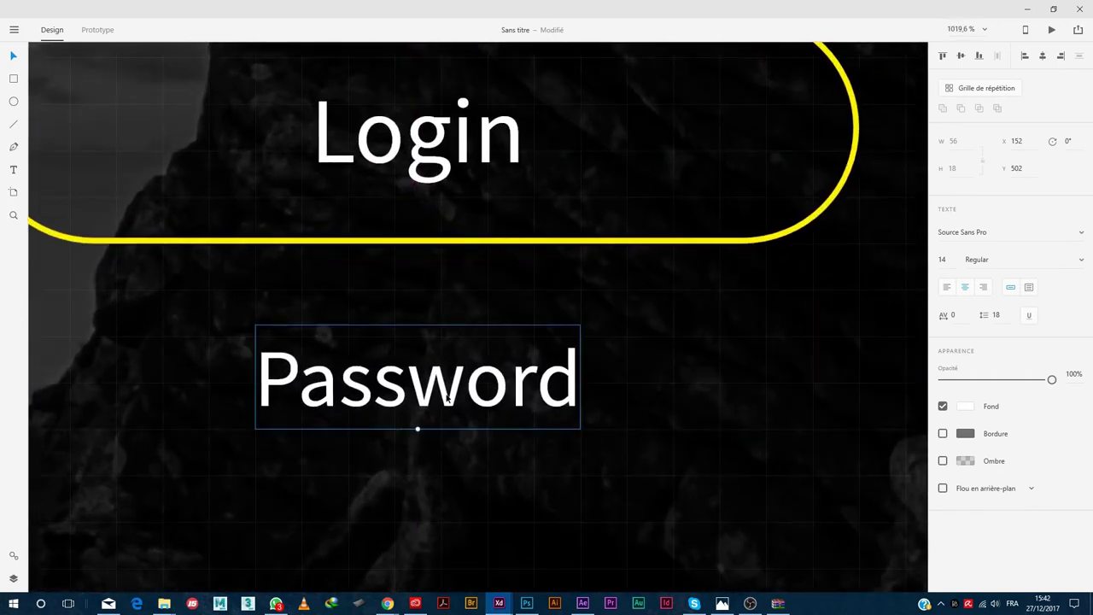
{"action": "left_click_drag", "start_coordinate": [447, 397], "coordinate": [447, 373]}
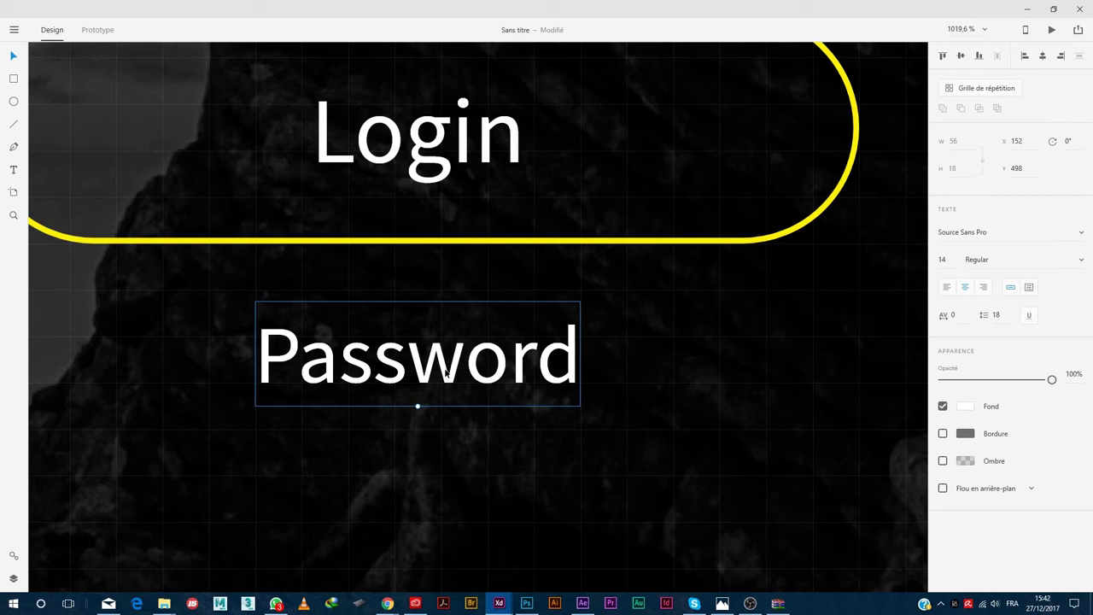
{"action": "left_click_drag", "start_coordinate": [445, 368], "coordinate": [445, 437]}
{"action": "scroll", "coordinate": [516, 493], "scroll_direction": "down", "scroll_amount": 1}
{"action": "scroll", "coordinate": [516, 493], "scroll_direction": "down", "scroll_amount": 5}
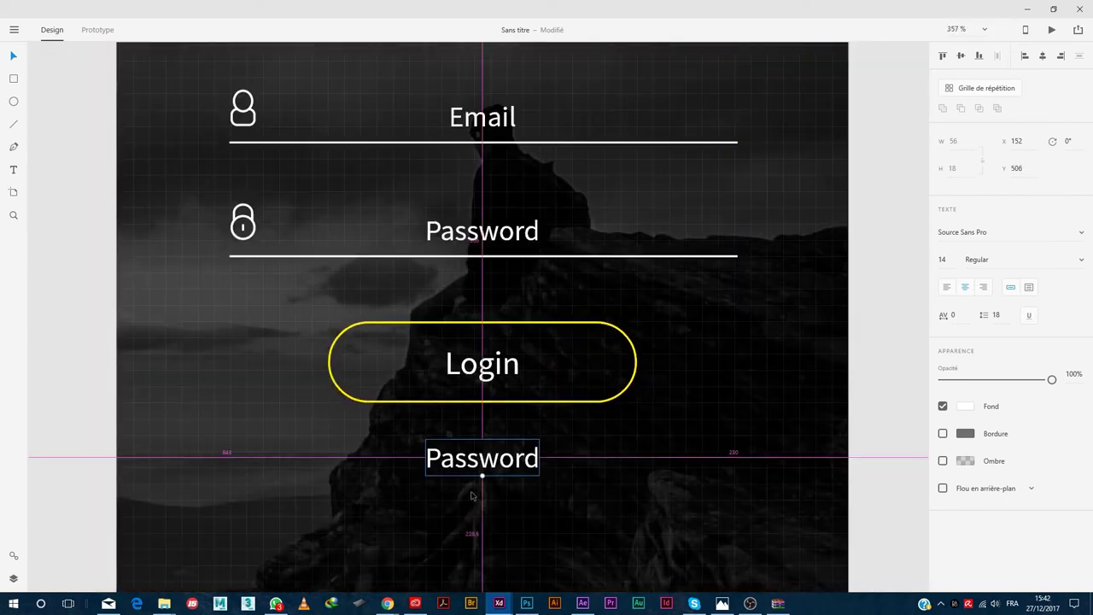
Replace the text of the Password copy below the Login button with "Forgot your password ?"
{"action": "scroll", "coordinate": [472, 492], "scroll_direction": "up", "scroll_amount": 4}
{"action": "key", "text": "t"}
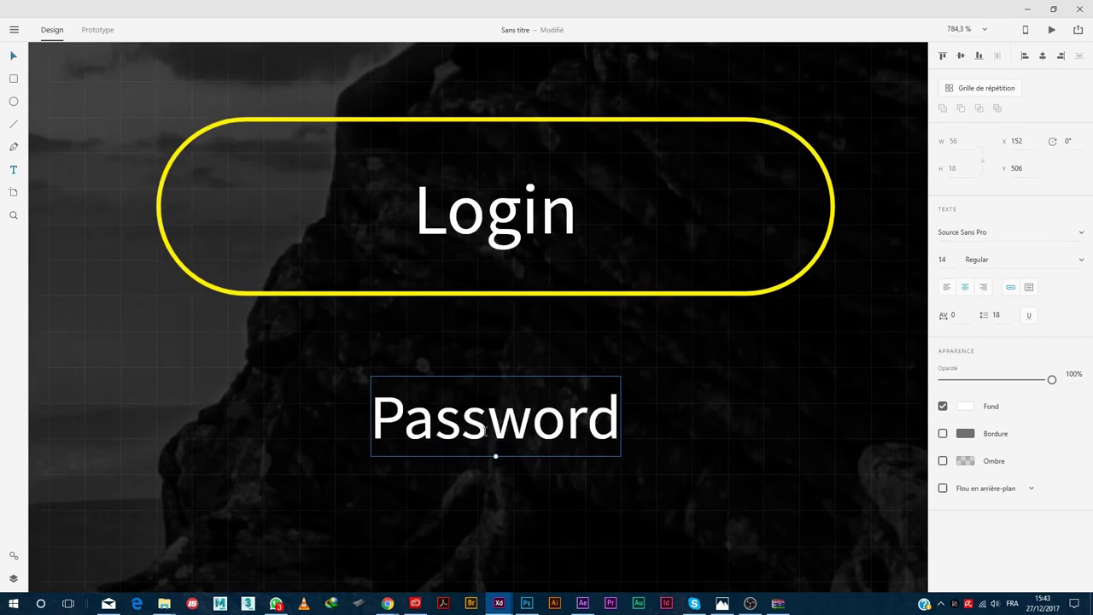
{"action": "scroll", "coordinate": [484, 431], "scroll_direction": "down", "scroll_amount": 5}
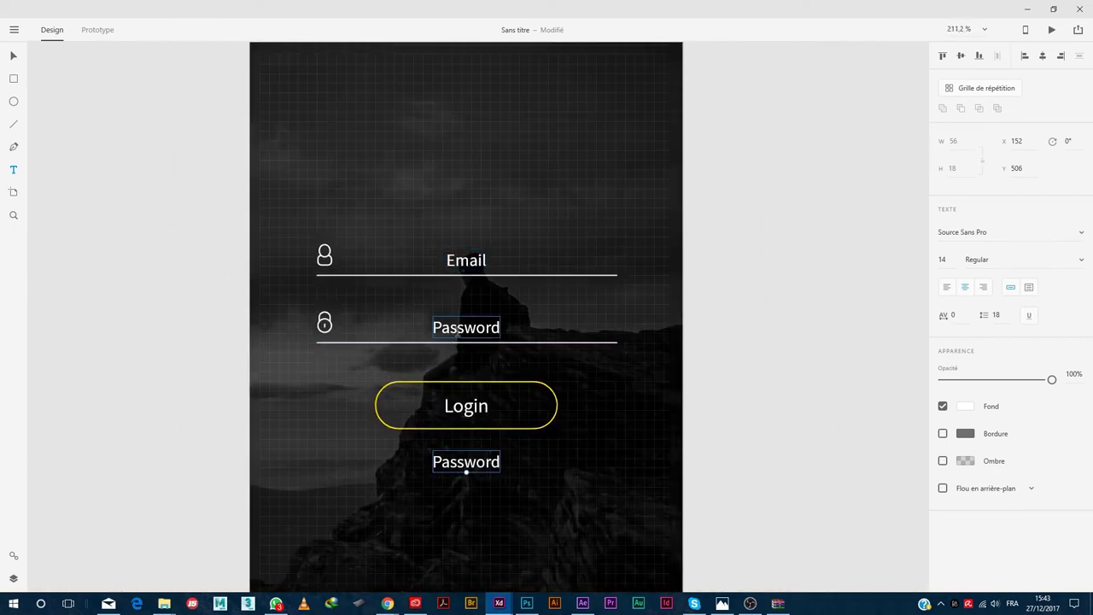
{"action": "scroll", "coordinate": [436, 463], "scroll_direction": "down", "scroll_amount": 1}
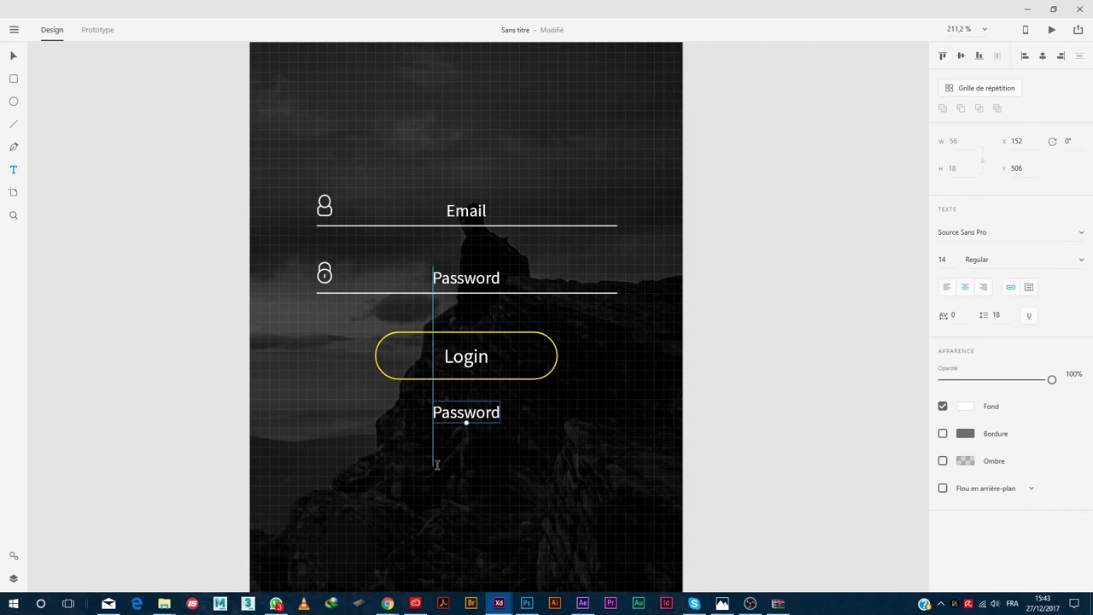
{"action": "left_click", "coordinate": [465, 410]}
{"action": "double_click", "coordinate": [470, 412]}
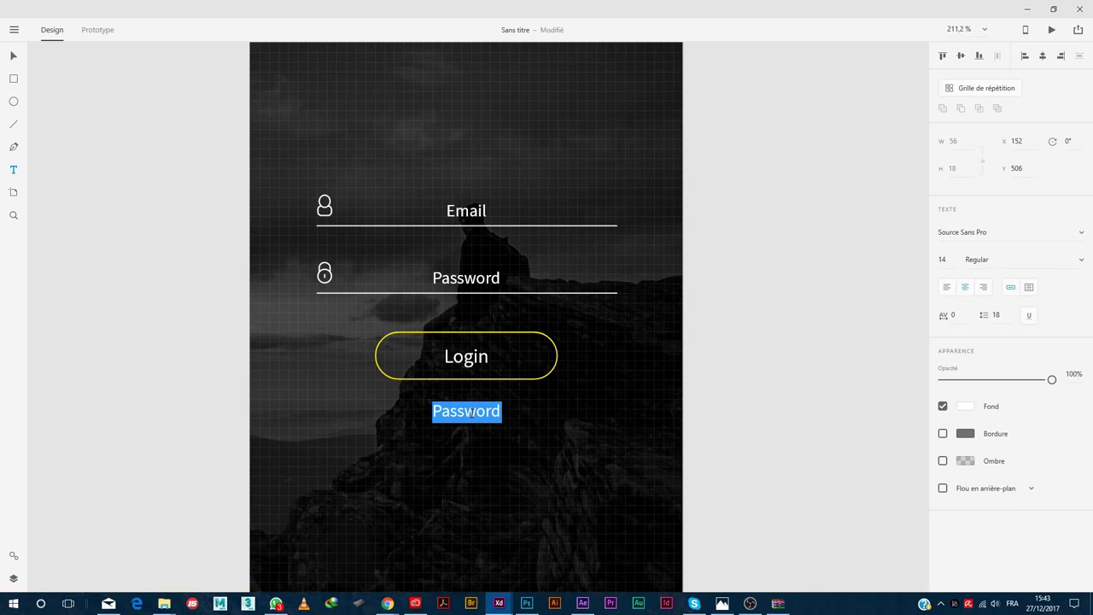
{"action": "type", "text": "y"}
{"action": "key", "text": "BackSpace"}
{"action": "type", "text": "Forg"}
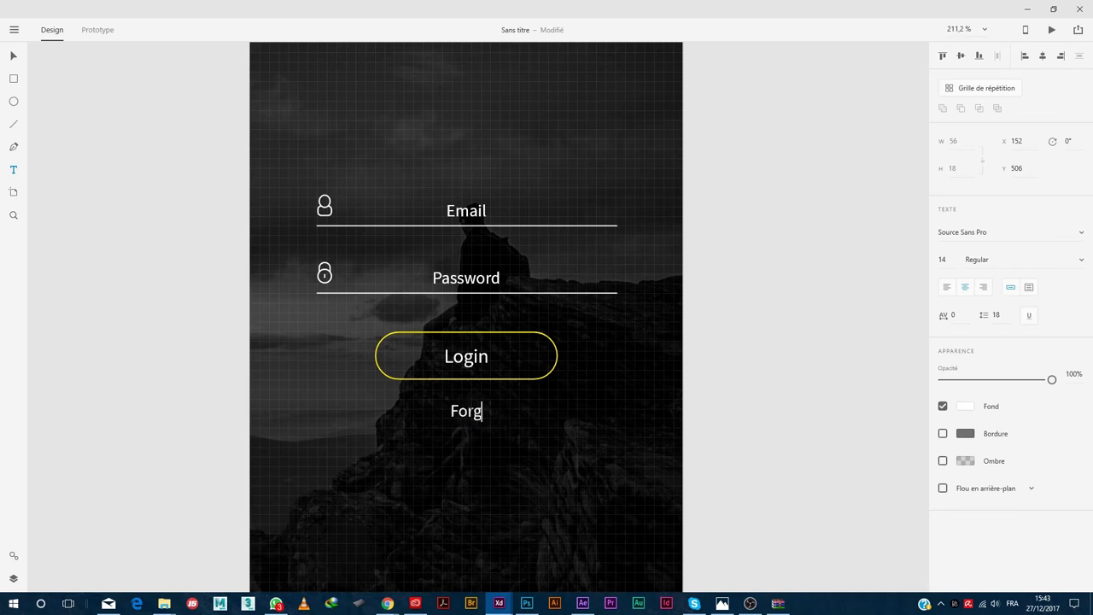
{"action": "type", "text": "ot your password"}
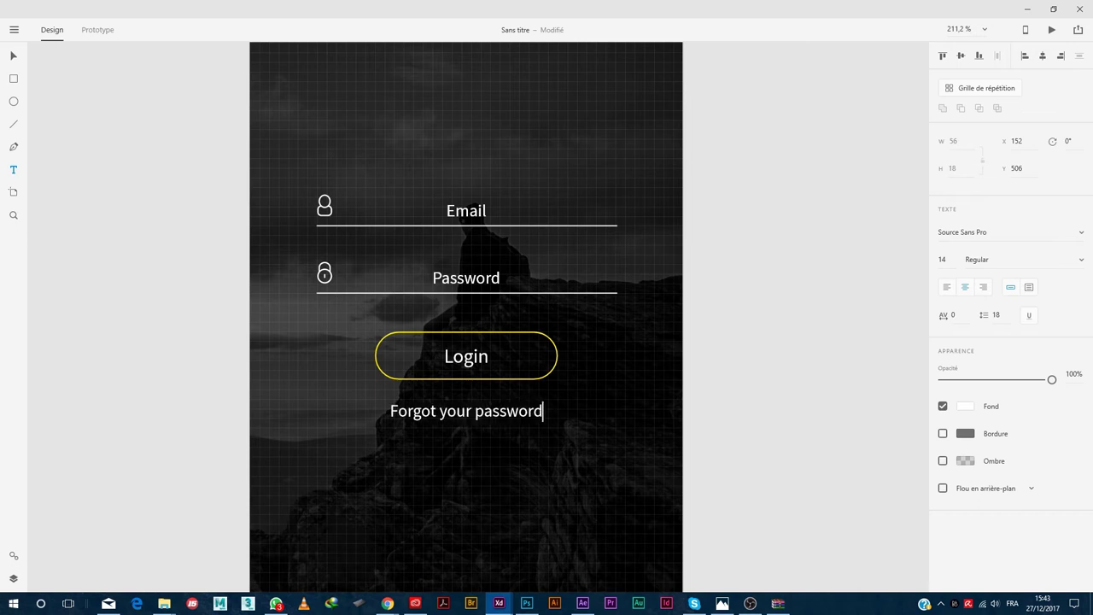
{"action": "type", "text": " ?"}
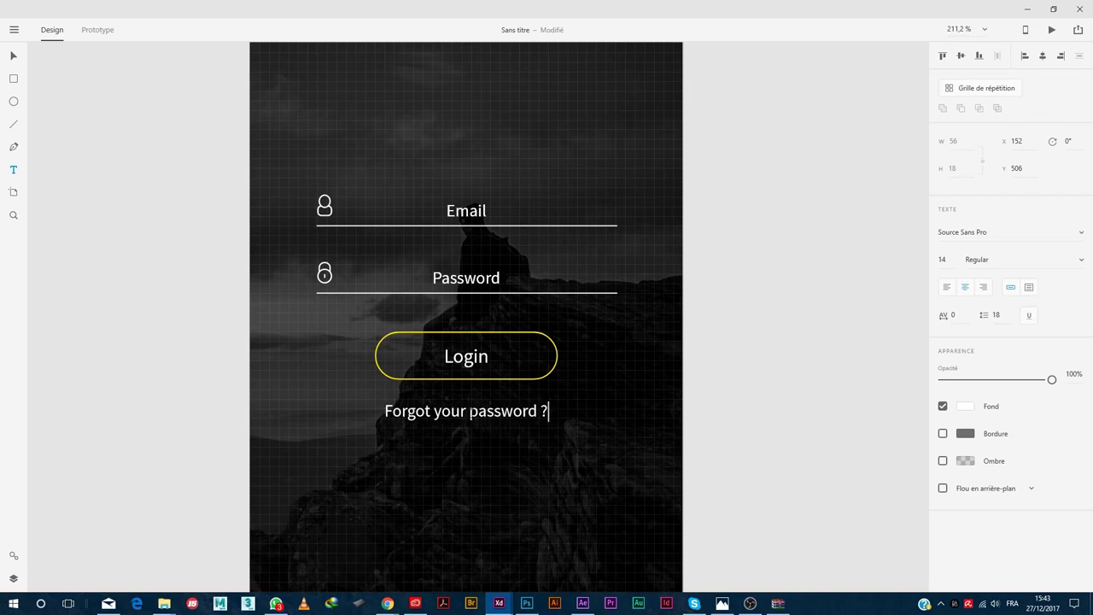
{"action": "left_click", "coordinate": [14, 55]}
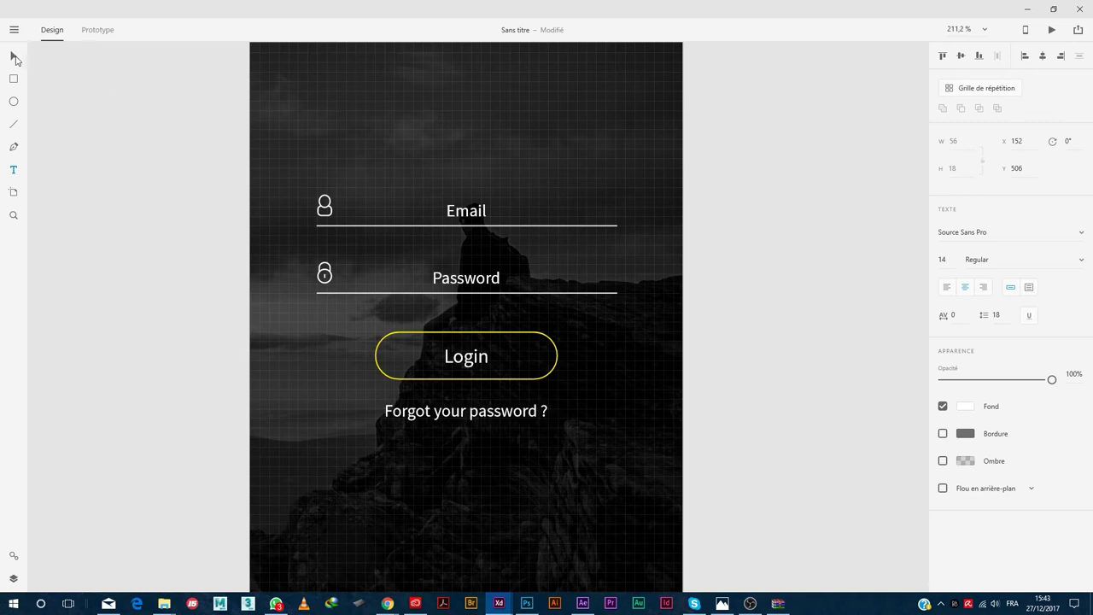
Set the font size of the "Forgot your password ?" text to 12
{"action": "left_click", "coordinate": [450, 442]}
{"action": "scroll", "coordinate": [519, 429], "scroll_direction": "up", "scroll_amount": 3}
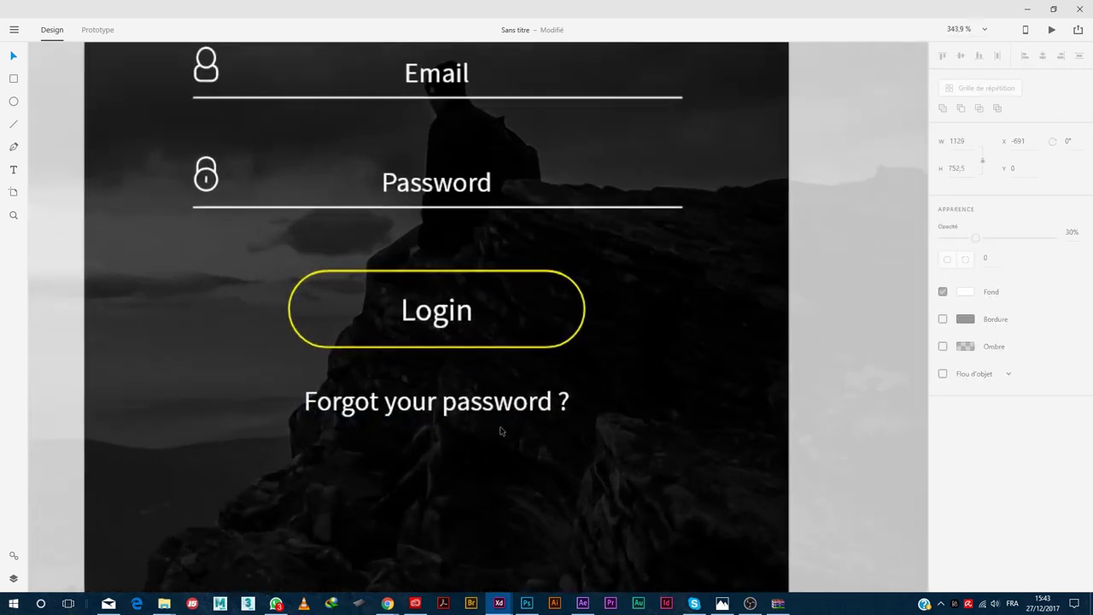
{"action": "left_click", "coordinate": [441, 408]}
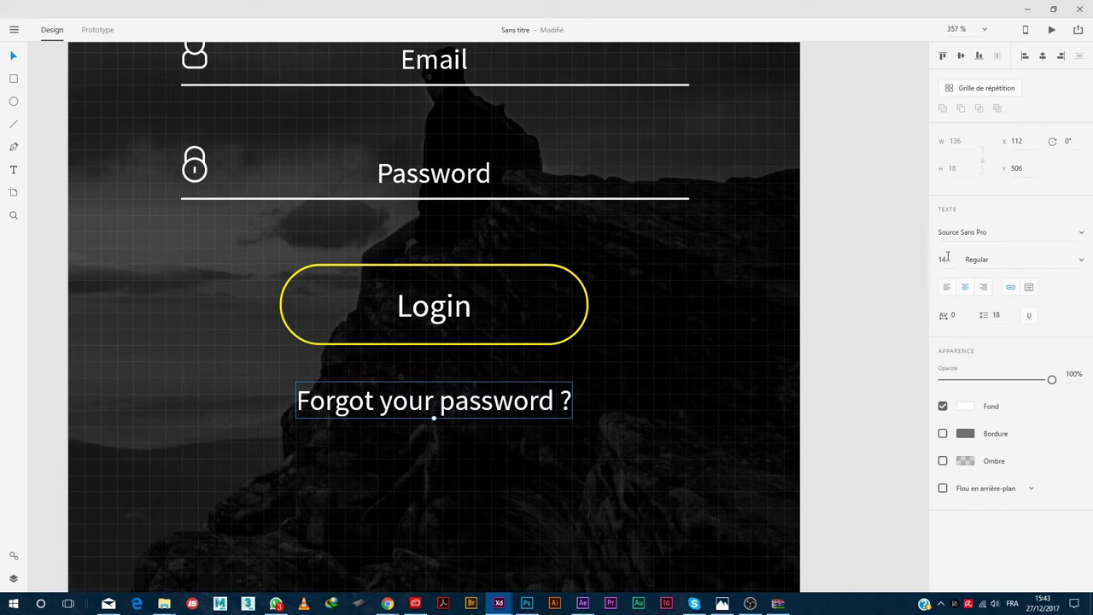
{"action": "left_click", "coordinate": [941, 259]}
{"action": "type", "text": "12"}
{"action": "key", "text": "Return"}
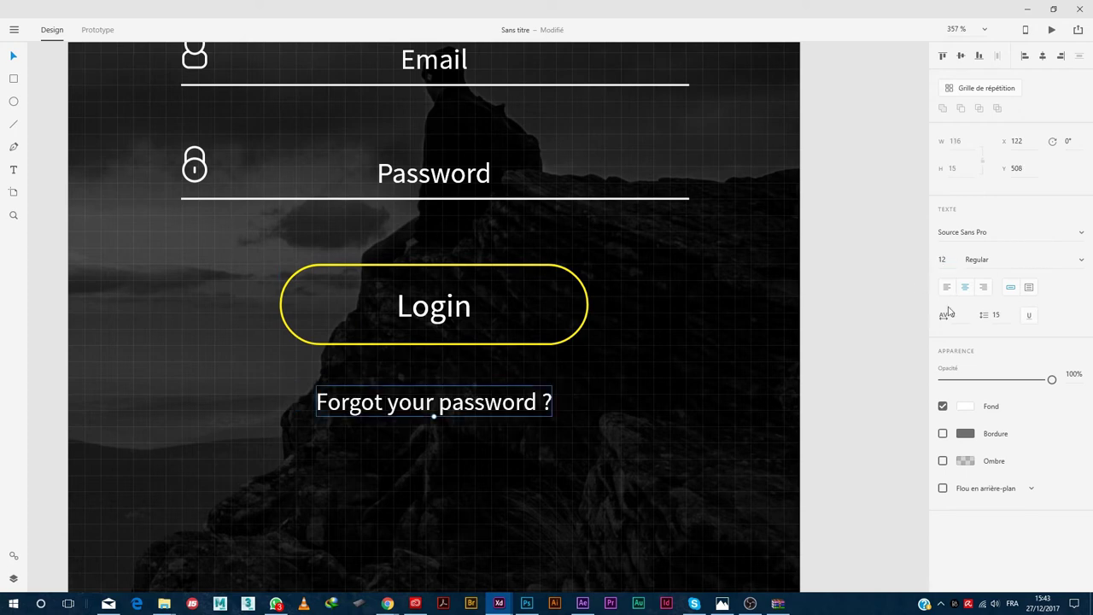
Try an underline on the "Forgot your password ?" text and remove it again
{"action": "left_click", "coordinate": [1030, 316]}
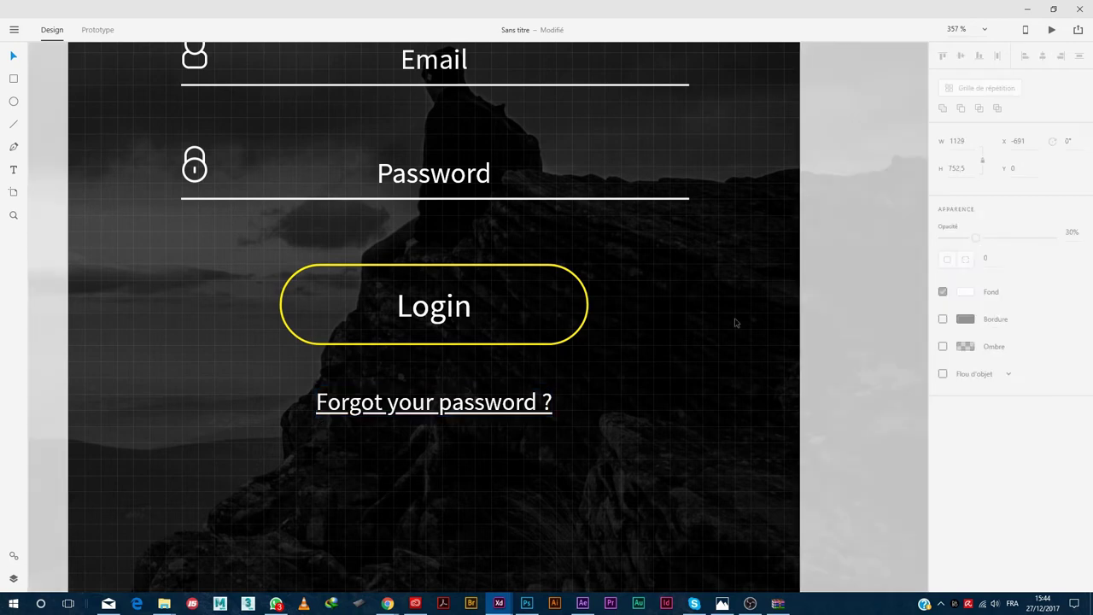
{"action": "left_click", "coordinate": [1030, 316]}
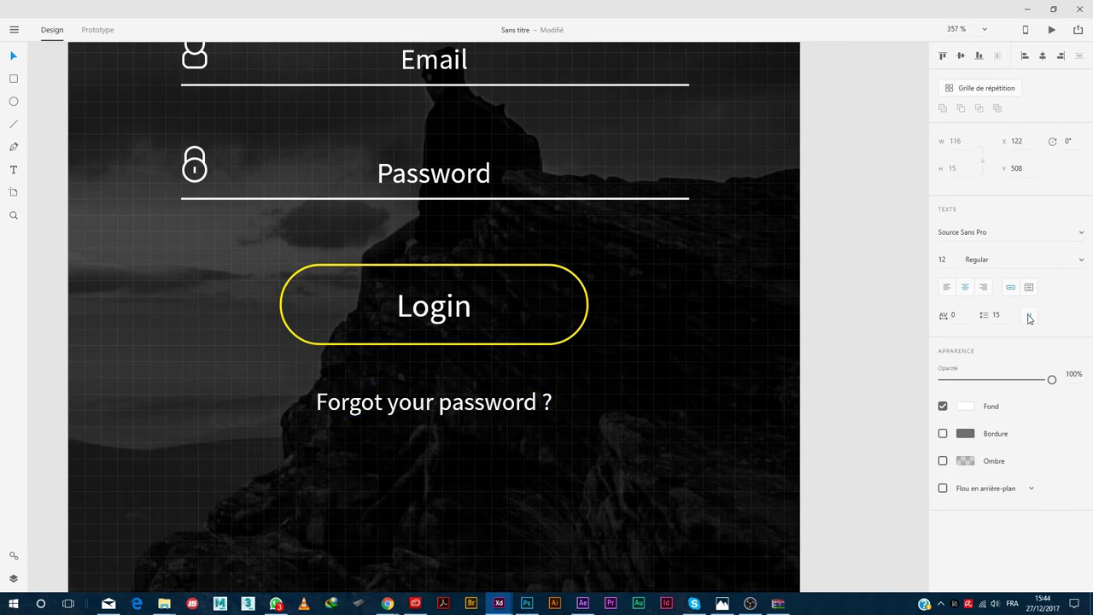
Draw a horizontal line 120 wide at Y 528 under "Forgot your password ?" and colour its border white
{"action": "left_click", "coordinate": [15, 126]}
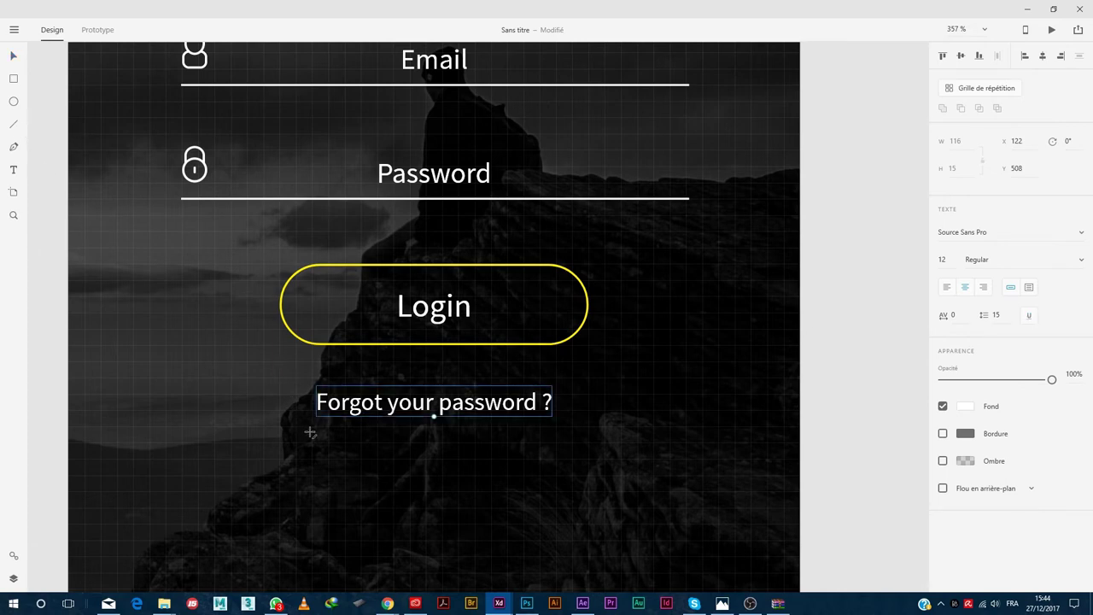
{"action": "mouse_move", "coordinate": [313, 425]}
{"action": "left_mouse_down"}
{"action": "mouse_move", "coordinate": [578, 427]}
{"action": "mouse_move", "coordinate": [556, 425]}
{"action": "left_mouse_up"}
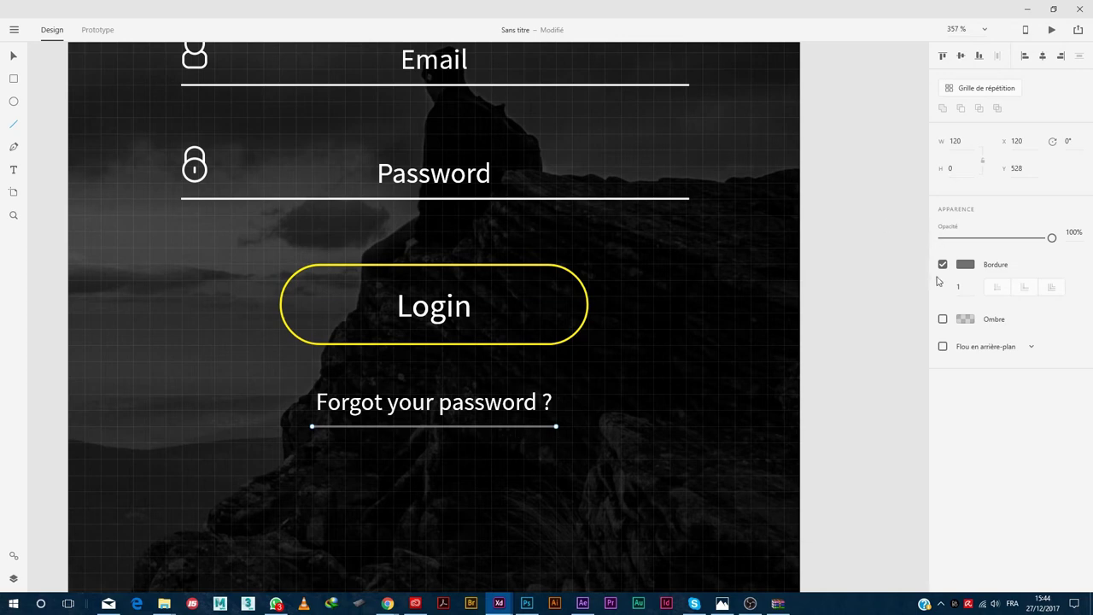
{"action": "left_click", "coordinate": [964, 265]}
{"action": "left_click", "coordinate": [794, 257]}
{"action": "left_click_drag", "start_coordinate": [782, 272], "coordinate": [740, 108]}
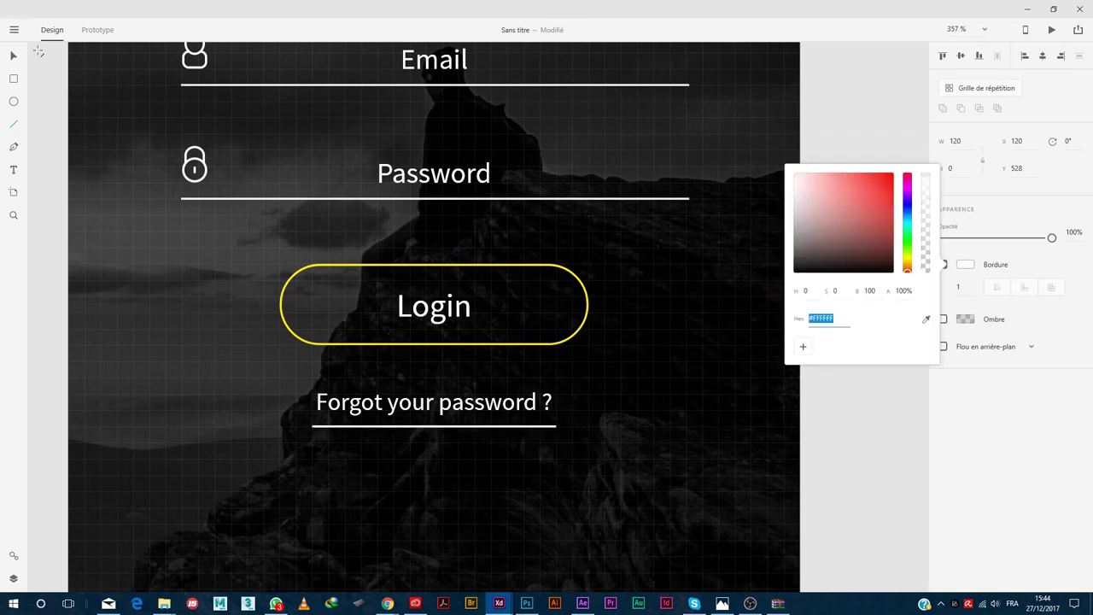
{"action": "left_click", "coordinate": [15, 56]}
Set the border thickness of the line under "Forgot your password ?" to 0,5, keeping it at 100% opacity
{"action": "scroll", "coordinate": [461, 425], "scroll_direction": "up", "scroll_amount": 6}
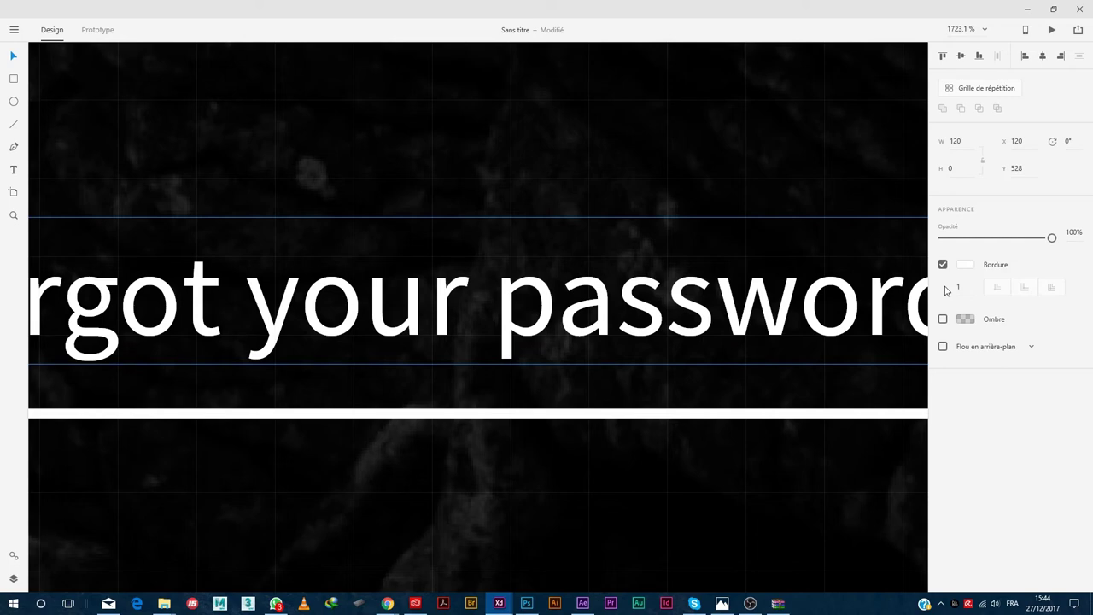
{"action": "key", "text": "5"}
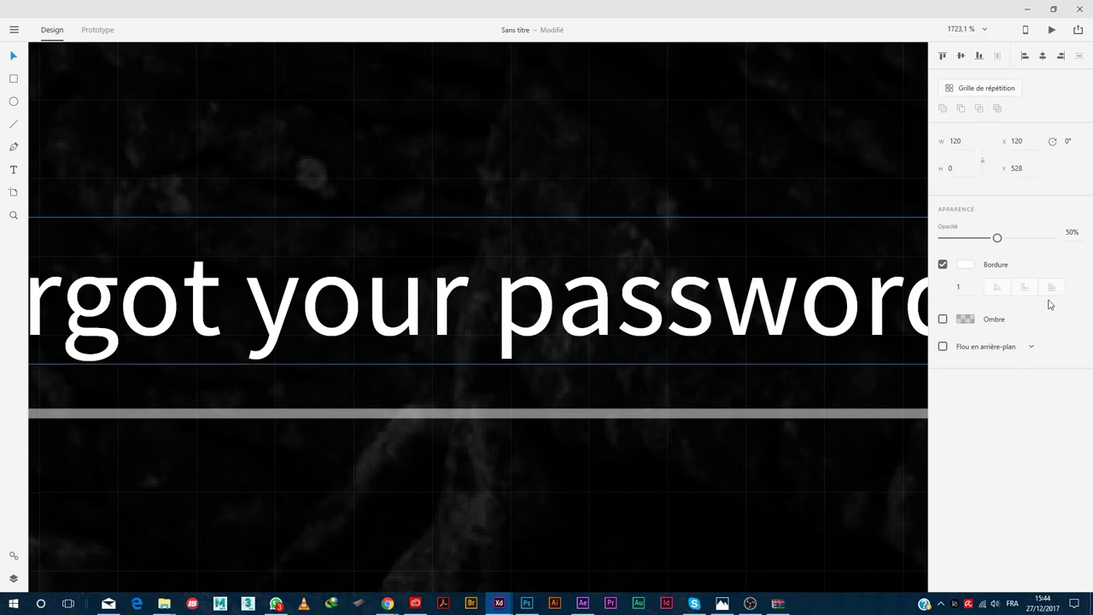
{"action": "left_click_drag", "start_coordinate": [997, 238], "coordinate": [1055, 249]}
{"action": "left_click", "coordinate": [773, 421]}
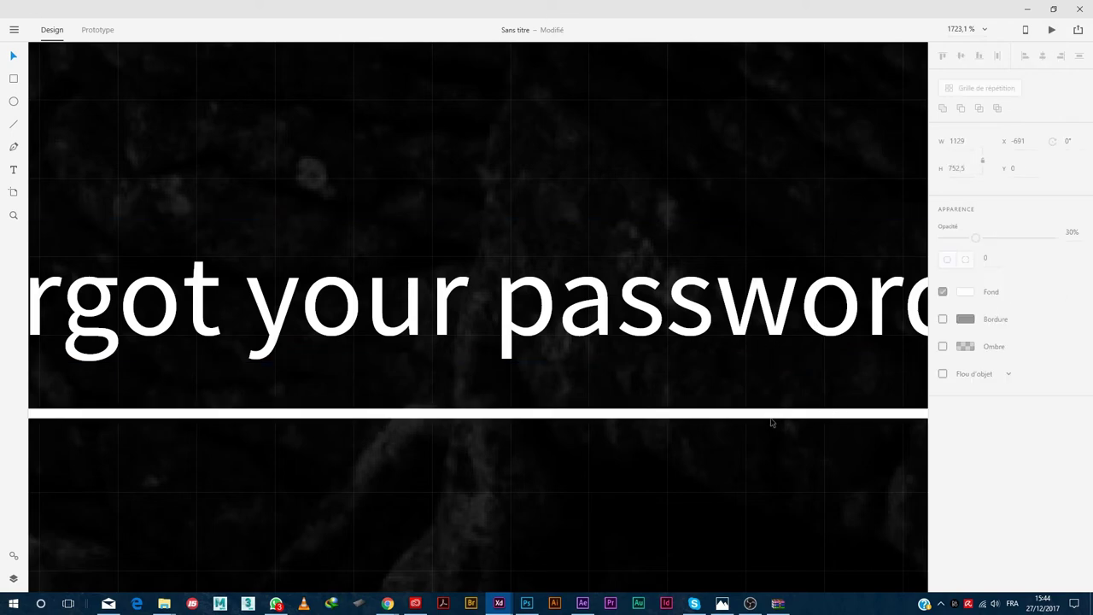
{"action": "left_click", "coordinate": [732, 417]}
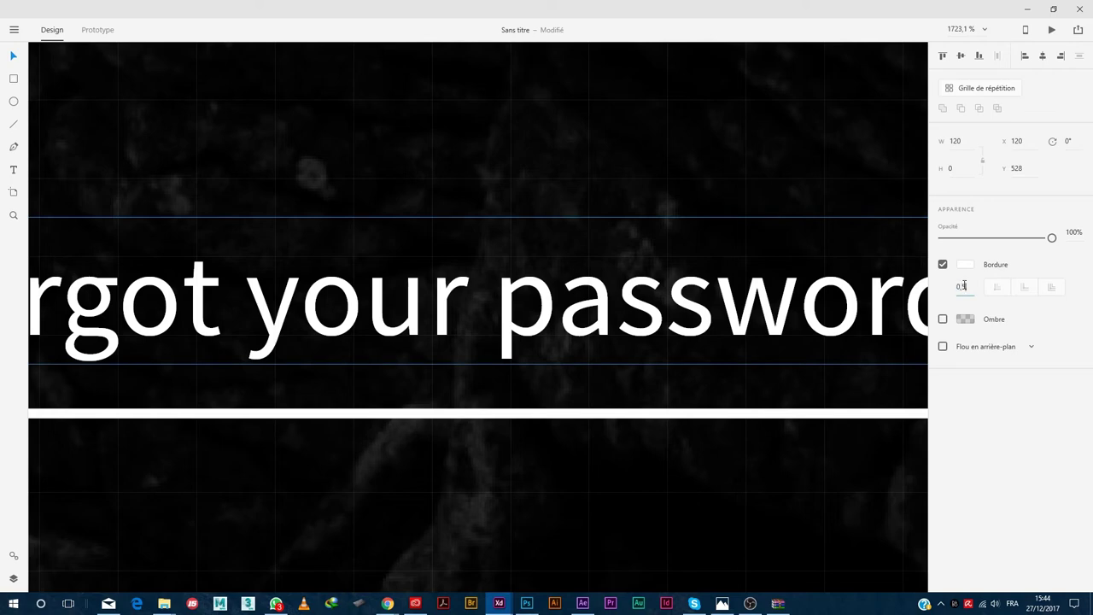
{"action": "key", "text": "Return"}
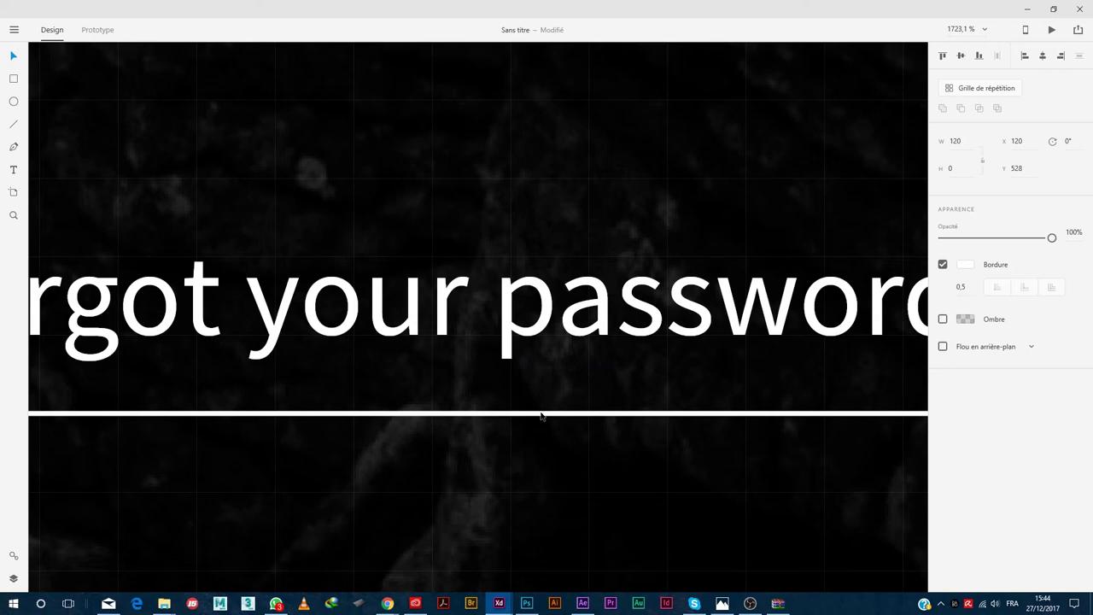
Nudge the line under "Forgot your password ?" up to Y 525, and delete it
{"action": "key", "text": "Up"}
{"action": "key", "text": "Up"}
{"action": "key", "text": "Up"}
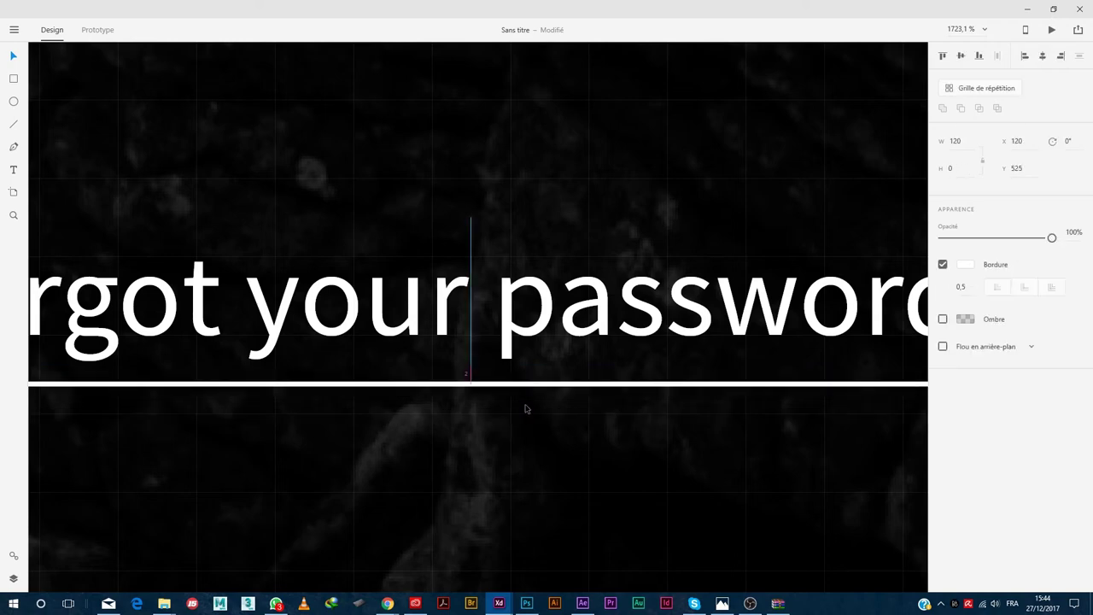
{"action": "scroll", "coordinate": [526, 409], "scroll_direction": "down", "scroll_amount": 5, "text": "ctrl"}
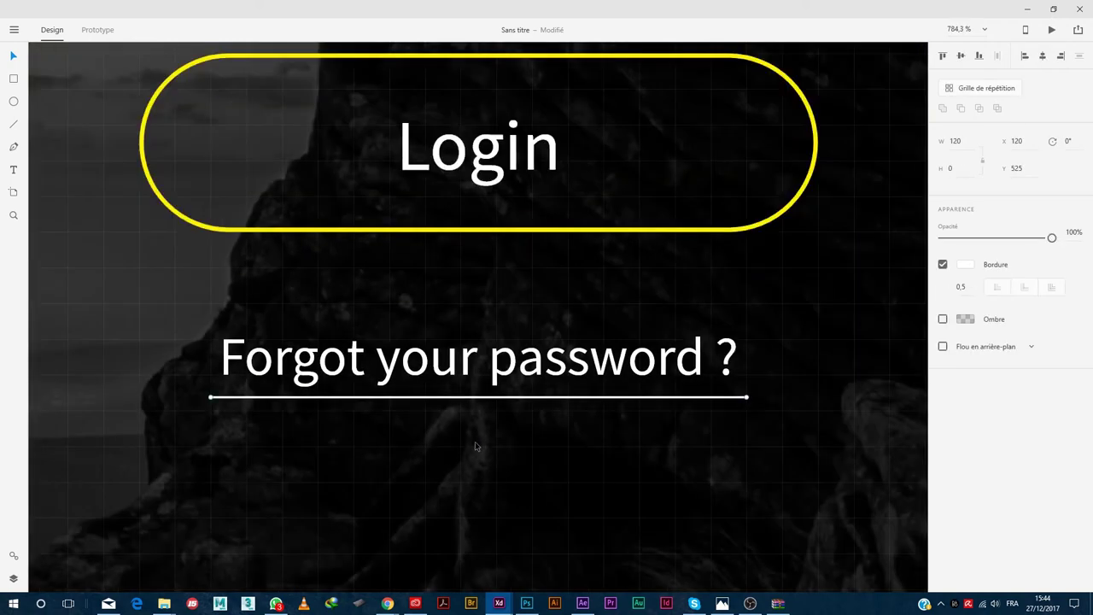
{"action": "scroll", "coordinate": [476, 445], "scroll_direction": "down", "scroll_amount": 2, "text": "ctrl"}
{"action": "scroll", "coordinate": [475, 446], "scroll_direction": "down", "scroll_amount": 3, "text": "ctrl"}
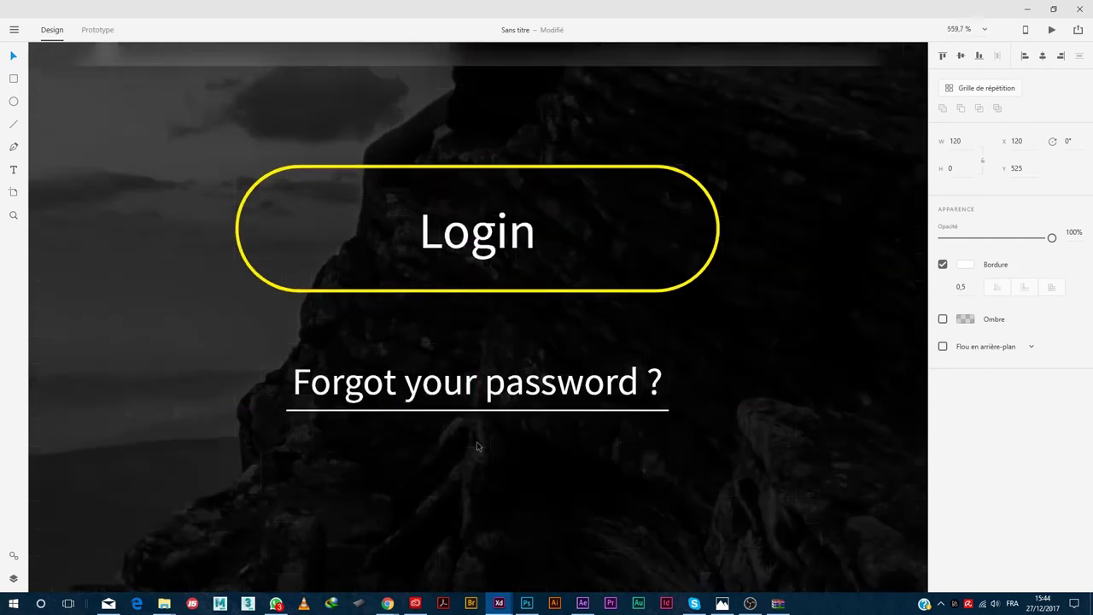
{"action": "key", "text": "Delete"}
Underline the "Forgot your password ?" text
{"action": "left_click", "coordinate": [495, 401]}
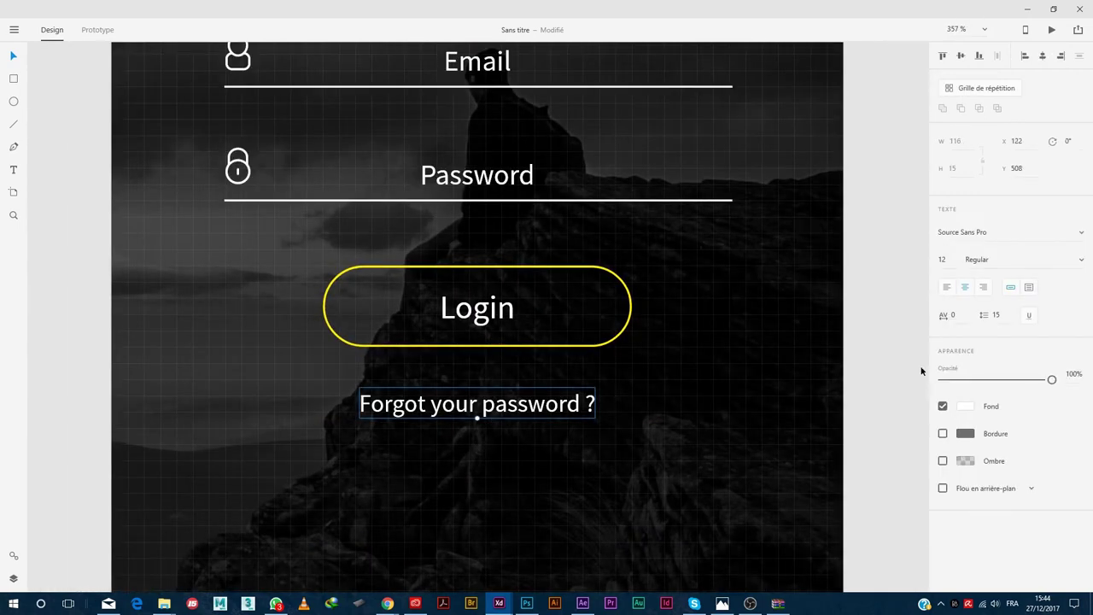
{"action": "left_click", "coordinate": [1029, 316]}
{"action": "left_click", "coordinate": [453, 406]}
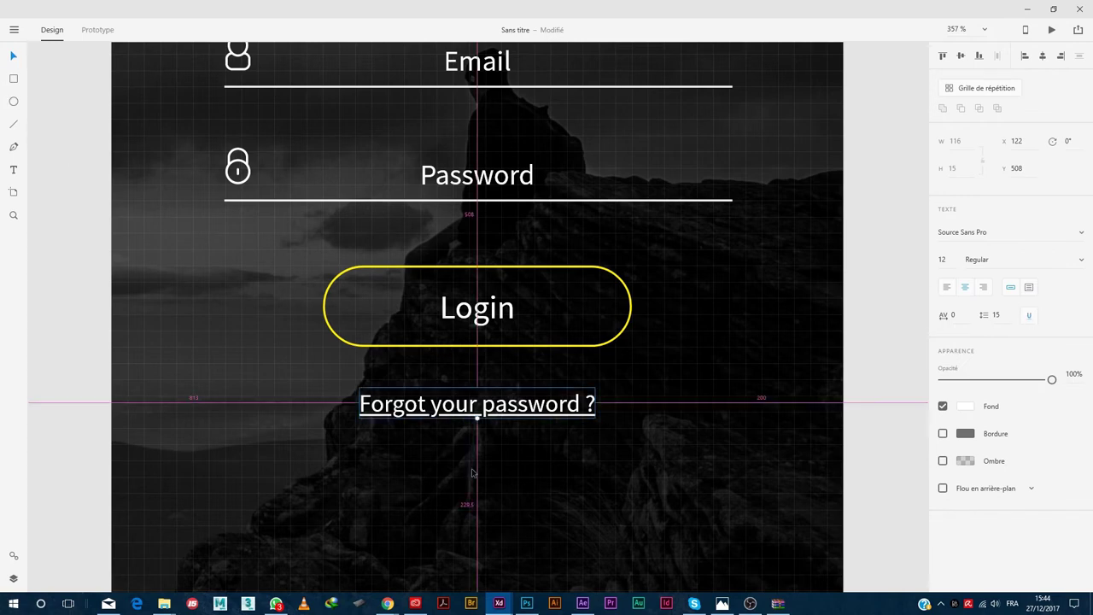
Paste the Facebook, Twitter and Google icons and place them in a row below the forgot-password link at Y 560
{"action": "scroll", "coordinate": [475, 418], "scroll_direction": "down", "scroll_amount": 2}
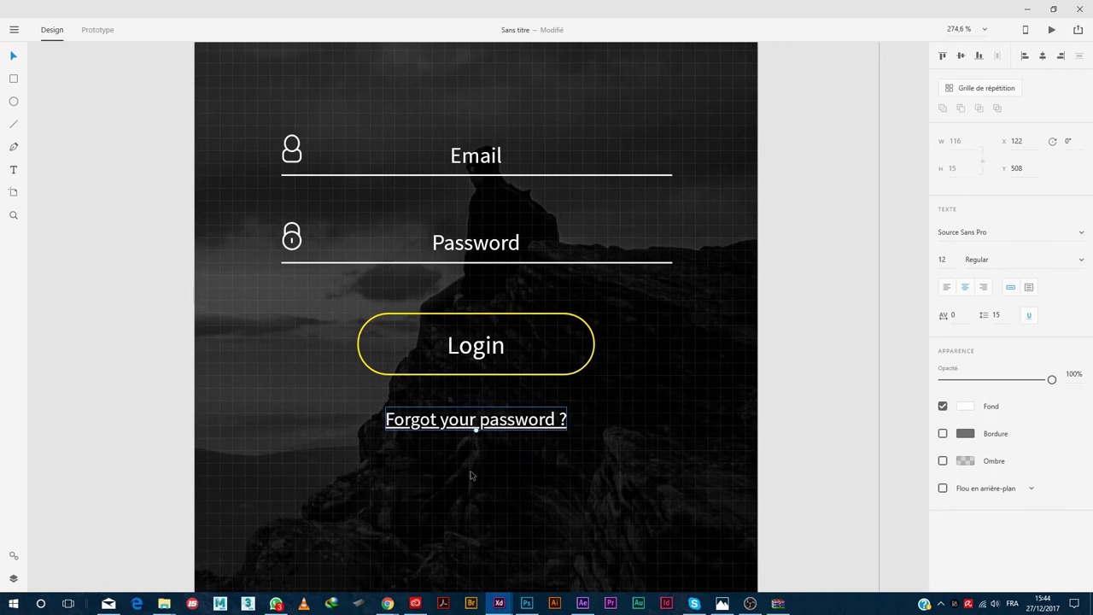
{"action": "scroll", "coordinate": [465, 492], "scroll_direction": "down", "scroll_amount": 1}
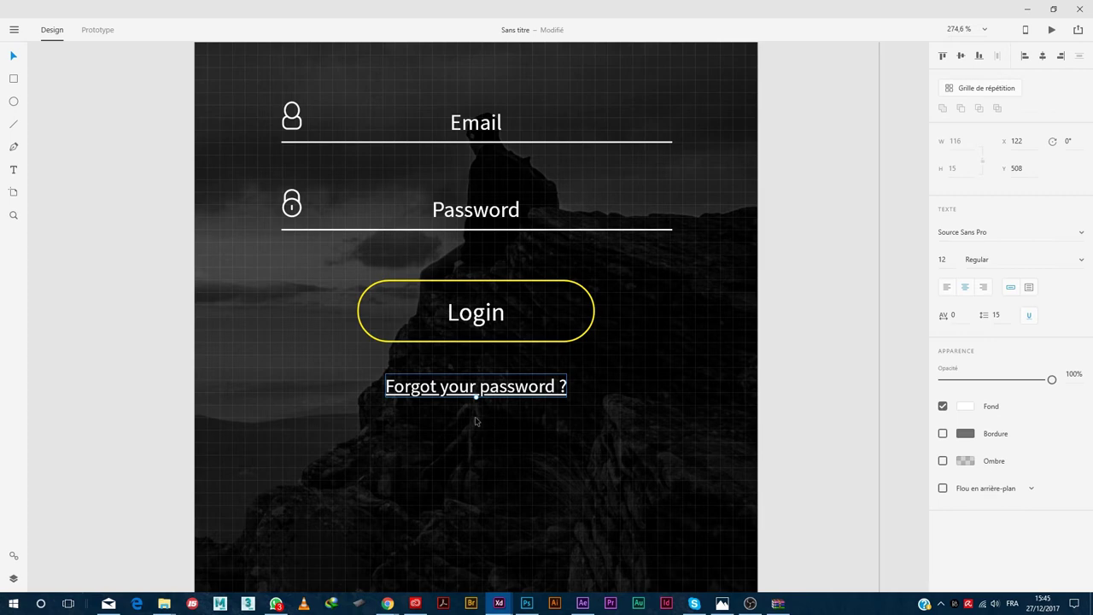
{"action": "scroll", "coordinate": [476, 420], "scroll_direction": "down", "scroll_amount": 1}
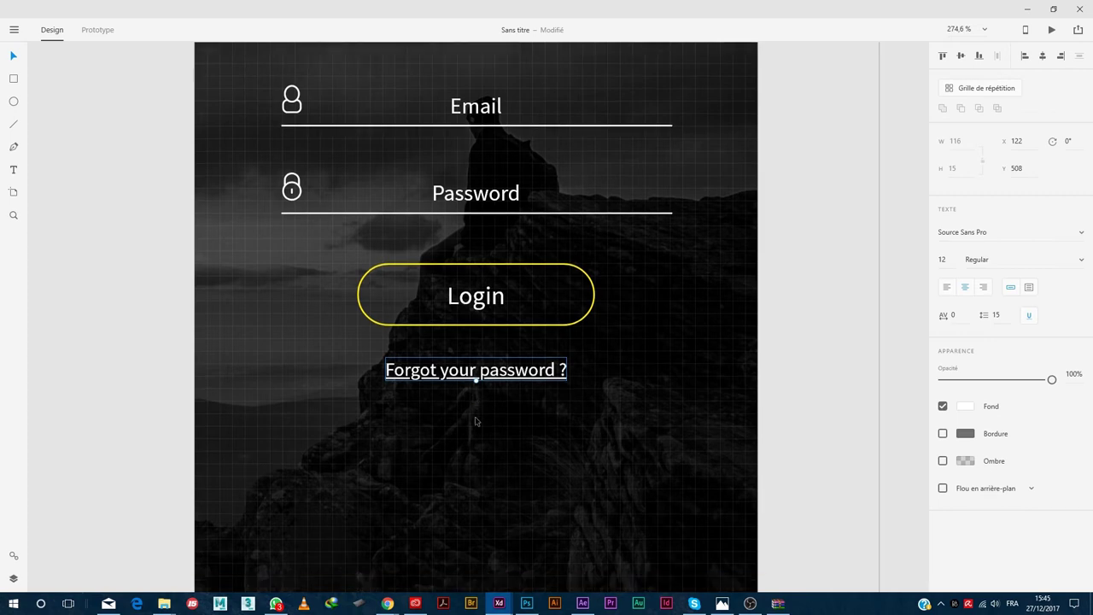
{"action": "scroll", "coordinate": [476, 420], "scroll_direction": "down", "scroll_amount": 4}
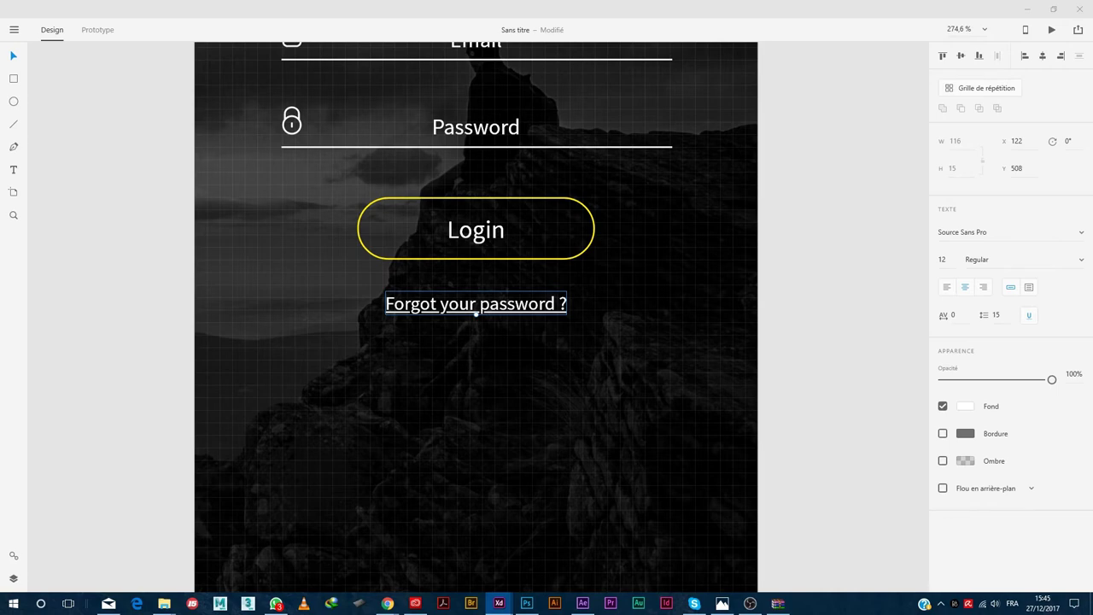
{"action": "right_click", "coordinate": [461, 357]}
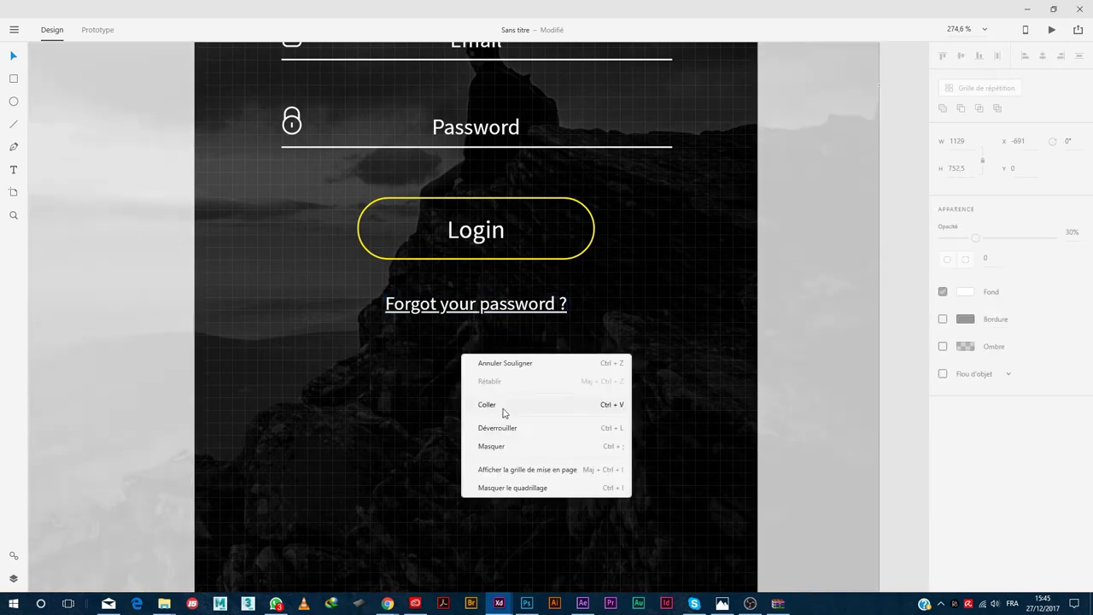
{"action": "left_click", "coordinate": [502, 409]}
{"action": "left_click_drag", "start_coordinate": [444, 346], "coordinate": [469, 386]}
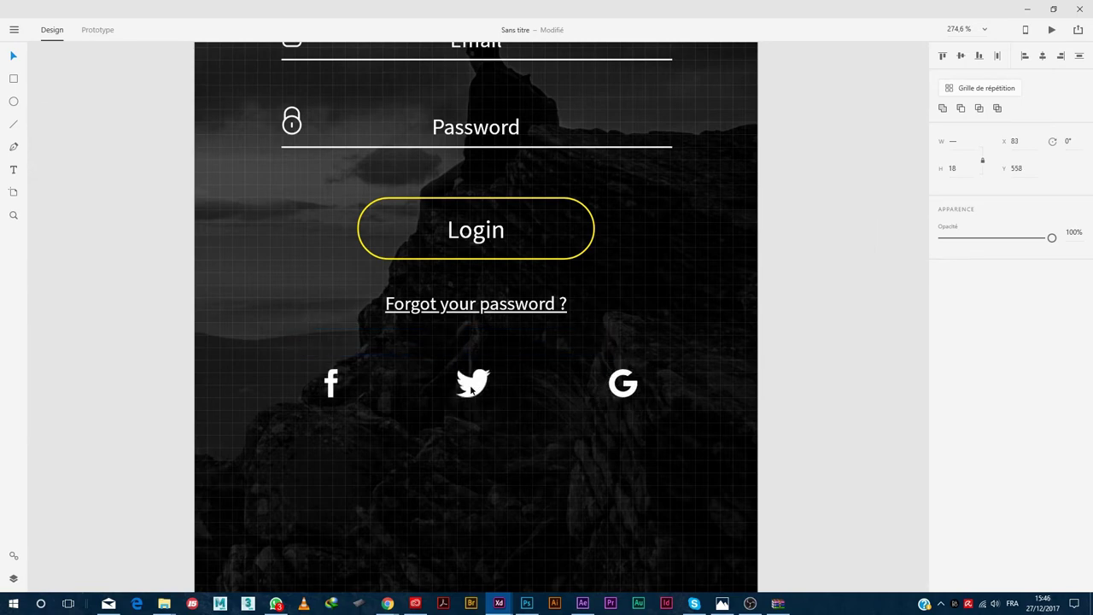
{"action": "left_click_drag", "start_coordinate": [468, 388], "coordinate": [469, 390]}
Draw a 24 × 24 square without fill or border just below the Twitter icon
{"action": "double_click", "coordinate": [467, 387]}
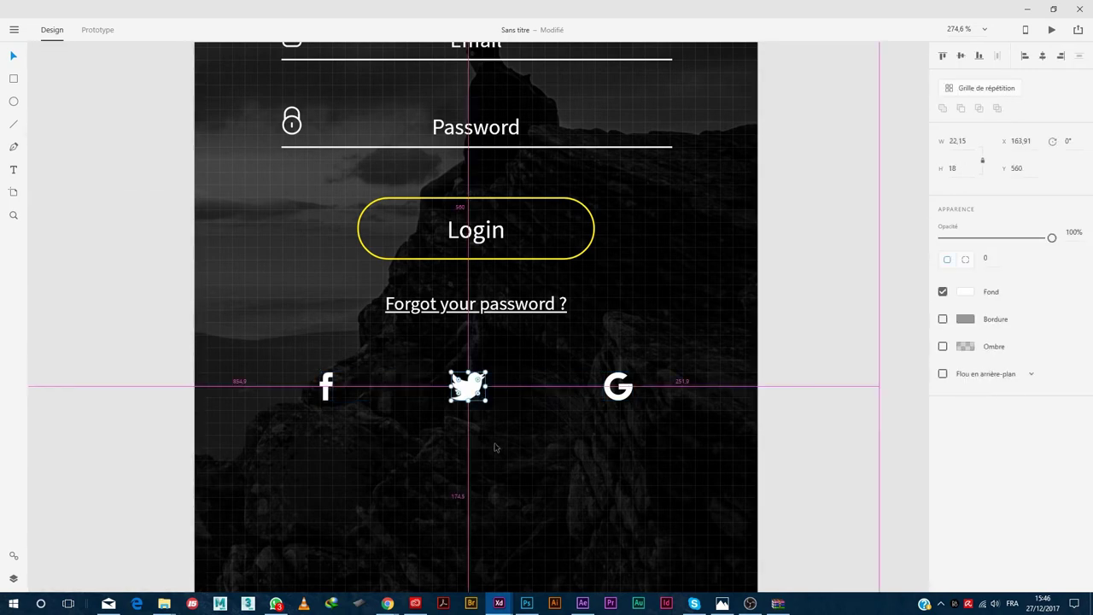
{"action": "scroll", "coordinate": [599, 463], "scroll_direction": "up", "scroll_amount": 5}
{"action": "scroll", "coordinate": [256, 301], "scroll_direction": "down", "scroll_amount": 2}
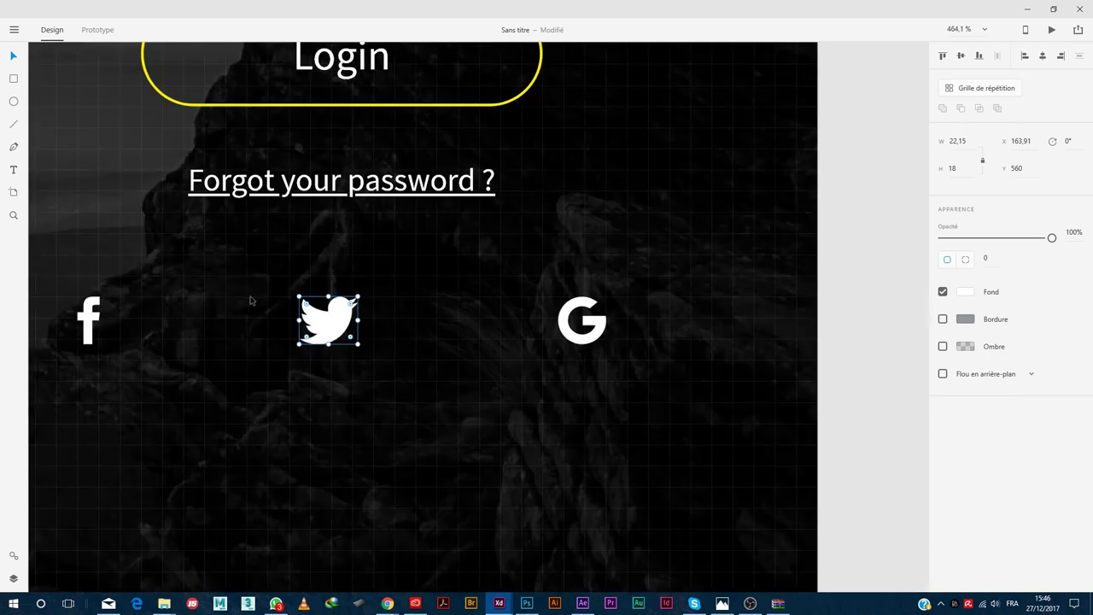
{"action": "scroll", "coordinate": [247, 302], "scroll_direction": "up", "scroll_amount": 2}
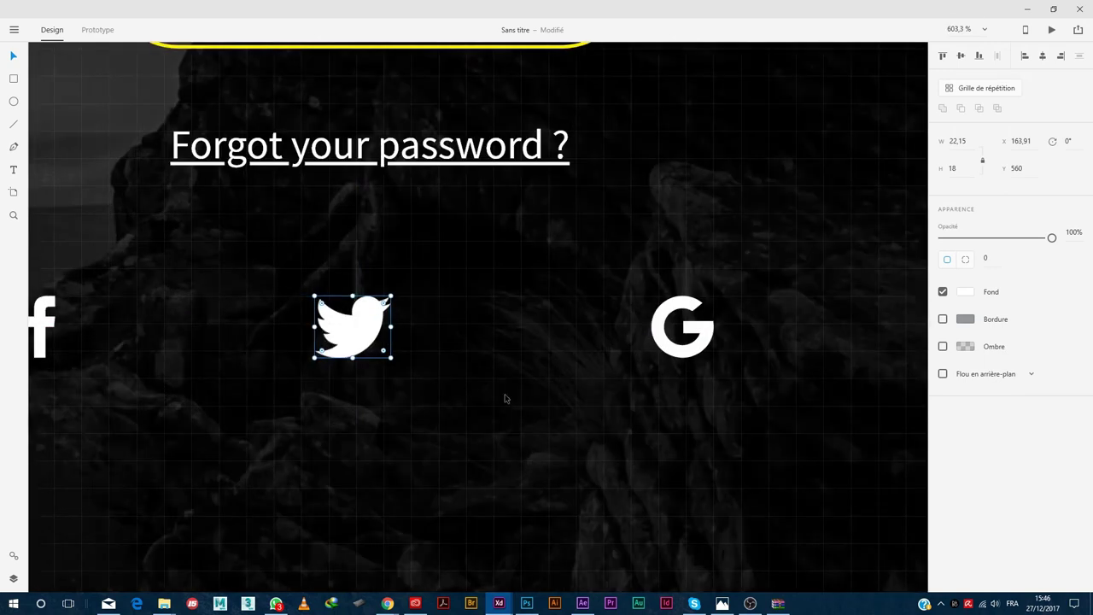
{"action": "scroll", "coordinate": [504, 398], "scroll_direction": "down", "scroll_amount": 2}
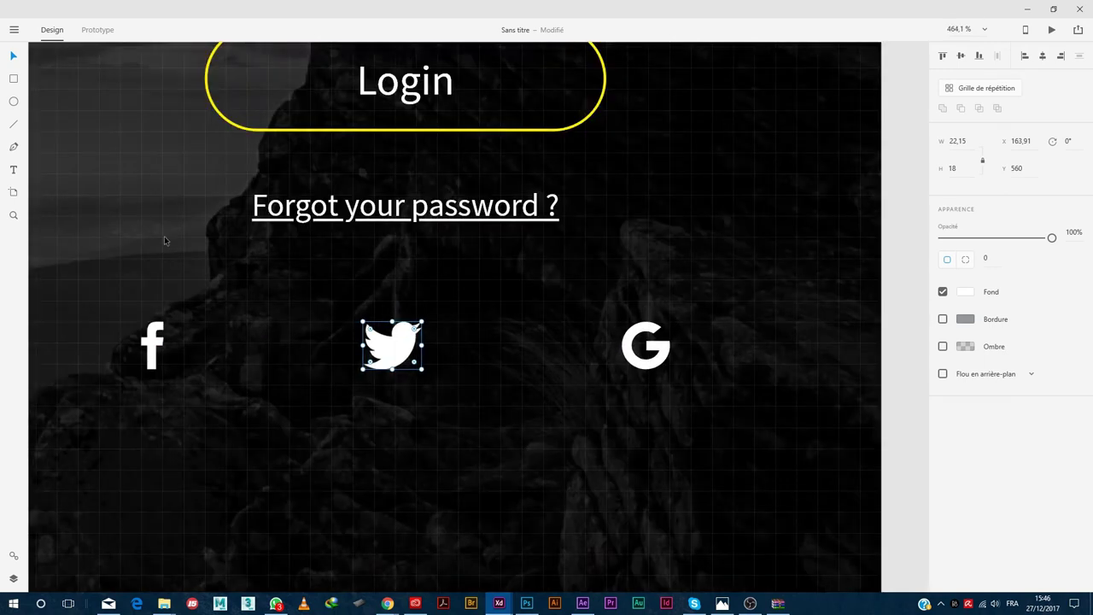
{"action": "left_click", "coordinate": [14, 80]}
{"action": "left_click_drag", "start_coordinate": [353, 407], "coordinate": [417, 469]}
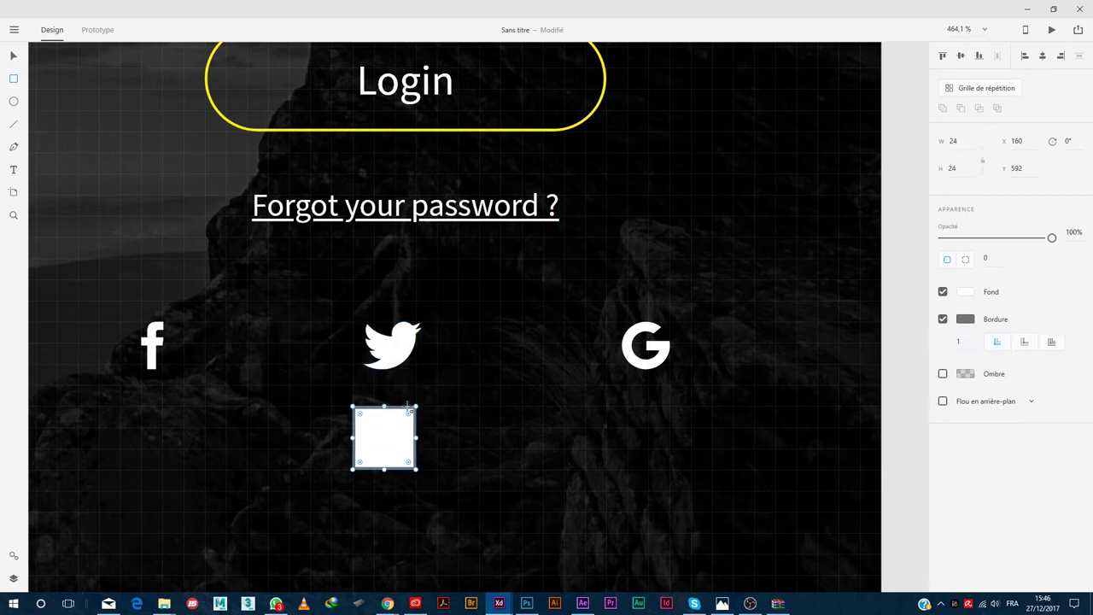
{"action": "left_click", "coordinate": [13, 55]}
{"action": "left_click", "coordinate": [943, 318]}
{"action": "left_click", "coordinate": [942, 291]}
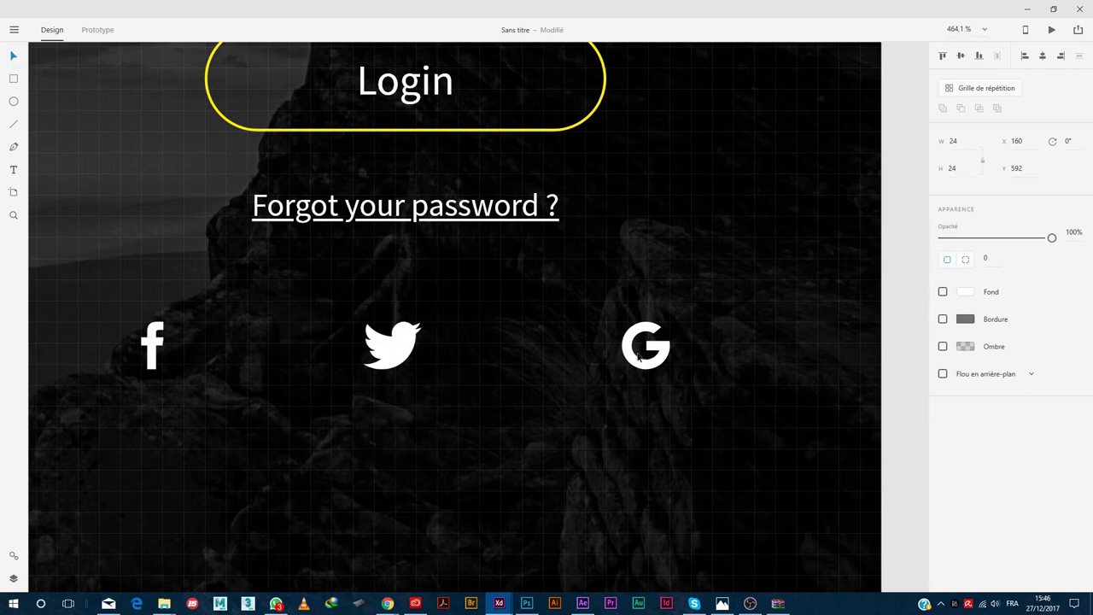
{"action": "left_click", "coordinate": [412, 432]}
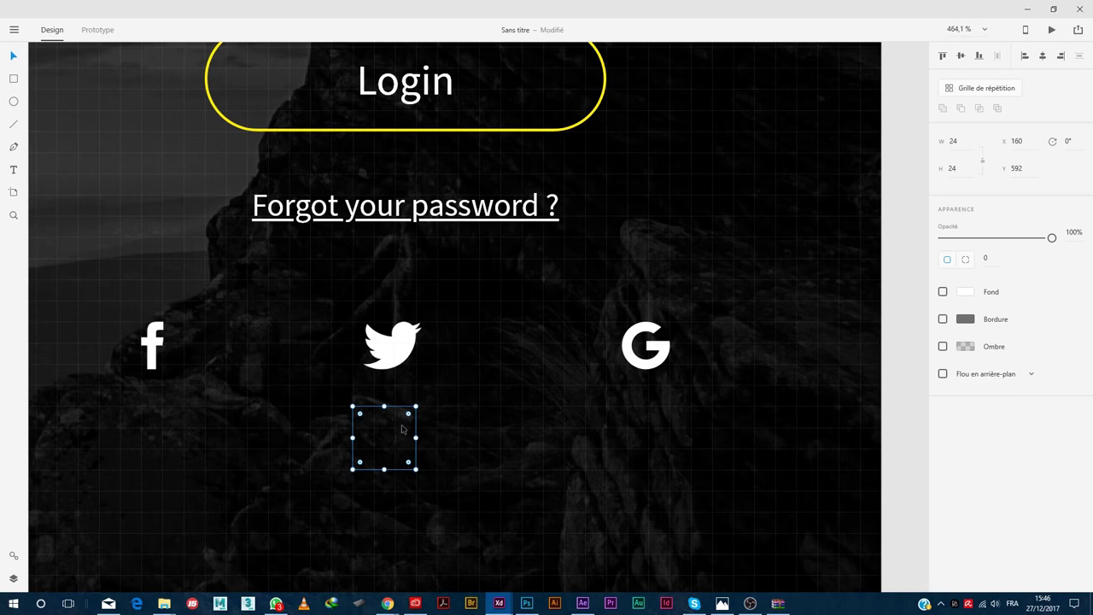
Centre the invisible square on the Twitter icon at X 163, Y 557 and group the two
{"action": "left_click_drag", "start_coordinate": [415, 435], "coordinate": [423, 341]}
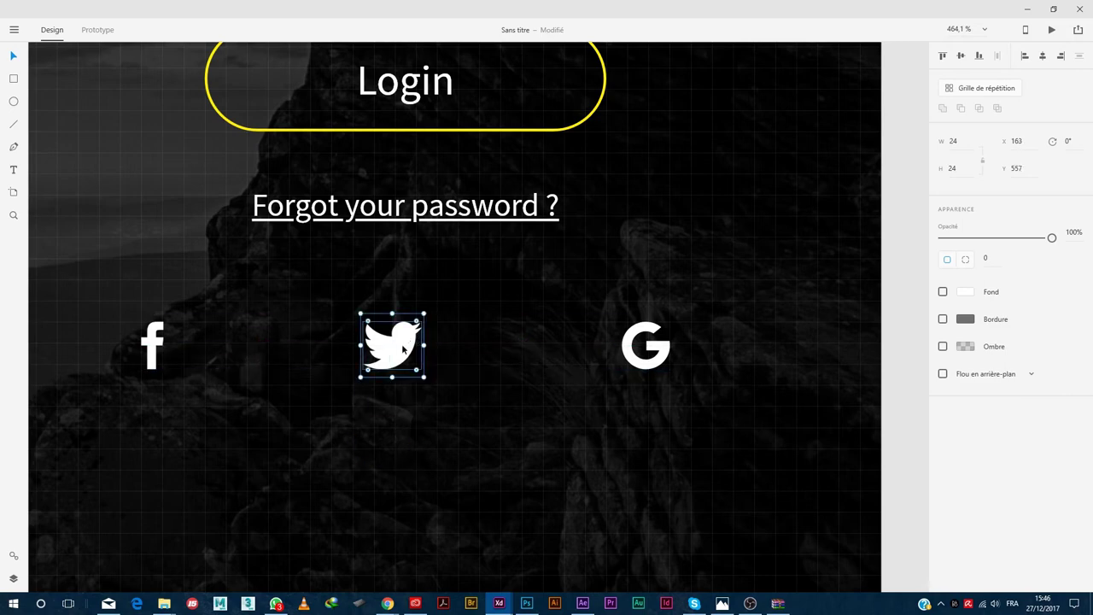
{"action": "left_click_drag", "start_coordinate": [379, 397], "coordinate": [417, 333]}
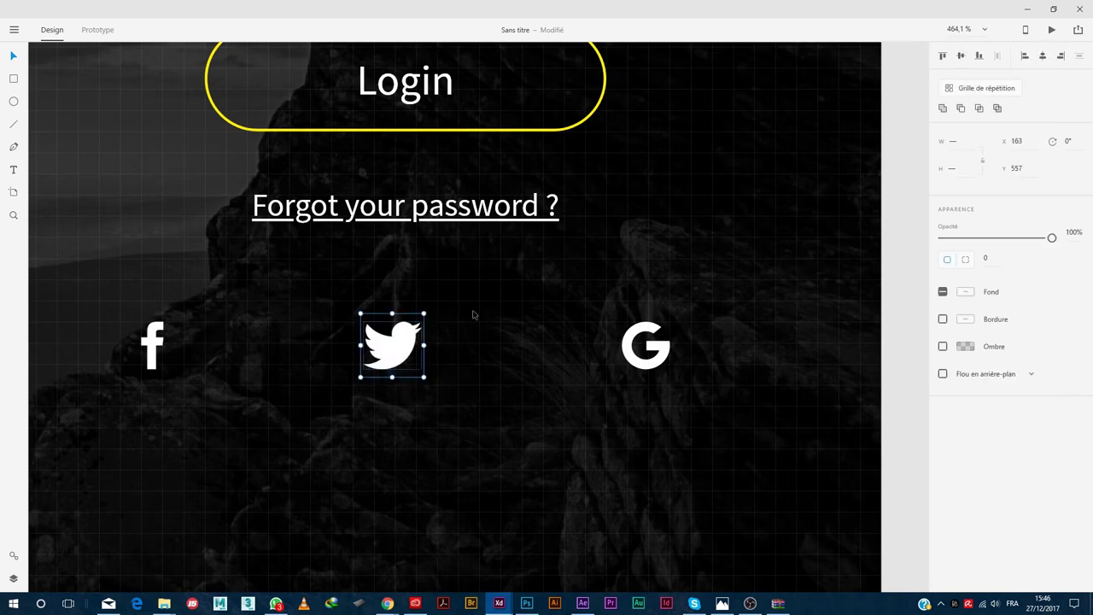
{"action": "right_click", "coordinate": [407, 340]}
{"action": "left_click", "coordinate": [433, 413]}
{"action": "right_click", "coordinate": [403, 363]}
{"action": "left_click", "coordinate": [475, 188]}
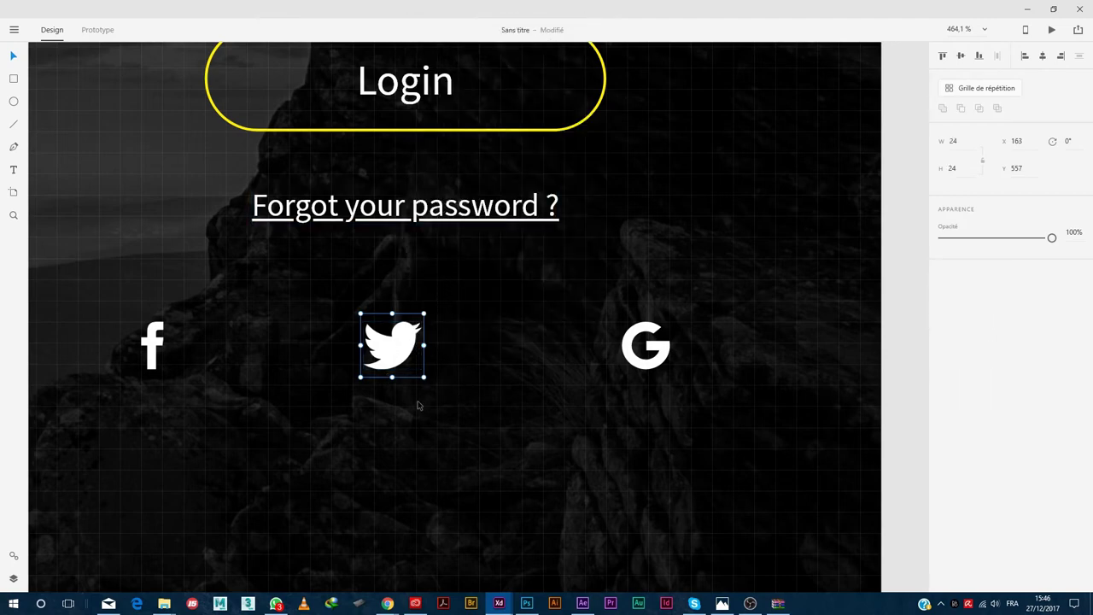
Add 24 × 24 squares without fill or border over the Google and Facebook icons
{"action": "left_click", "coordinate": [656, 359]}
{"action": "left_click", "coordinate": [14, 79]}
{"action": "mouse_move", "coordinate": [606, 321]}
{"action": "left_mouse_down"}
{"action": "mouse_move", "coordinate": [669, 384]}
{"action": "mouse_move", "coordinate": [184, 342]}
{"action": "left_mouse_up"}
{"action": "left_click", "coordinate": [944, 319]}
{"action": "left_click", "coordinate": [942, 292]}
{"action": "left_click", "coordinate": [14, 56]}
Centre the Google icon and its square on each other in both directions and group them
{"action": "left_click_drag", "start_coordinate": [585, 299], "coordinate": [691, 400]}
{"action": "left_click", "coordinate": [961, 56]}
{"action": "left_click", "coordinate": [1042, 56]}
{"action": "right_click", "coordinate": [655, 366]}
{"action": "left_click", "coordinate": [709, 167]}
Centre the Facebook icon and its square on each other in both directions and group them
{"action": "left_click_drag", "start_coordinate": [232, 291], "coordinate": [150, 382]}
{"action": "left_click", "coordinate": [1024, 56]}
{"action": "left_click", "coordinate": [979, 57]}
{"action": "left_click", "coordinate": [960, 56]}
{"action": "left_click", "coordinate": [1043, 56]}
{"action": "right_click", "coordinate": [174, 340]}
{"action": "left_click", "coordinate": [227, 154]}
Distribute the Facebook, Twitter and Google icon groups evenly in the horizontal direction
{"action": "left_click_drag", "start_coordinate": [98, 286], "coordinate": [713, 405]}
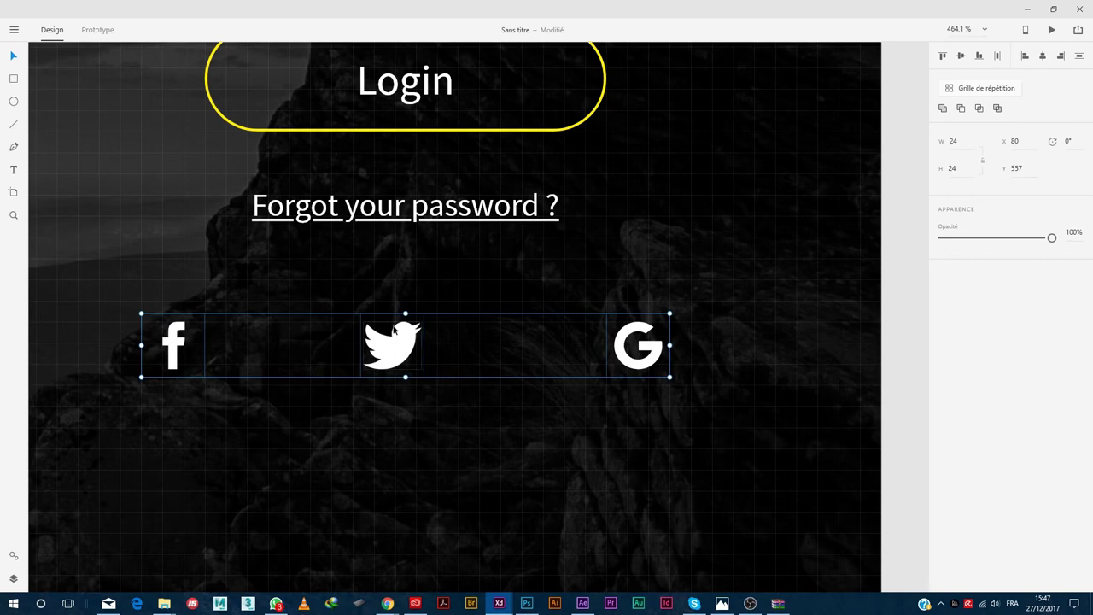
{"action": "left_click", "coordinate": [1041, 57]}
{"action": "key", "text": "ctrl+z"}
{"action": "left_click", "coordinate": [996, 57]}
Group the three social icons and move the group lower on the artboard
{"action": "key", "text": "ctrl+g"}
{"action": "left_click_drag", "start_coordinate": [400, 345], "coordinate": [405, 492]}
{"action": "scroll", "coordinate": [433, 350], "scroll_direction": "down", "scroll_amount": 4}
Duplicate the Password label below the forgot-password link and set the copy's font size to 12
{"action": "left_click", "coordinate": [419, 160]}
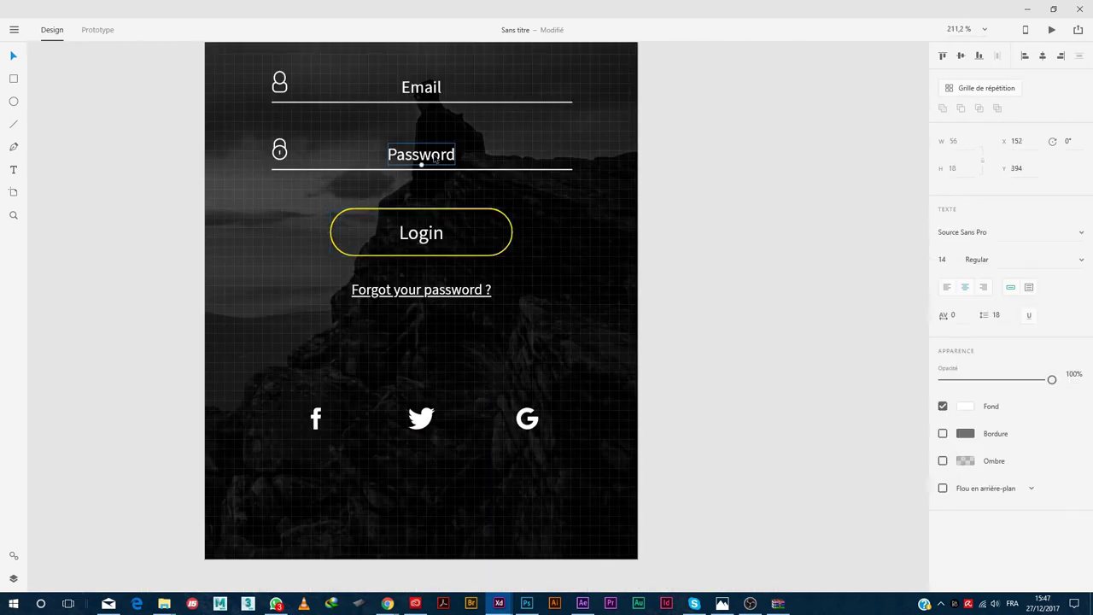
{"action": "left_click_drag", "start_coordinate": [419, 162], "coordinate": [419, 352]}
{"action": "scroll", "coordinate": [424, 372], "scroll_direction": "up", "scroll_amount": 3}
{"action": "left_click", "coordinate": [942, 260]}
{"action": "type", "text": "12"}
{"action": "key", "text": "Return"}
Give the label copy a thinner font style and replace its text with "Or login with"
{"action": "left_click", "coordinate": [1068, 259]}
{"action": "left_click", "coordinate": [990, 320]}
{"action": "double_click", "coordinate": [420, 328]}
{"action": "type", "text": "Or login with"}
{"action": "key", "text": "Escape"}
Draw a horizontal line beside the "Or login with" text and colour its border white
{"action": "mouse_move", "coordinate": [490, 337]}
{"action": "left_mouse_down"}
{"action": "mouse_move", "coordinate": [636, 338]}
{"action": "mouse_move", "coordinate": [284, 339]}
{"action": "mouse_move", "coordinate": [317, 339]}
{"action": "left_mouse_up"}
{"action": "key", "text": "v"}
{"action": "left_click", "coordinate": [965, 264]}
{"action": "left_click", "coordinate": [790, 170]}
{"action": "left_click", "coordinate": [705, 281]}
Align the lines flanking "Or login with" to the right and left ends of the Email and Password underlines
{"action": "scroll", "coordinate": [580, 404], "scroll_direction": "down", "scroll_amount": 2}
{"action": "left_click_drag", "start_coordinate": [595, 366], "coordinate": [615, 367]}
{"action": "left_click", "coordinate": [613, 183], "text": "shift"}
{"action": "left_click", "coordinate": [612, 115], "text": "shift"}
{"action": "left_click", "coordinate": [1060, 56]}
{"action": "left_click", "coordinate": [361, 377]}
{"action": "left_click", "coordinate": [363, 366]}
{"action": "left_click", "coordinate": [363, 182], "text": "shift"}
{"action": "left_click", "coordinate": [1023, 56]}
Align the "Or login with" text and its two flanking lines to a common vertical middle, adjusting the text position slightly
{"action": "left_click", "coordinate": [476, 359]}
{"action": "scroll", "coordinate": [475, 380], "scroll_direction": "up", "scroll_amount": 3}
{"action": "left_click_drag", "start_coordinate": [294, 379], "coordinate": [715, 303]}
{"action": "left_click", "coordinate": [977, 56]}
{"action": "left_click", "coordinate": [960, 56]}
{"action": "scroll", "coordinate": [524, 384], "scroll_direction": "up", "scroll_amount": 2}
{"action": "left_click_drag", "start_coordinate": [474, 309], "coordinate": [472, 300]}
{"action": "left_click", "coordinate": [227, 287]}
{"action": "left_click", "coordinate": [719, 288], "text": "shift"}
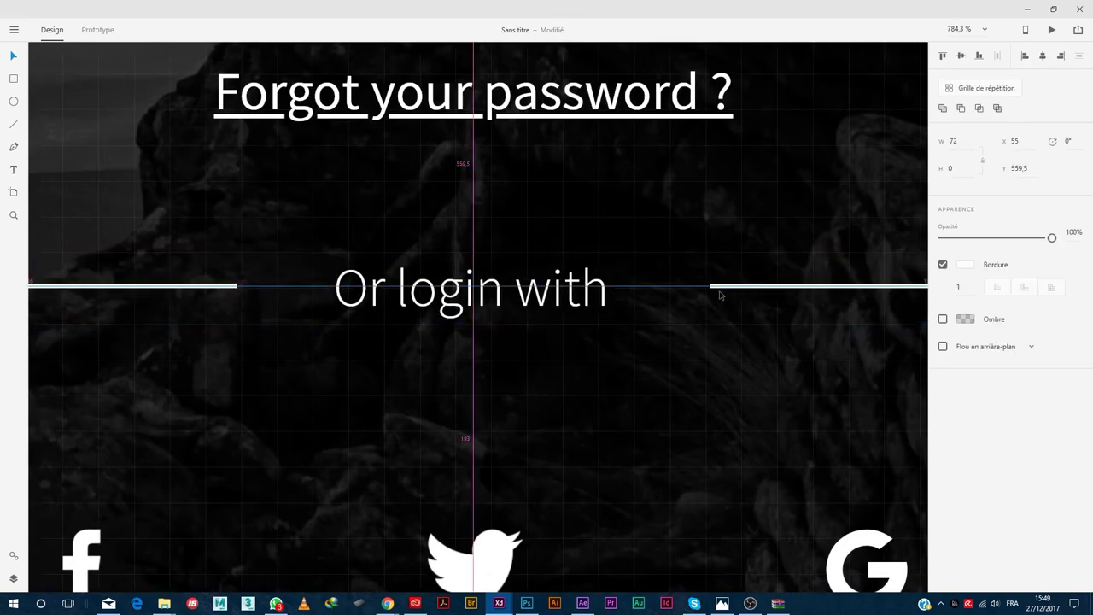
Move the social icon group up closer to the "Or login with" row
{"action": "scroll", "coordinate": [719, 292], "scroll_direction": "up", "scroll_amount": 6}
{"action": "scroll", "coordinate": [649, 359], "scroll_direction": "down", "scroll_amount": 10}
{"action": "left_click_drag", "start_coordinate": [521, 434], "coordinate": [522, 404]}
{"action": "scroll", "coordinate": [450, 496], "scroll_direction": "down", "scroll_amount": 5}
{"action": "left_click", "coordinate": [439, 504]}
Set the character spacing of the Email and Password labels to 100
{"action": "left_click", "coordinate": [482, 271]}
{"action": "left_click", "coordinate": [489, 314], "text": "shift"}
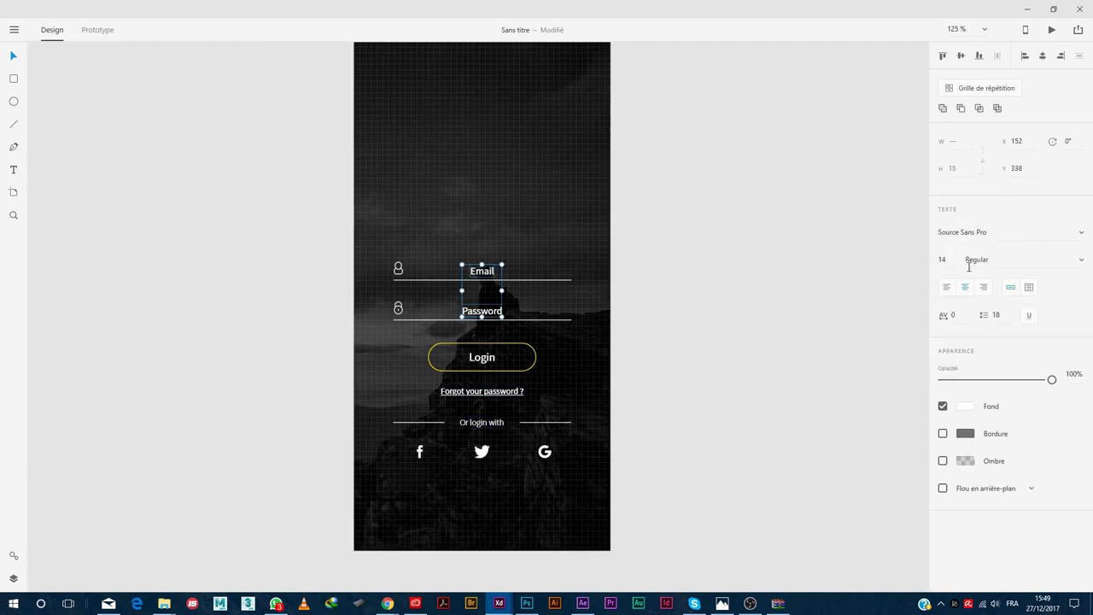
{"action": "left_click", "coordinate": [956, 314]}
{"action": "type", "text": "100"}
{"action": "key", "text": "Return"}
Set the font style of the Email and Password labels to Light
{"action": "left_click", "coordinate": [1027, 259]}
{"action": "left_click", "coordinate": [999, 305]}
{"action": "left_click", "coordinate": [993, 260]}
{"action": "left_click", "coordinate": [981, 381]}
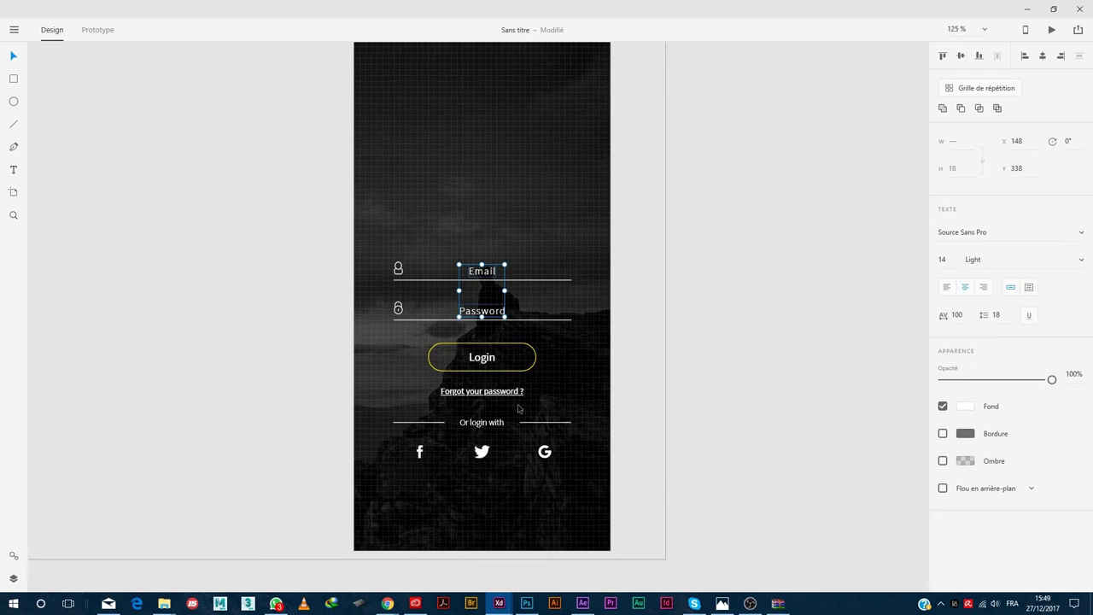
{"action": "left_click", "coordinate": [483, 392]}
{"action": "left_click", "coordinate": [986, 259]}
{"action": "left_click", "coordinate": [480, 273], "text": "shift"}
{"action": "left_click", "coordinate": [674, 141]}
Duplicate the Password label near the artboard's bottom edge, at X 148, Y 706
{"action": "left_click_drag", "start_coordinate": [483, 312], "coordinate": [484, 536]}
{"action": "scroll", "coordinate": [475, 564], "scroll_direction": "up", "scroll_amount": 6}
{"action": "scroll", "coordinate": [529, 421], "scroll_direction": "down", "scroll_amount": 2}
Replace the copied label's text with "Don't have account? register here"
{"action": "double_click", "coordinate": [504, 414]}
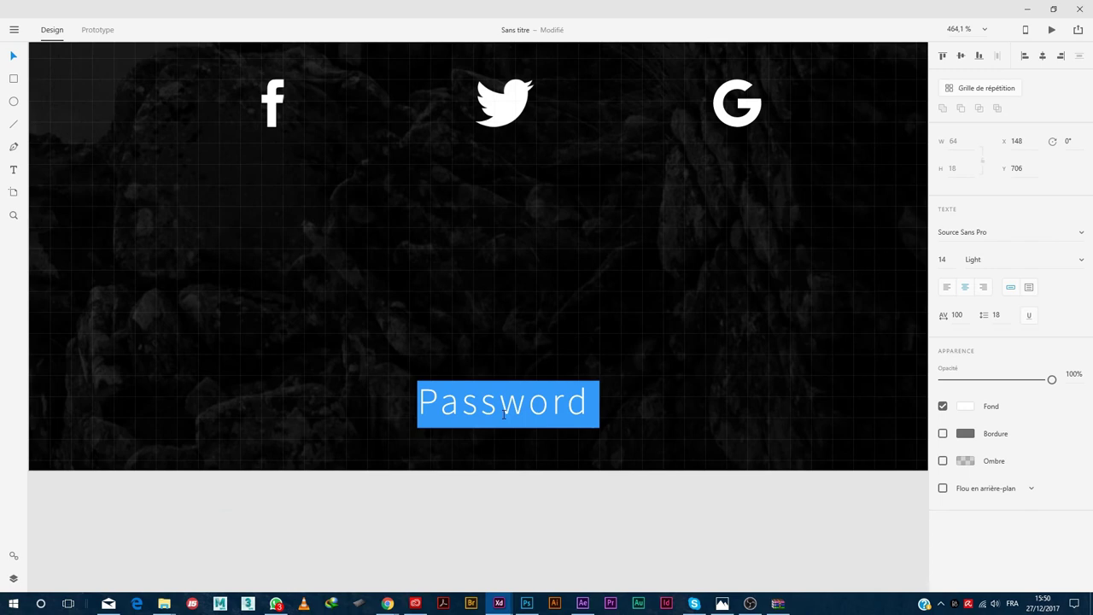
{"action": "type", "text": "Don"}
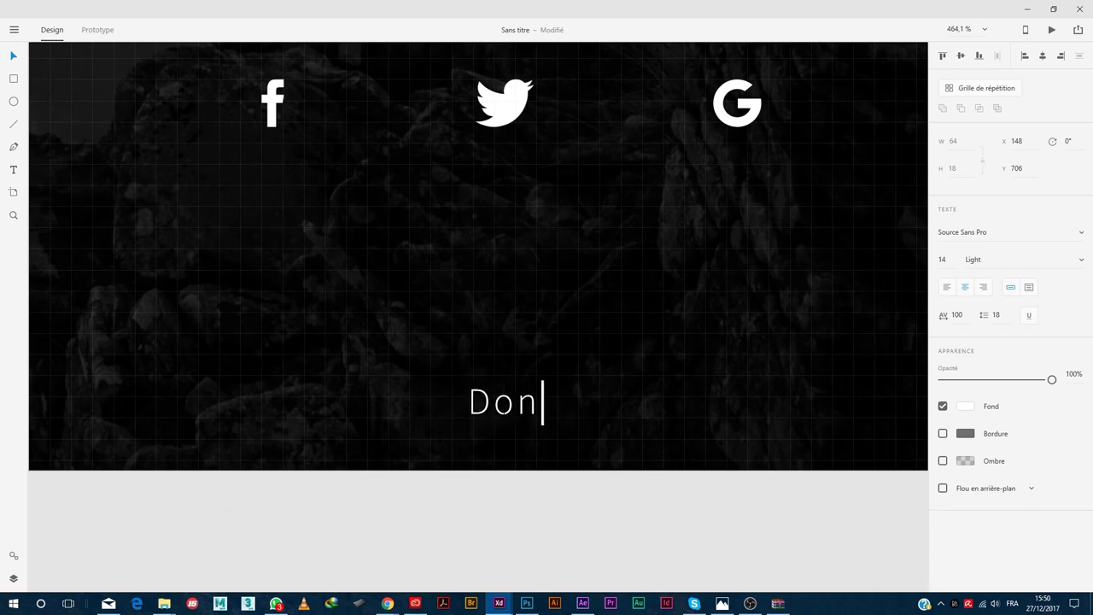
{"action": "type", "text": "'"}
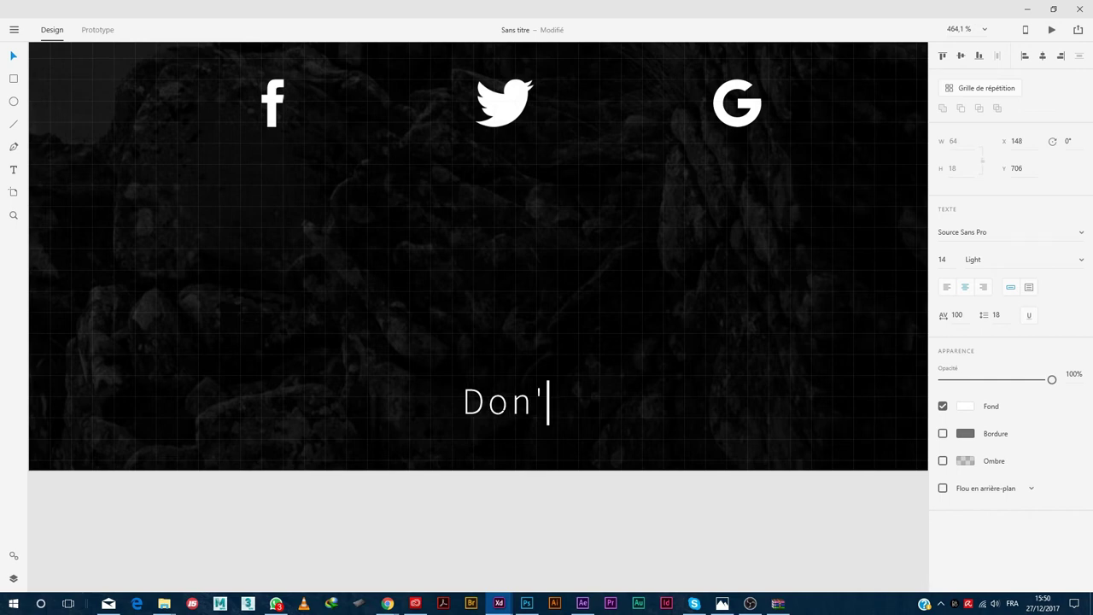
{"action": "type", "text": "t hav"}
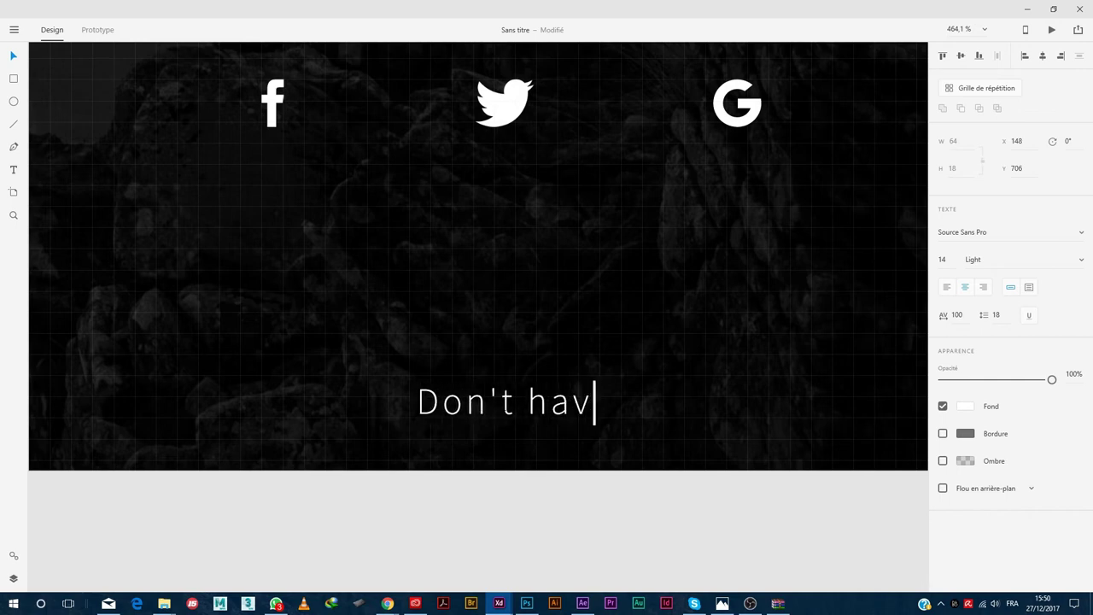
{"action": "type", "text": "e account"}
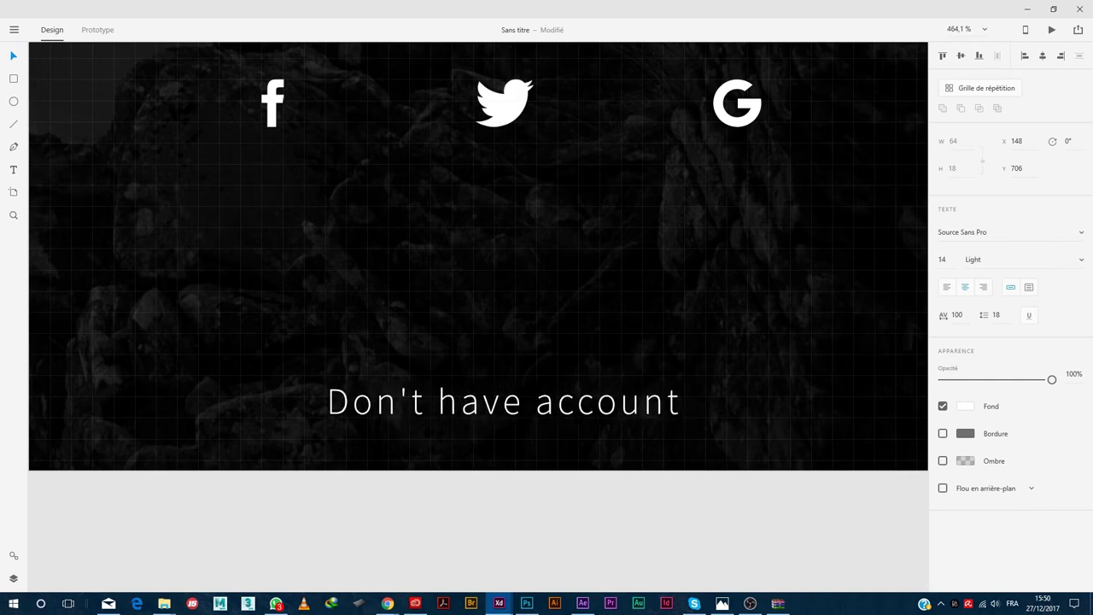
{"action": "type", "text": "? "}
{"action": "type", "text": "Sign"}
{"action": "key", "text": "BackSpace"}
{"action": "key", "text": "BackSpace"}
{"action": "key", "text": "BackSpace"}
{"action": "key", "text": "BackSpace"}
{"action": "type", "text": "register"}
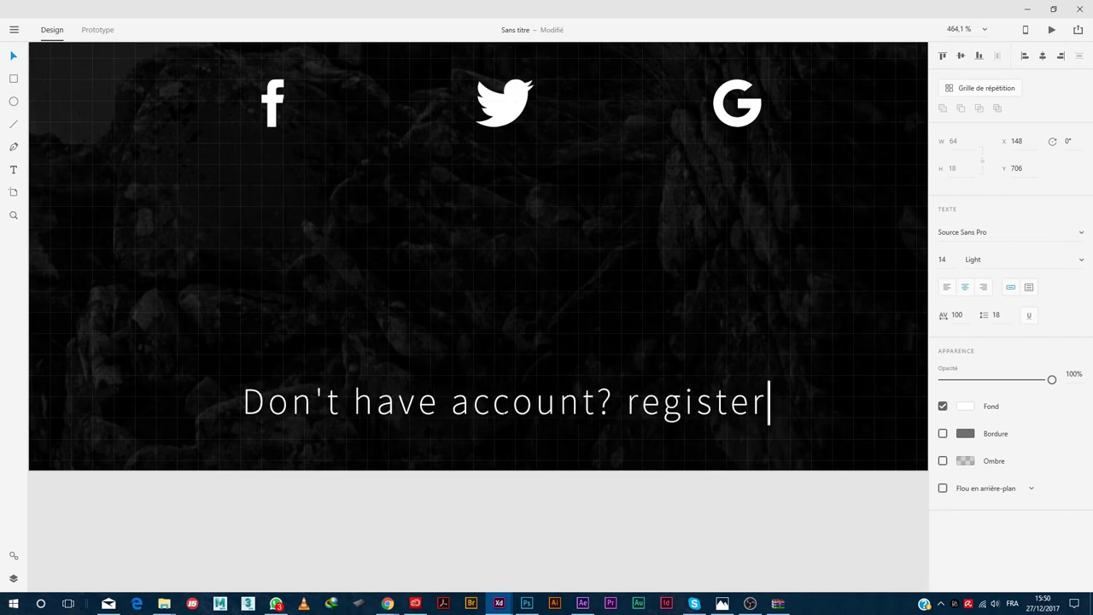
{"action": "type", "text": " here"}
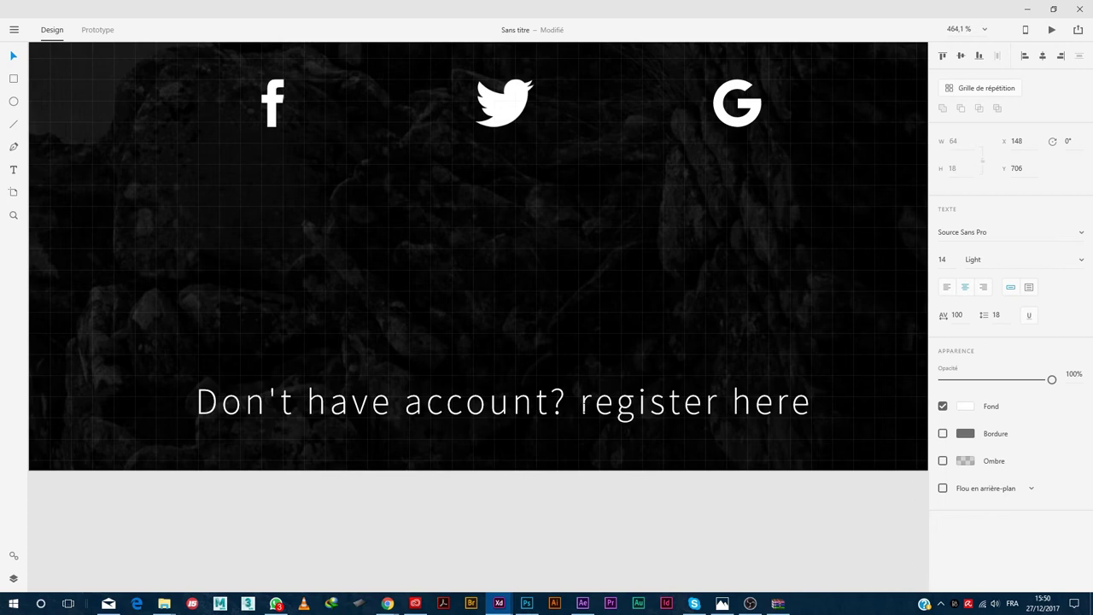
Set "register here" in the bottom line to the Regular style and capitalise its first letter
{"action": "left_click_drag", "start_coordinate": [581, 402], "coordinate": [813, 418]}
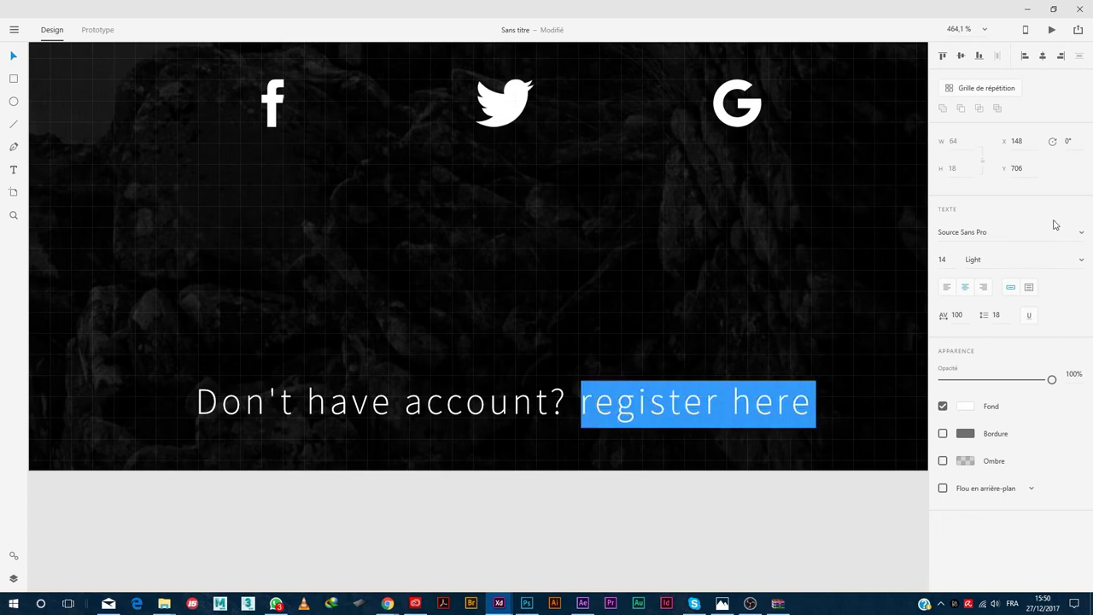
{"action": "left_click", "coordinate": [1079, 265]}
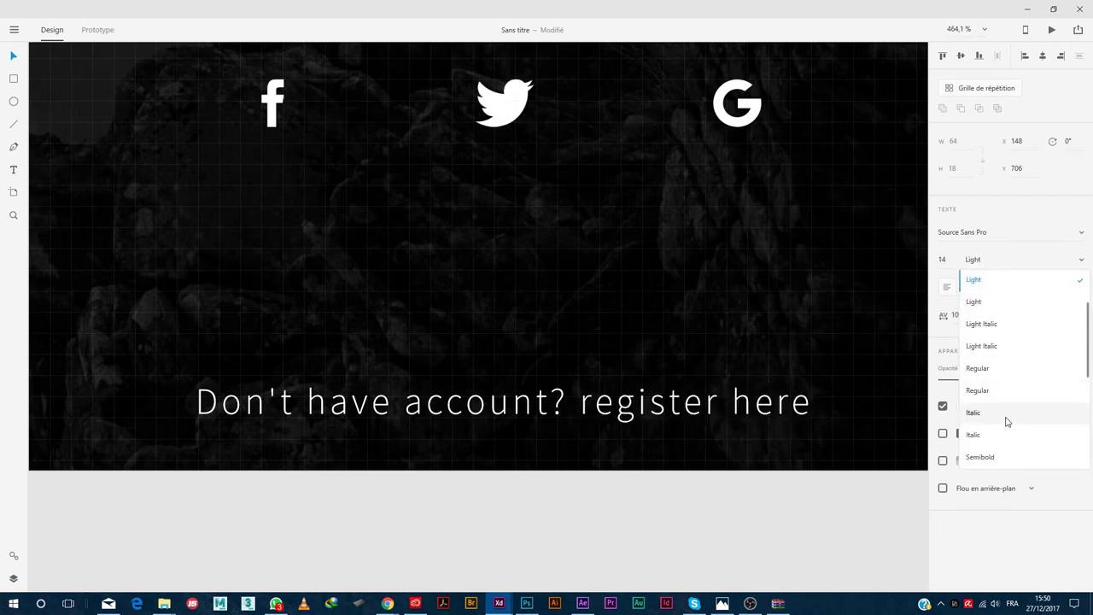
{"action": "left_click", "coordinate": [1000, 373]}
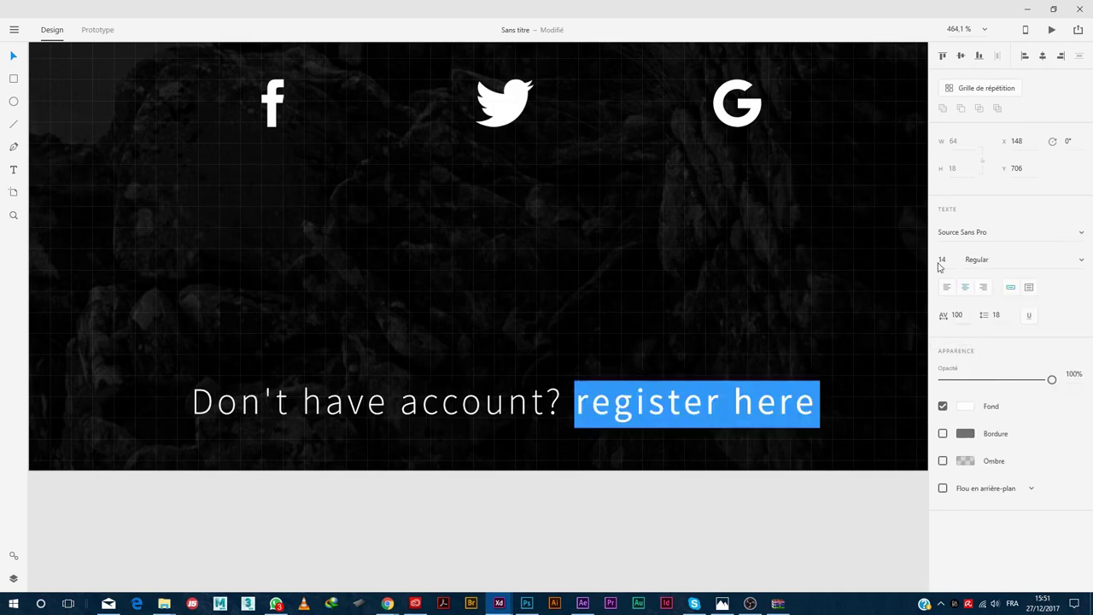
{"action": "left_click", "coordinate": [576, 401]}
{"action": "key", "text": "shift+Right"}
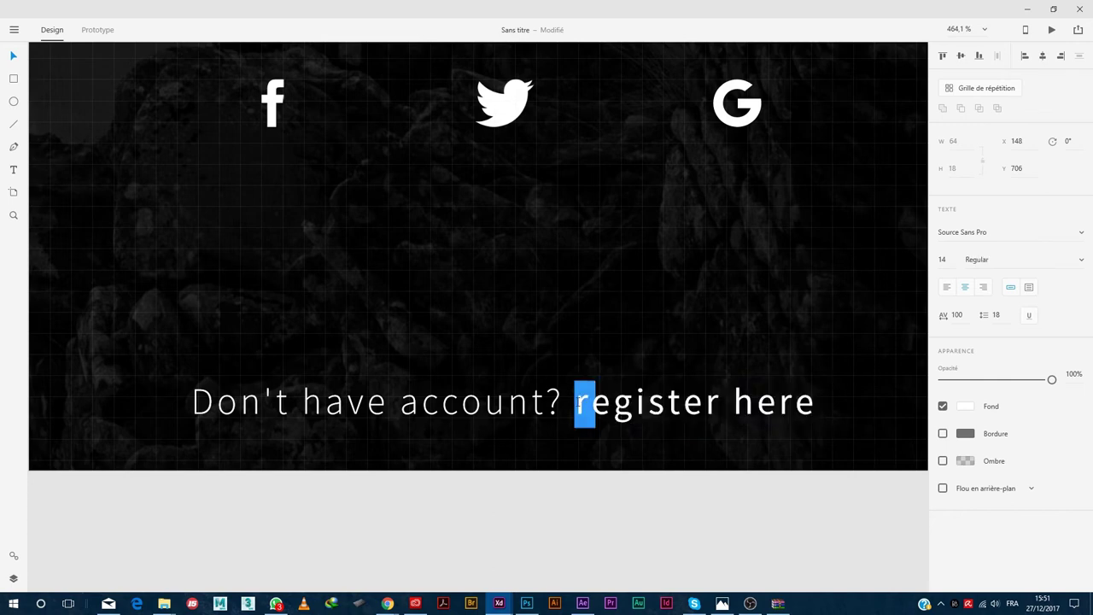
{"action": "type", "text": "R"}
Colour the words "Register here" yellow with the hex value #FFF100
{"action": "key", "text": "Right"}
{"action": "key", "text": "Left"}
{"action": "key", "text": "Left"}
{"action": "key", "text": "shift+Right"}
{"action": "key", "text": "shift+Right"}
{"action": "key", "text": "shift+Right"}
{"action": "key", "text": "shift+Right"}
{"action": "key", "text": "shift+Right"}
{"action": "key", "text": "shift+Right"}
{"action": "key", "text": "shift+Right"}
{"action": "key", "text": "shift+Right"}
{"action": "key", "text": "shift+Right"}
{"action": "key", "text": "shift+Right"}
{"action": "key", "text": "shift+Right"}
{"action": "key", "text": "shift+Right"}
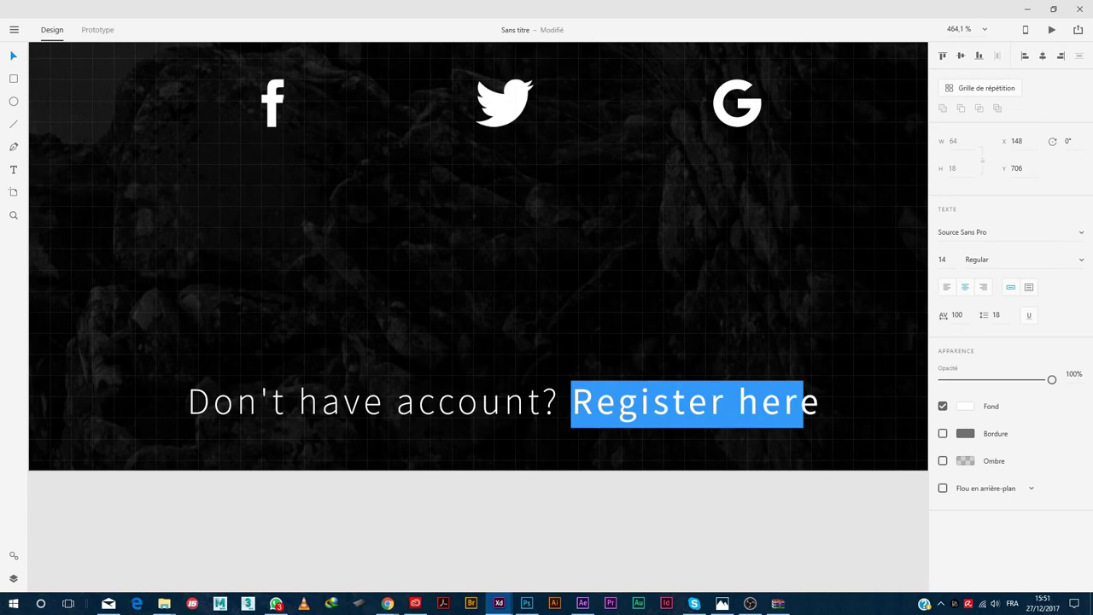
{"action": "key", "text": "shift+Right"}
{"action": "left_click", "coordinate": [965, 407]}
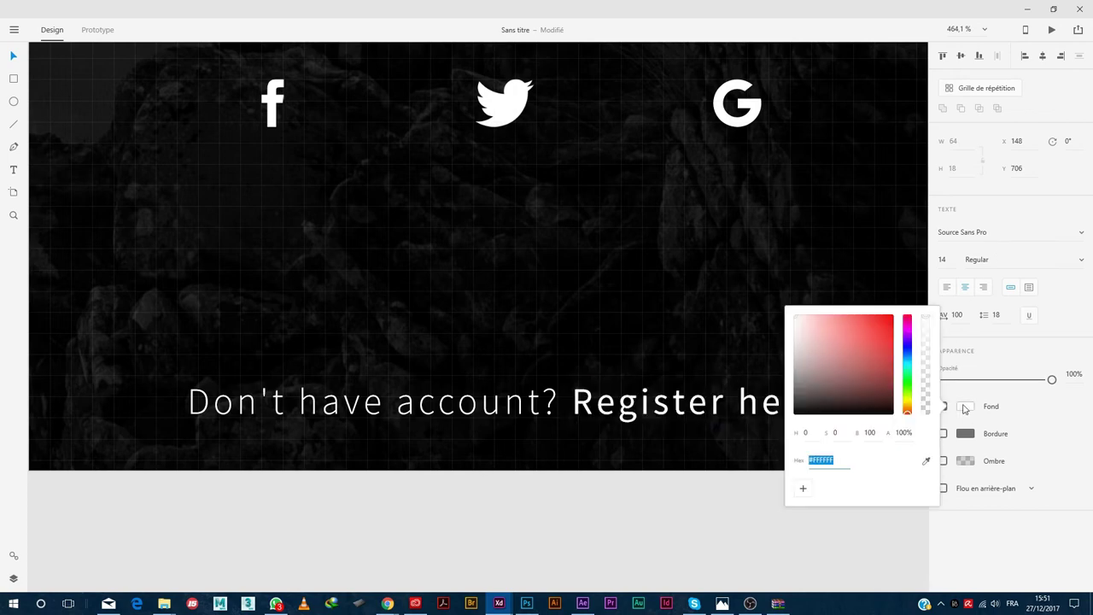
{"action": "type", "text": "FFF100"}
{"action": "key", "text": "Return"}
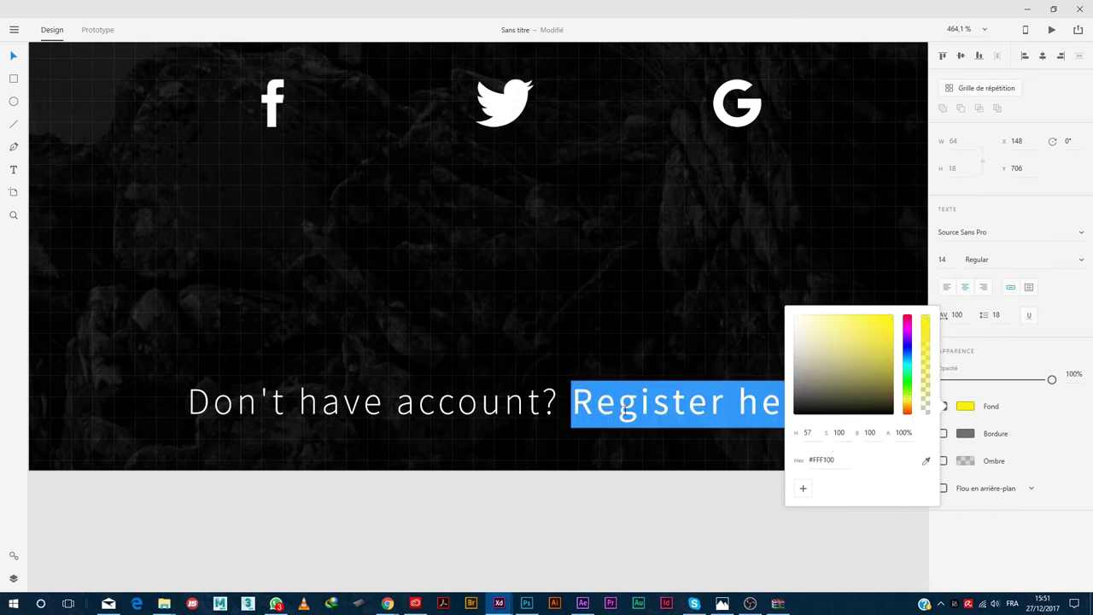
{"action": "left_click", "coordinate": [624, 410]}
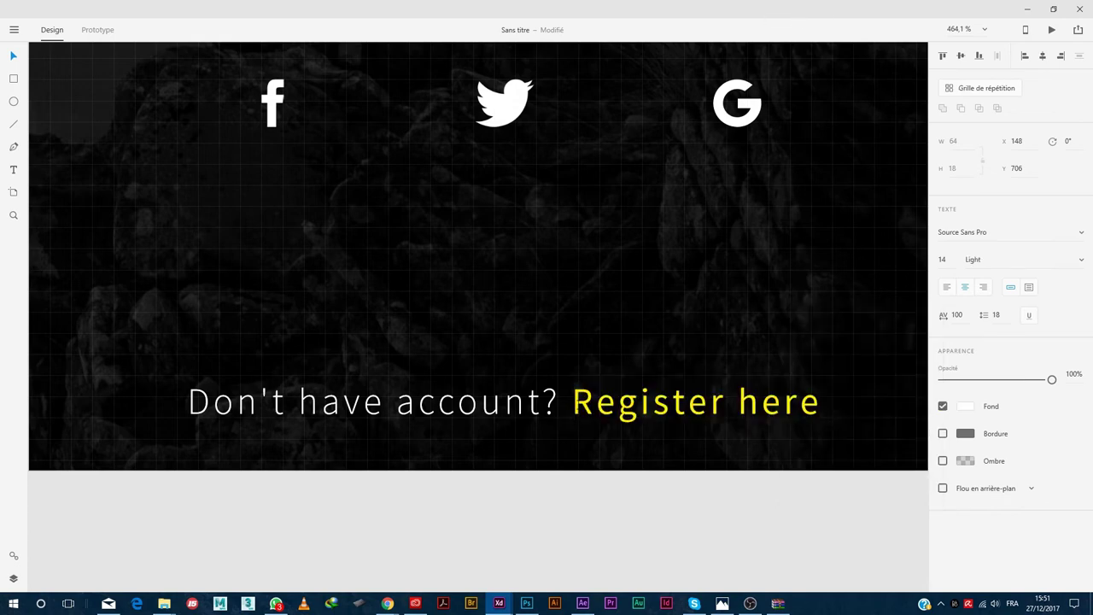
Underline the words "Register here" in the bottom line
{"action": "key", "text": "shift+Right"}
{"action": "key", "text": "shift+Right"}
{"action": "key", "text": "shift+Right"}
{"action": "key", "text": "shift+Right"}
{"action": "key", "text": "shift+Right"}
{"action": "key", "text": "shift+Right"}
{"action": "key", "text": "shift+Right"}
{"action": "key", "text": "shift+Right"}
{"action": "key", "text": "shift+Right"}
{"action": "key", "text": "shift+Right"}
{"action": "key", "text": "shift+Right"}
{"action": "key", "text": "shift+Right"}
{"action": "key", "text": "shift+Right"}
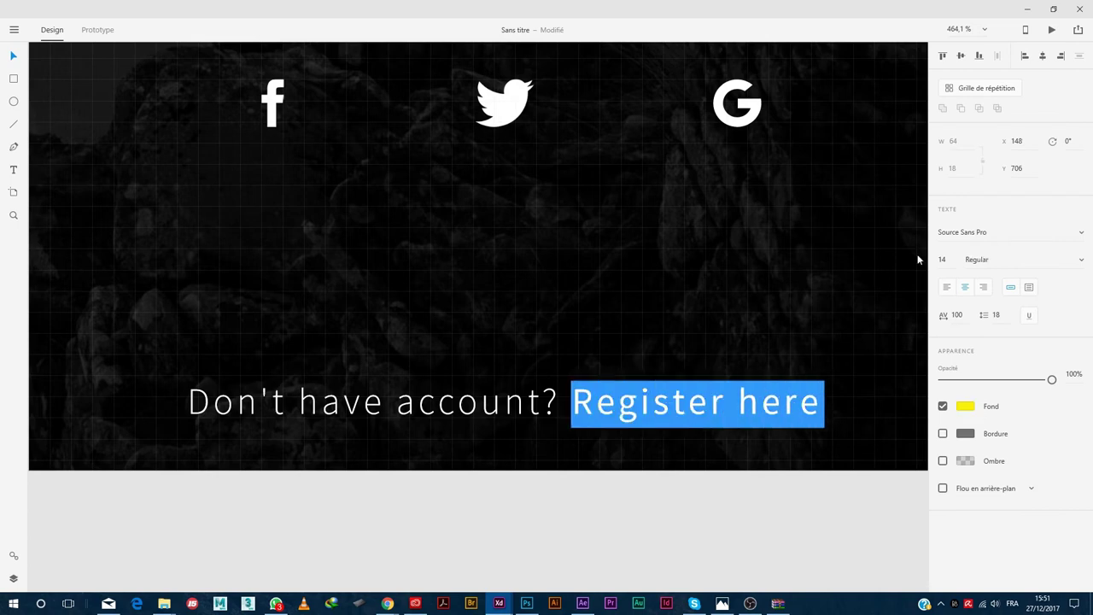
{"action": "left_click", "coordinate": [1029, 315]}
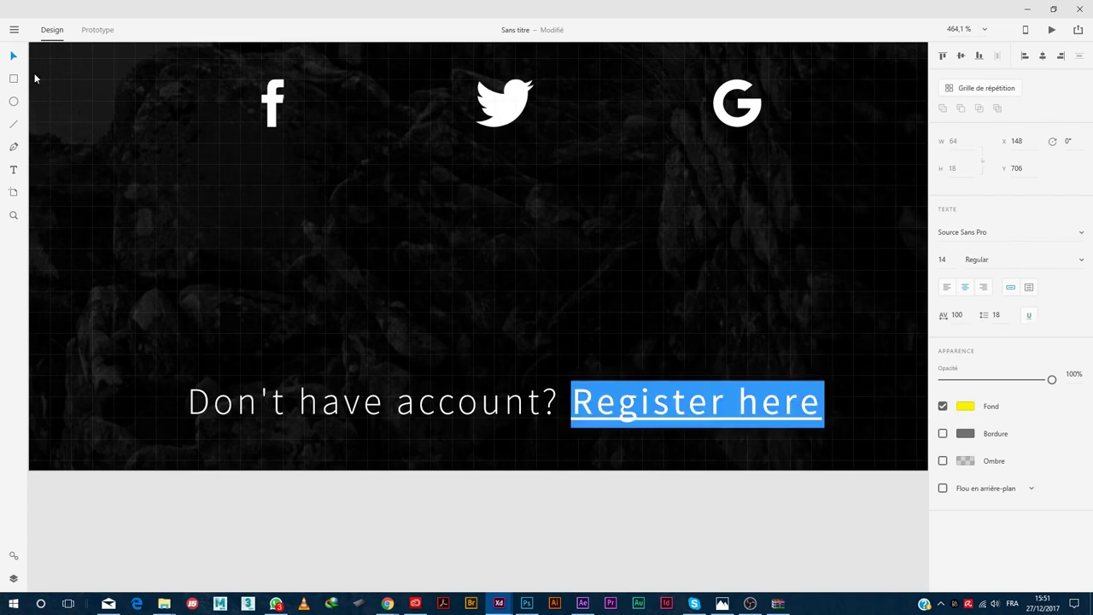
Check the bottom line's distances to the surrounding edges and review the layout of the whole Login screen
{"action": "left_click", "coordinate": [19, 56]}
{"action": "left_click", "coordinate": [521, 364]}
{"action": "left_click", "coordinate": [522, 400]}
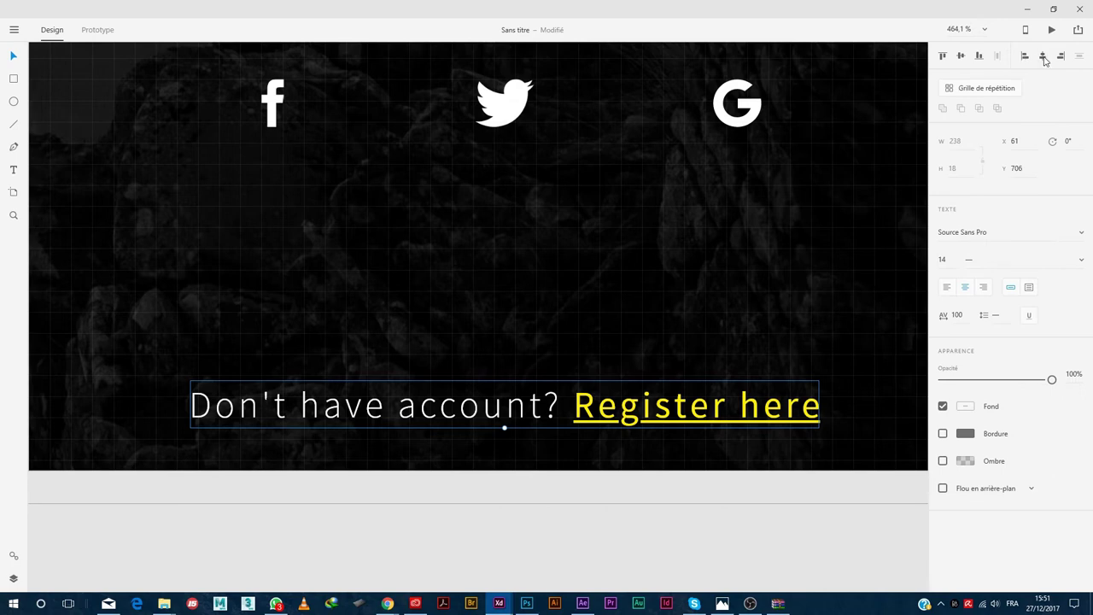
{"action": "key", "text": "alt"}
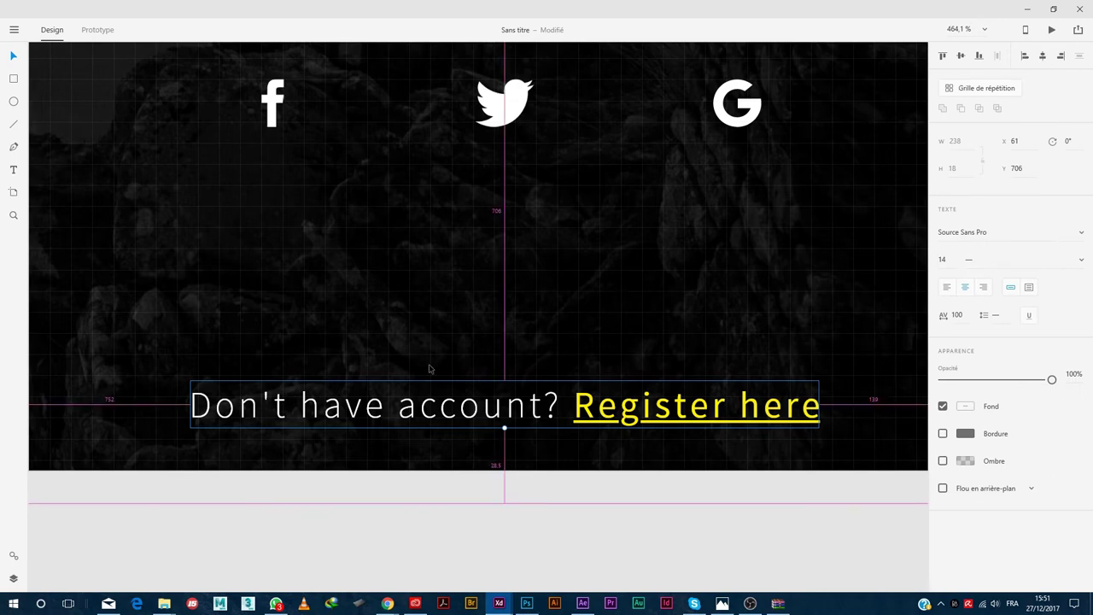
{"action": "scroll", "coordinate": [429, 369], "scroll_direction": "down", "scroll_amount": 10}
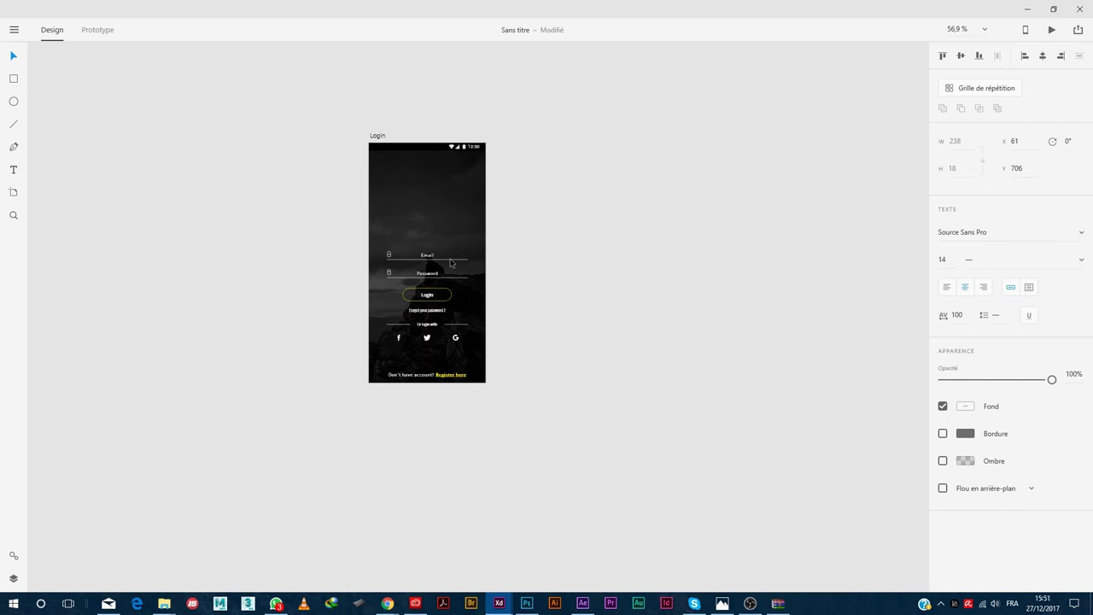
{"action": "scroll", "coordinate": [451, 263], "scroll_direction": "up", "scroll_amount": 5}
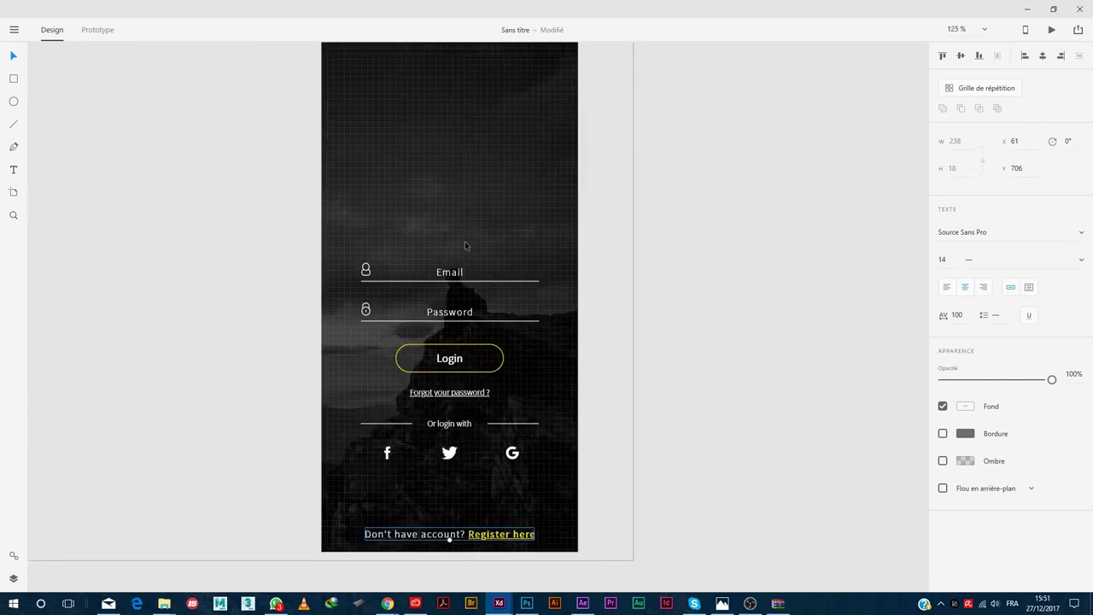
{"action": "scroll", "coordinate": [464, 241], "scroll_direction": "up", "scroll_amount": 1}
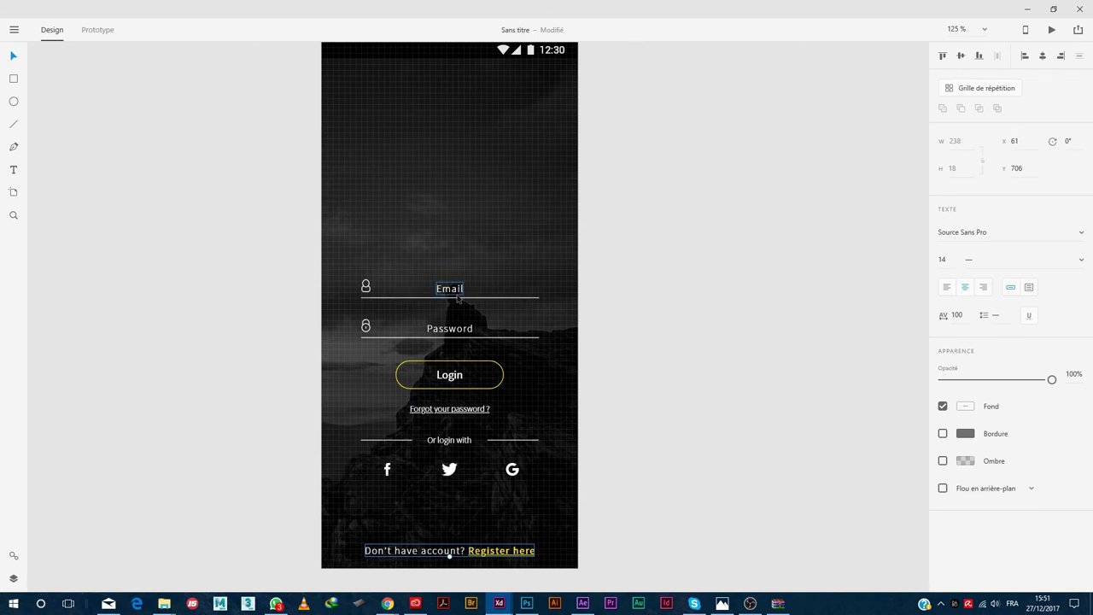
{"action": "scroll", "coordinate": [464, 214], "scroll_direction": "up", "scroll_amount": 3}
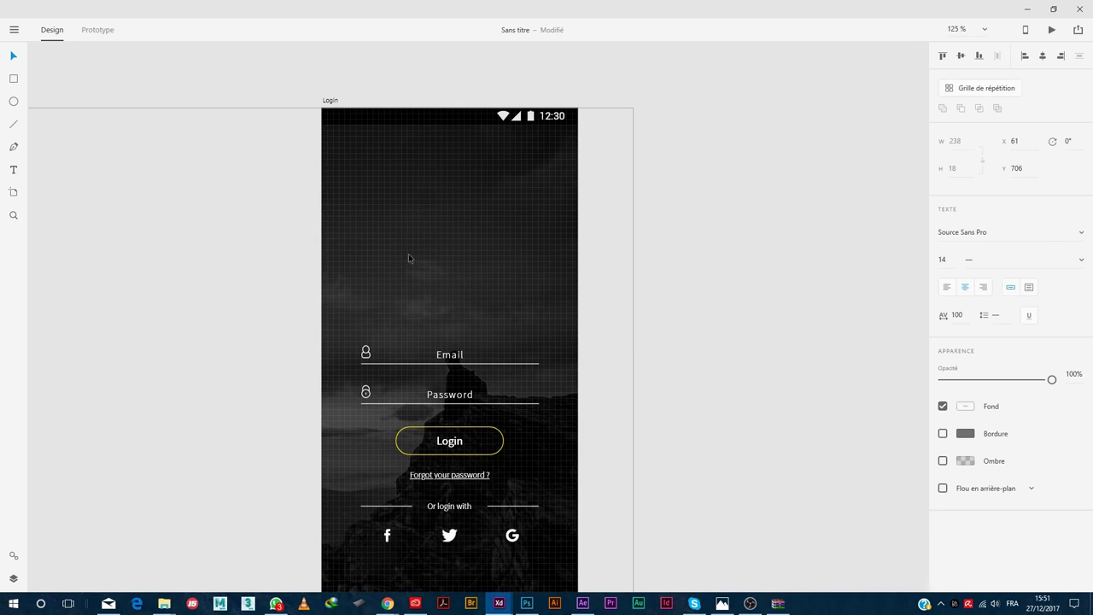
{"action": "scroll", "coordinate": [468, 461], "scroll_direction": "down", "scroll_amount": 5}
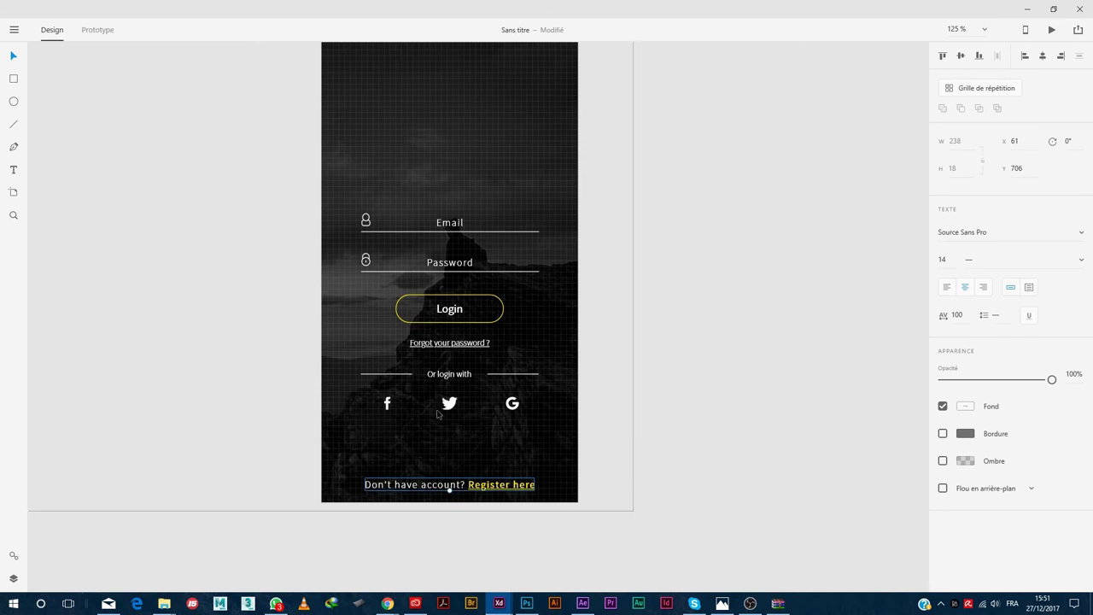
{"action": "left_click_drag", "start_coordinate": [559, 192], "coordinate": [303, 532]}
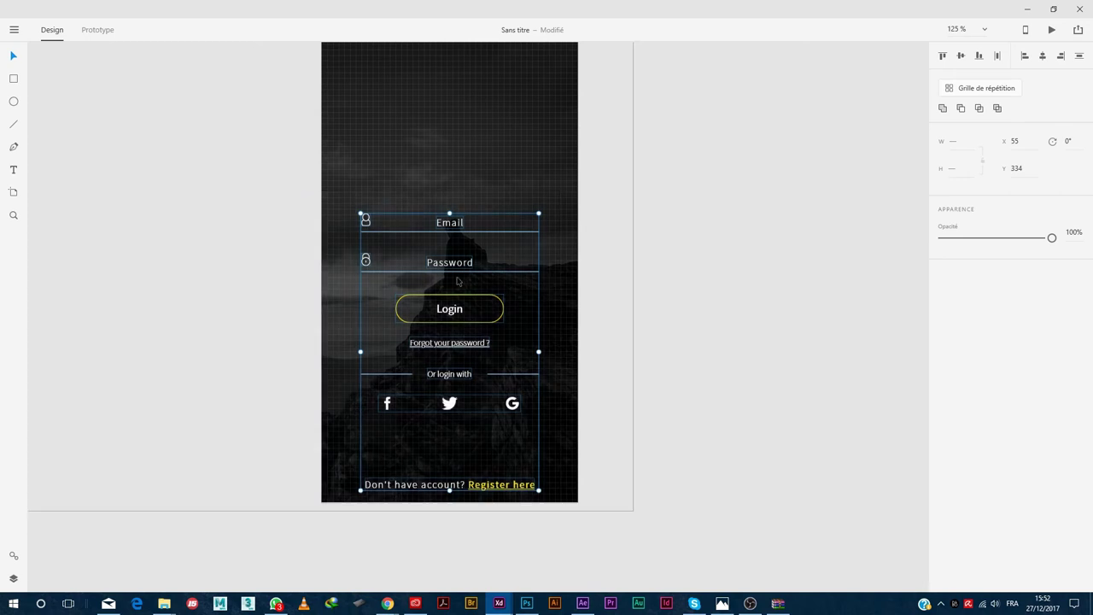
{"action": "left_click", "coordinate": [677, 272]}
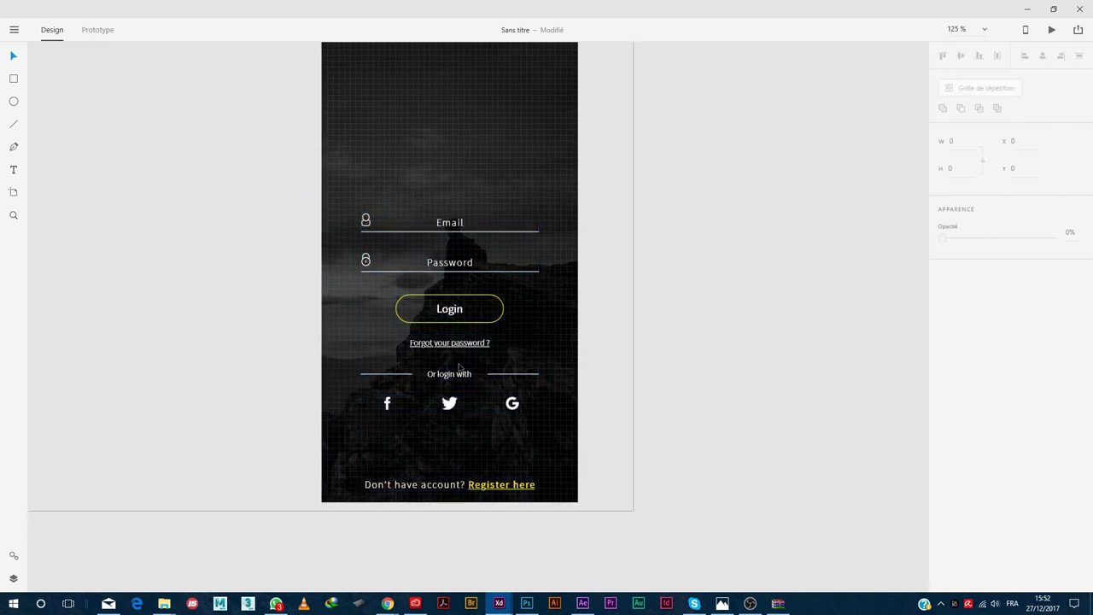
{"action": "scroll", "coordinate": [458, 367], "scroll_direction": "up", "scroll_amount": 3}
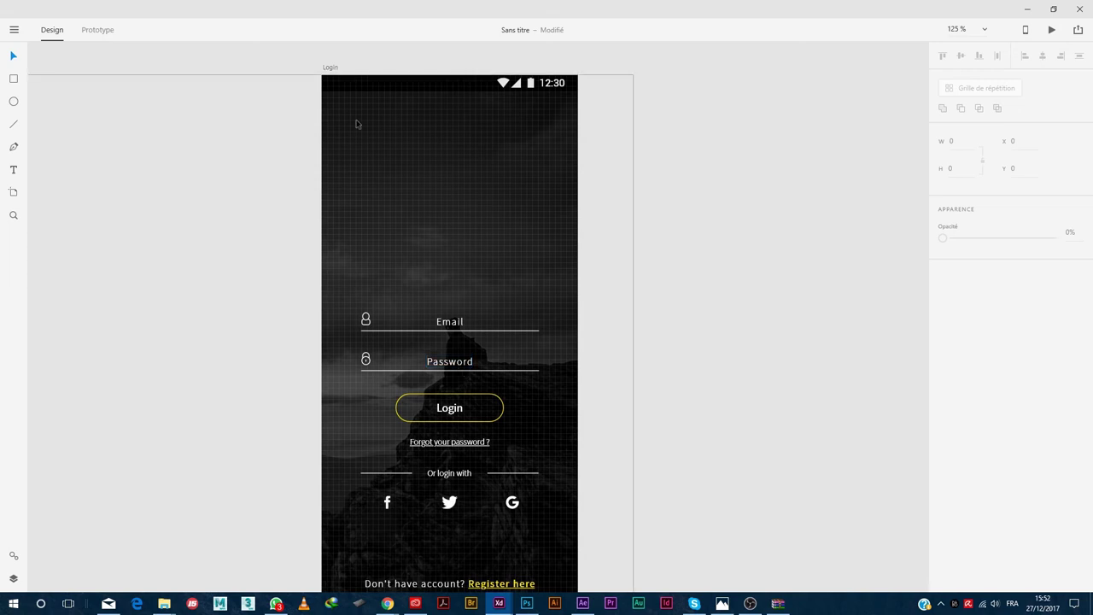
Duplicate the Login artboard and place the copy directly below the original
{"action": "scroll", "coordinate": [341, 158], "scroll_direction": "down", "scroll_amount": 5}
{"action": "left_click", "coordinate": [343, 115]}
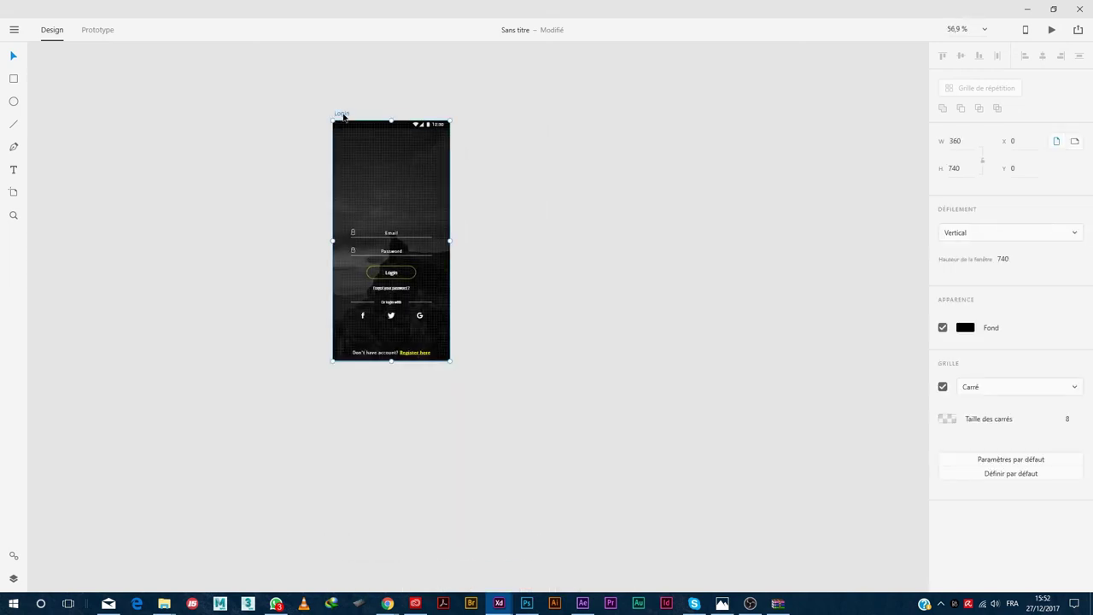
{"action": "left_click_drag", "start_coordinate": [343, 114], "coordinate": [342, 368]}
{"action": "scroll", "coordinate": [484, 452], "scroll_direction": "down", "scroll_amount": 3}
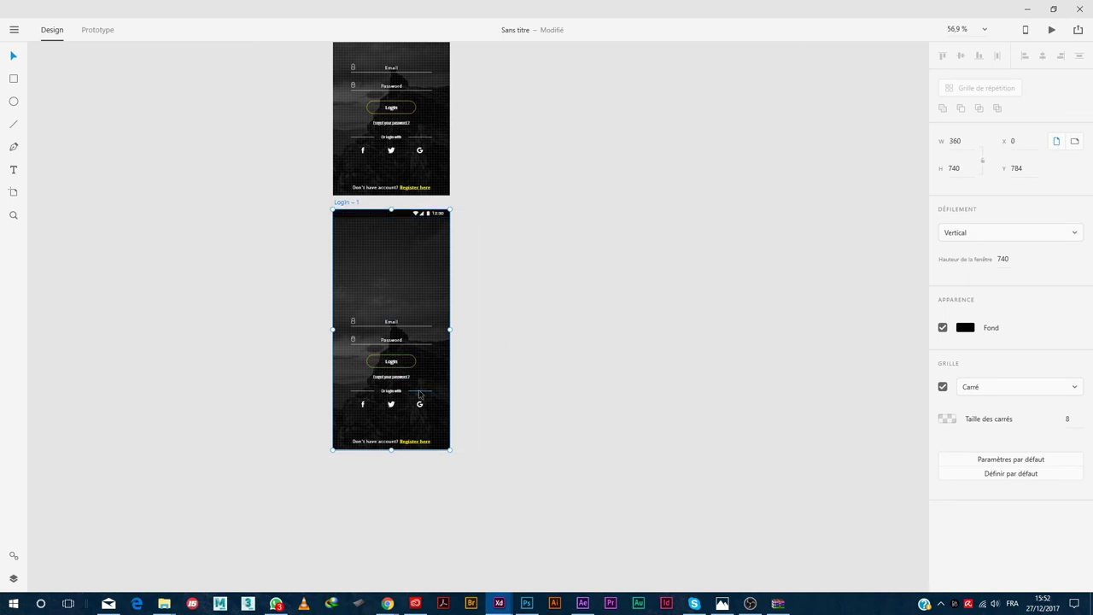
Move all form elements up on the Login – 1 copy and set that artboard's height to 640
{"action": "left_click_drag", "start_coordinate": [440, 306], "coordinate": [349, 452]}
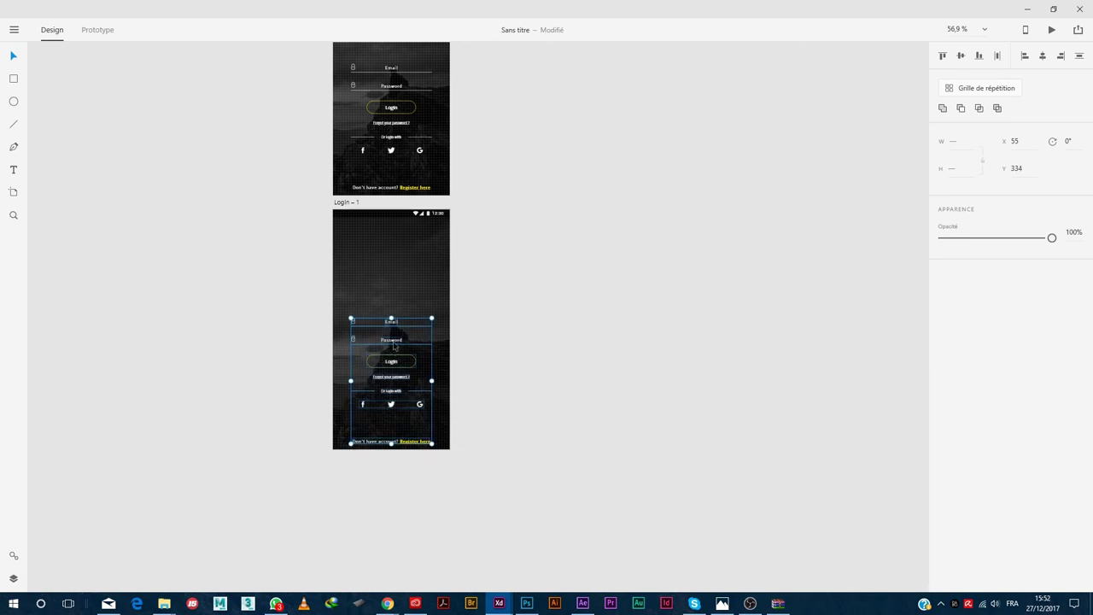
{"action": "left_click_drag", "start_coordinate": [393, 344], "coordinate": [394, 293]}
{"action": "left_click", "coordinate": [346, 202]}
{"action": "left_click", "coordinate": [952, 167]}
{"action": "type", "text": "640"}
{"action": "key", "text": "Return"}
{"action": "left_click", "coordinate": [597, 247]}
{"action": "left_click", "coordinate": [13, 193]}
{"action": "scroll", "coordinate": [961, 384], "scroll_direction": "down", "scroll_amount": 7}
{"action": "left_click", "coordinate": [972, 308]}
{"action": "left_click", "coordinate": [14, 56]}
{"action": "key", "text": "Delete"}
{"action": "scroll", "coordinate": [405, 331], "scroll_direction": "up", "scroll_amount": 5}
{"action": "left_click", "coordinate": [374, 285]}
{"action": "left_click", "coordinate": [374, 380], "text": "shift"}
{"action": "left_click", "coordinate": [374, 459], "text": "shift"}
{"action": "scroll", "coordinate": [373, 531], "scroll_direction": "up", "scroll_amount": 8}
{"action": "left_click_drag", "start_coordinate": [474, 234], "coordinate": [443, 374]}
{"action": "scroll", "coordinate": [378, 445], "scroll_direction": "down", "scroll_amount": 3}
{"action": "scroll", "coordinate": [336, 242], "scroll_direction": "up", "scroll_amount": 4}
{"action": "left_click_drag", "start_coordinate": [871, 183], "coordinate": [295, 392]}
{"action": "scroll", "coordinate": [318, 471], "scroll_direction": "down", "scroll_amount": 4}
{"action": "left_click", "coordinate": [288, 476]}
{"action": "scroll", "coordinate": [385, 222], "scroll_direction": "up", "scroll_amount": 3}
{"action": "scroll", "coordinate": [373, 315], "scroll_direction": "down", "scroll_amount": 7}
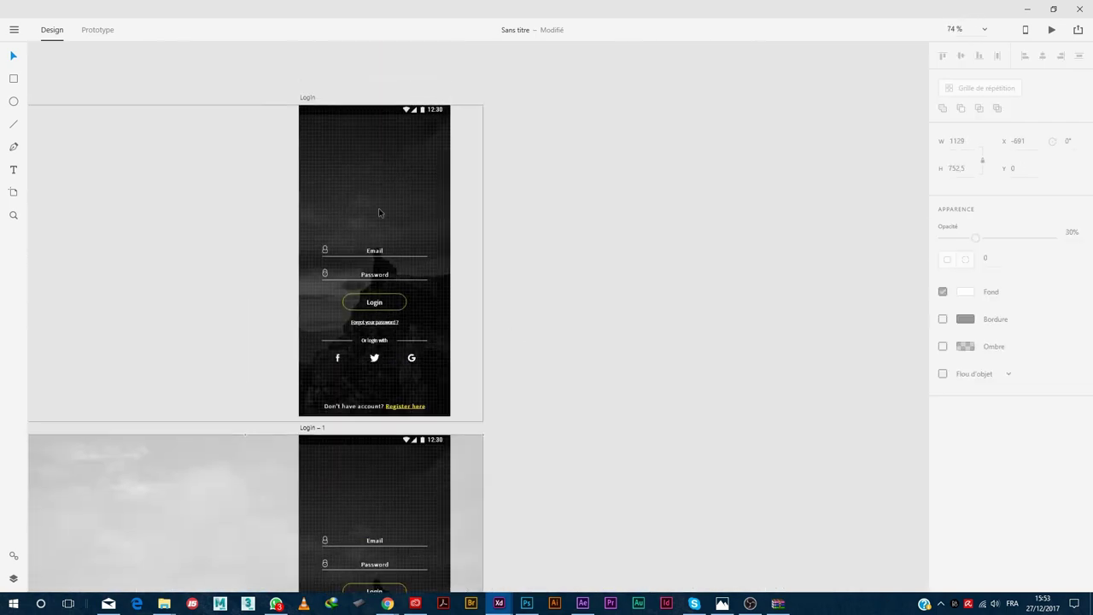
{"action": "left_click", "coordinate": [164, 603]}
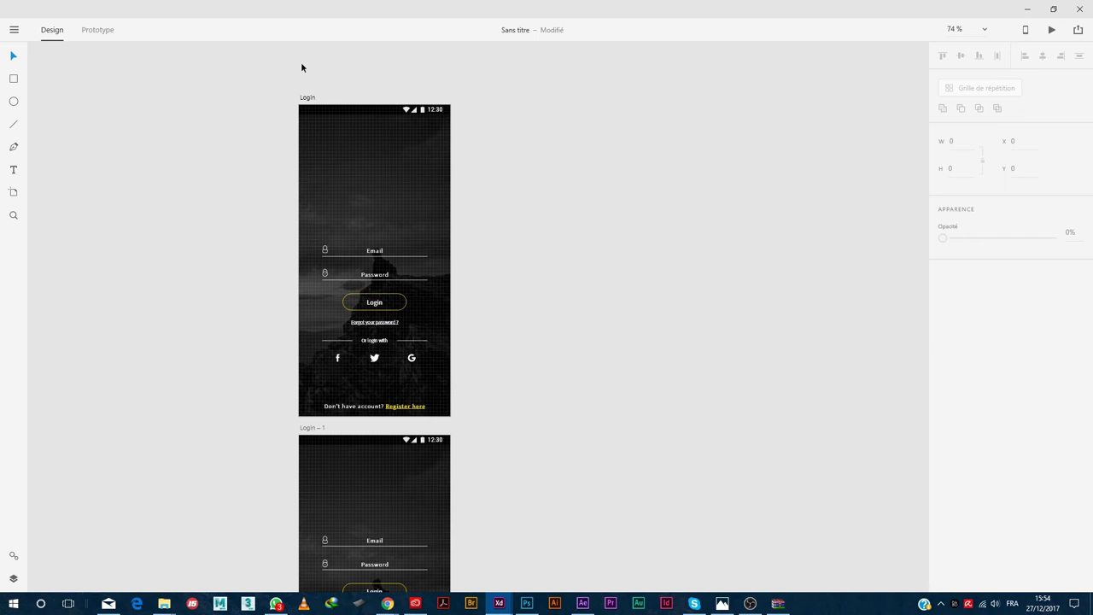
Add the text "Black & White" horizontally centred in the upper part of the Login artboard, at about X 180, Y 136
{"action": "left_click", "coordinate": [13, 170]}
{"action": "scroll", "coordinate": [360, 137], "scroll_direction": "up", "scroll_amount": 5}
{"action": "left_click", "coordinate": [15, 57]}
{"action": "left_click", "coordinate": [148, 71]}
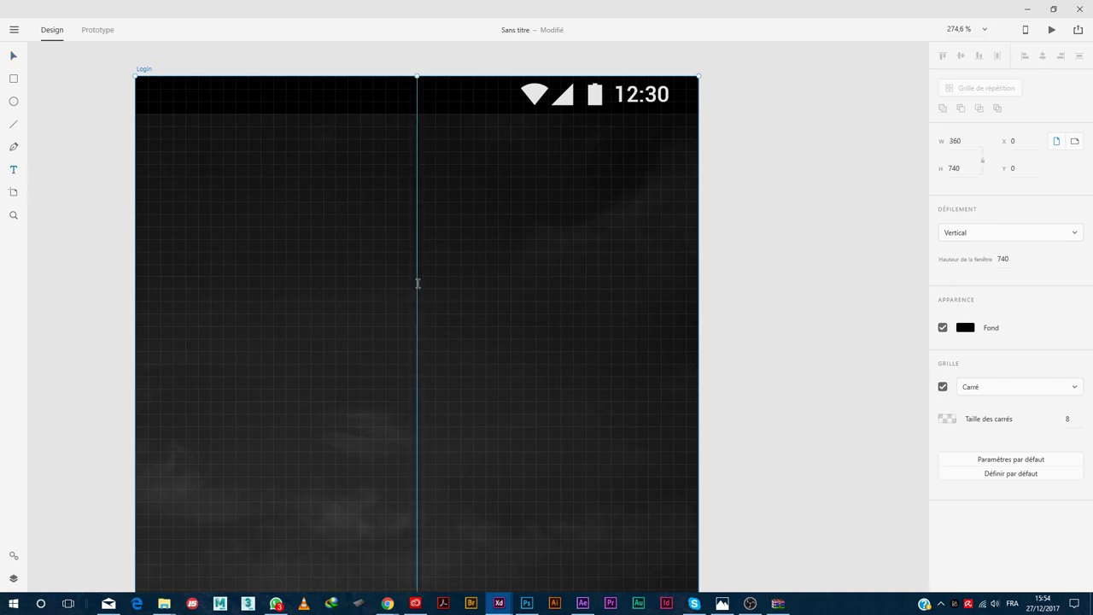
{"action": "left_click", "coordinate": [418, 283]}
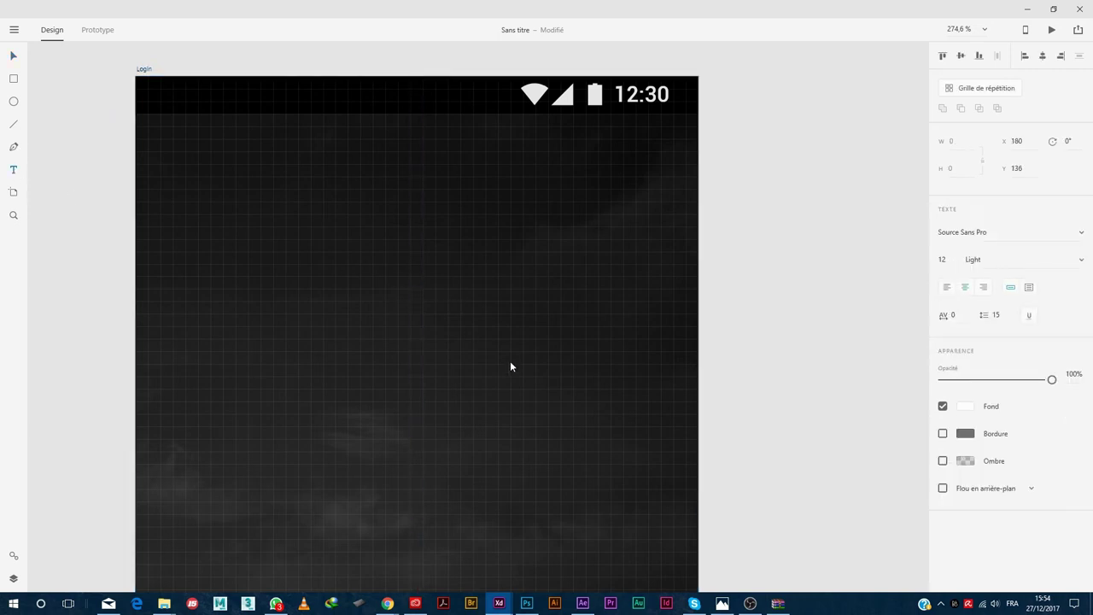
{"action": "type", "text": "Black & White"}
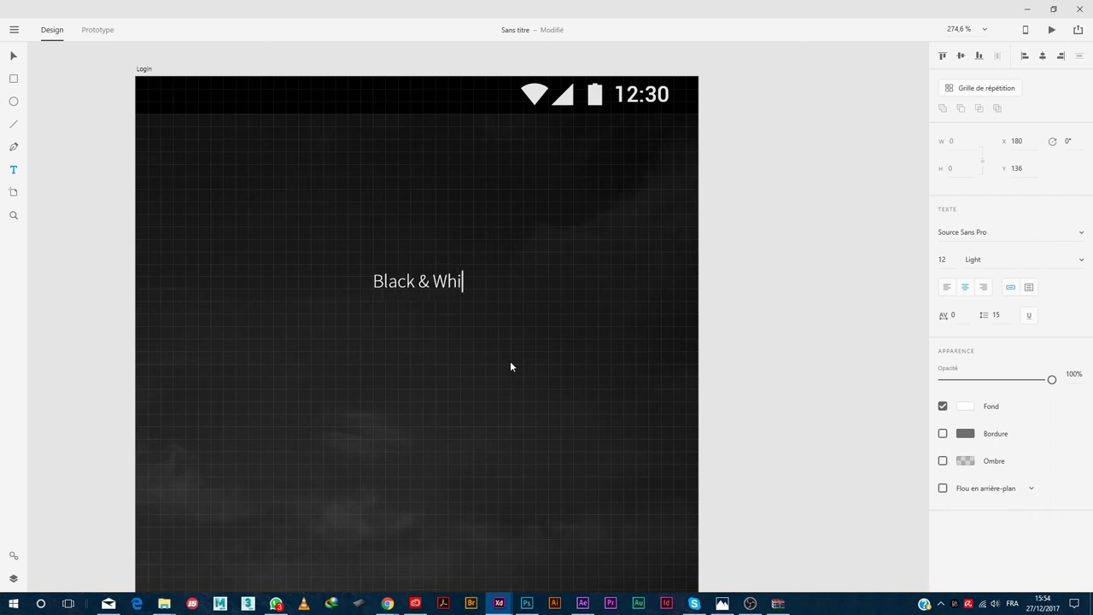
Set the "Black & White" title's font to Bebas Neue with the Bold weight
{"action": "left_click", "coordinate": [13, 55]}
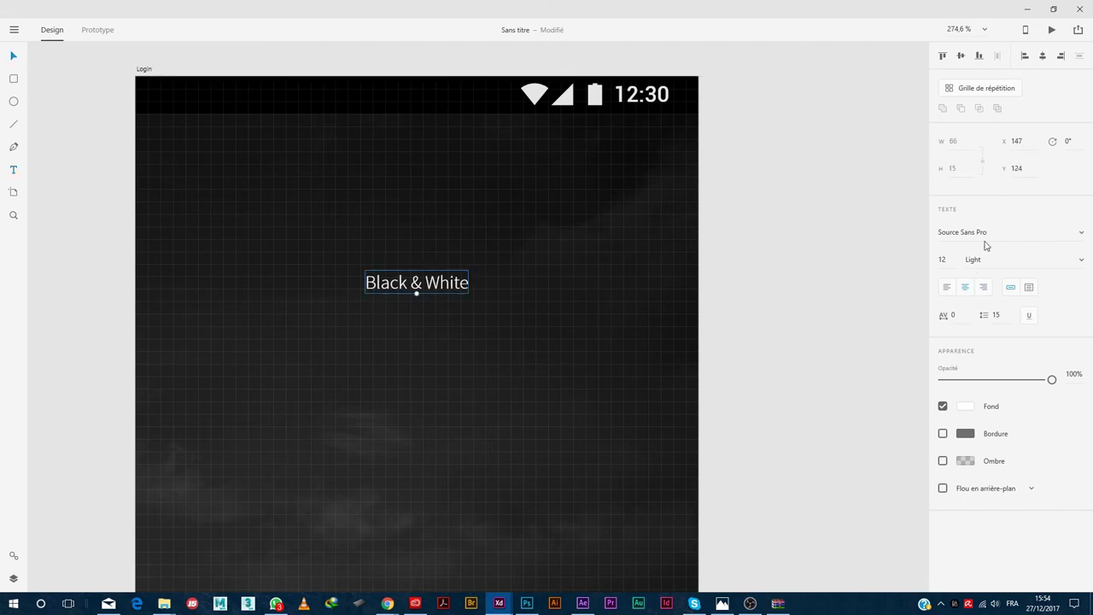
{"action": "left_click", "coordinate": [991, 233]}
{"action": "type", "text": "Bebas Neue"}
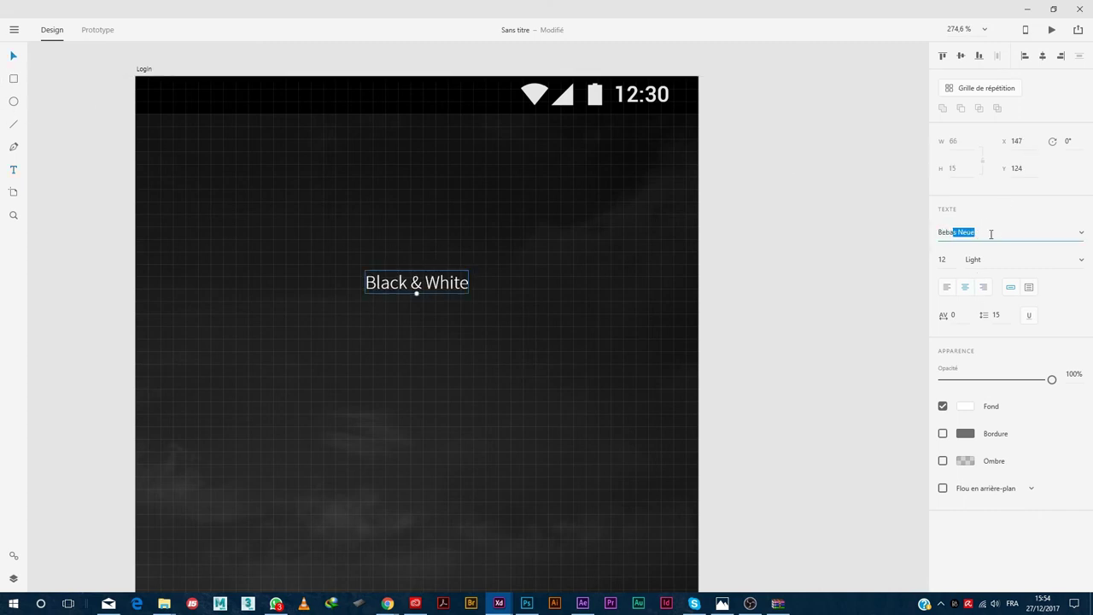
{"action": "left_click", "coordinate": [1080, 261]}
{"action": "left_click", "coordinate": [1079, 263]}
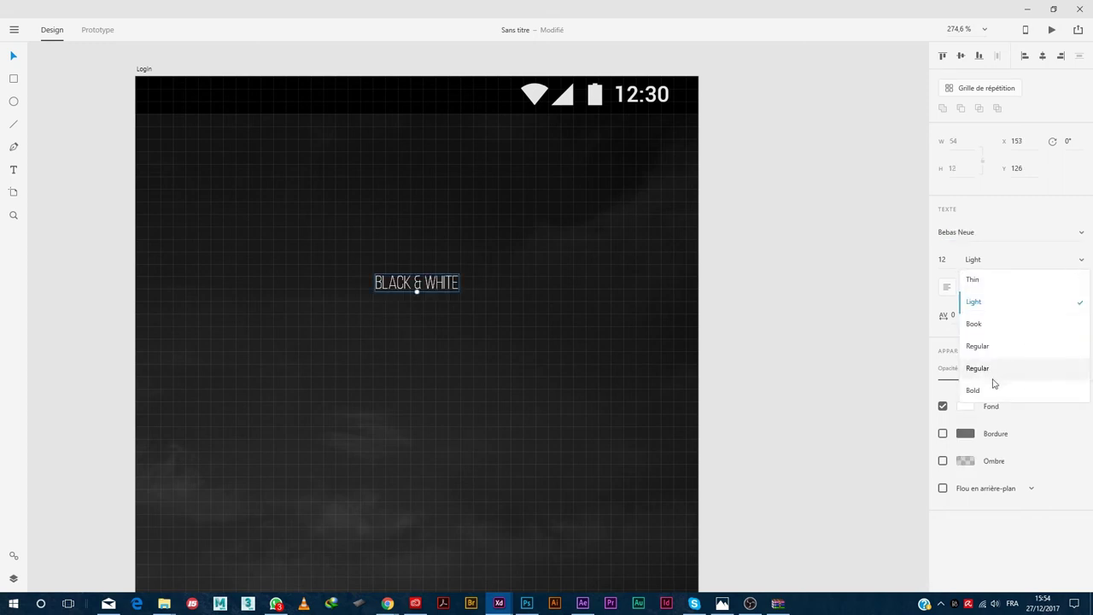
{"action": "left_click", "coordinate": [985, 389]}
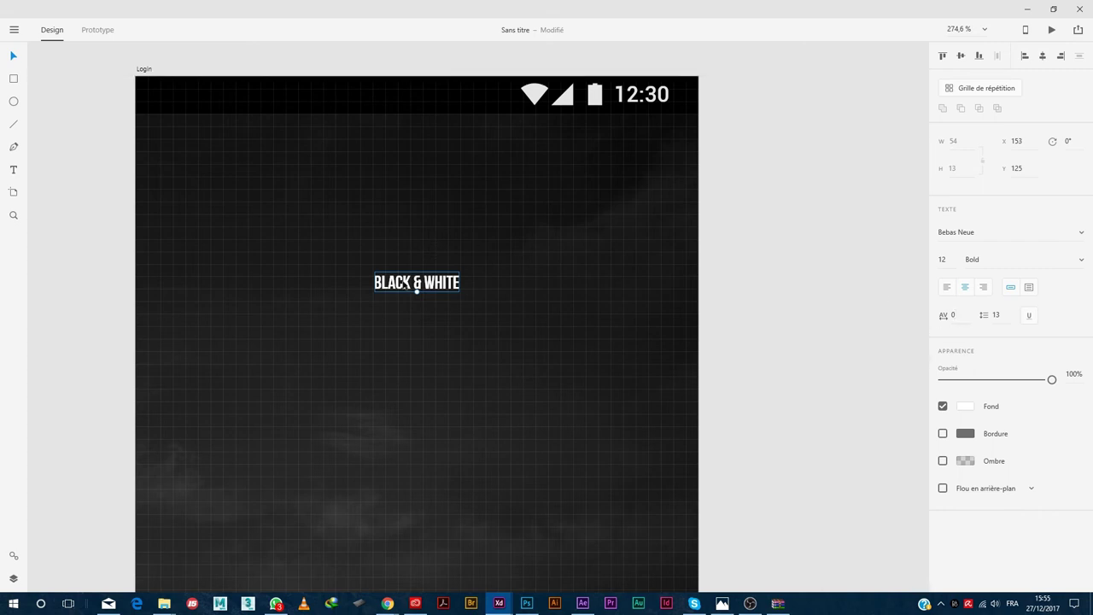
{"action": "left_click_drag", "start_coordinate": [945, 261], "coordinate": [933, 265]}
{"action": "key", "text": "4"}
{"action": "key", "text": "Return"}
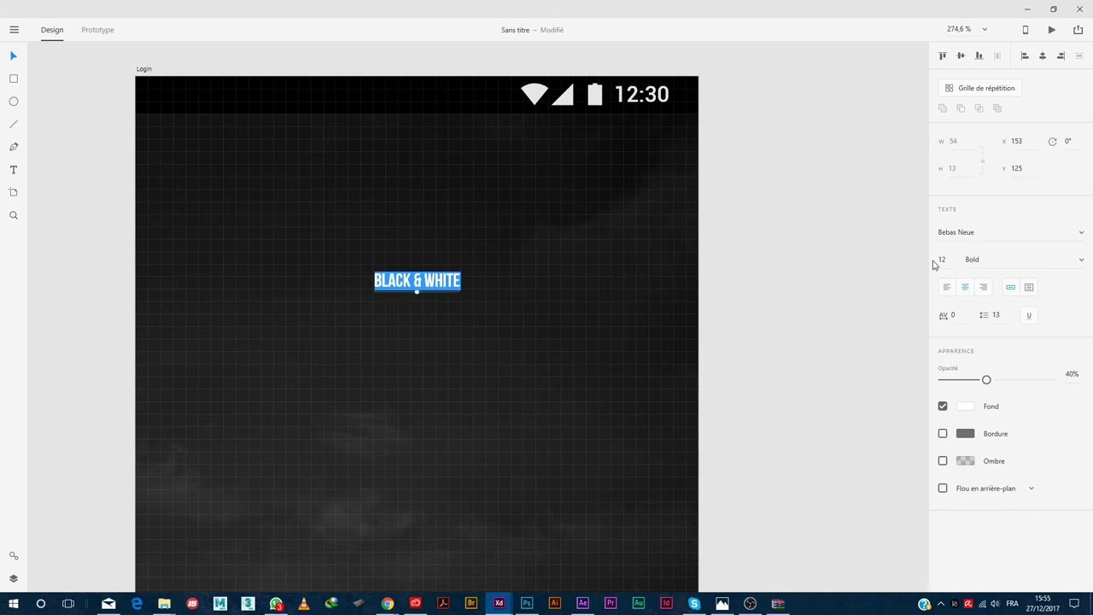
{"action": "type", "text": "0"}
{"action": "key", "text": "ctrl+z"}
{"action": "left_click_drag", "start_coordinate": [988, 382], "coordinate": [1051, 379]}
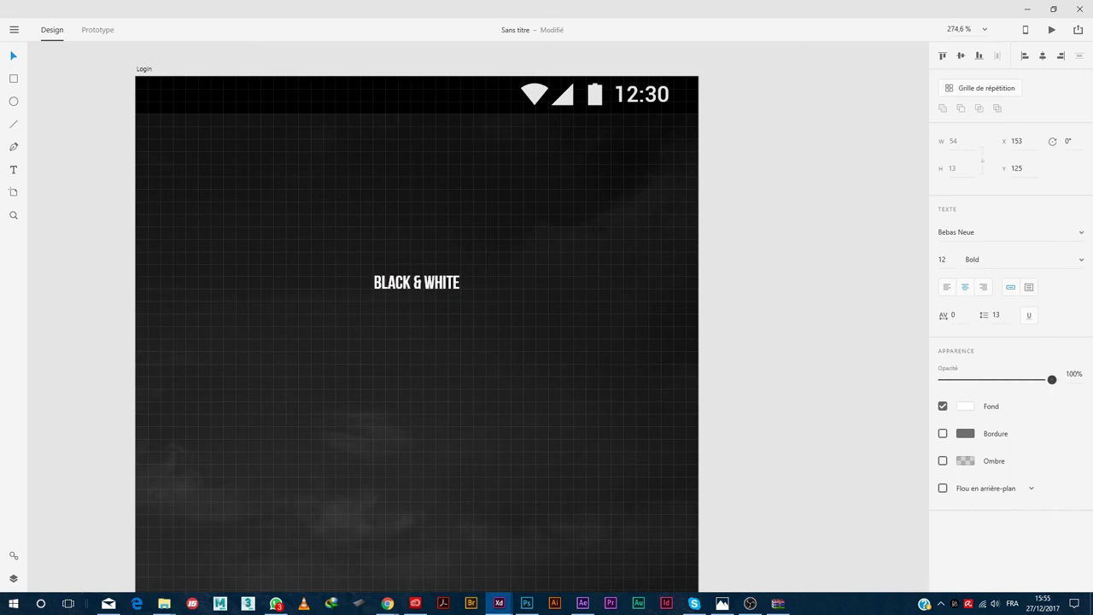
Set the "Black & White" title's font size to 40
{"action": "left_click", "coordinate": [954, 316]}
{"action": "left_click", "coordinate": [942, 260]}
{"action": "type", "text": "40"}
{"action": "key", "text": "Return"}
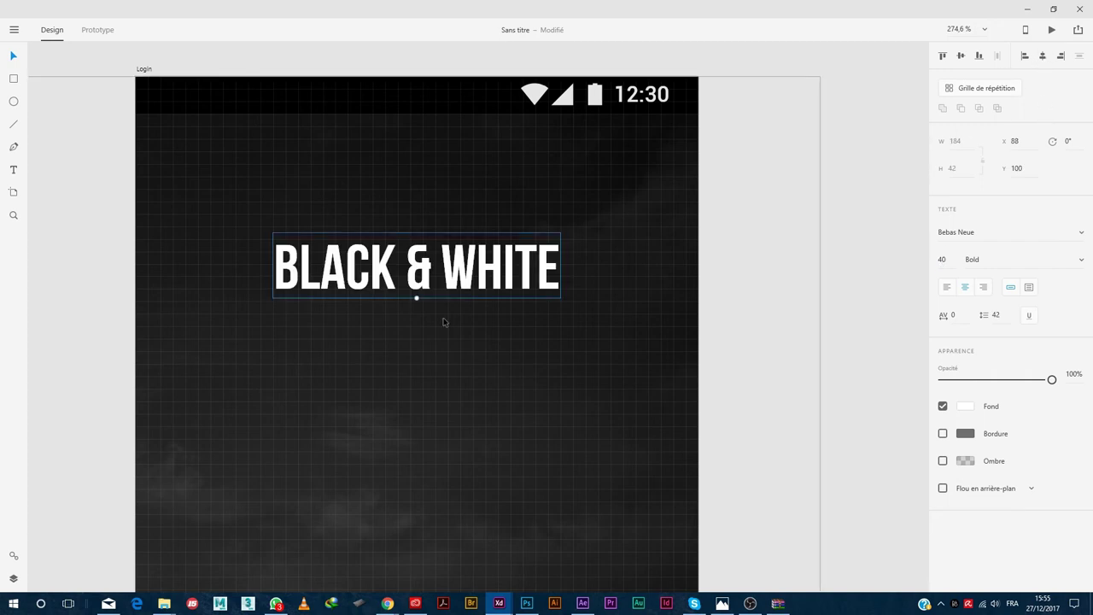
Show the document's assets with its colours, character styles and symbols
{"action": "scroll", "coordinate": [429, 336], "scroll_direction": "down", "scroll_amount": 5, "text": "ctrl"}
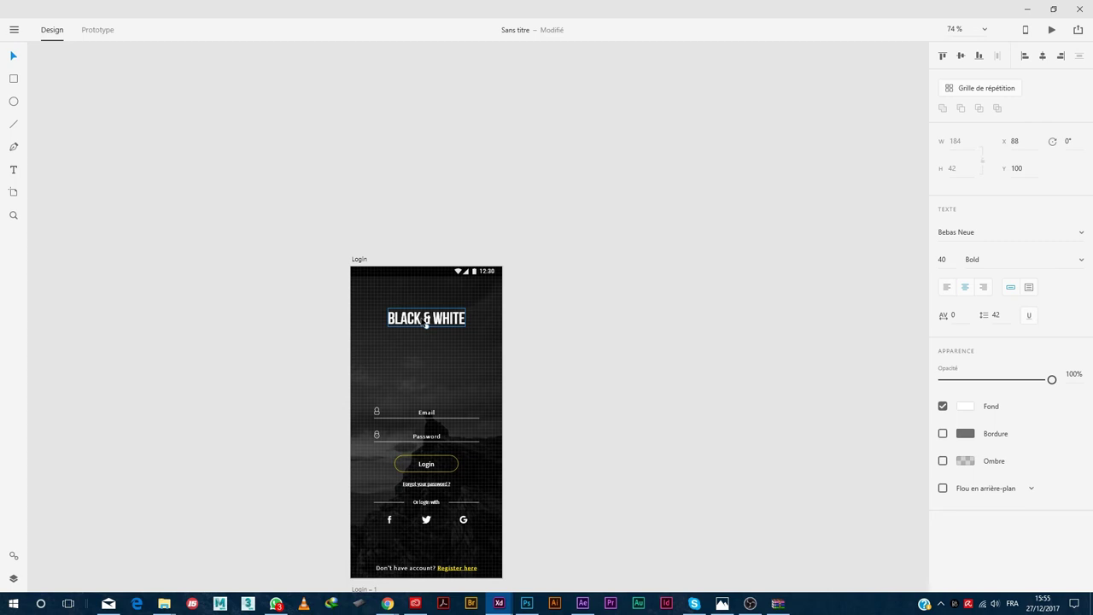
{"action": "left_click", "coordinate": [14, 555]}
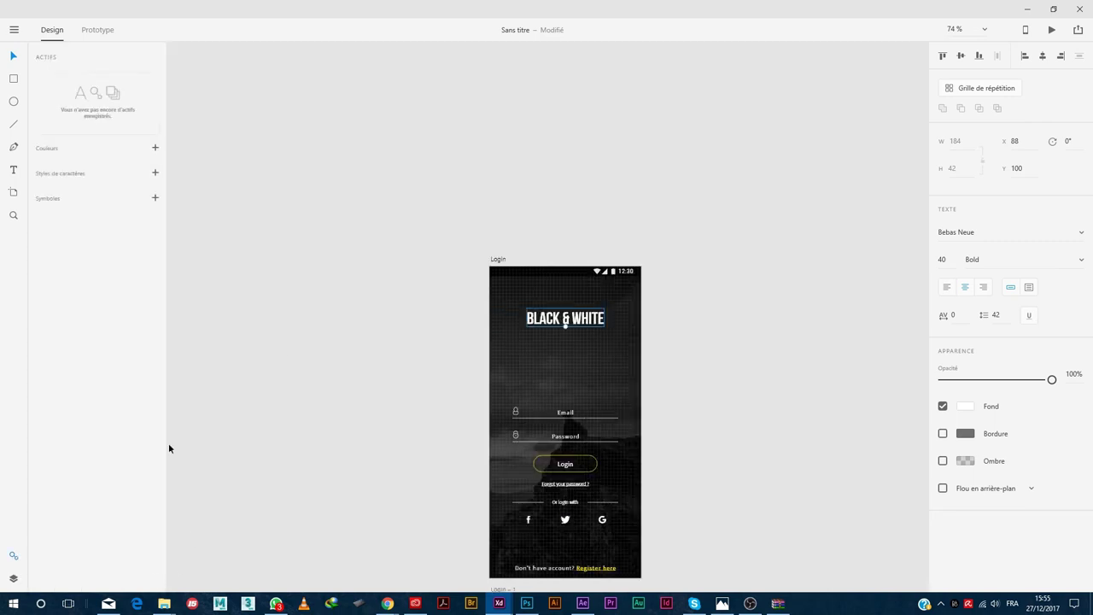
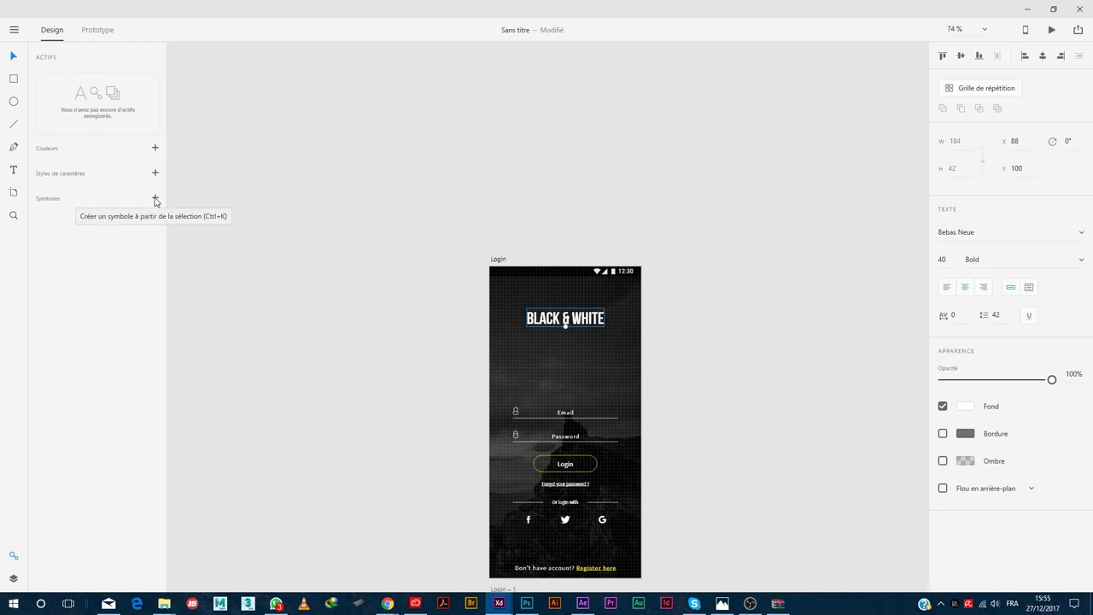
Create a reusable symbol from the "Black & White" title on the Login artboard
{"action": "left_click", "coordinate": [156, 199]}
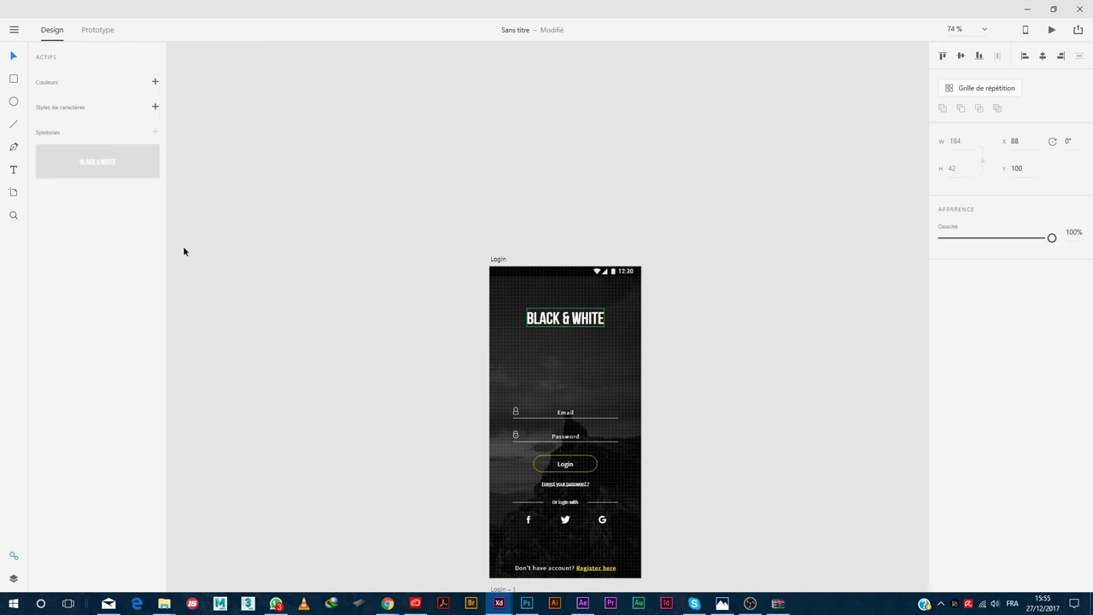
{"action": "left_click_drag", "start_coordinate": [91, 164], "coordinate": [561, 324]}
{"action": "left_click", "coordinate": [92, 170]}
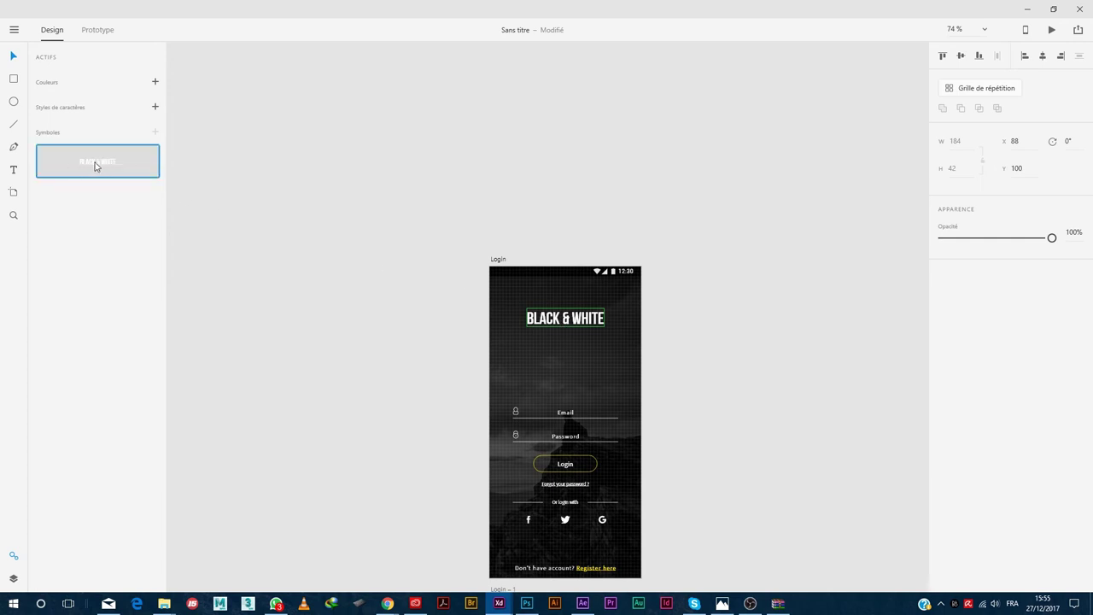
{"action": "left_click", "coordinate": [569, 325]}
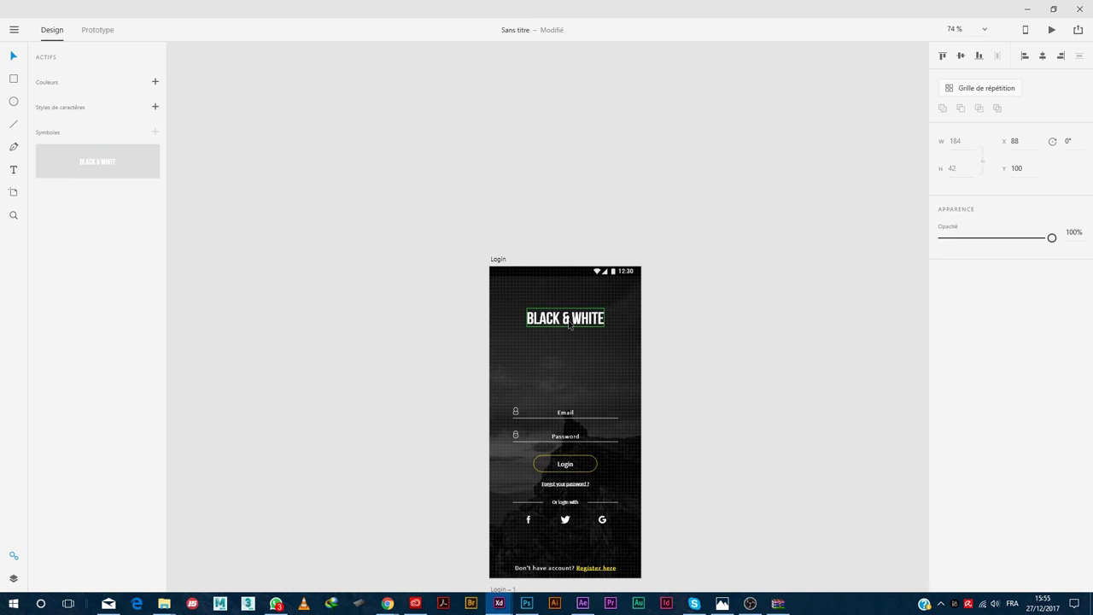
Place an instance of the "Black & White" symbol near the top of the Login – 1 artboard at X 88, Y 78
{"action": "left_click", "coordinate": [103, 173]}
{"action": "left_click_drag", "start_coordinate": [528, 381], "coordinate": [569, 441]}
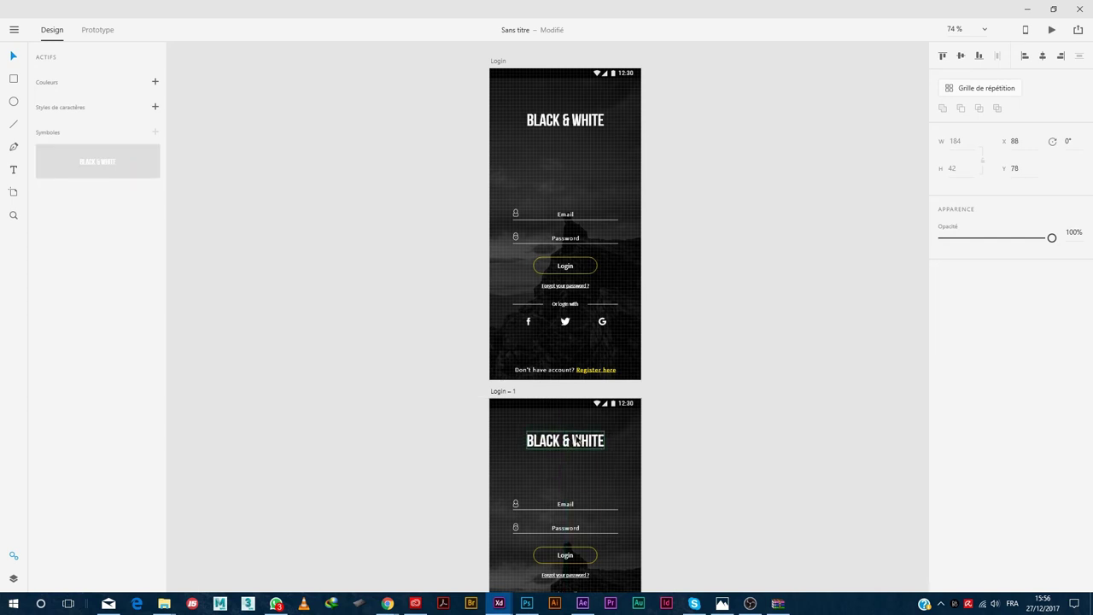
{"action": "left_click", "coordinate": [144, 174]}
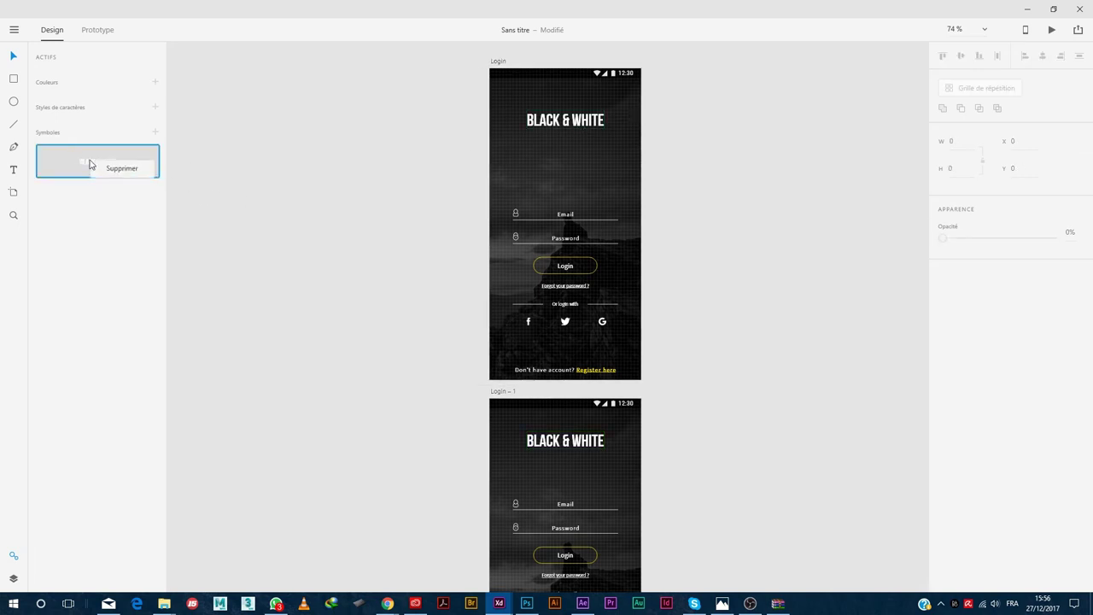
Toggle the fill of the "Black & White" symbol on Login off and on, and recolour it red #E52424
{"action": "left_click", "coordinate": [563, 128]}
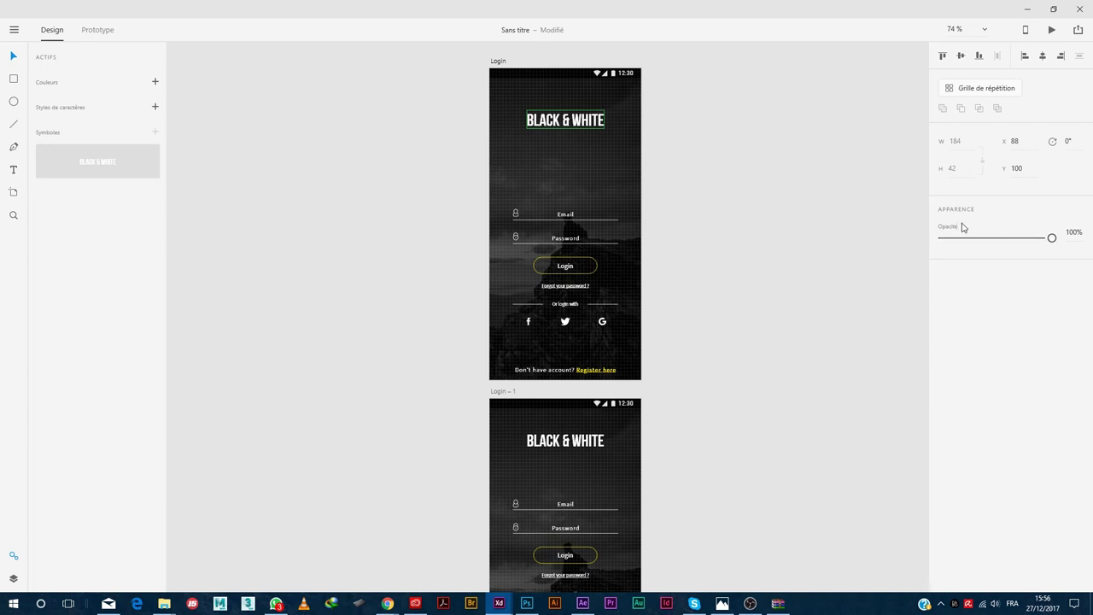
{"action": "double_click", "coordinate": [564, 124]}
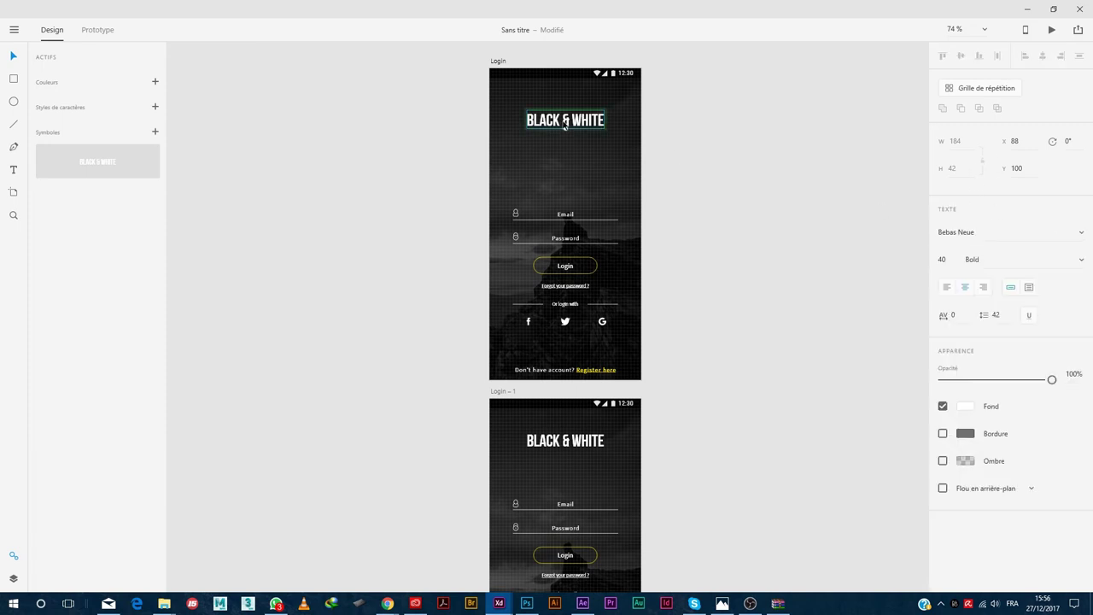
{"action": "left_click", "coordinate": [944, 407]}
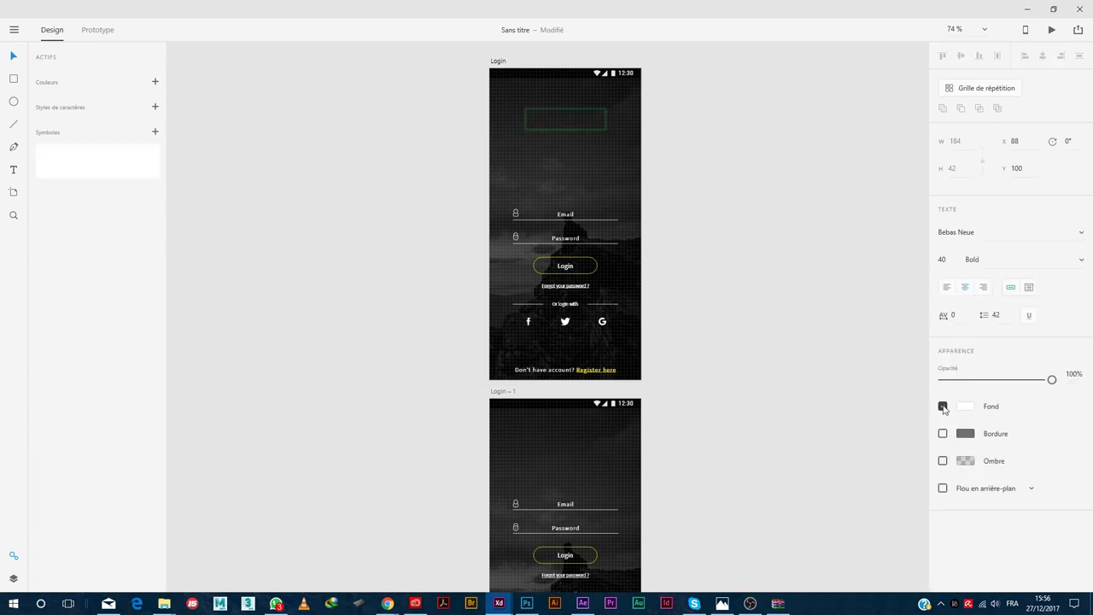
{"action": "left_click", "coordinate": [944, 408]}
{"action": "left_click", "coordinate": [973, 410]}
{"action": "left_click_drag", "start_coordinate": [872, 412], "coordinate": [878, 322]}
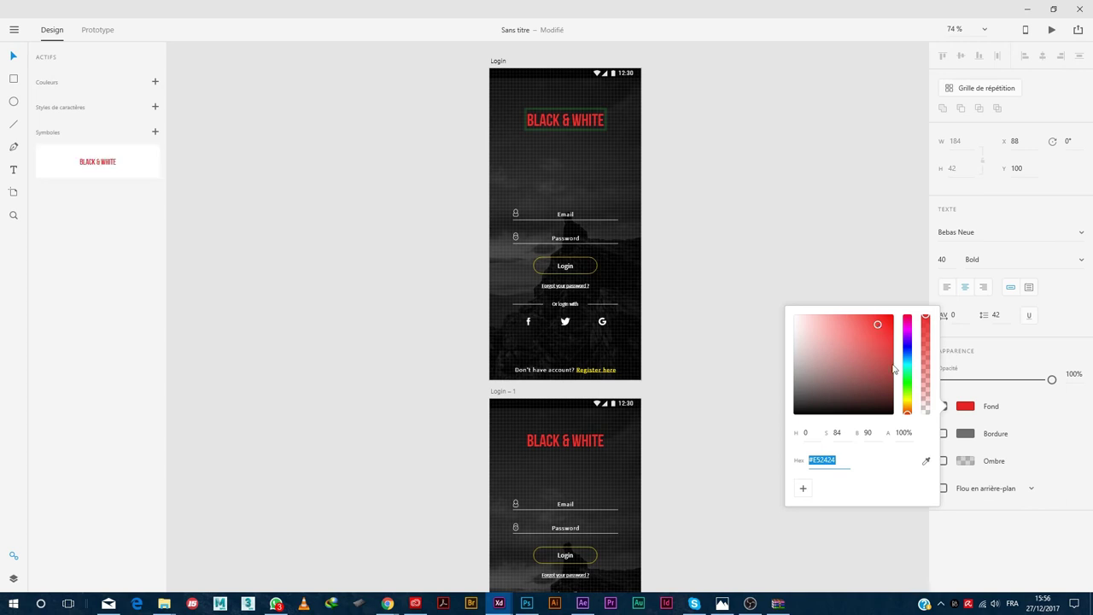
Try the yellow fill #FFF100 on the "Black & White" symbol and restore its fill to white #FFF
{"action": "type", "text": "fff100"}
{"action": "key", "text": "Return"}
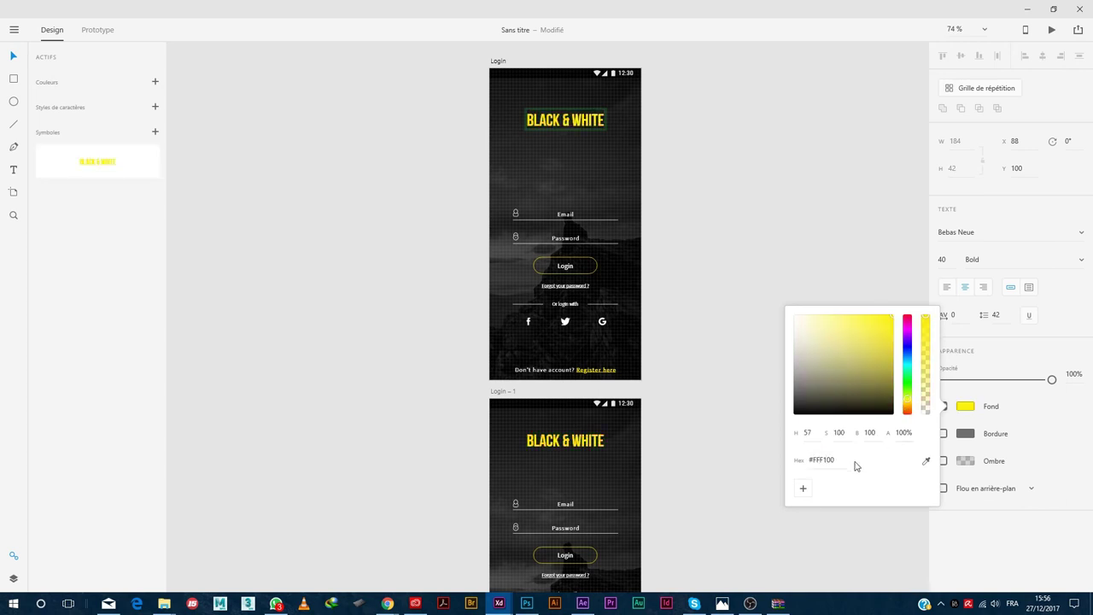
{"action": "left_click_drag", "start_coordinate": [817, 459], "coordinate": [779, 459]}
{"action": "type", "text": "fff"}
{"action": "key", "text": "Return"}
Move the "Black & White" title slightly up on Login and delete its instance from Login – 1
{"action": "left_click", "coordinate": [499, 108]}
{"action": "left_click", "coordinate": [576, 121]}
{"action": "mouse_move", "coordinate": [572, 122]}
{"action": "left_mouse_down"}
{"action": "mouse_move", "coordinate": [572, 149]}
{"action": "mouse_move", "coordinate": [573, 112]}
{"action": "left_mouse_up"}
{"action": "left_click", "coordinate": [576, 444]}
{"action": "key", "text": "Delete"}
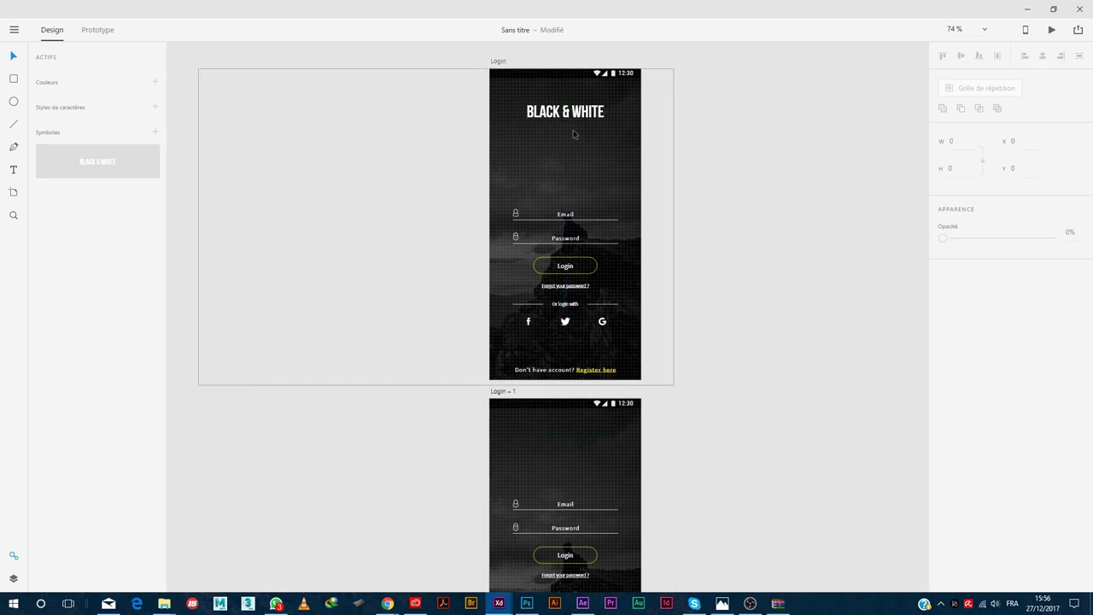
Position the "Black & White" title on Login at X 88, Y 96 and copy it to the same place on Login – 1
{"action": "left_click_drag", "start_coordinate": [588, 115], "coordinate": [585, 122]}
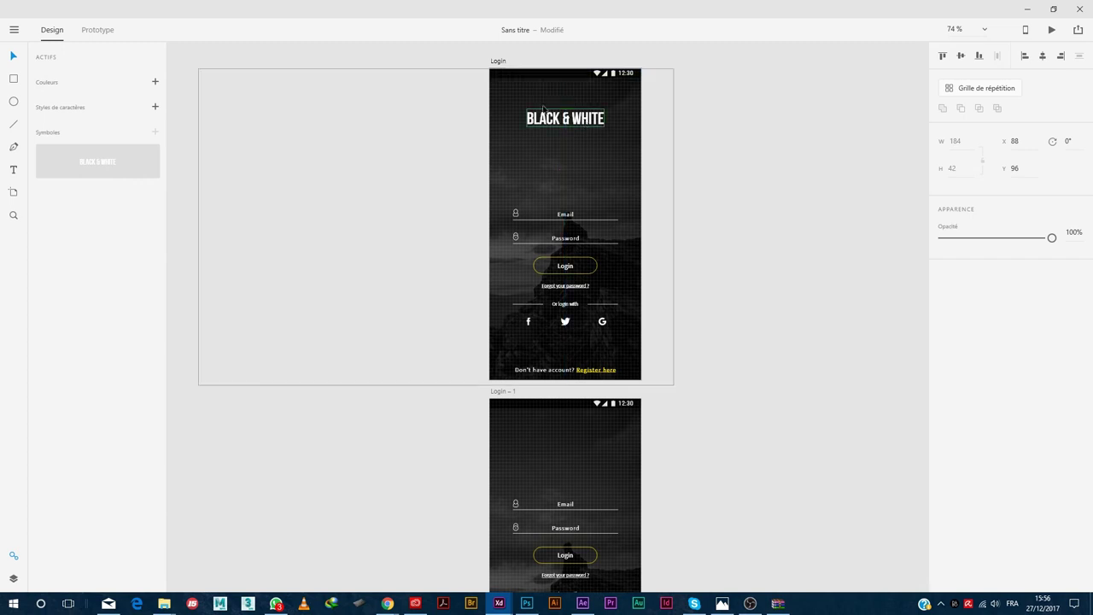
{"action": "right_click", "coordinate": [546, 112]}
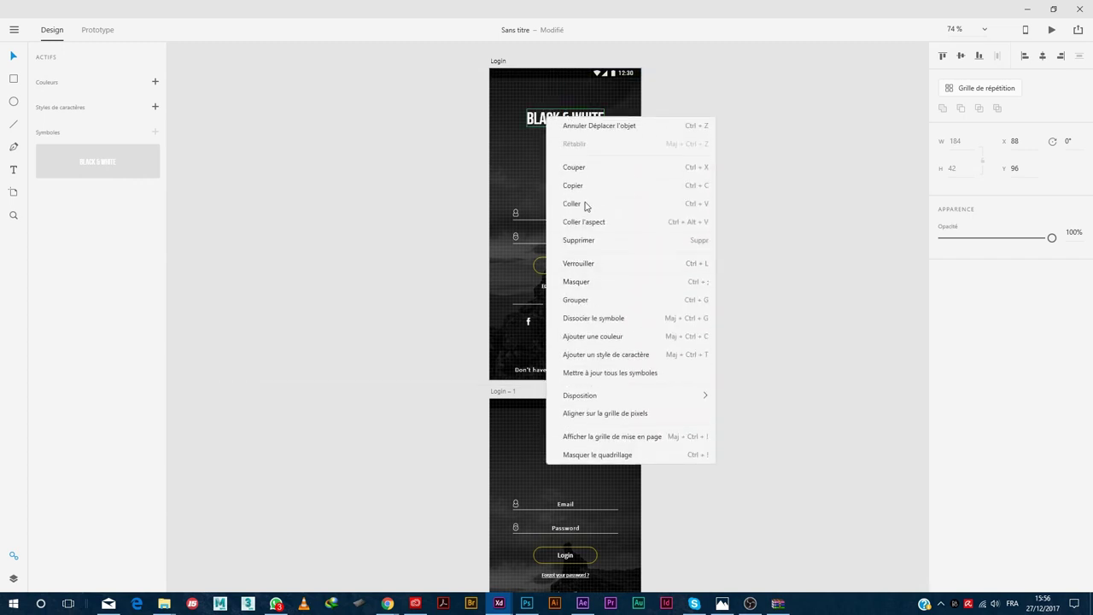
{"action": "left_click", "coordinate": [585, 183]}
{"action": "left_click", "coordinate": [497, 61]}
{"action": "left_click", "coordinate": [529, 438]}
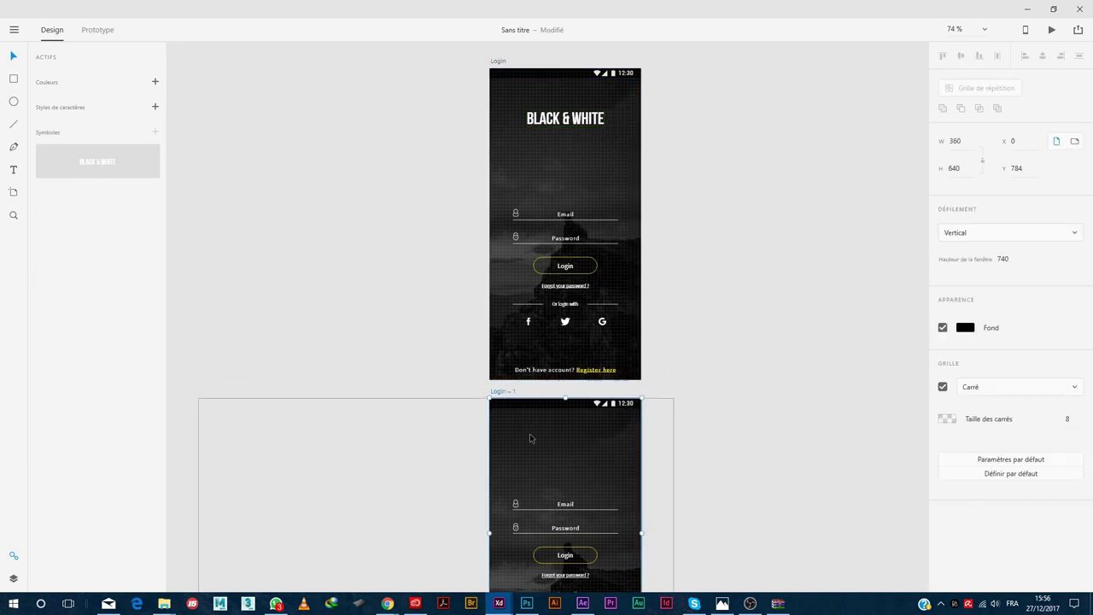
{"action": "key", "text": "ctrl+v"}
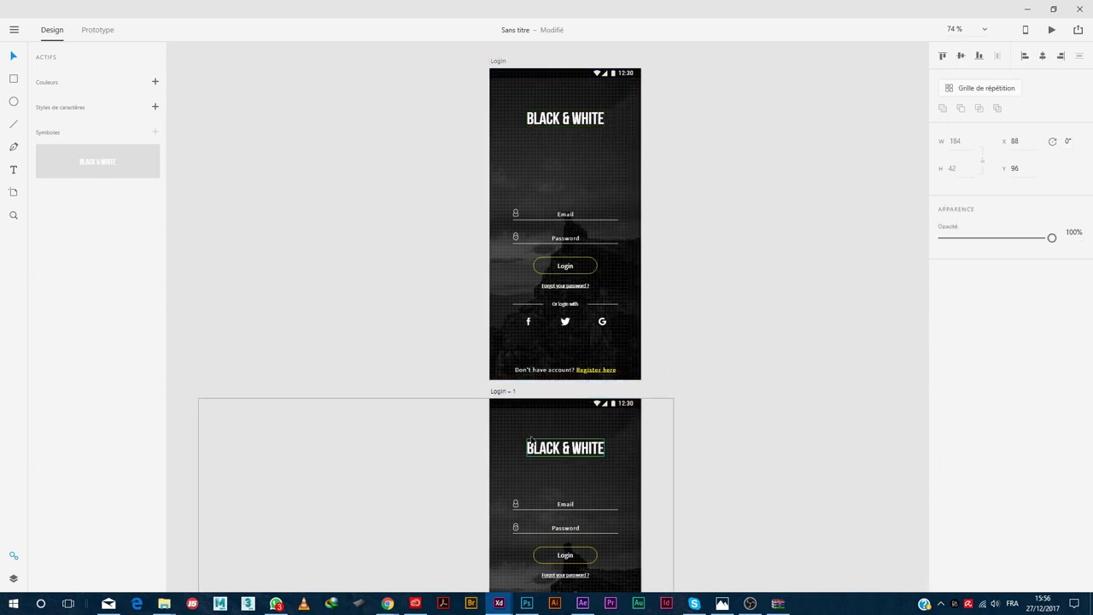
Duplicate the Login and Login – 1 artboards, placing each copy beside its original
{"action": "scroll", "coordinate": [309, 391], "scroll_direction": "down", "scroll_amount": 5}
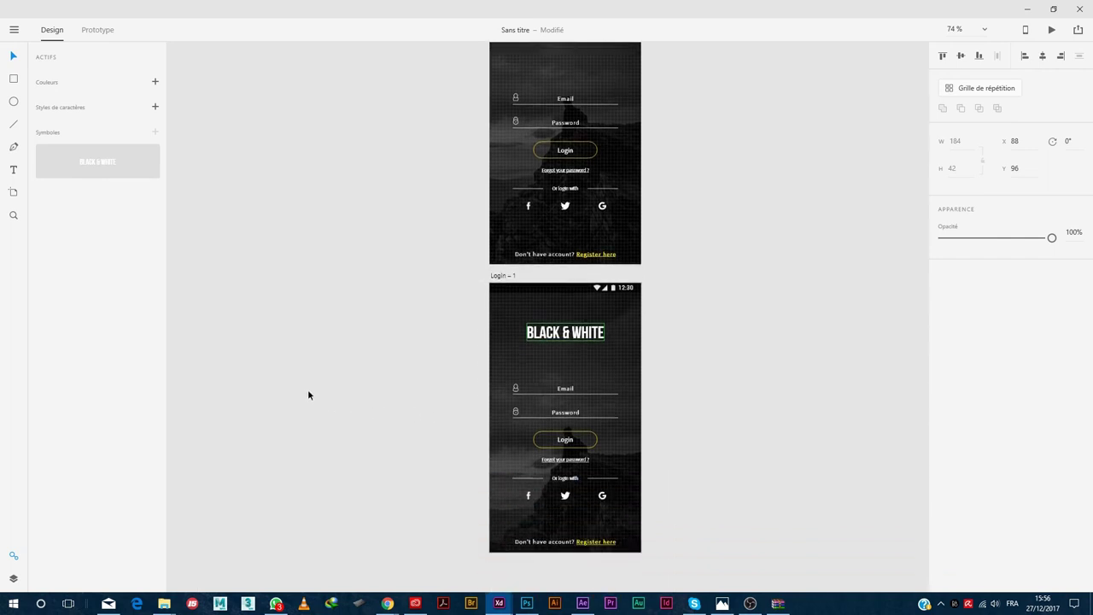
{"action": "scroll", "coordinate": [381, 393], "scroll_direction": "up", "scroll_amount": 2}
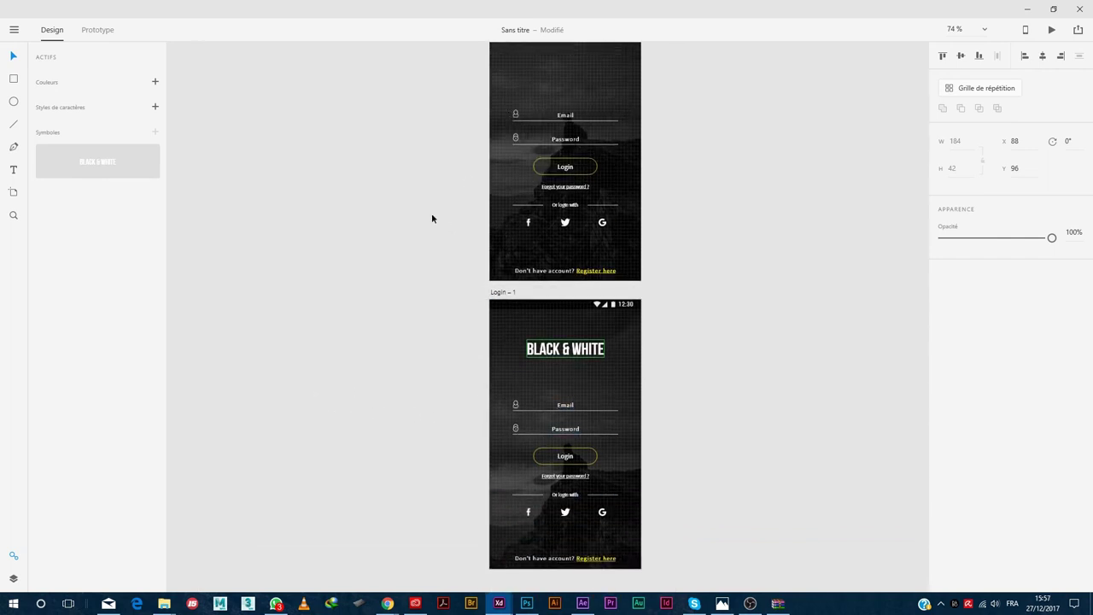
{"action": "scroll", "coordinate": [426, 223], "scroll_direction": "up", "scroll_amount": 4}
{"action": "scroll", "coordinate": [236, 238], "scroll_direction": "down", "scroll_amount": 3}
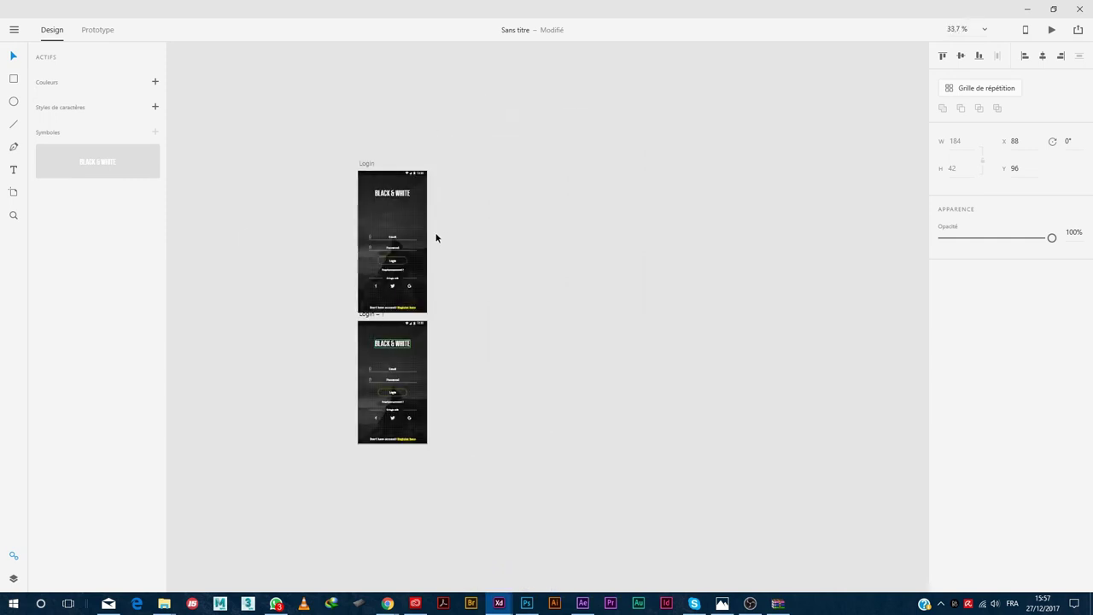
{"action": "scroll", "coordinate": [402, 230], "scroll_direction": "up", "scroll_amount": 3}
{"action": "left_click", "coordinate": [339, 128]}
{"action": "left_click_drag", "start_coordinate": [339, 127], "coordinate": [479, 126]}
{"action": "left_click", "coordinate": [340, 377]}
{"action": "left_click_drag", "start_coordinate": [340, 377], "coordinate": [483, 378]}
Delete the email and password fields, the Login button and the "Forgot your password ?" link from the Login – 3 artboard
{"action": "left_click_drag", "start_coordinate": [612, 417], "coordinate": [487, 603]}
{"action": "key", "text": "Delete"}
{"action": "left_click_drag", "start_coordinate": [613, 158], "coordinate": [485, 338]}
{"action": "left_click", "coordinate": [704, 357]}
{"action": "key", "text": "ctrl+z"}
{"action": "left_click_drag", "start_coordinate": [616, 418], "coordinate": [668, 504]}
{"action": "left_click_drag", "start_coordinate": [627, 448], "coordinate": [473, 526]}
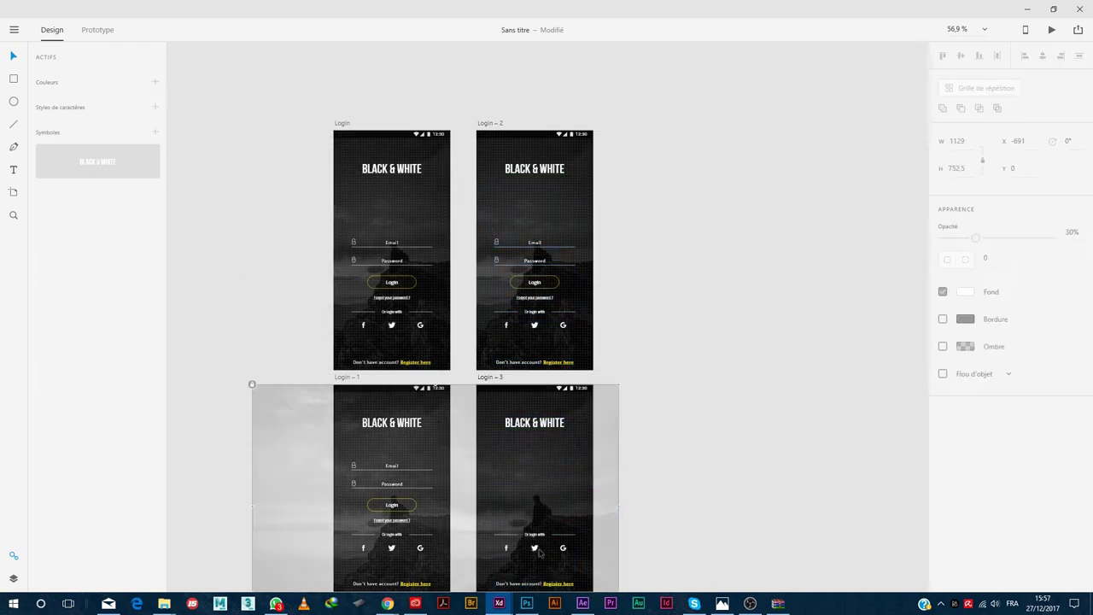
Delete the login fields, button and forgotten-password link from Login – 2, and lower the social login block on Login – 3 slightly
{"action": "left_click_drag", "start_coordinate": [612, 229], "coordinate": [493, 304]}
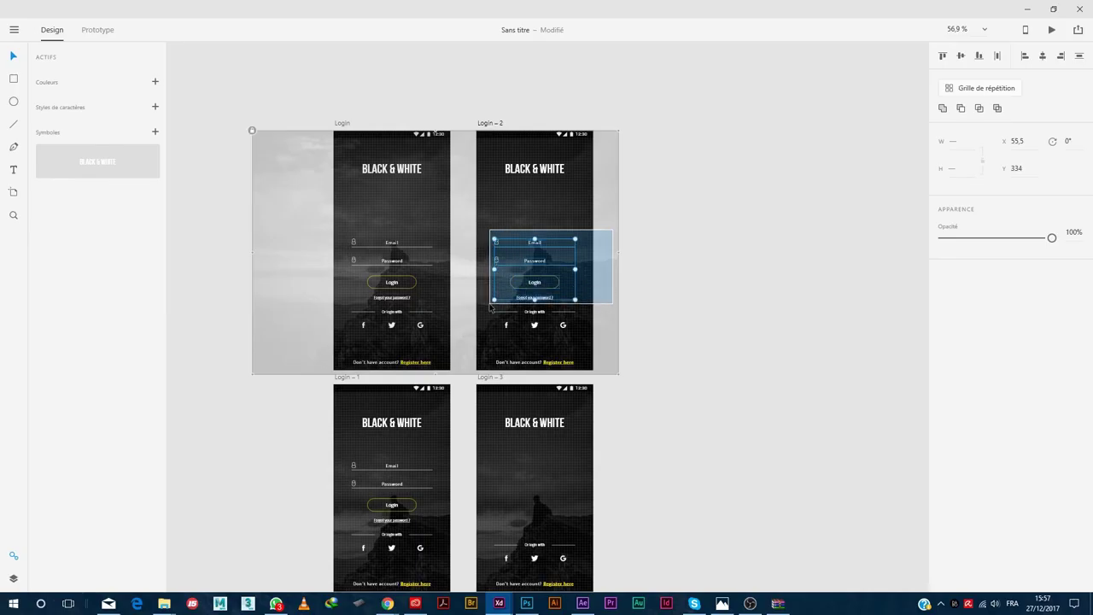
{"action": "key", "text": "Delete"}
{"action": "left_click", "coordinate": [596, 324]}
{"action": "left_click_drag", "start_coordinate": [595, 324], "coordinate": [491, 342]}
{"action": "left_click", "coordinate": [712, 291]}
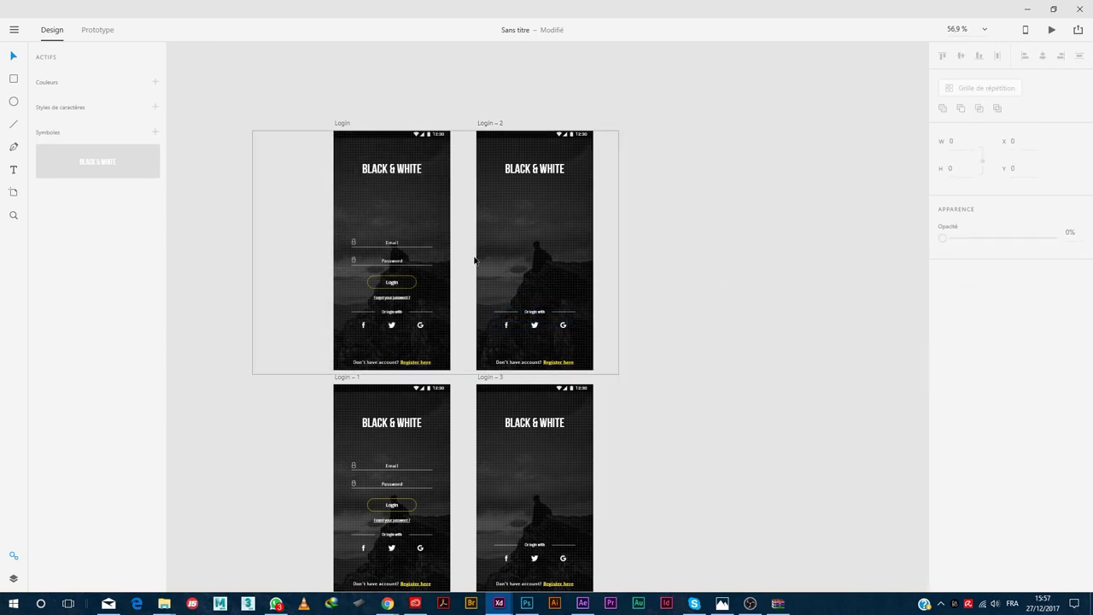
Unlock the mountain background photo of the Login – 2 artboard and delete it
{"action": "scroll", "coordinate": [618, 245], "scroll_direction": "up", "scroll_amount": 3}
{"action": "scroll", "coordinate": [594, 368], "scroll_direction": "down", "scroll_amount": 3}
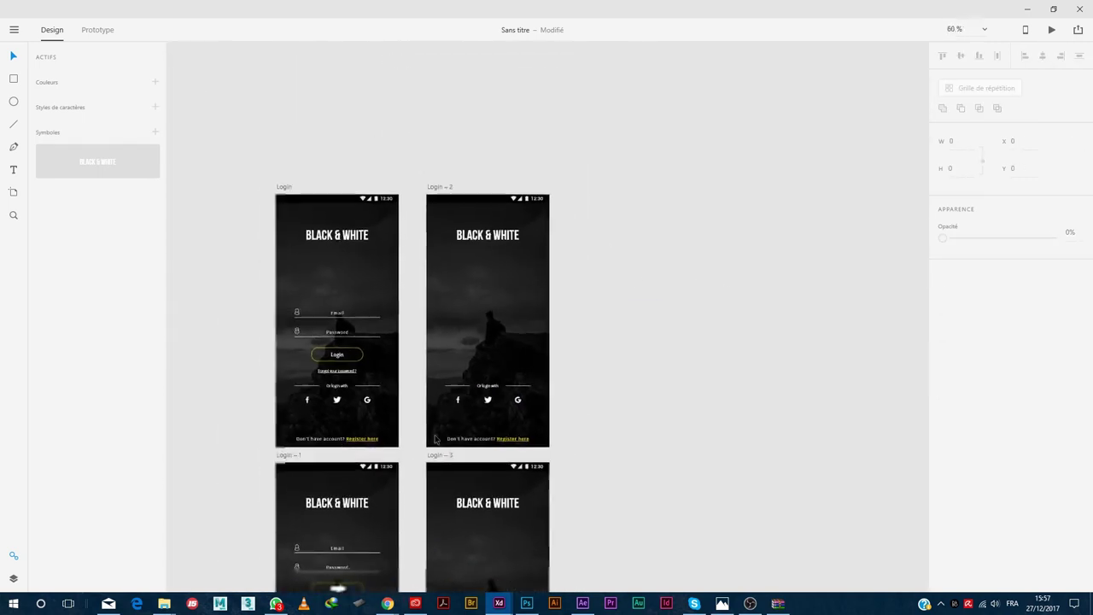
{"action": "scroll", "coordinate": [361, 326], "scroll_direction": "up", "scroll_amount": 3}
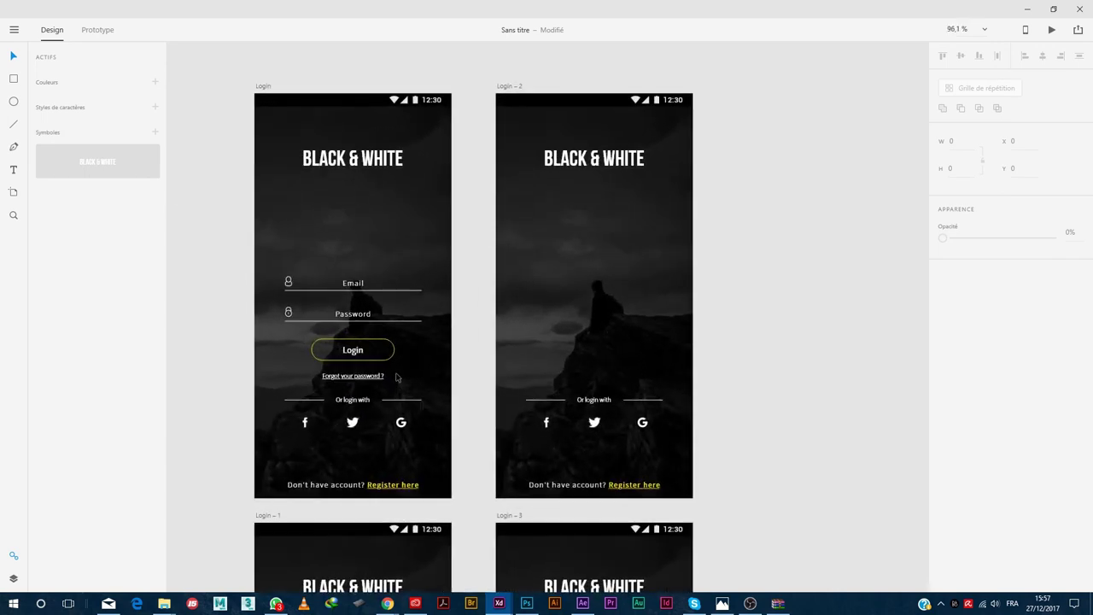
{"action": "scroll", "coordinate": [725, 361], "scroll_direction": "up", "scroll_amount": 2}
{"action": "scroll", "coordinate": [419, 346], "scroll_direction": "down", "scroll_amount": 1}
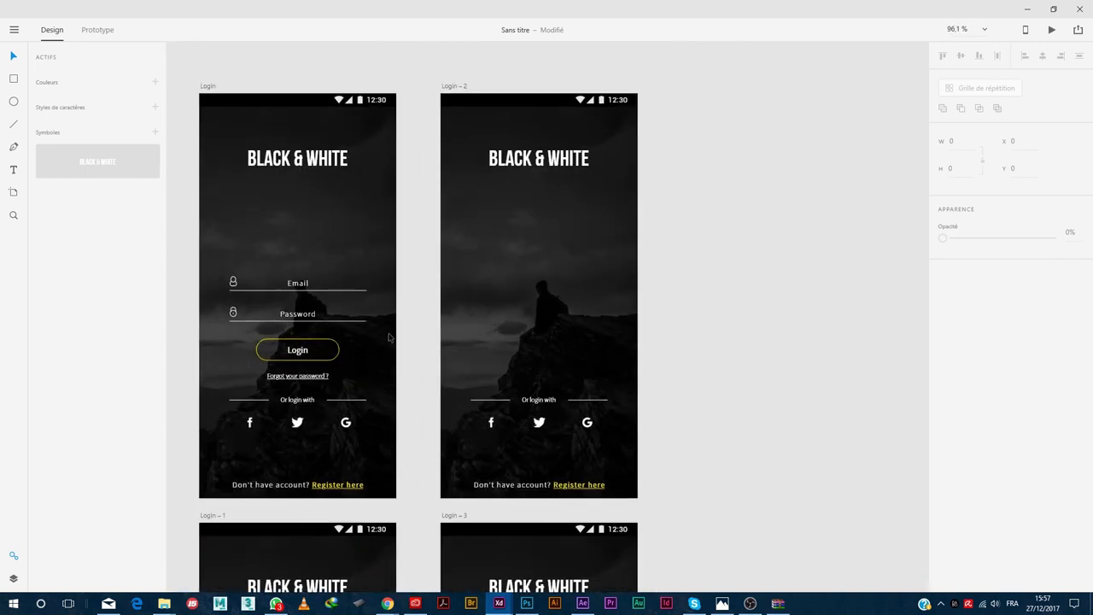
{"action": "left_click", "coordinate": [607, 268]}
{"action": "right_click", "coordinate": [607, 268]}
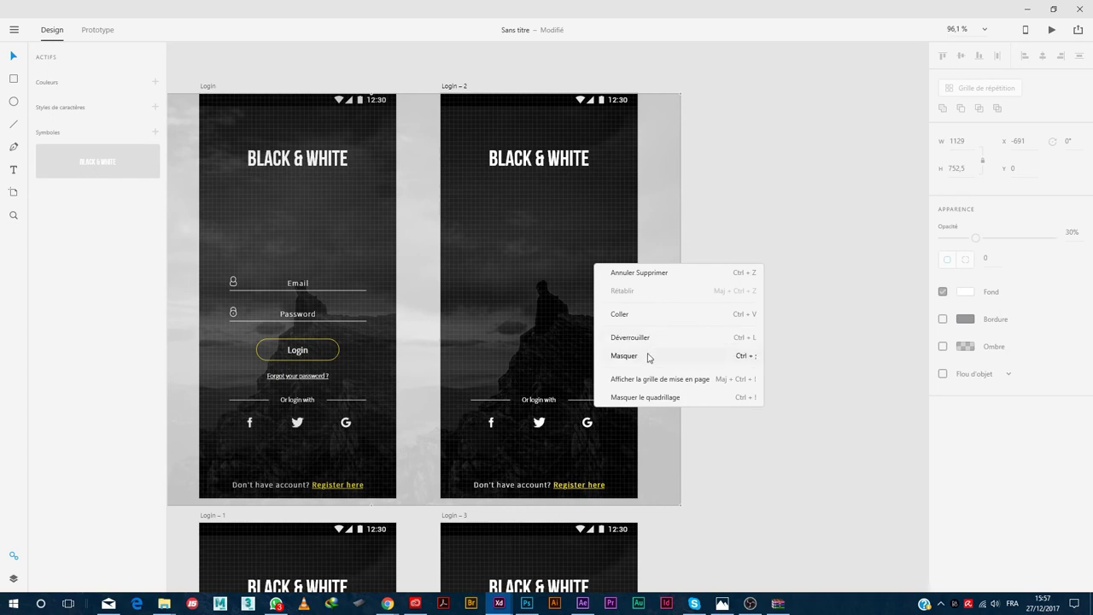
{"action": "left_click", "coordinate": [646, 338]}
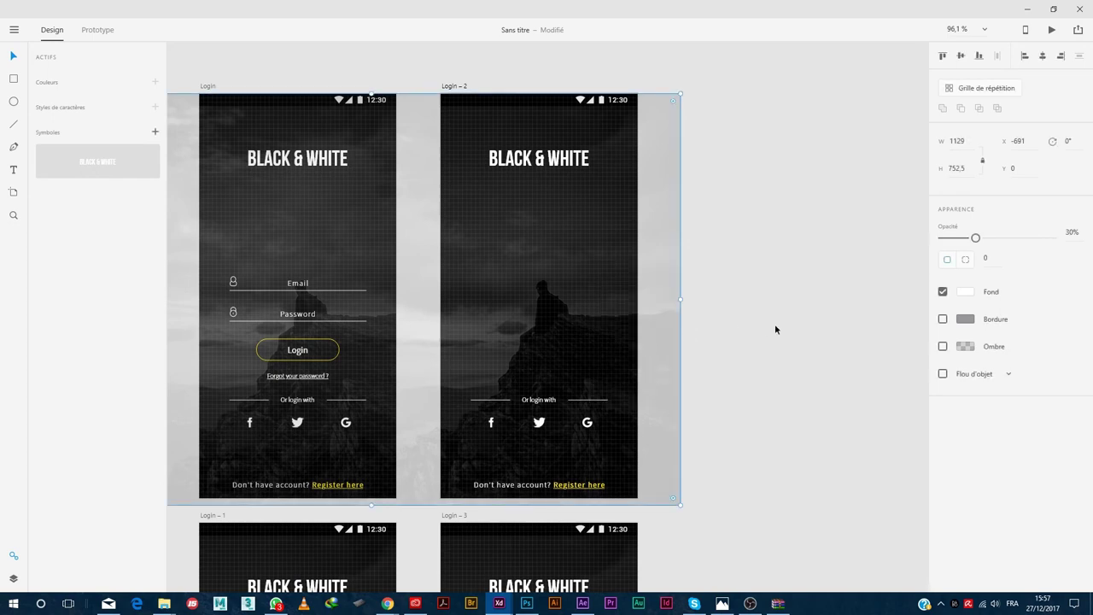
{"action": "key", "text": "Delete"}
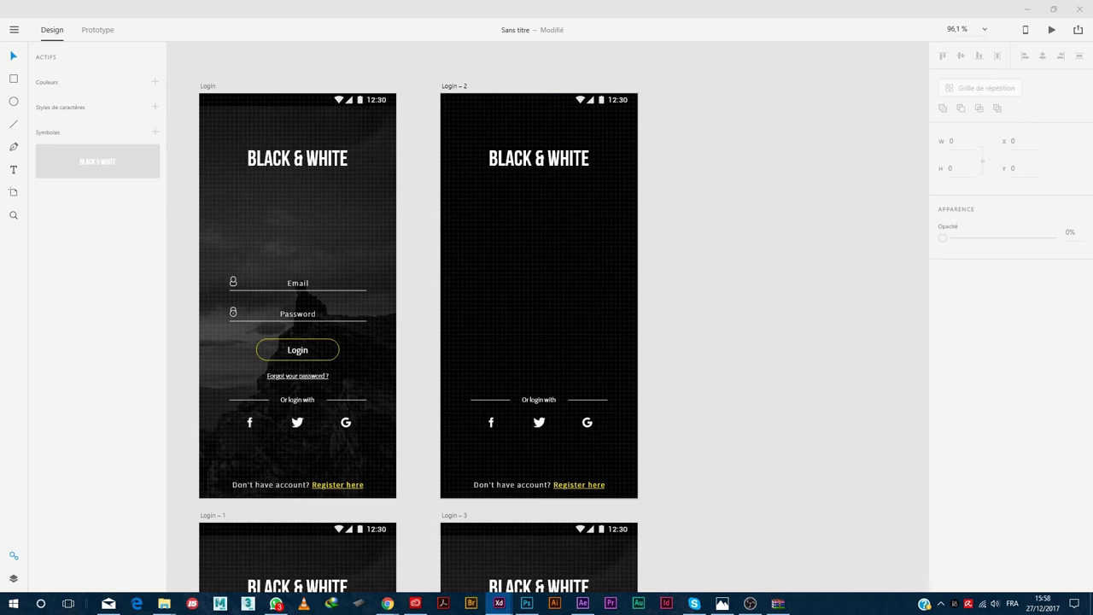
Place the dark portrait photo on Login – 2 at 40% opacity and enlarge it to 501 × 752 at X -50, Y 0
{"action": "key", "text": "ctrl+z"}
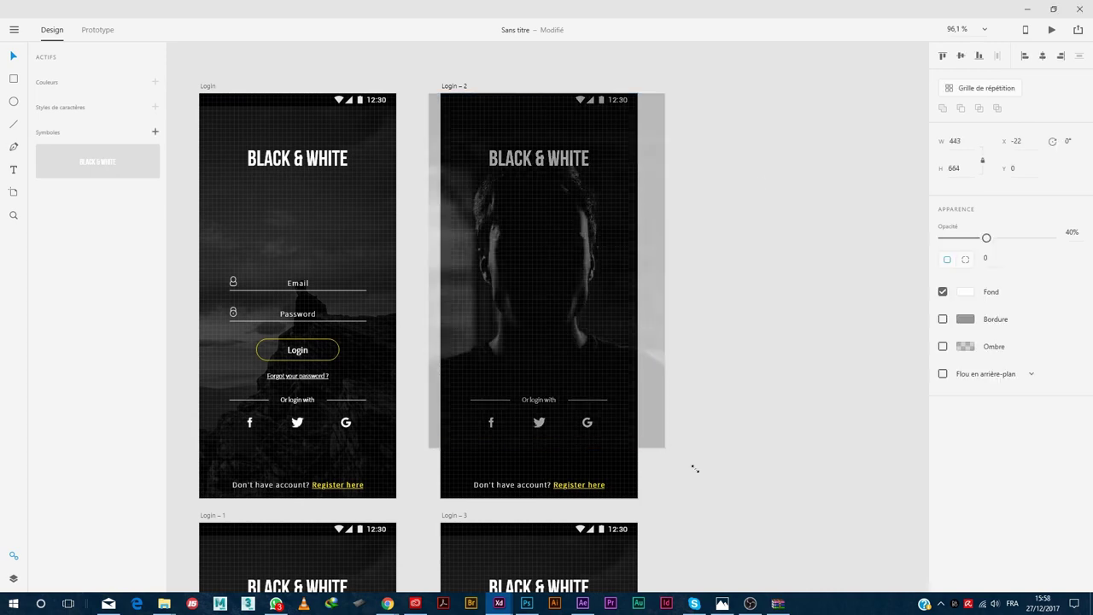
{"action": "key", "text": "shift+Right"}
{"action": "key", "text": "shift+Right"}
{"action": "left_click", "coordinate": [509, 514]}
Send the portrait photo behind the other content of Login – 2 and lock it
{"action": "right_click", "coordinate": [595, 265]}
{"action": "mouse_move", "coordinate": [715, 505]}
{"action": "left_click", "coordinate": [797, 553]}
{"action": "left_click", "coordinate": [796, 554]}
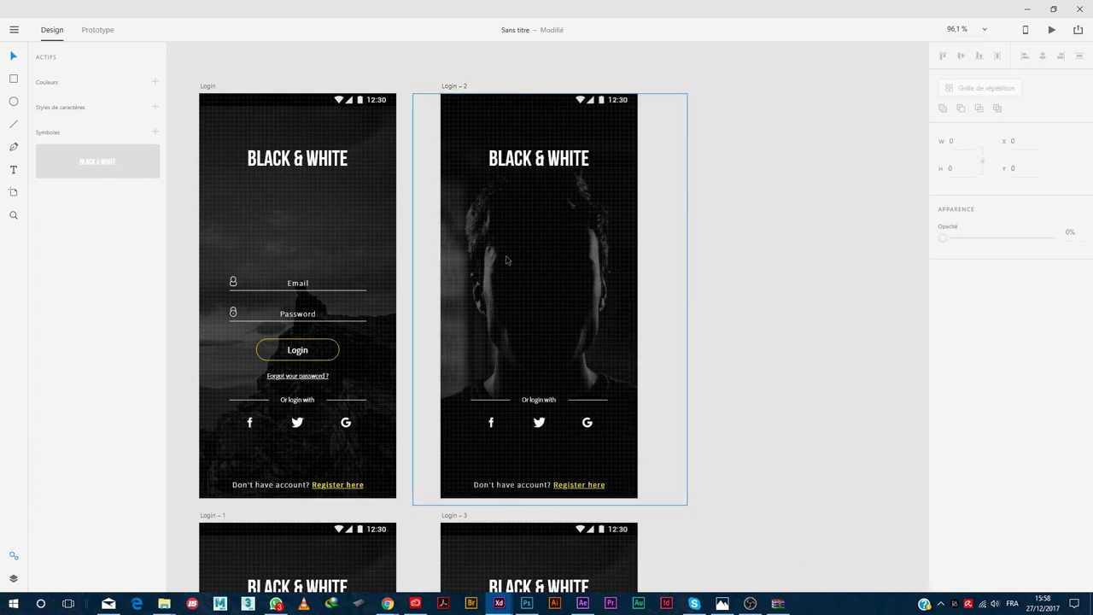
{"action": "right_click", "coordinate": [570, 284]}
{"action": "left_click", "coordinate": [606, 419]}
{"action": "left_click", "coordinate": [809, 277]}
Copy the email and password fields with their icons and lines from Login to Login – 2, centred horizontally on the artboard
{"action": "left_click", "coordinate": [546, 283]}
{"action": "left_click_drag", "start_coordinate": [473, 96], "coordinate": [737, 364]}
{"action": "scroll", "coordinate": [737, 364], "scroll_direction": "down", "scroll_amount": 1}
{"action": "left_click", "coordinate": [324, 251]}
{"action": "left_click_drag", "start_coordinate": [235, 256], "coordinate": [369, 307]}
{"action": "left_click_drag", "start_coordinate": [302, 301], "coordinate": [578, 266]}
{"action": "left_click", "coordinate": [1042, 57]}
{"action": "right_click", "coordinate": [535, 266]}
{"action": "left_click", "coordinate": [572, 439]}
{"action": "left_click", "coordinate": [768, 290]}
Duplicate the email and password fields on Login – 2 directly below the first pair to make four fields
{"action": "scroll", "coordinate": [518, 240], "scroll_direction": "up", "scroll_amount": 5}
{"action": "left_click_drag", "start_coordinate": [368, 206], "coordinate": [635, 369]}
{"action": "left_click_drag", "start_coordinate": [574, 329], "coordinate": [574, 508]}
Distribute the four field underlines on Login – 2 evenly in the vertical direction
{"action": "scroll", "coordinate": [602, 557], "scroll_direction": "up", "scroll_amount": 3}
{"action": "scroll", "coordinate": [590, 554], "scroll_direction": "down", "scroll_amount": 5}
{"action": "scroll", "coordinate": [742, 493], "scroll_direction": "up", "scroll_amount": 2}
{"action": "left_click", "coordinate": [683, 542]}
{"action": "left_click", "coordinate": [683, 429], "text": "shift"}
{"action": "left_click", "coordinate": [683, 315], "text": "shift"}
{"action": "left_click", "coordinate": [683, 202], "text": "shift"}
{"action": "left_click", "coordinate": [1079, 58]}
{"action": "left_click", "coordinate": [1078, 55]}
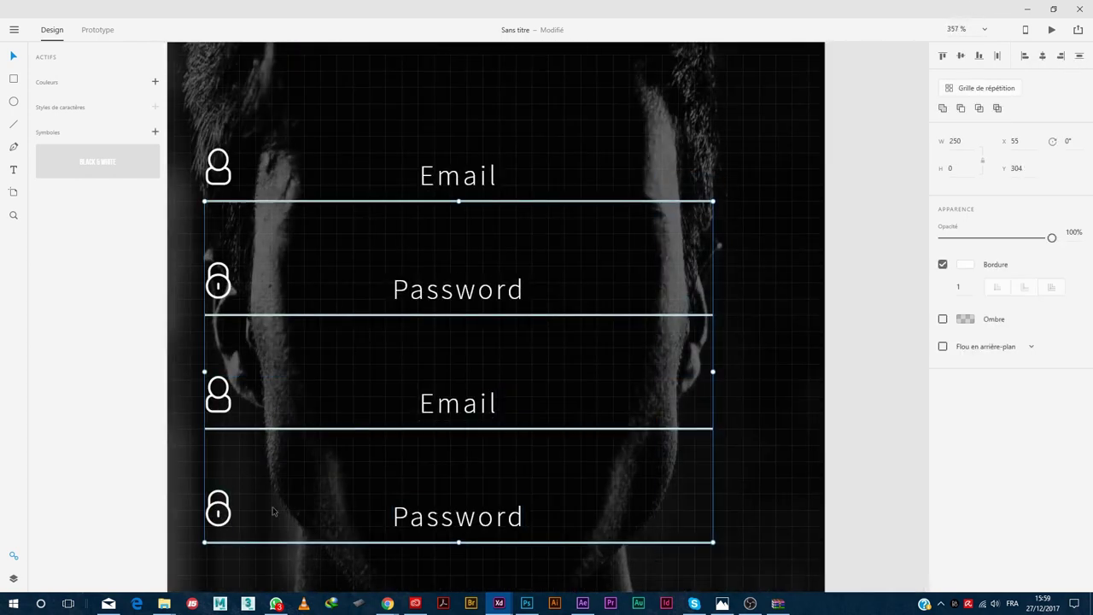
Delete the third field's person icon and move the second field's padlock icon into its place
{"action": "scroll", "coordinate": [475, 534], "scroll_direction": "up", "scroll_amount": 5}
{"action": "scroll", "coordinate": [293, 512], "scroll_direction": "down", "scroll_amount": 8}
{"action": "scroll", "coordinate": [292, 488], "scroll_direction": "up", "scroll_amount": 1}
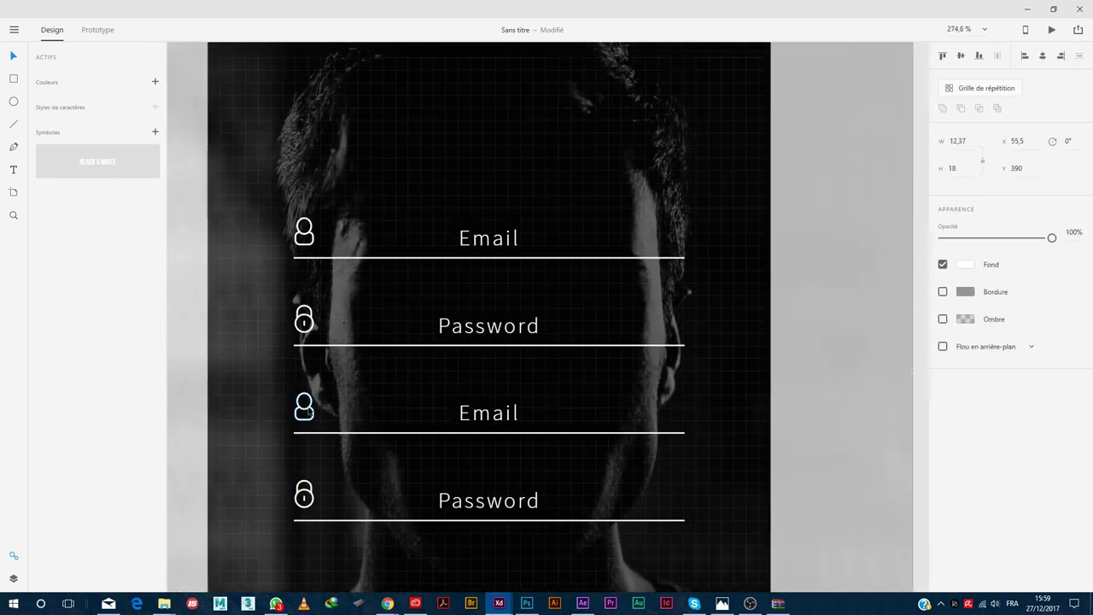
{"action": "left_click", "coordinate": [304, 411]}
{"action": "key", "text": "Delete"}
{"action": "left_click_drag", "start_coordinate": [305, 323], "coordinate": [306, 411]}
Change the third field's label to "Password" and the fourth field's label to "Confirm Password"
{"action": "left_click", "coordinate": [489, 419]}
{"action": "double_click", "coordinate": [488, 413]}
{"action": "type", "text": "Password"}
{"action": "key", "text": "Escape"}
{"action": "double_click", "coordinate": [439, 500]}
{"action": "type", "text": "Confirm"}
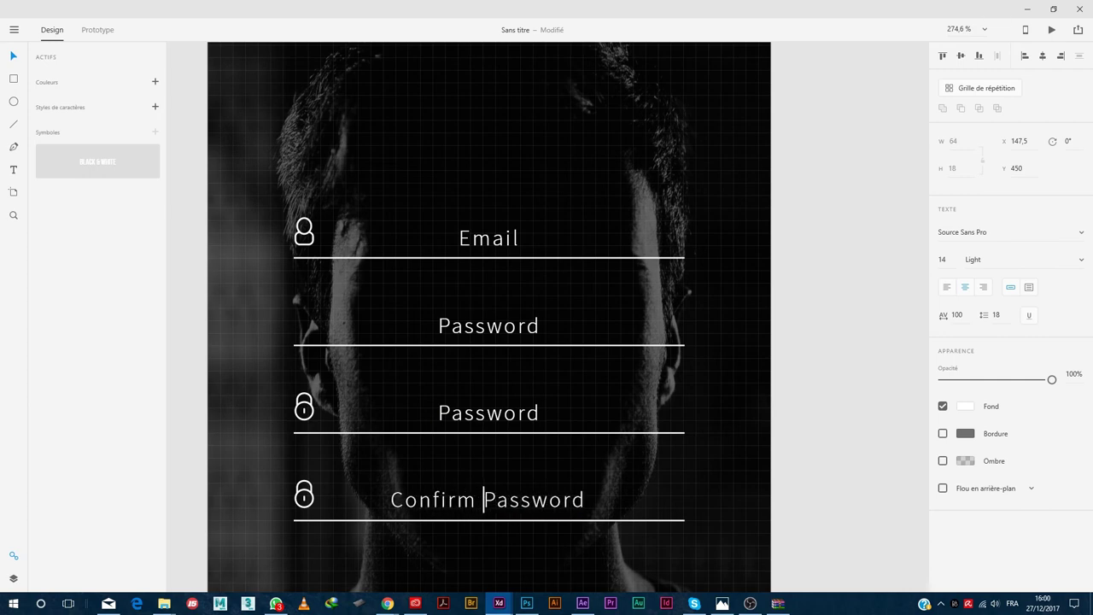
Change the second field's label to "Email" and the first field's label to "Full name"
{"action": "double_click", "coordinate": [475, 328]}
{"action": "type", "text": "Email"}
{"action": "key", "text": "Escape"}
{"action": "double_click", "coordinate": [461, 238]}
{"action": "type", "text": "Full name"}
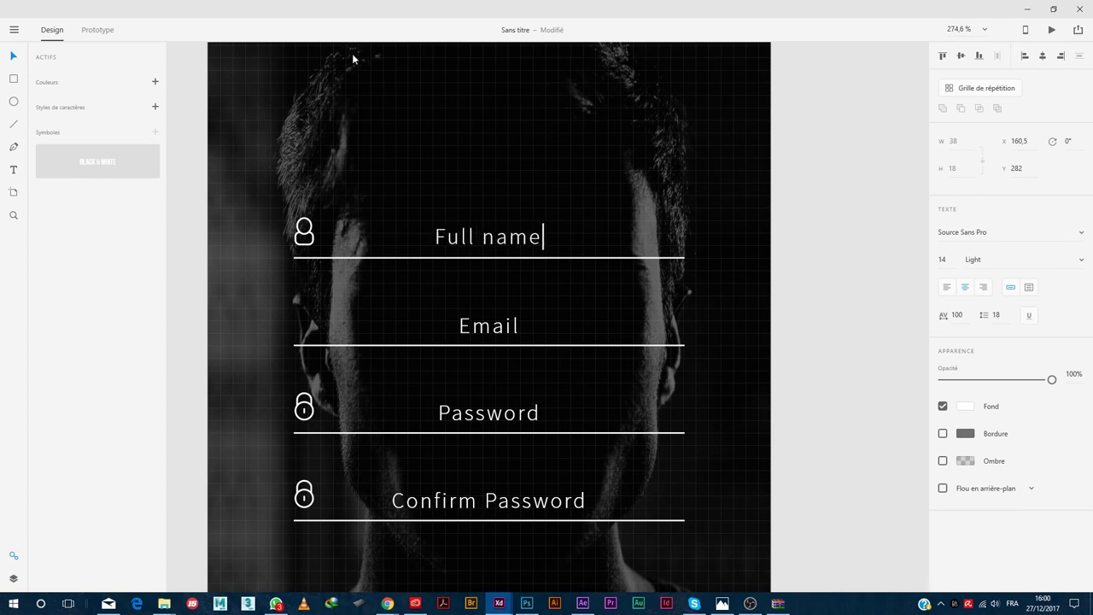
{"action": "key", "text": "Escape"}
Paste the envelope icon and place it at the start of the Email field at about X 56, Y 338
{"action": "left_click", "coordinate": [488, 336]}
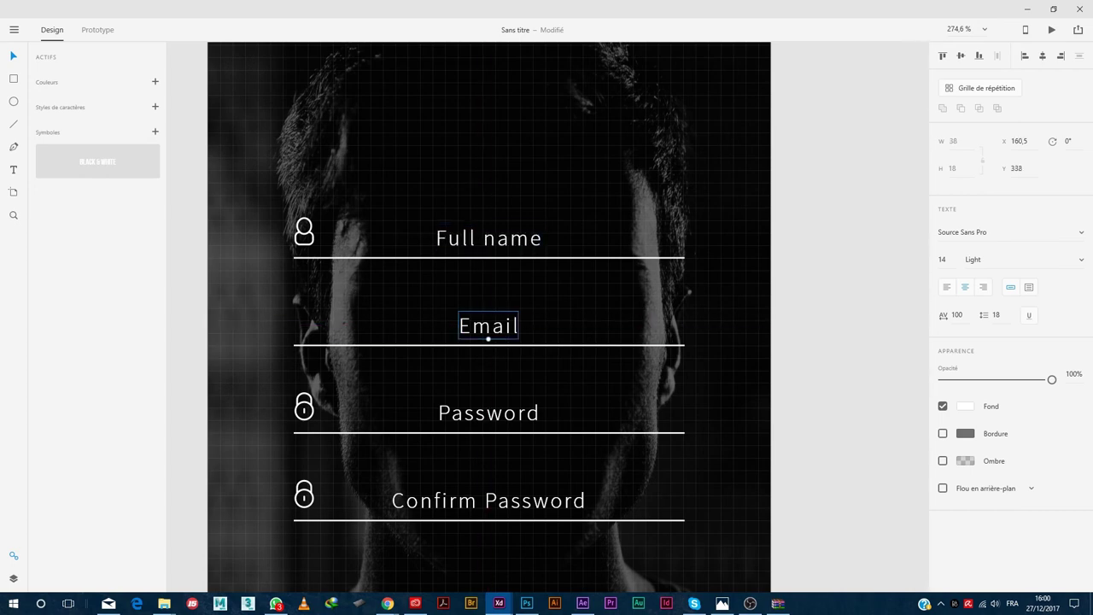
{"action": "key", "text": "ctrl+v"}
{"action": "left_click_drag", "start_coordinate": [311, 316], "coordinate": [310, 327]}
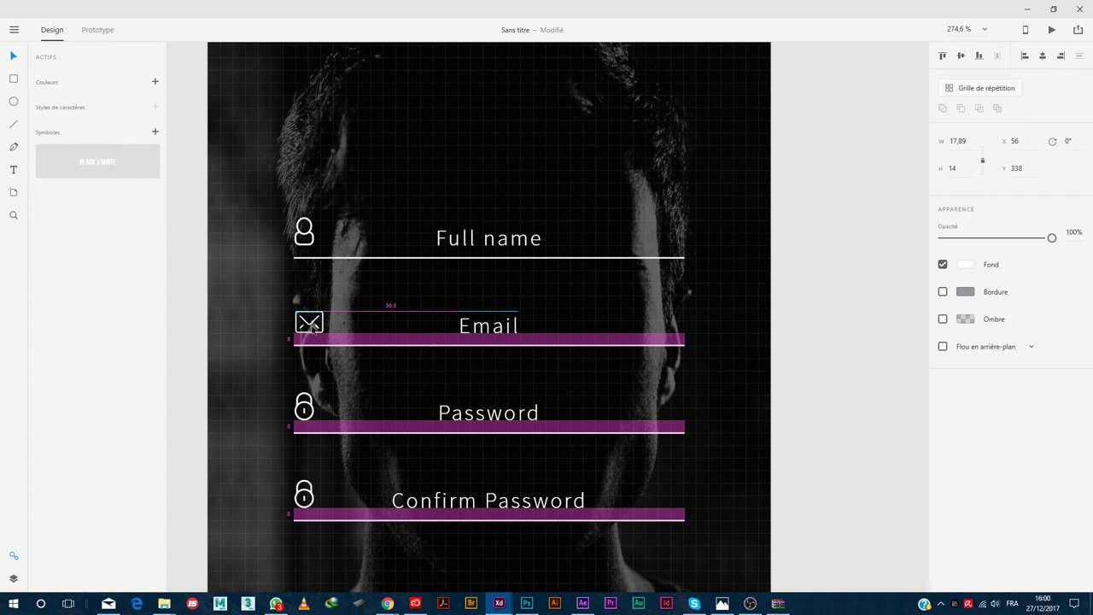
{"action": "left_click_drag", "start_coordinate": [310, 326], "coordinate": [309, 327]}
{"action": "left_click", "coordinate": [359, 418]}
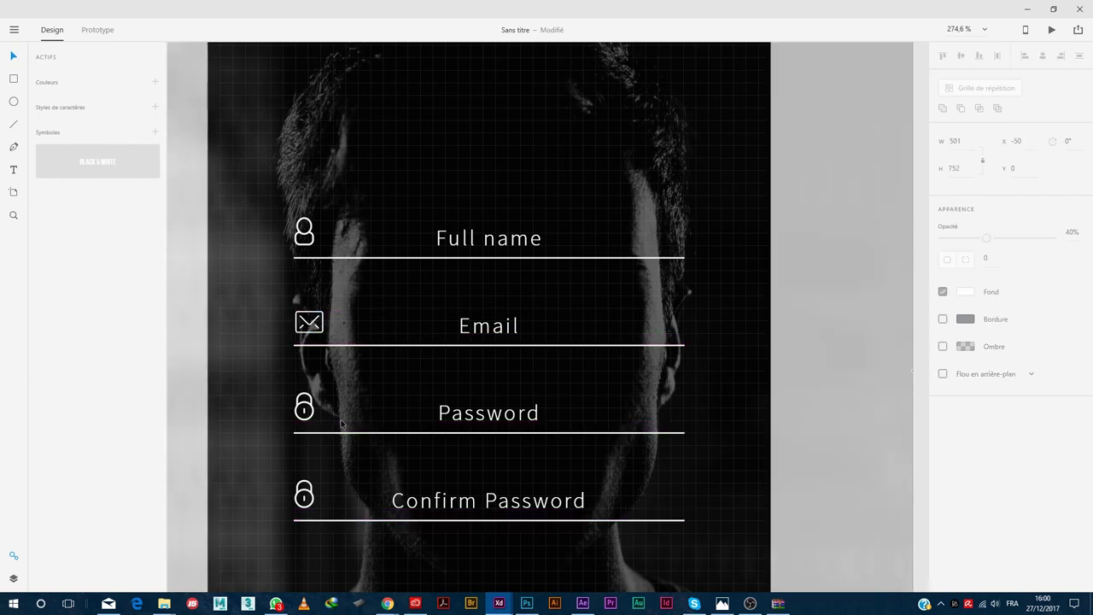
Position the yellow-outlined rounded button centred below the Confirm Password field
{"action": "scroll", "coordinate": [359, 425], "scroll_direction": "down", "scroll_amount": 3}
{"action": "left_click", "coordinate": [417, 463]}
{"action": "left_click", "coordinate": [623, 447]}
{"action": "scroll", "coordinate": [456, 473], "scroll_direction": "down", "scroll_amount": 2}
{"action": "left_click_drag", "start_coordinate": [524, 383], "coordinate": [317, 446]}
{"action": "left_click_drag", "start_coordinate": [418, 431], "coordinate": [419, 468]}
{"action": "scroll", "coordinate": [672, 472], "scroll_direction": "down", "scroll_amount": 3}
{"action": "left_click", "coordinate": [426, 411]}
{"action": "left_click_drag", "start_coordinate": [426, 412], "coordinate": [569, 433]}
{"action": "scroll", "coordinate": [512, 449], "scroll_direction": "up", "scroll_amount": 4}
{"action": "scroll", "coordinate": [707, 423], "scroll_direction": "down", "scroll_amount": 1}
{"action": "scroll", "coordinate": [384, 321], "scroll_direction": "up", "scroll_amount": 1}
{"action": "left_click", "coordinate": [330, 349]}
{"action": "scroll", "coordinate": [856, 408], "scroll_direction": "up", "scroll_amount": 4}
{"action": "left_click_drag", "start_coordinate": [572, 383], "coordinate": [569, 390]}
{"action": "scroll", "coordinate": [512, 436], "scroll_direction": "down", "scroll_amount": 3}
Change the yellow-outlined button's label to "Register now"
{"action": "double_click", "coordinate": [512, 440]}
{"action": "type", "text": "Re"}
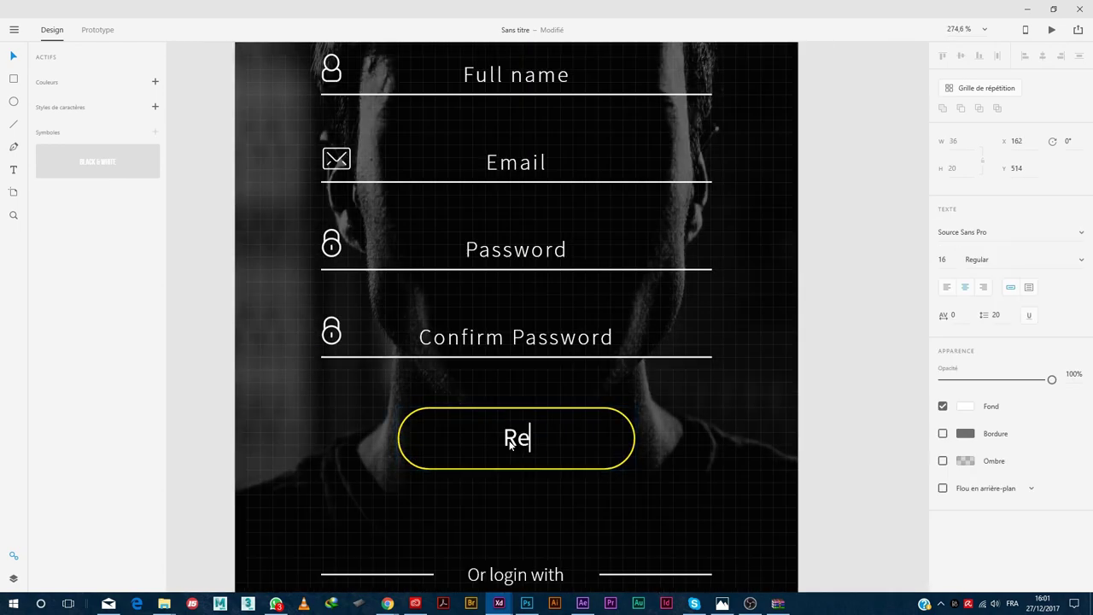
{"action": "type", "text": "gister now"}
Move the "Or login with" divider and the social icons up closer to the register button, with the divider text at about Y 576
{"action": "scroll", "coordinate": [459, 539], "scroll_direction": "down", "scroll_amount": 2}
{"action": "scroll", "coordinate": [425, 458], "scroll_direction": "down", "scroll_amount": 4}
{"action": "scroll", "coordinate": [425, 459], "scroll_direction": "up", "scroll_amount": 3}
{"action": "scroll", "coordinate": [426, 458], "scroll_direction": "down", "scroll_amount": 4}
{"action": "scroll", "coordinate": [491, 493], "scroll_direction": "up", "scroll_amount": 3}
{"action": "left_click", "coordinate": [488, 499]}
{"action": "left_click_drag", "start_coordinate": [589, 489], "coordinate": [594, 464]}
Change the divider text above the social icons to "Or Register with"
{"action": "scroll", "coordinate": [613, 495], "scroll_direction": "up", "scroll_amount": 5}
{"action": "double_click", "coordinate": [537, 283]}
{"action": "type", "text": "r Reg"}
{"action": "key", "text": "BackSpace"}
{"action": "key", "text": "BackSpace"}
{"action": "key", "text": "BackSpace"}
{"action": "type", "text": "R"}
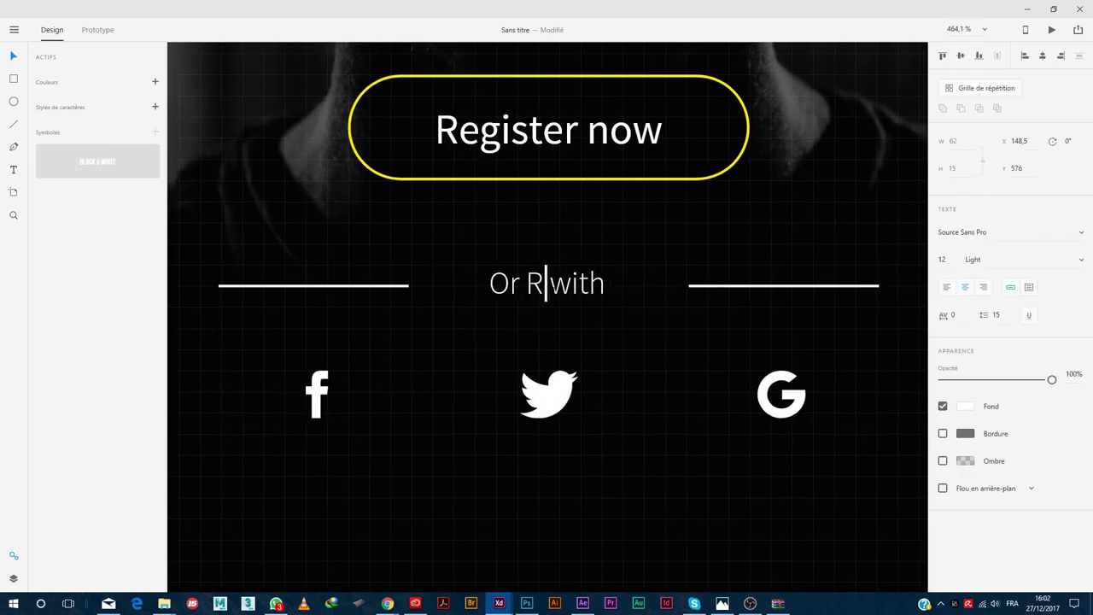
{"action": "type", "text": "egister"}
{"action": "left_click", "coordinate": [545, 400]}
Change the white part of the registration screen's footer text to "Already have an account?"
{"action": "scroll", "coordinate": [543, 414], "scroll_direction": "down", "scroll_amount": 6}
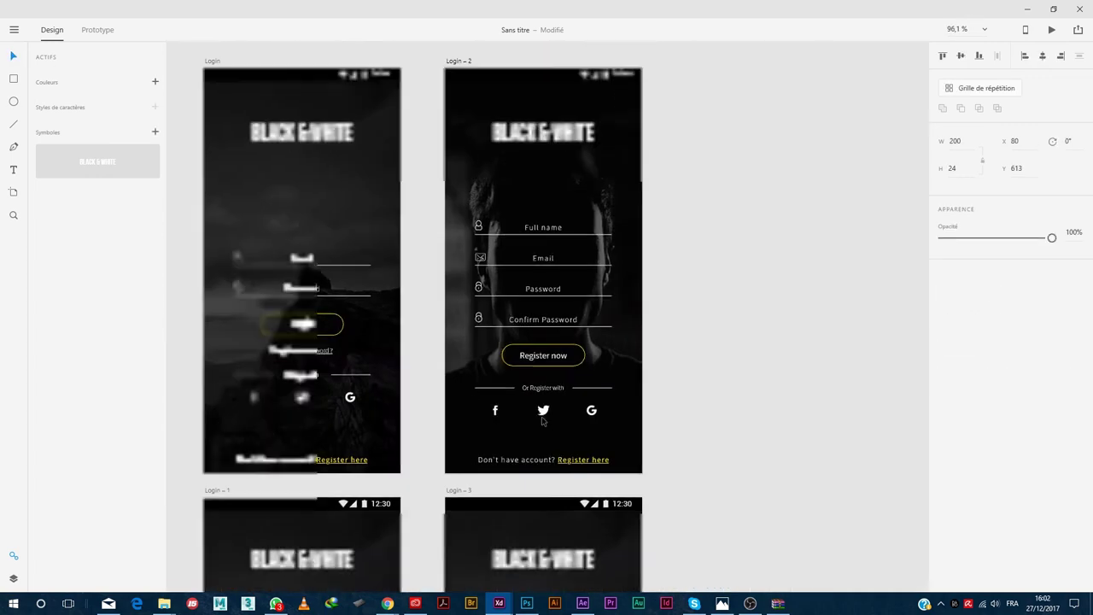
{"action": "left_click", "coordinate": [547, 466]}
{"action": "scroll", "coordinate": [547, 480], "scroll_direction": "up", "scroll_amount": 3}
{"action": "double_click", "coordinate": [456, 433]}
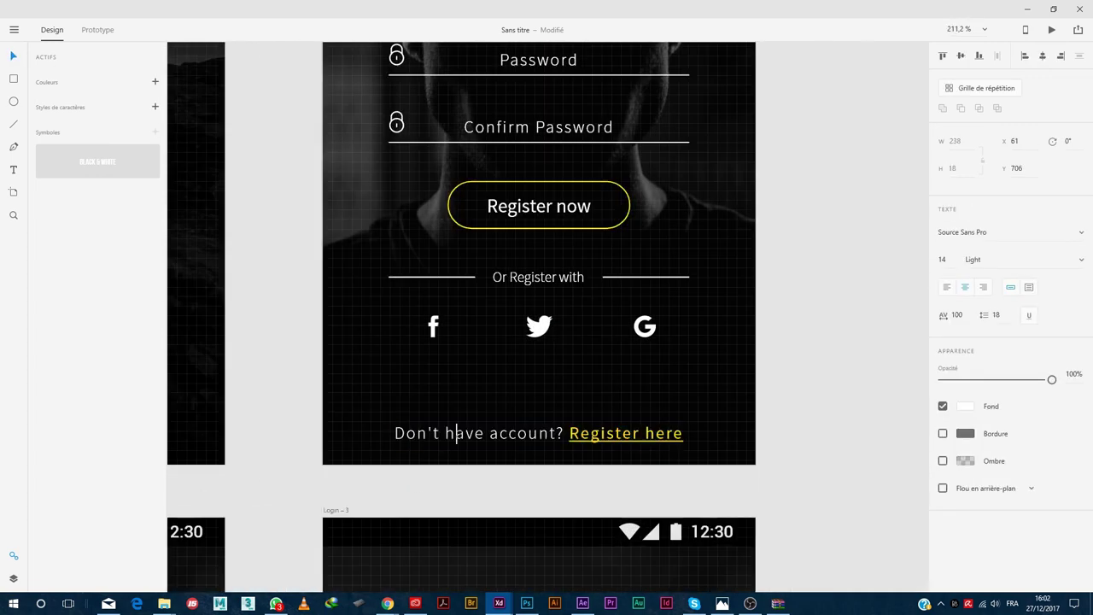
{"action": "left_click_drag", "start_coordinate": [436, 434], "coordinate": [384, 435]}
{"action": "left_click", "coordinate": [451, 452]}
{"action": "type", "text": "Alread"}
{"action": "type", "text": "y"}
{"action": "key", "text": "Delete"}
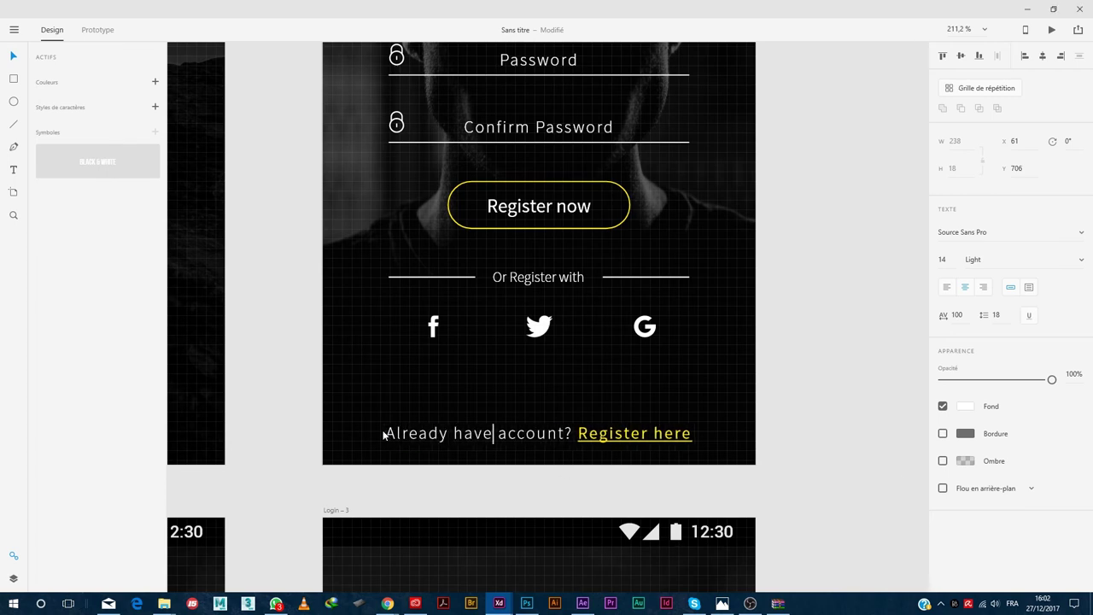
{"action": "type", "text": "an"}
Replace the yellow underlined footer link text with "Login now"
{"action": "left_click_drag", "start_coordinate": [588, 434], "coordinate": [706, 435]}
{"action": "type", "text": "Login now"}
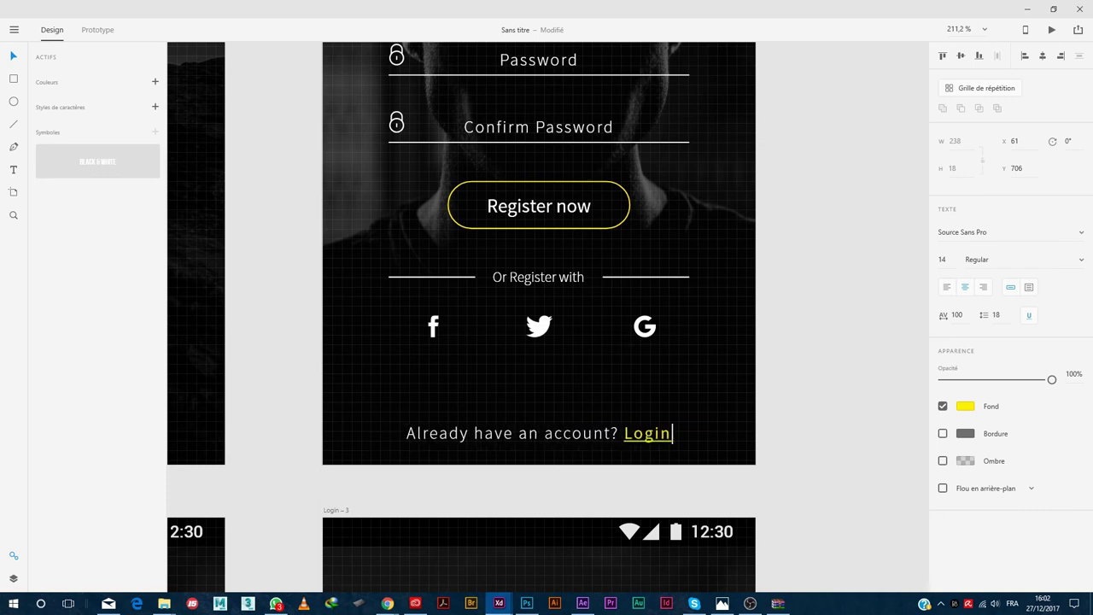
{"action": "key", "text": "ctrl+shift+Left"}
{"action": "key", "text": "ctrl+shift+Left"}
{"action": "key", "text": "Escape"}
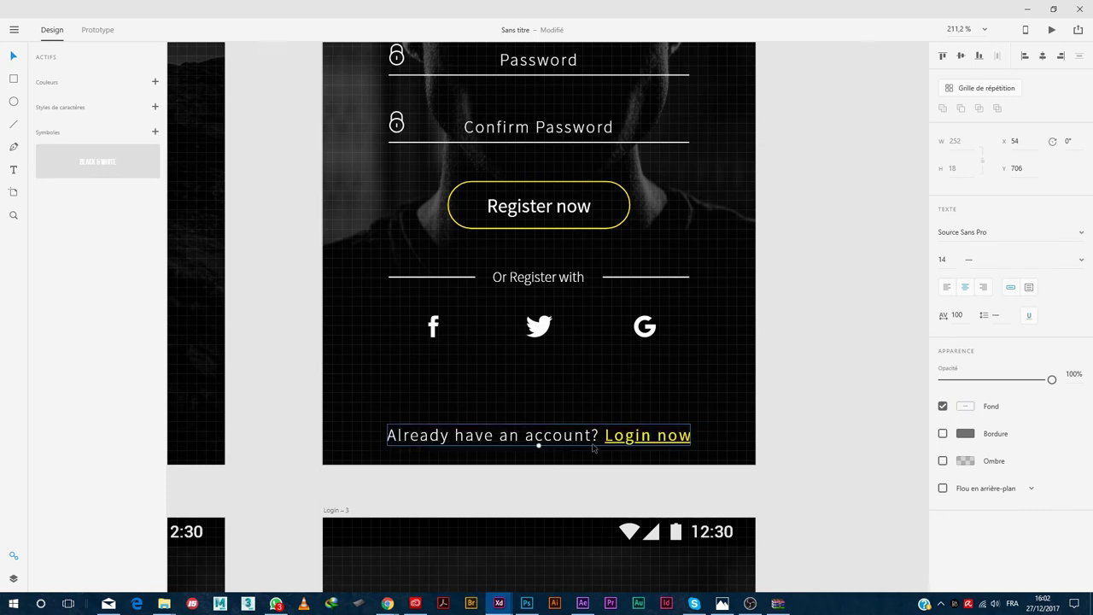
Copy the four fields, register button, social block and footer from Login – 2 into Login – 3 and park them beside the artboard
{"action": "scroll", "coordinate": [570, 363], "scroll_direction": "down", "scroll_amount": 5}
{"action": "scroll", "coordinate": [563, 478], "scroll_direction": "down", "scroll_amount": 2}
{"action": "scroll", "coordinate": [564, 338], "scroll_direction": "up", "scroll_amount": 2}
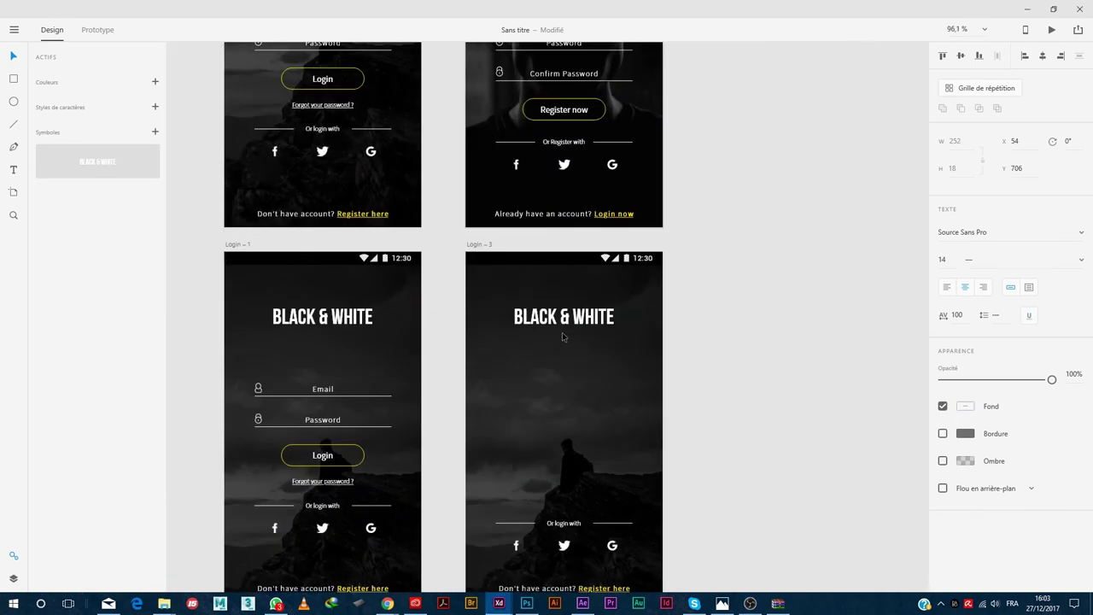
{"action": "scroll", "coordinate": [563, 338], "scroll_direction": "up", "scroll_amount": 3}
{"action": "left_click_drag", "start_coordinate": [493, 169], "coordinate": [644, 431]}
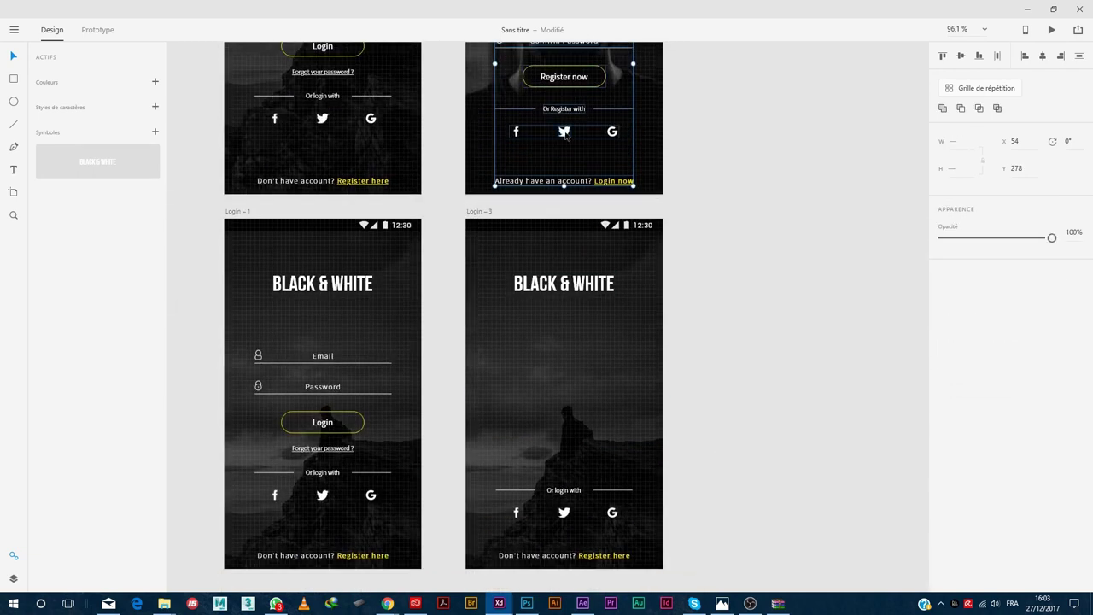
{"action": "left_click", "coordinate": [487, 212]}
{"action": "key", "text": "ctrl+v"}
{"action": "left_click_drag", "start_coordinate": [568, 441], "coordinate": [778, 347]}
Delete the old divider, social icons and footer from Login – 3 and place the copied registration form below its title
{"action": "left_click_drag", "start_coordinate": [627, 458], "coordinate": [490, 566]}
{"action": "key", "text": "Delete"}
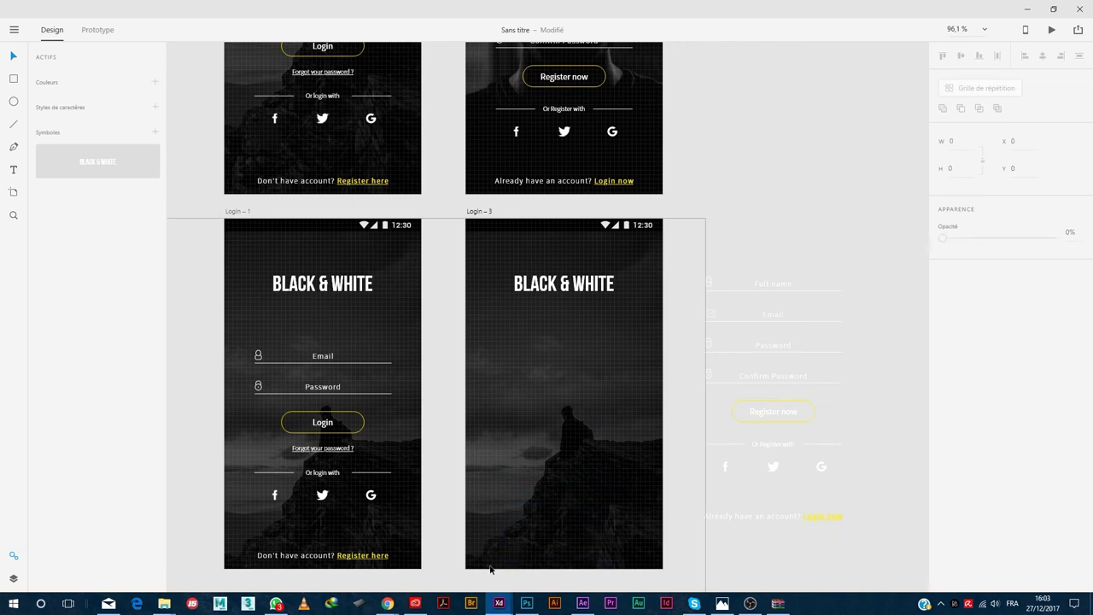
{"action": "left_click_drag", "start_coordinate": [778, 472], "coordinate": [568, 510]}
{"action": "right_click", "coordinate": [559, 457]}
{"action": "left_click", "coordinate": [609, 306]}
{"action": "left_click", "coordinate": [754, 450]}
Duplicate the Login – 2 and Login – 3 registration artboards together and place the copies beside the originals
{"action": "scroll", "coordinate": [581, 459], "scroll_direction": "down", "scroll_amount": 3}
{"action": "scroll", "coordinate": [581, 360], "scroll_direction": "up", "scroll_amount": 3}
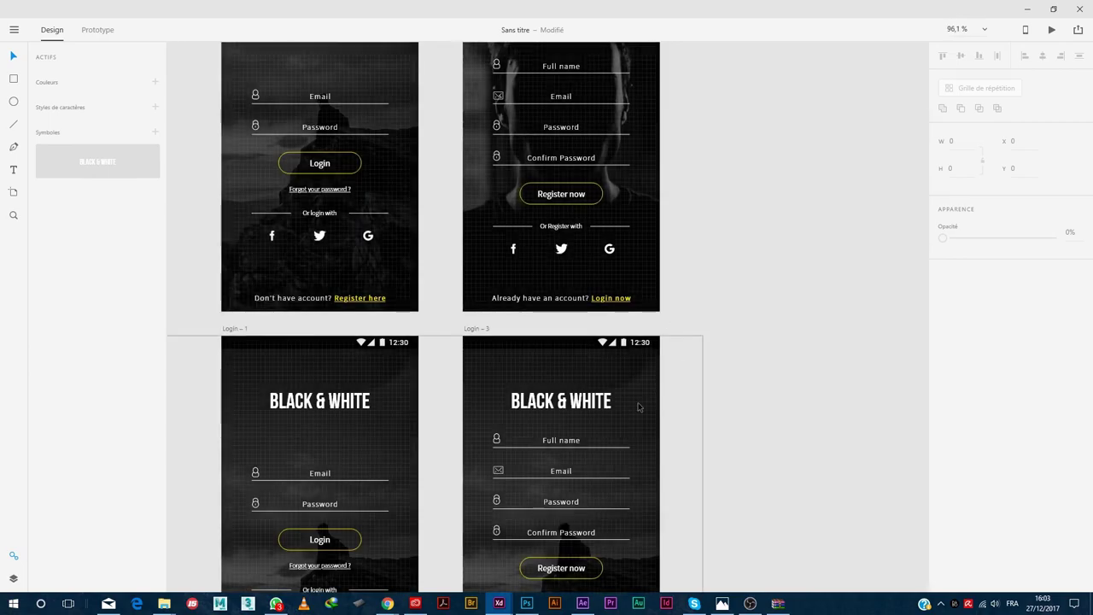
{"action": "scroll", "coordinate": [655, 378], "scroll_direction": "down", "scroll_amount": 3}
{"action": "scroll", "coordinate": [589, 483], "scroll_direction": "down", "scroll_amount": 3}
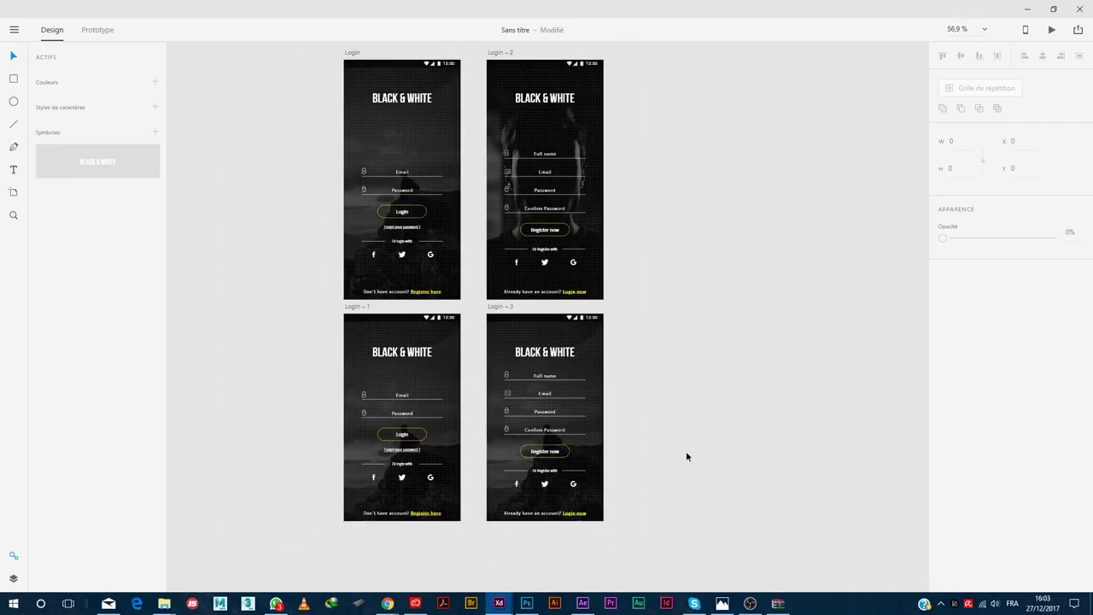
{"action": "scroll", "coordinate": [397, 271], "scroll_direction": "down", "scroll_amount": 2}
{"action": "scroll", "coordinate": [698, 255], "scroll_direction": "up", "scroll_amount": 4}
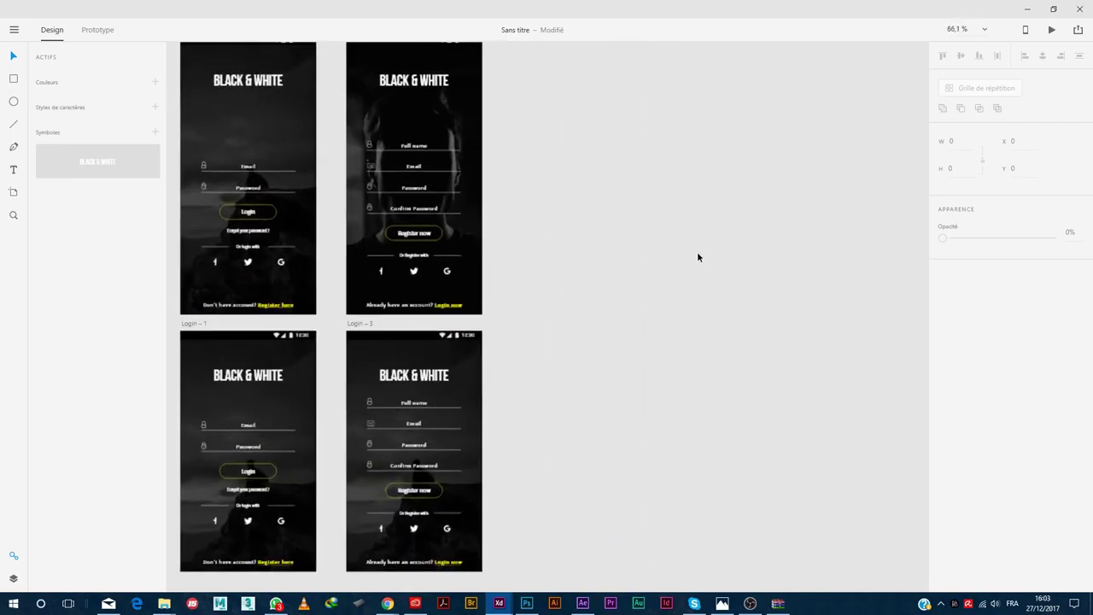
{"action": "scroll", "coordinate": [676, 301], "scroll_direction": "down", "scroll_amount": 2}
{"action": "left_click", "coordinate": [403, 69]}
{"action": "left_click", "coordinate": [406, 324], "text": "shift"}
{"action": "left_click_drag", "start_coordinate": [397, 327], "coordinate": [539, 335]}
{"action": "left_click", "coordinate": [713, 251]}
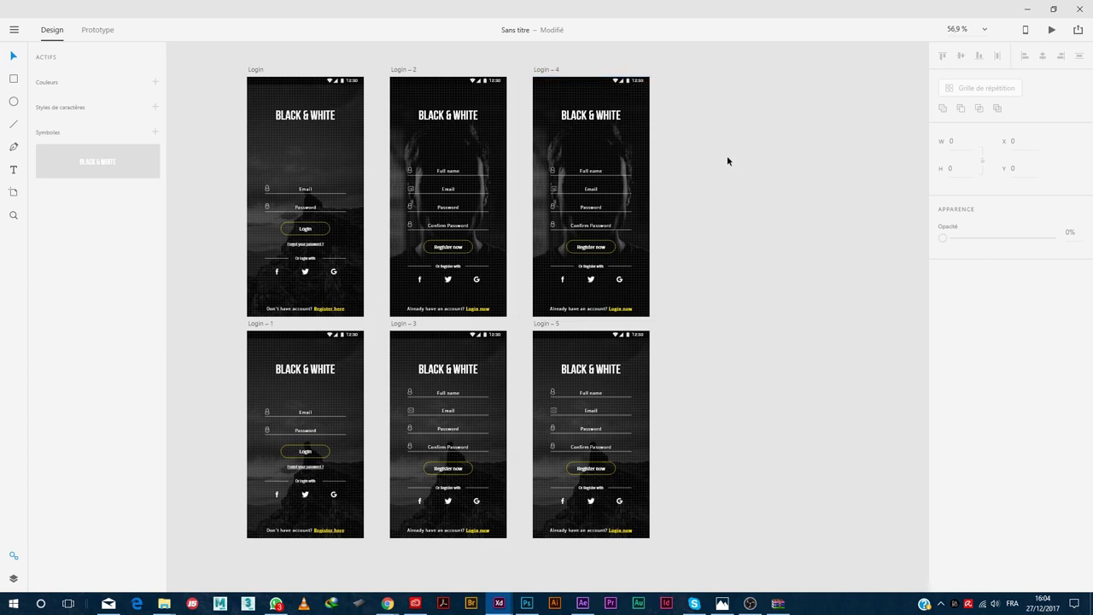
Delete the titles and registration forms from both duplicated artboards, keeping the status bars and backgrounds
{"action": "left_click_drag", "start_coordinate": [633, 101], "coordinate": [543, 319]}
{"action": "key", "text": "Delete"}
{"action": "left_click_drag", "start_coordinate": [633, 355], "coordinate": [547, 535]}
{"action": "key", "text": "Delete"}
Unlock and delete the cliff background photo on the Login – 3 artboard
{"action": "left_click", "coordinate": [494, 512]}
{"action": "right_click", "coordinate": [495, 512]}
{"action": "left_click", "coordinate": [544, 442]}
Copy the portrait background from Login – 2 into Login – 3 and lock both portraits
{"action": "right_click", "coordinate": [496, 284]}
{"action": "left_click", "coordinate": [531, 344]}
{"action": "right_click", "coordinate": [500, 299]}
{"action": "left_click", "coordinate": [529, 148]}
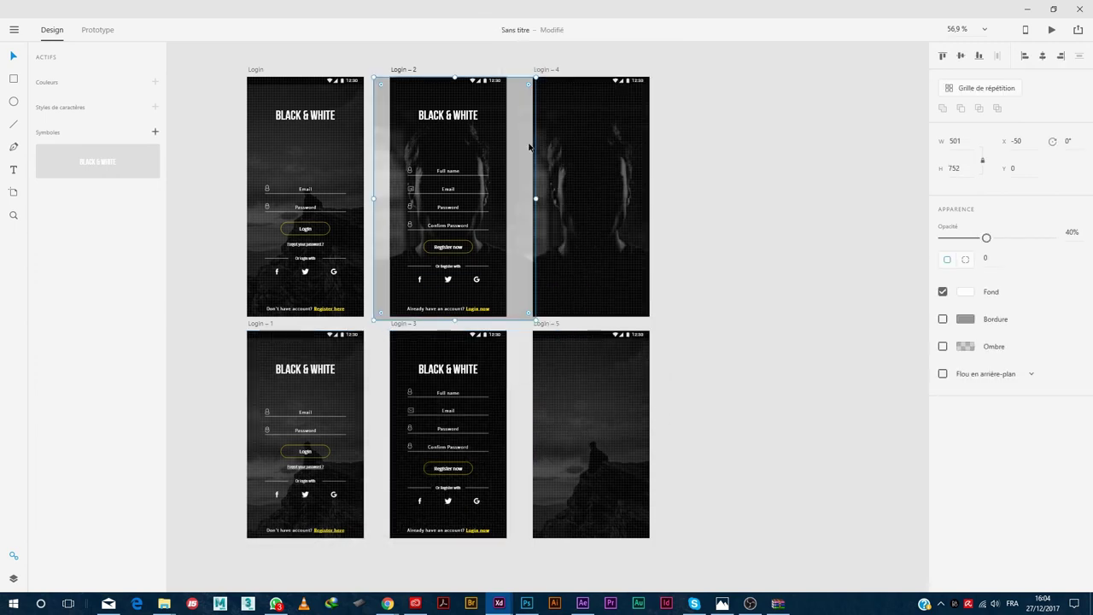
{"action": "left_click", "coordinate": [403, 323]}
{"action": "key", "text": "ctrl+v"}
{"action": "right_click", "coordinate": [500, 488]}
{"action": "left_click", "coordinate": [542, 327]}
{"action": "right_click", "coordinate": [492, 120]}
{"action": "left_click", "coordinate": [533, 267]}
Unlock and delete the background photos on the Login – 5 and Login – 4 artboards
{"action": "right_click", "coordinate": [623, 381]}
{"action": "left_click", "coordinate": [656, 459]}
{"action": "key", "text": "Delete"}
{"action": "right_click", "coordinate": [618, 258]}
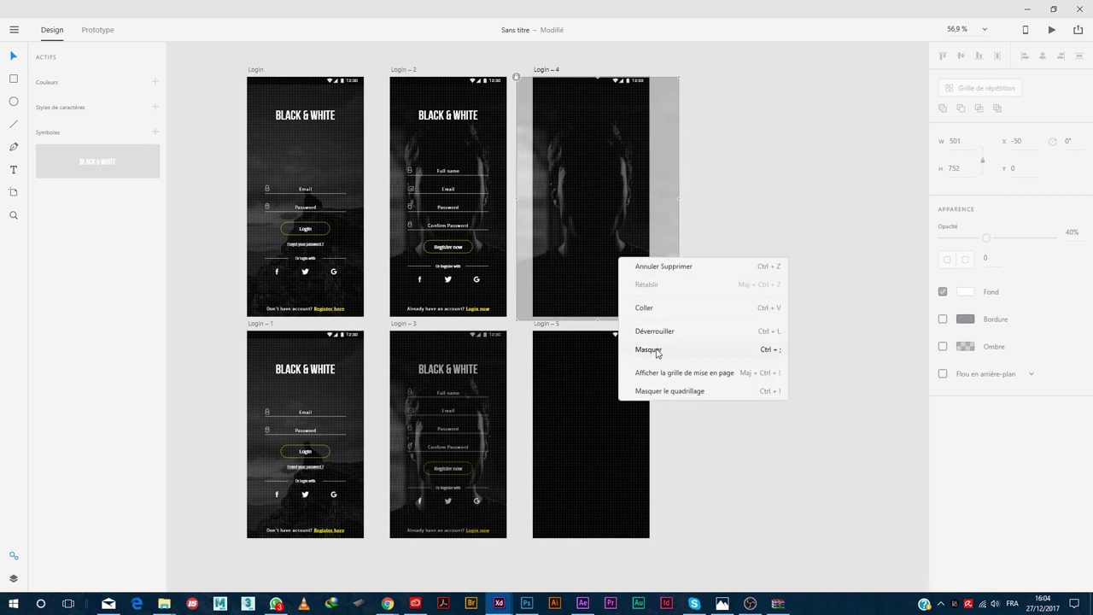
{"action": "left_click", "coordinate": [655, 331]}
{"action": "key", "text": "Delete"}
Unlock the portrait background on Login – 3 and send it behind the registration form
{"action": "right_click", "coordinate": [506, 377]}
{"action": "left_click", "coordinate": [539, 450]}
{"action": "right_click", "coordinate": [502, 357]}
{"action": "mouse_move", "coordinate": [597, 289]}
{"action": "left_click", "coordinate": [704, 340]}
{"action": "right_click", "coordinate": [502, 367]}
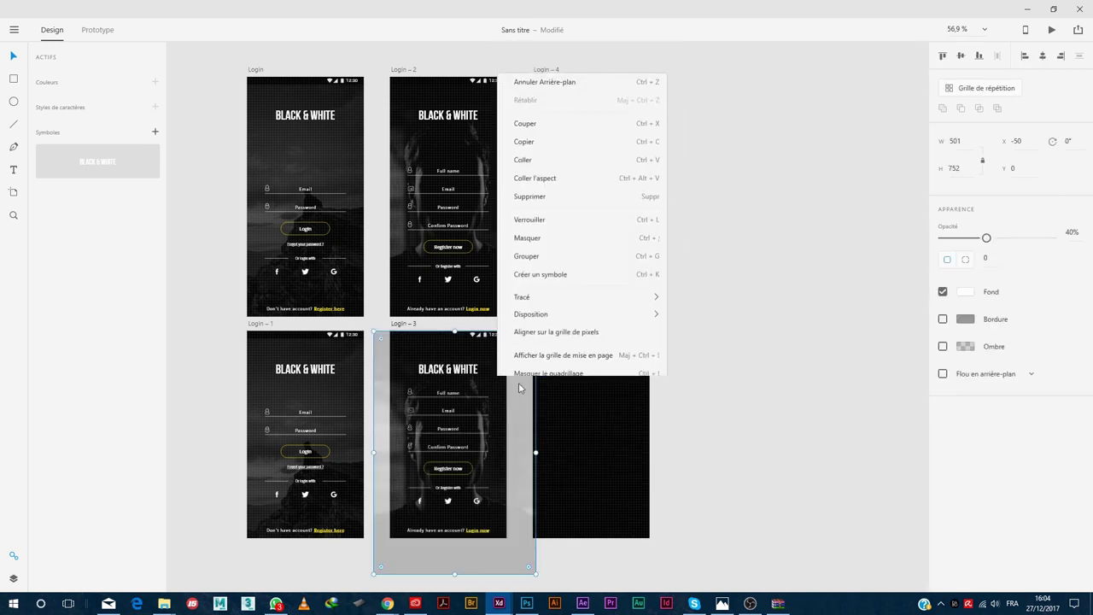
{"action": "mouse_move", "coordinate": [538, 291]}
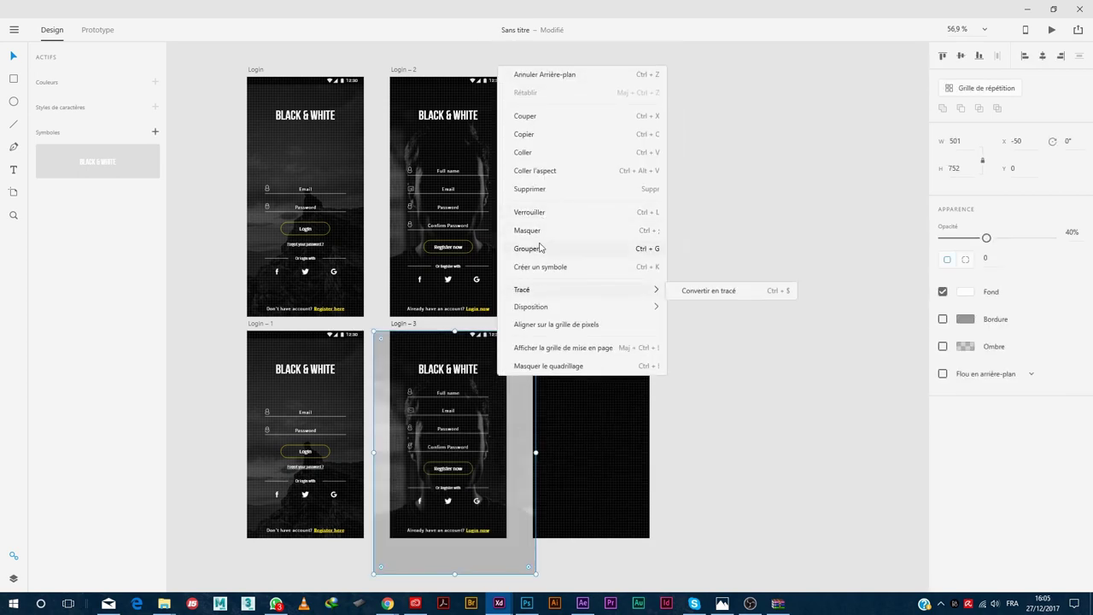
{"action": "left_click", "coordinate": [756, 304]}
{"action": "left_click", "coordinate": [603, 361]}
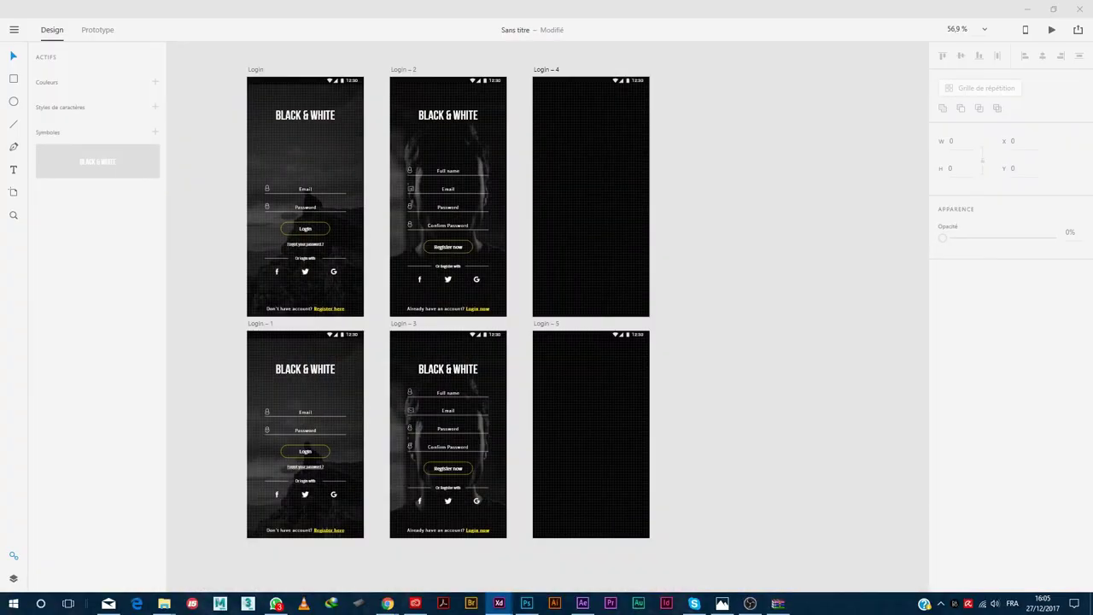
Paste the mountain photo into Login – 4 and fit it over the artboard at about 607 × 910
{"action": "left_click", "coordinate": [545, 70]}
{"action": "key", "text": "ctrl+v"}
{"action": "left_click_drag", "start_coordinate": [668, 286], "coordinate": [722, 367]}
{"action": "left_click_drag", "start_coordinate": [627, 257], "coordinate": [598, 214]}
Copy the mountain photo from Login – 4 into the Login – 5 artboard
{"action": "right_click", "coordinate": [605, 178]}
{"action": "left_click", "coordinate": [634, 247]}
{"action": "left_click", "coordinate": [544, 324]}
{"action": "key", "text": "ctrl+v"}
Send the mountain photo behind the status bar on Login – 5 and lock the mountain backgrounds
{"action": "left_click", "coordinate": [627, 251]}
{"action": "left_click", "coordinate": [627, 396], "text": "shift"}
{"action": "right_click", "coordinate": [627, 396]}
{"action": "mouse_move", "coordinate": [774, 333]}
{"action": "left_click", "coordinate": [832, 387]}
{"action": "left_click", "coordinate": [768, 387]}
{"action": "left_click", "coordinate": [620, 385]}
{"action": "left_click", "coordinate": [610, 203], "text": "shift"}
{"action": "right_click", "coordinate": [609, 202]}
{"action": "left_click", "coordinate": [655, 351]}
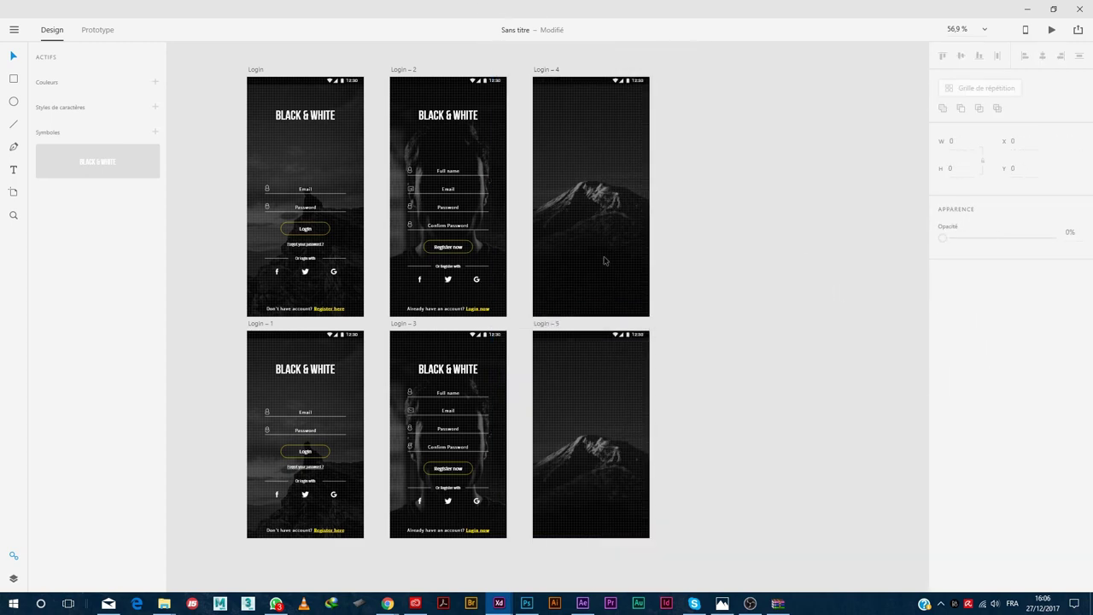
Add the text "WELCOME" above the mountain on Login – 4, at about X 121, Y 156
{"action": "scroll", "coordinate": [623, 156], "scroll_direction": "up", "scroll_amount": 3}
{"action": "key", "text": "t"}
{"action": "left_click", "coordinate": [471, 178]}
{"action": "type", "text": "WELCOME"}
{"action": "key", "text": "Escape"}
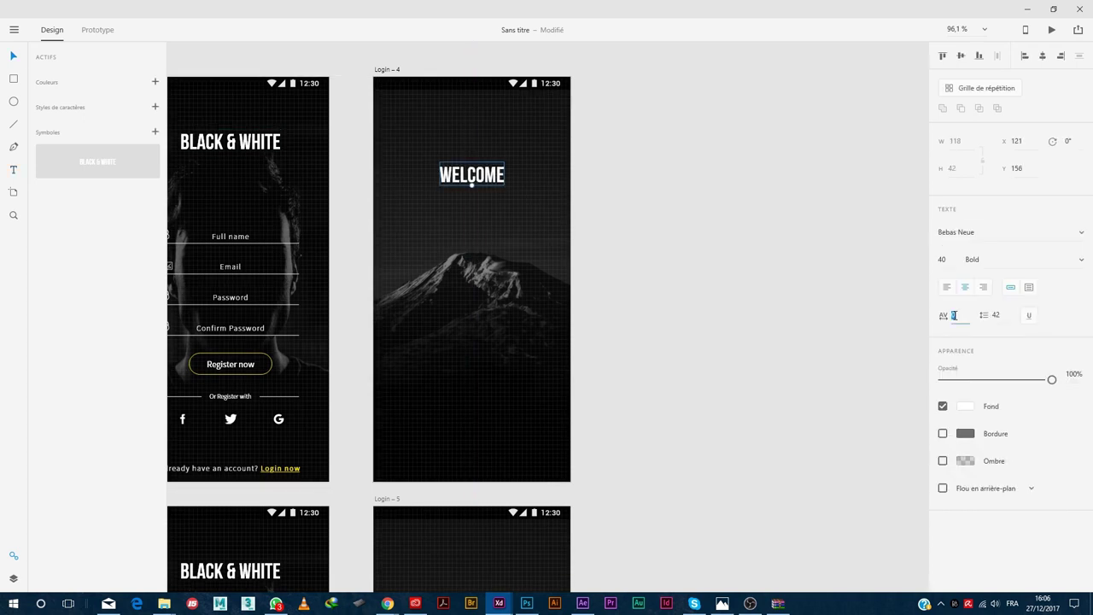
Set the WELCOME text's character spacing to 100 and its font weight to Thin
{"action": "type", "text": "100"}
{"action": "key", "text": "Return"}
{"action": "left_click", "coordinate": [1011, 261]}
{"action": "left_click", "coordinate": [1013, 280]}
Copy the WELCOME text into the Login – 5 artboard
{"action": "key", "text": "ctrl+c"}
{"action": "left_click", "coordinate": [387, 499]}
{"action": "key", "text": "ctrl+v"}
{"action": "scroll", "coordinate": [683, 556], "scroll_direction": "down", "scroll_amount": 5}
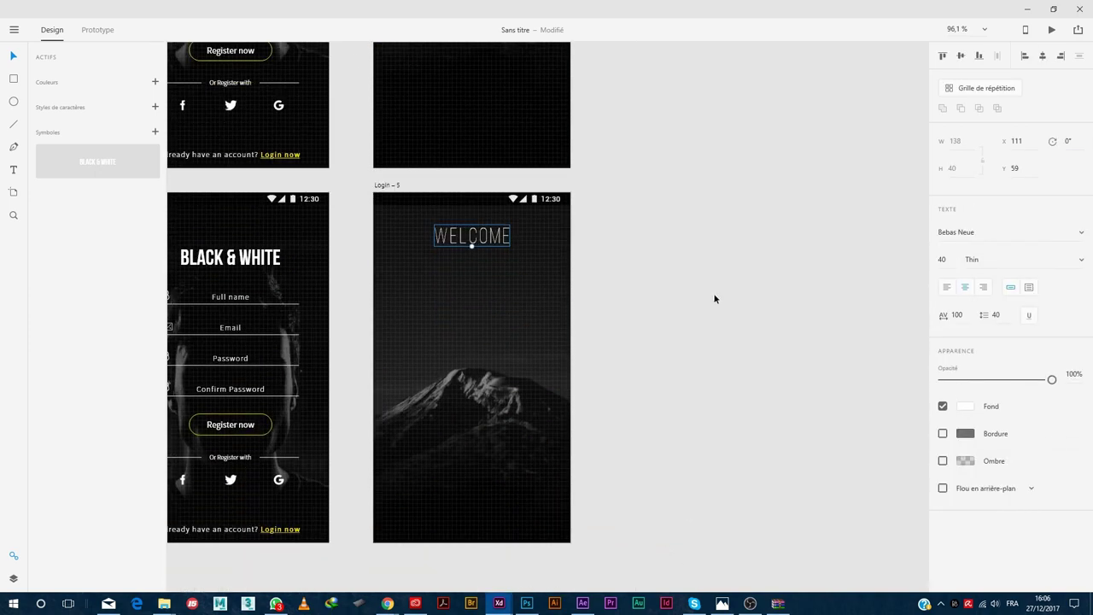
Centre the WELCOME text vertically on the Login – 5 artboard
{"action": "left_click", "coordinate": [716, 299]}
{"action": "scroll", "coordinate": [716, 299], "scroll_direction": "up", "scroll_amount": 6}
{"action": "scroll", "coordinate": [707, 427], "scroll_direction": "down", "scroll_amount": 4}
{"action": "scroll", "coordinate": [707, 443], "scroll_direction": "up", "scroll_amount": 5}
{"action": "scroll", "coordinate": [444, 469], "scroll_direction": "down", "scroll_amount": 3}
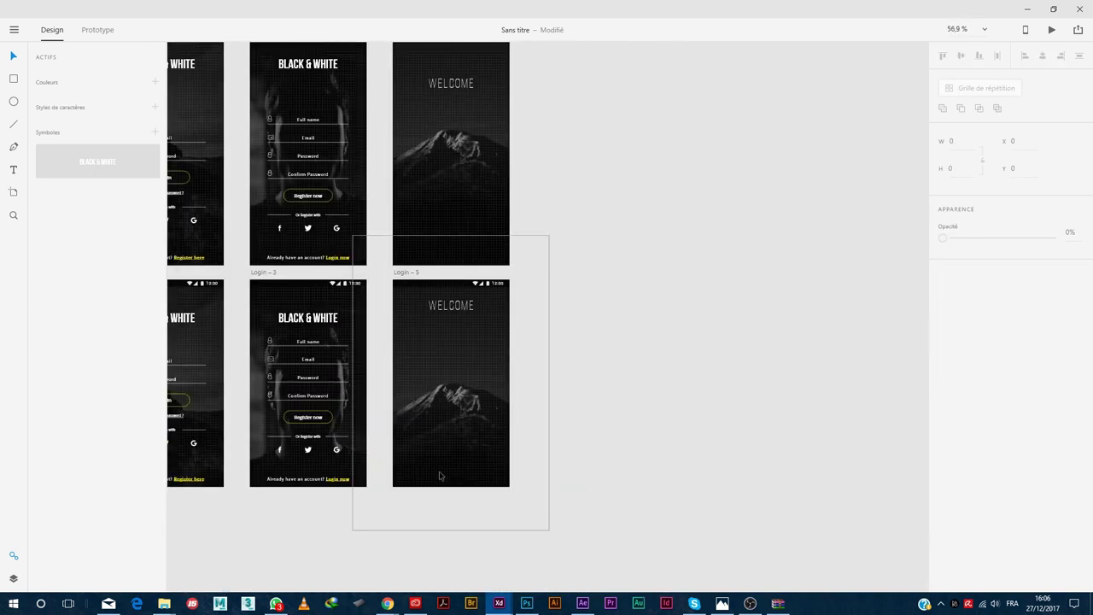
{"action": "scroll", "coordinate": [434, 499], "scroll_direction": "up", "scroll_amount": 2}
{"action": "scroll", "coordinate": [388, 453], "scroll_direction": "down", "scroll_amount": 2}
{"action": "left_click", "coordinate": [444, 301]}
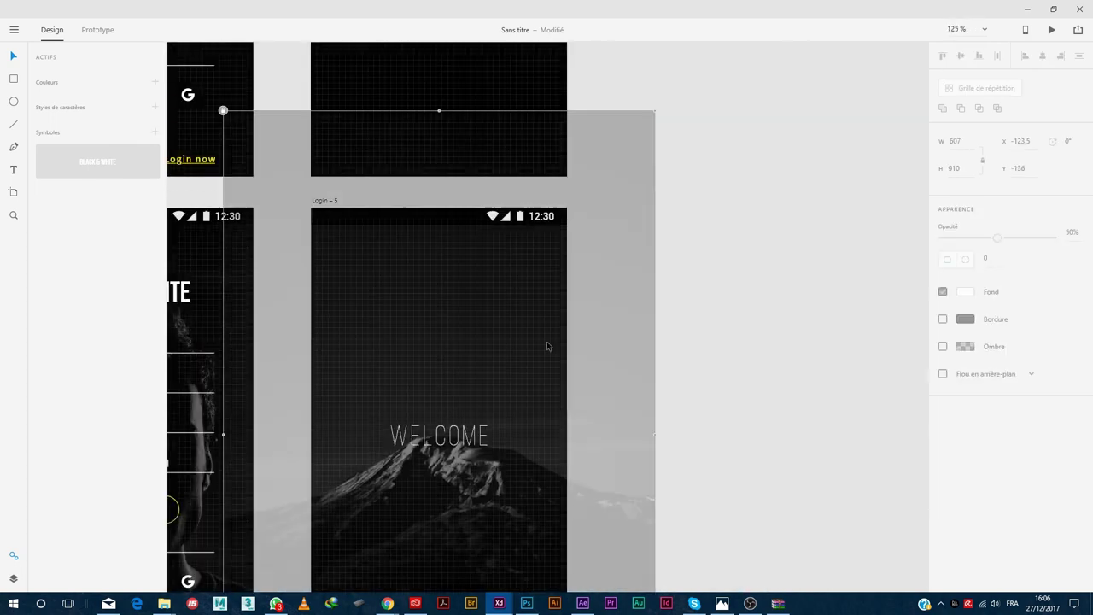
Unlock the mountain background on Login – 5, set its opacity to 30% and lock it again
{"action": "right_click", "coordinate": [546, 341]}
{"action": "left_click", "coordinate": [560, 399]}
{"action": "key", "text": "3"}
{"action": "right_click", "coordinate": [558, 398]}
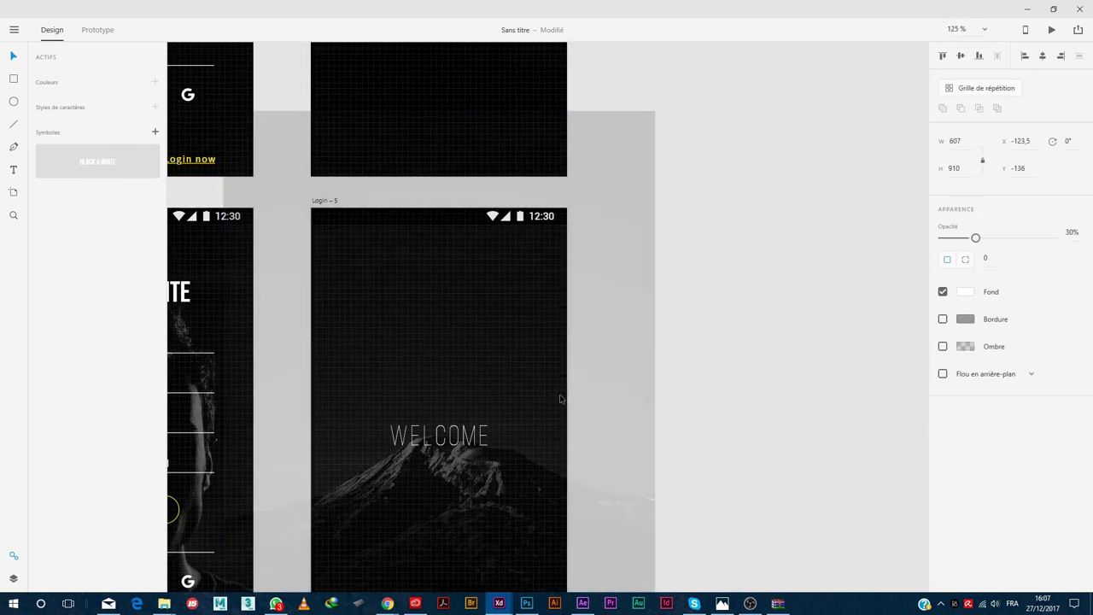
{"action": "left_click", "coordinate": [536, 421]}
Set the Login – 4 mountain background's opacity to 30% and centre its WELCOME text vertically on the artboard
{"action": "key", "text": "5"}
{"action": "key", "text": "ctrl+minus"}
{"action": "scroll", "coordinate": [514, 324], "scroll_direction": "down", "scroll_amount": 4}
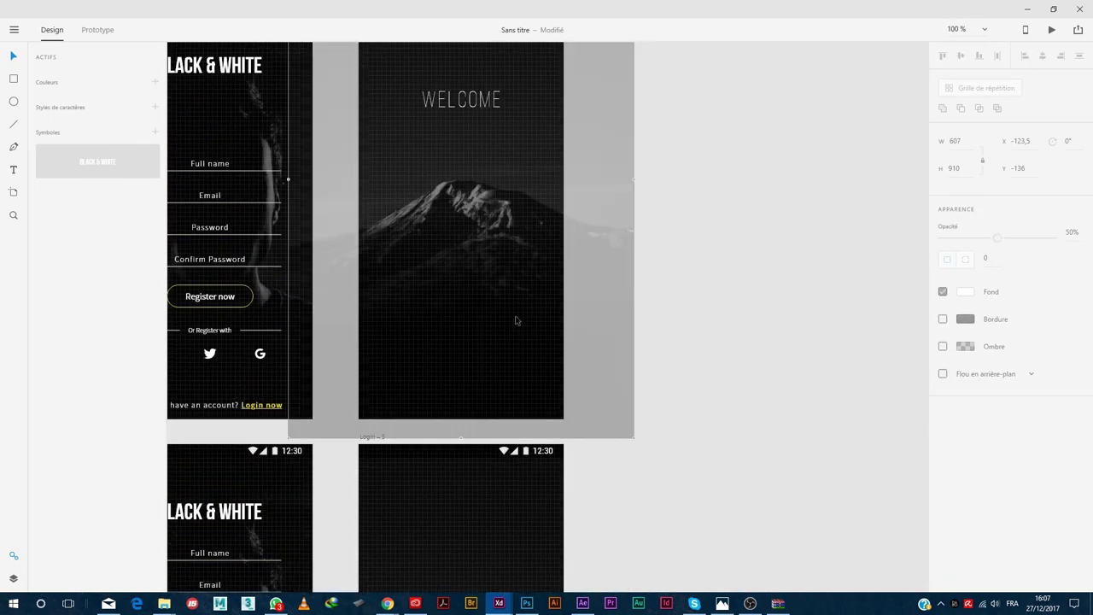
{"action": "key", "text": "3"}
{"action": "left_click", "coordinate": [462, 100]}
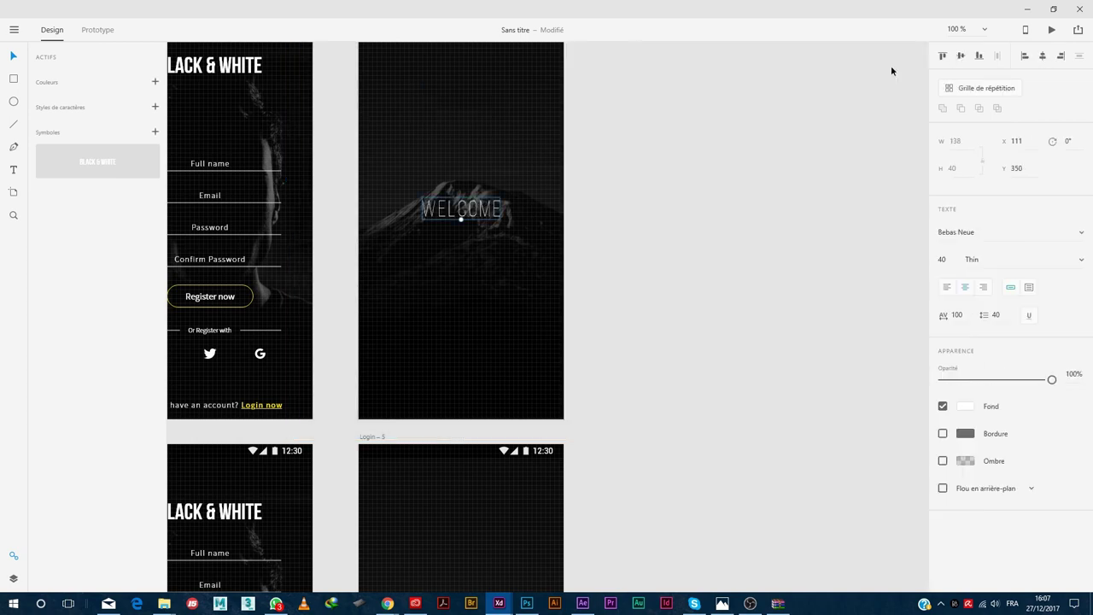
Hide the square grid on all six artboards
{"action": "left_click", "coordinate": [958, 58]}
{"action": "left_click", "coordinate": [670, 201]}
{"action": "scroll", "coordinate": [483, 363], "scroll_direction": "down", "scroll_amount": 5}
{"action": "scroll", "coordinate": [490, 435], "scroll_direction": "down", "scroll_amount": 1}
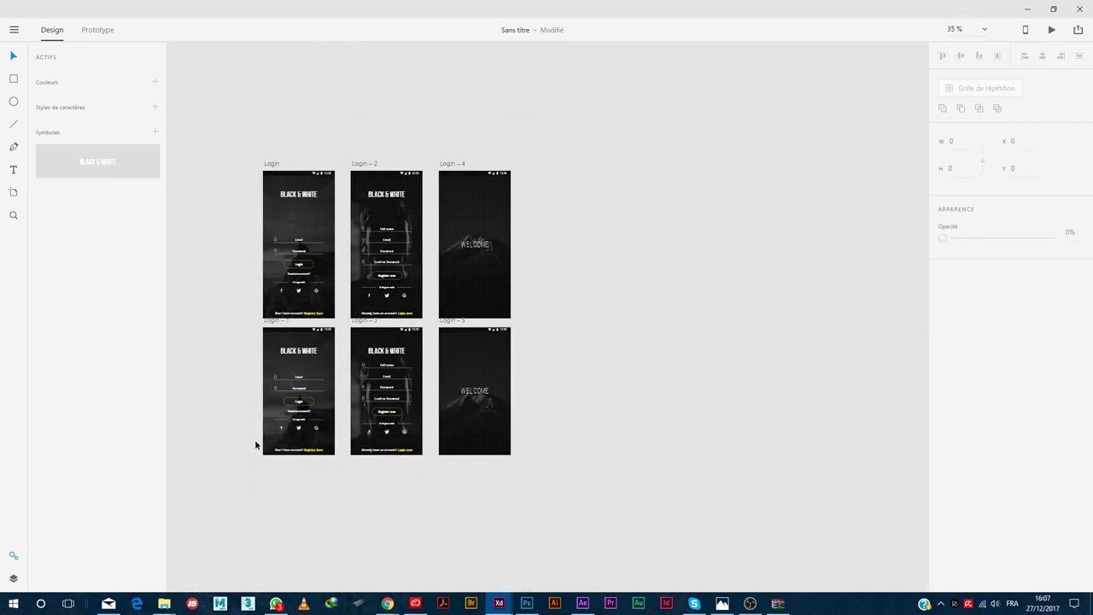
{"action": "scroll", "coordinate": [255, 439], "scroll_direction": "up", "scroll_amount": 2}
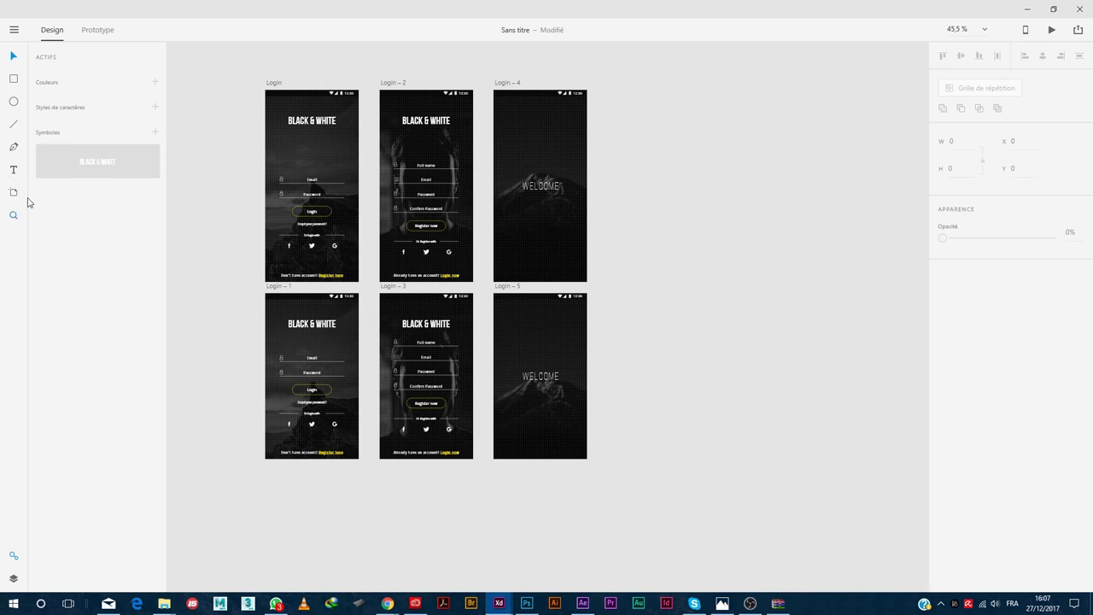
{"action": "left_click_drag", "start_coordinate": [248, 78], "coordinate": [600, 475]}
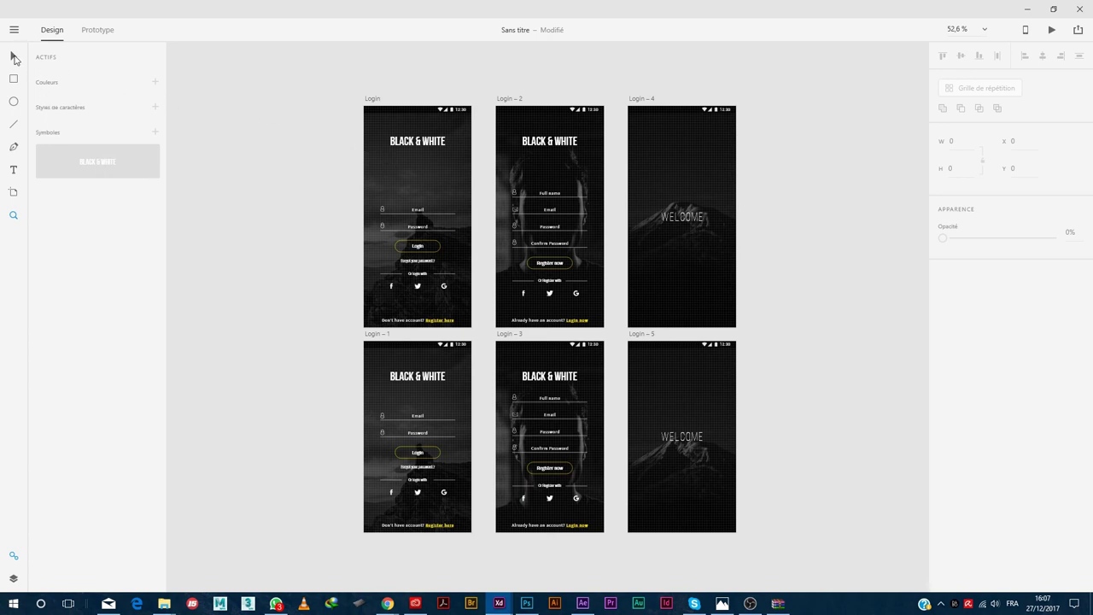
{"action": "left_click_drag", "start_coordinate": [330, 73], "coordinate": [793, 545]}
{"action": "right_click", "coordinate": [436, 182]}
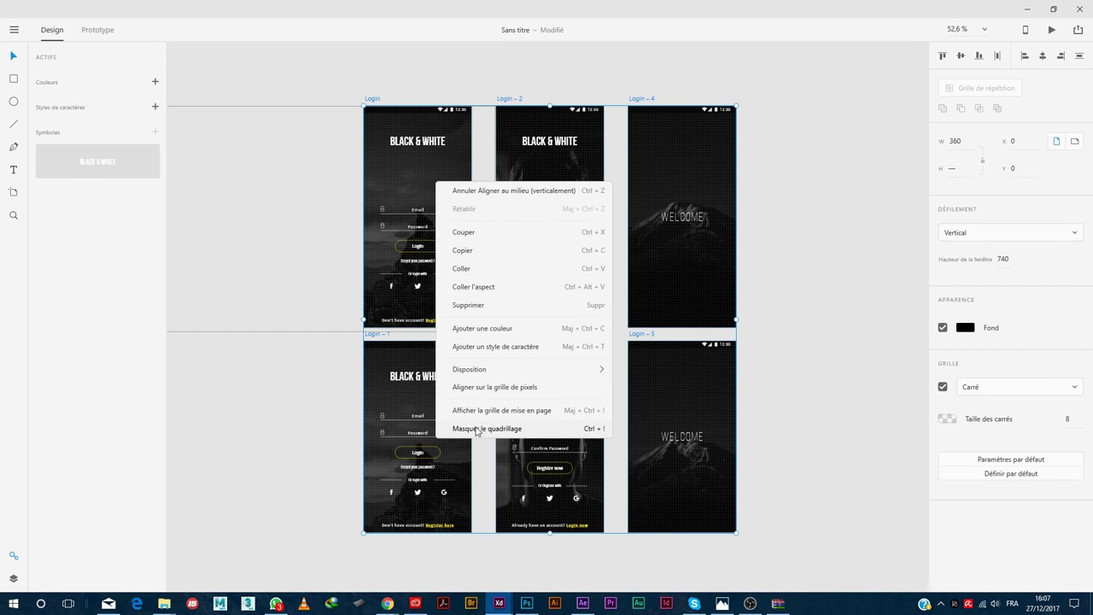
{"action": "left_click", "coordinate": [475, 429]}
{"action": "left_click", "coordinate": [322, 245]}
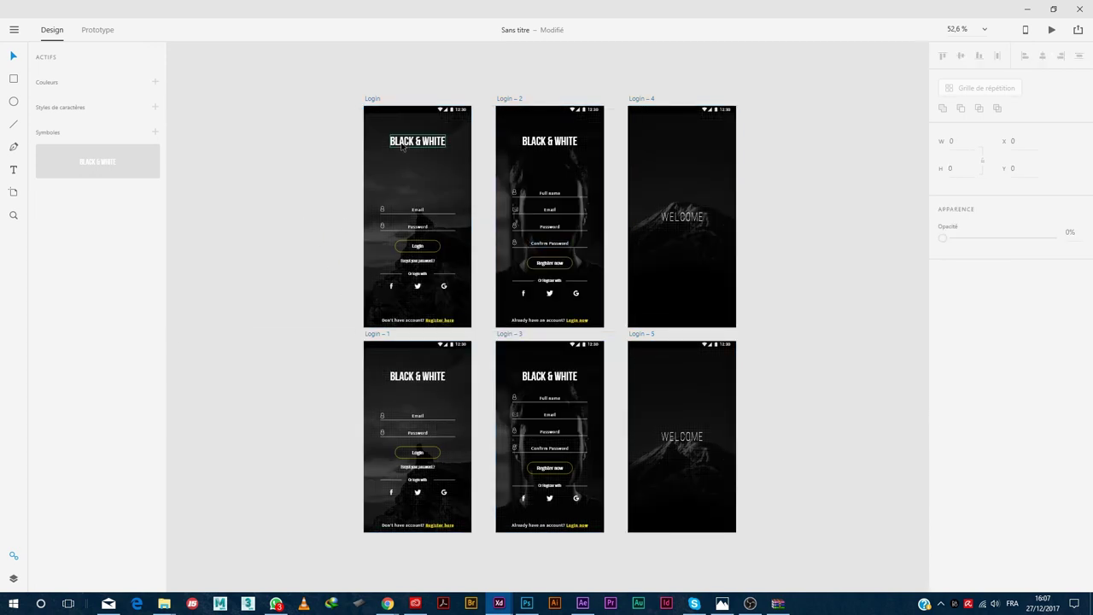
In Prototype mode, link the Login button on Login – 1 to Login – 5 with a Fondu transition, Décélération easing and 0,4 s duration
{"action": "left_click", "coordinate": [94, 31]}
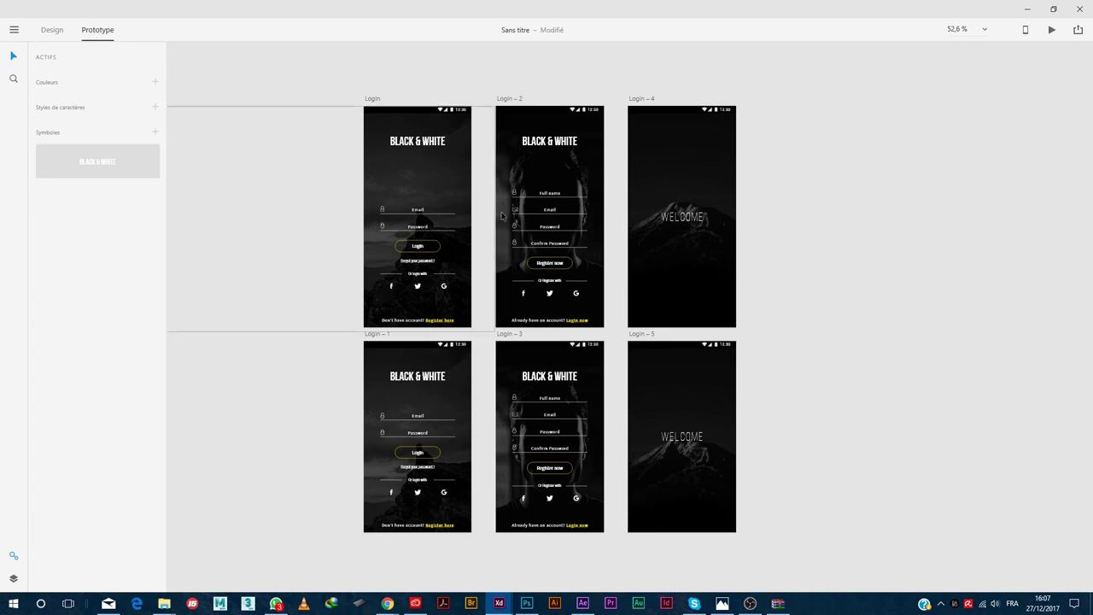
{"action": "scroll", "coordinate": [614, 478], "scroll_direction": "down", "scroll_amount": 2}
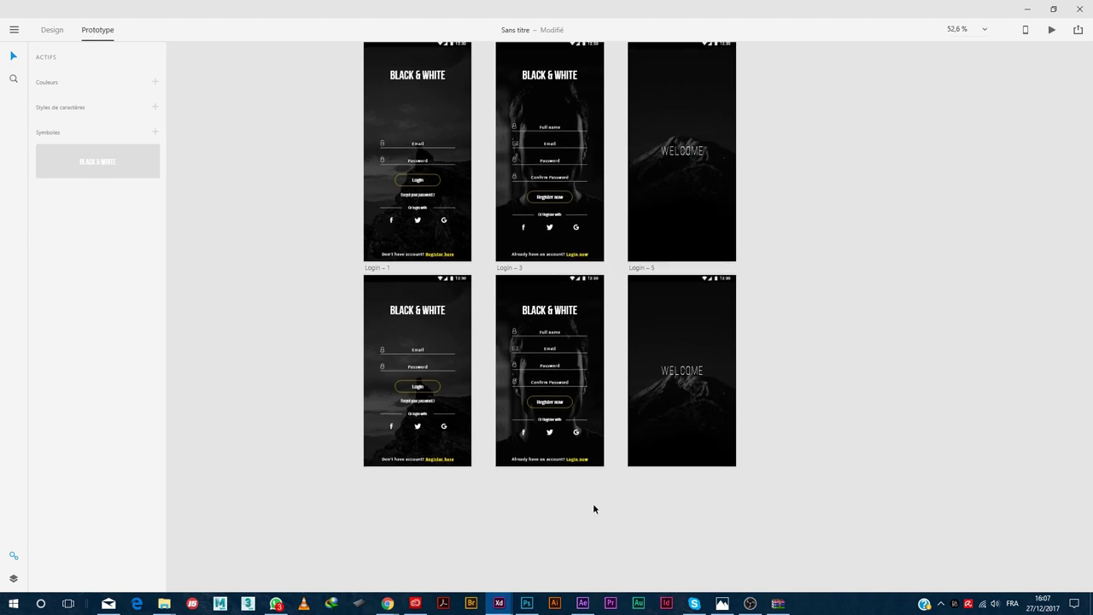
{"action": "scroll", "coordinate": [593, 509], "scroll_direction": "up", "scroll_amount": 3}
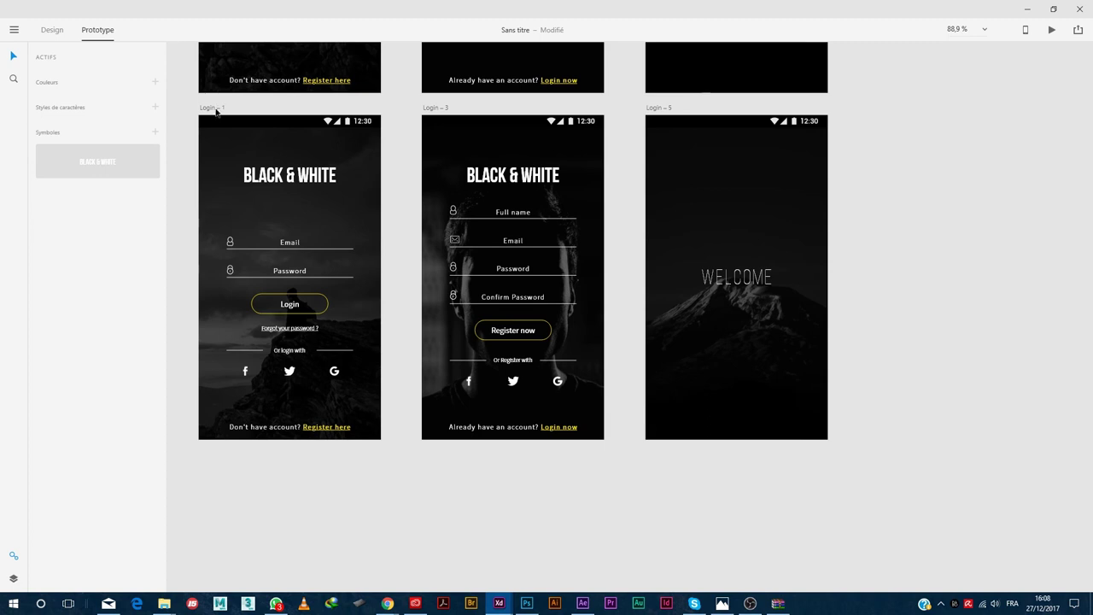
{"action": "left_click", "coordinate": [321, 309]}
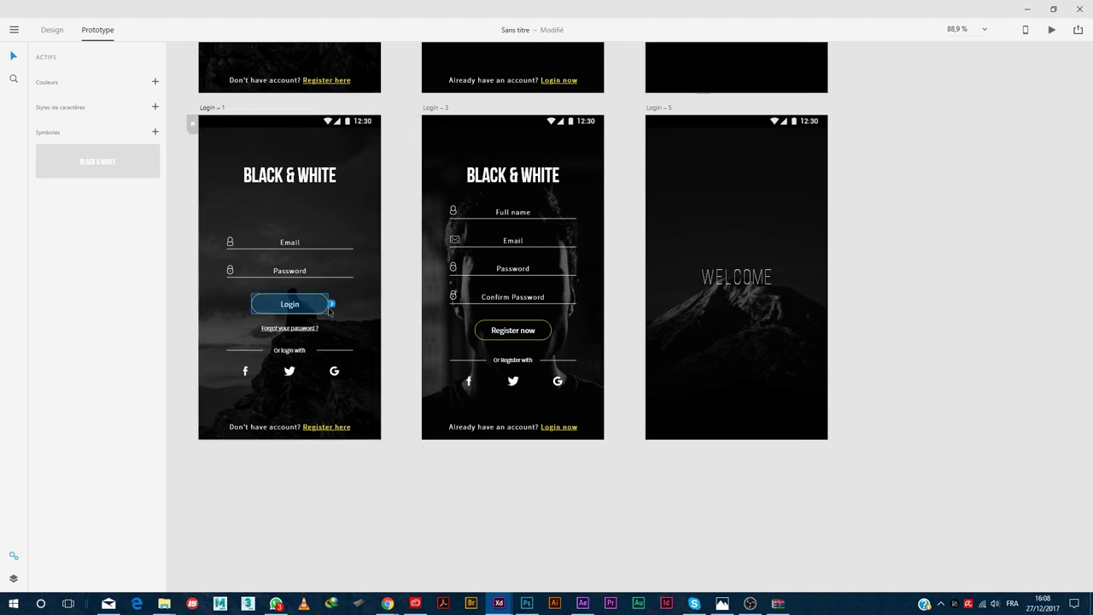
{"action": "left_click_drag", "start_coordinate": [331, 303], "coordinate": [647, 302]}
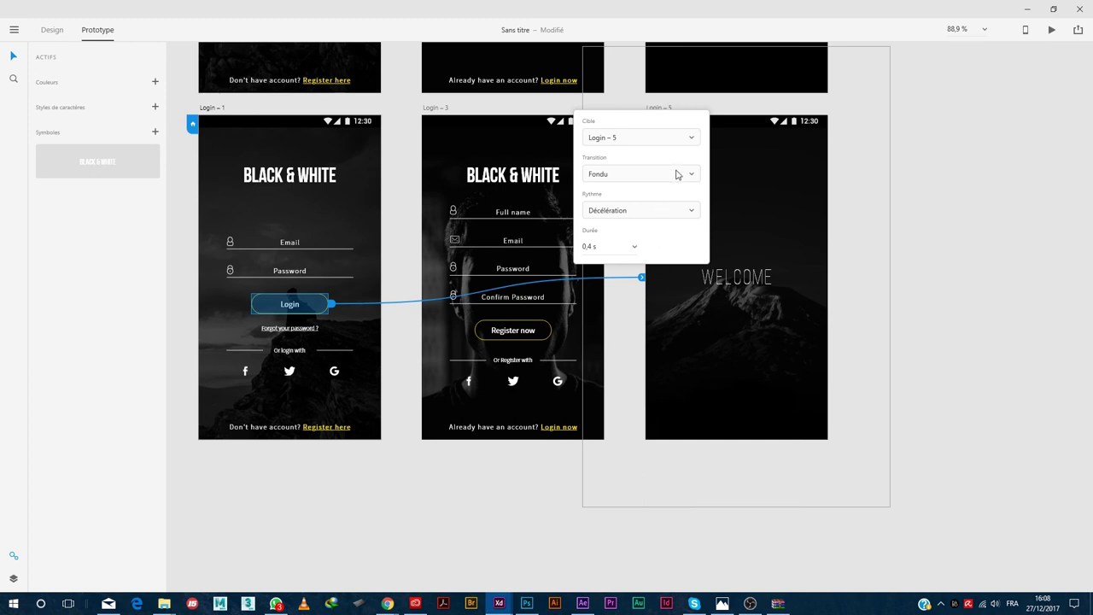
{"action": "left_click", "coordinate": [624, 249]}
{"action": "left_click", "coordinate": [634, 249]}
{"action": "left_click", "coordinate": [634, 249]}
{"action": "left_click", "coordinate": [634, 248]}
Ungroup the registration form elements on Login – 3, from the Full name field down to the Login now line
{"action": "left_click", "coordinate": [560, 333]}
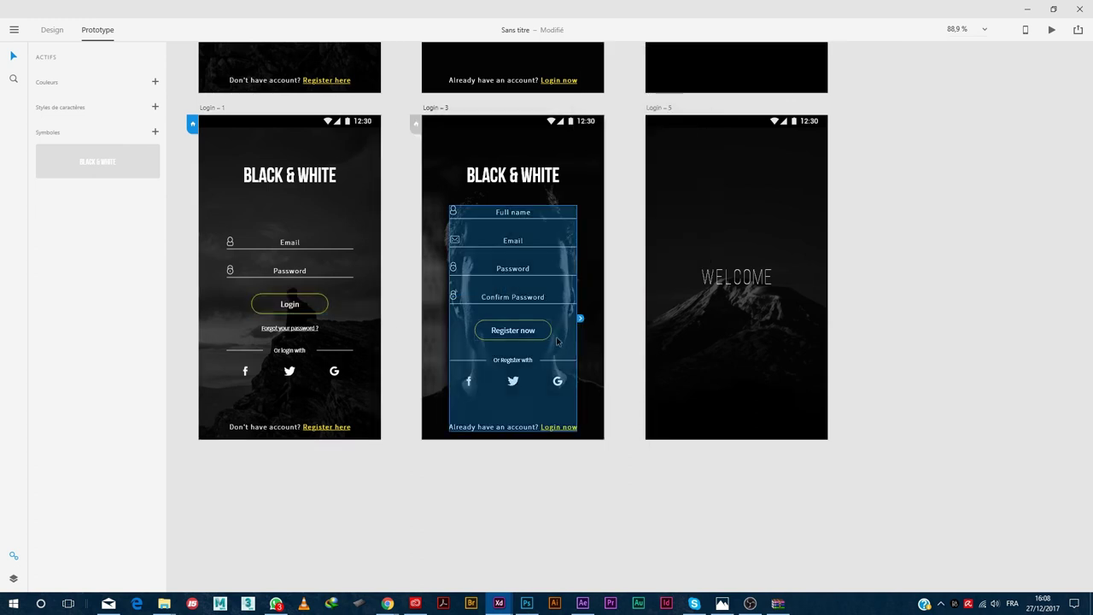
{"action": "right_click", "coordinate": [561, 332]}
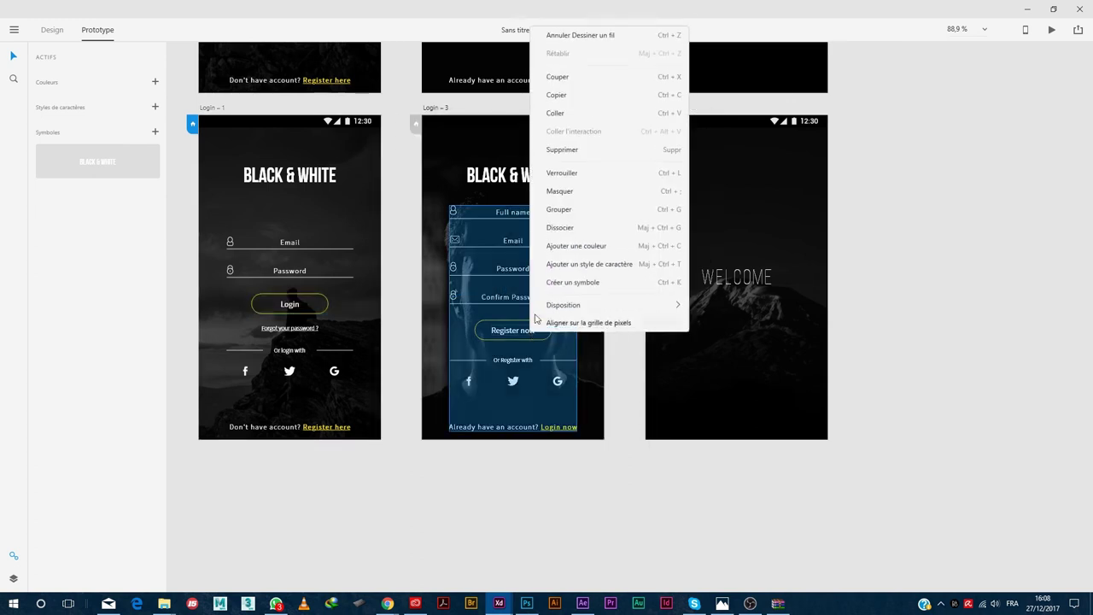
{"action": "left_click", "coordinate": [561, 209]}
{"action": "right_click", "coordinate": [523, 330]}
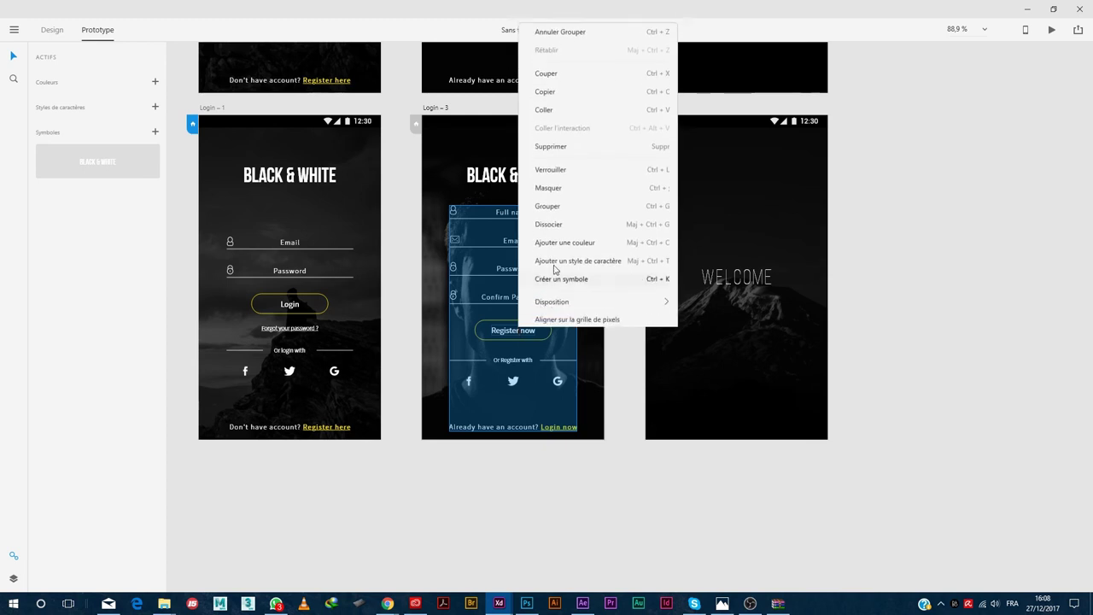
{"action": "left_click", "coordinate": [548, 222]}
{"action": "right_click", "coordinate": [525, 332]}
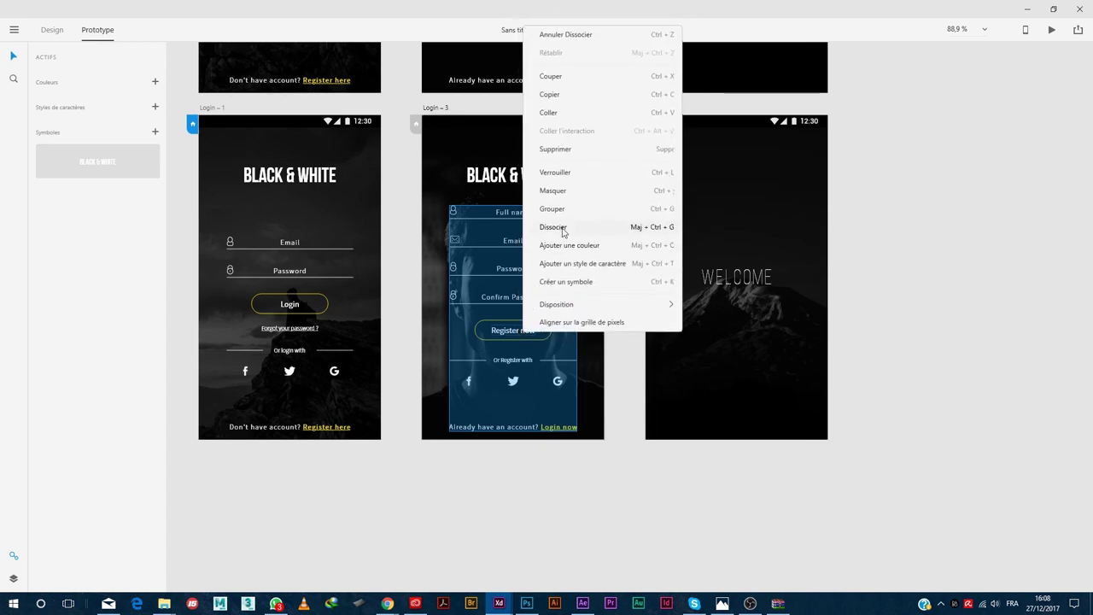
{"action": "left_click", "coordinate": [548, 224]}
Link the Register now button on Login – 3 to Login – 5 with a Fondu transition of 0,4 s
{"action": "left_click", "coordinate": [529, 330]}
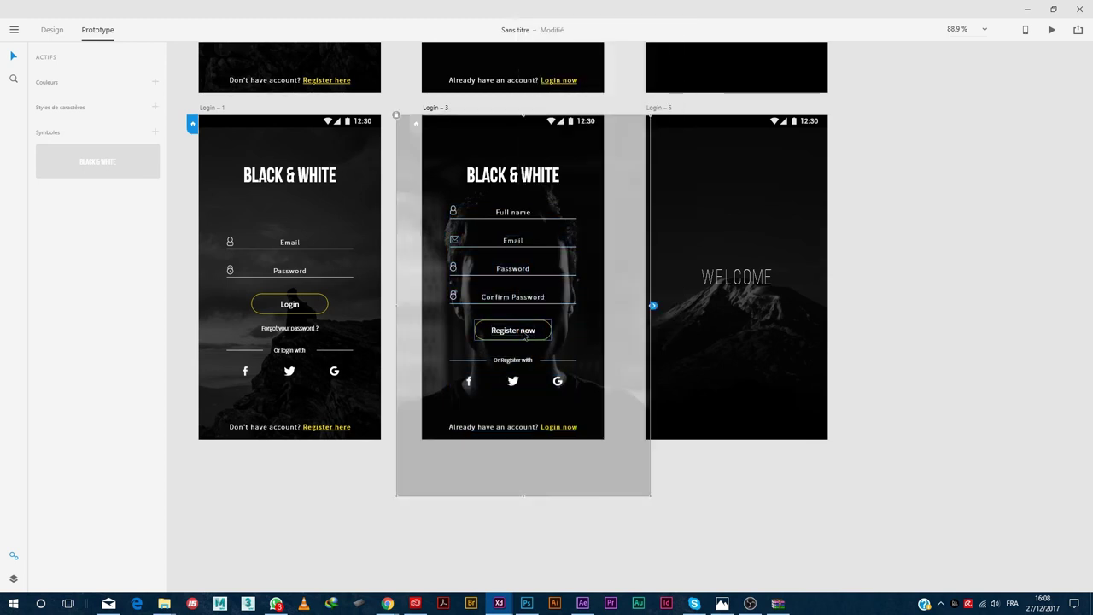
{"action": "left_click_drag", "start_coordinate": [554, 329], "coordinate": [700, 290]}
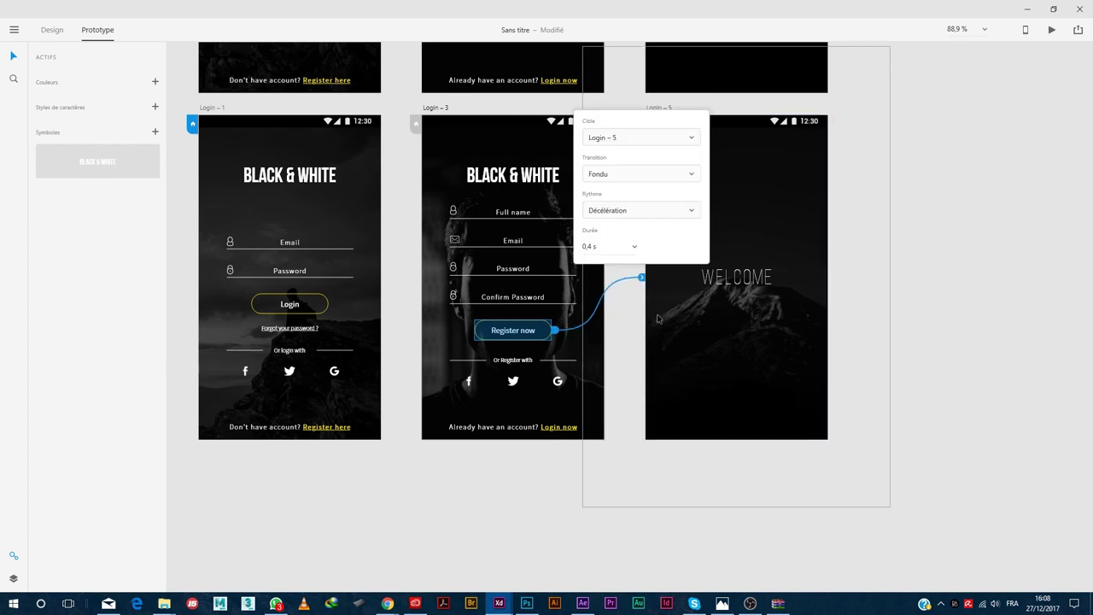
{"action": "left_click", "coordinate": [537, 481]}
Link the Login now line on Login – 3 to Login – 1 with the Glisser vers la gauche transition and 0,2 s duration
{"action": "left_click", "coordinate": [577, 427]}
{"action": "left_click_drag", "start_coordinate": [580, 428], "coordinate": [372, 288]}
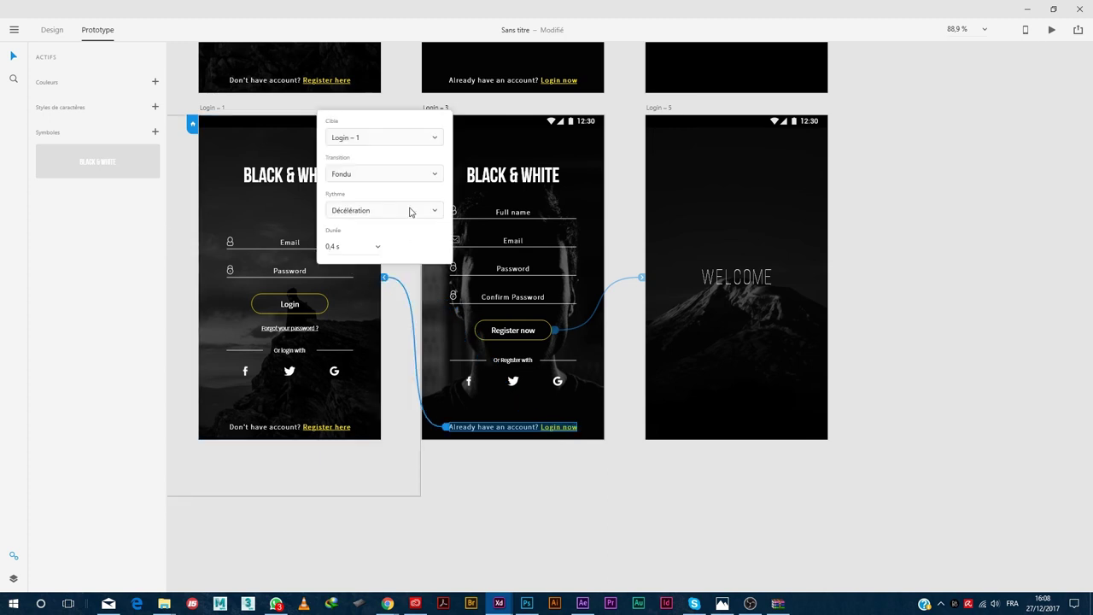
{"action": "left_click", "coordinate": [434, 176]}
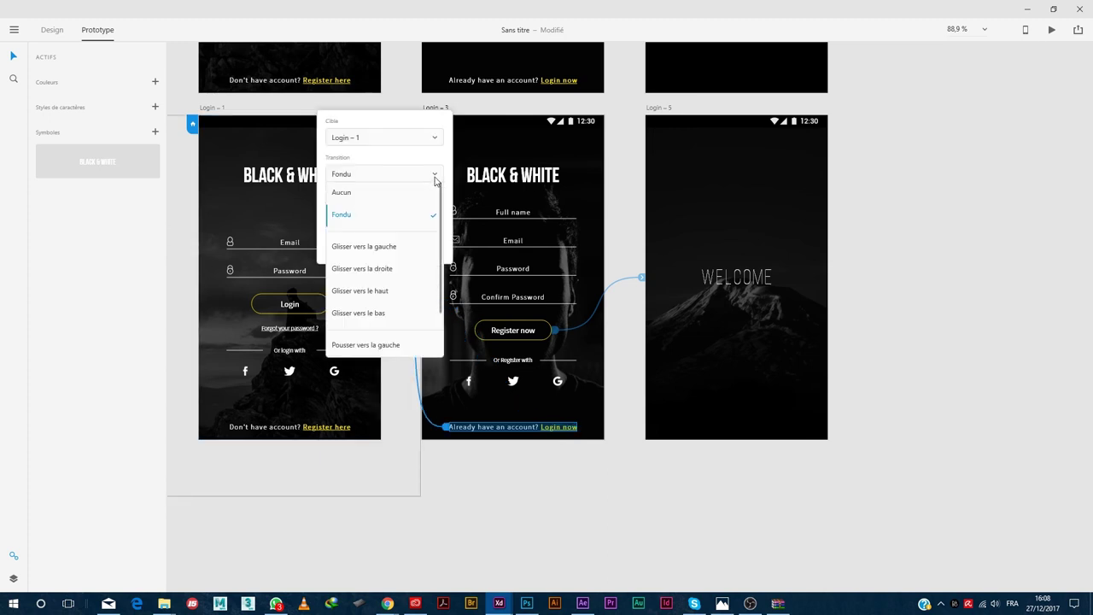
{"action": "left_click", "coordinate": [395, 247]}
{"action": "left_click", "coordinate": [379, 247]}
{"action": "left_click", "coordinate": [362, 263]}
{"action": "left_click", "coordinate": [317, 312]}
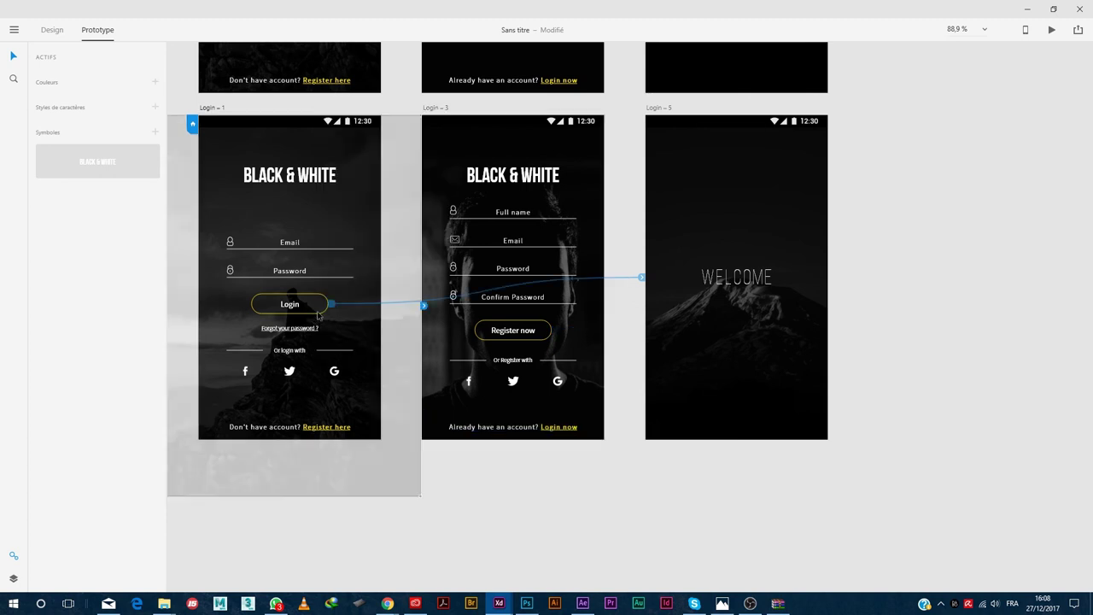
Link the Register here line on Login – 1 to Login – 3 with the Glisser vers la gauche transition and 0,2 s duration
{"action": "left_click", "coordinate": [346, 427]}
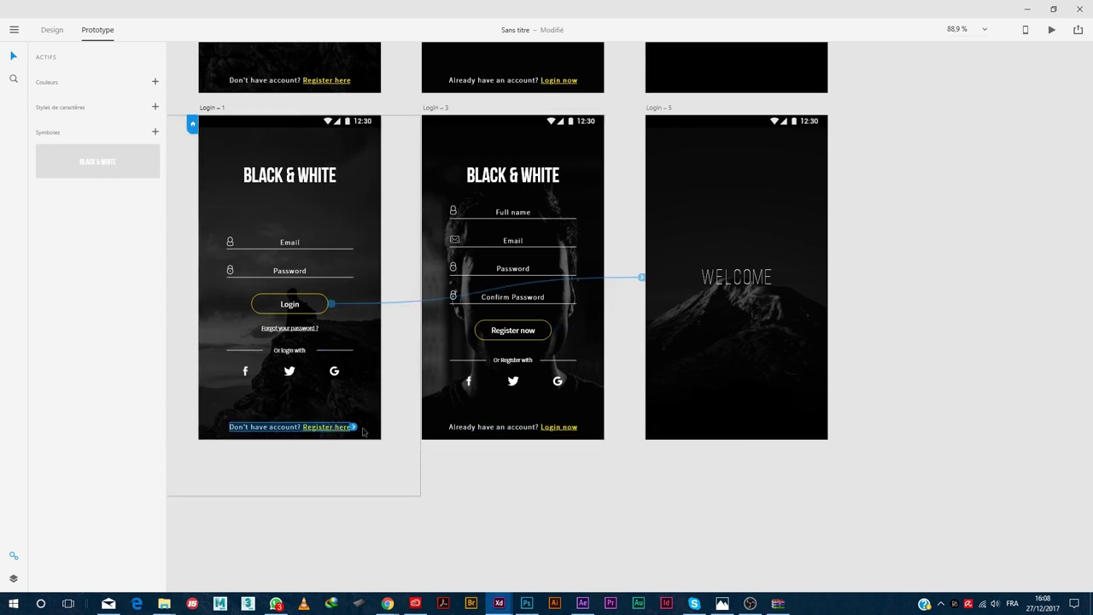
{"action": "left_click_drag", "start_coordinate": [354, 427], "coordinate": [444, 401]}
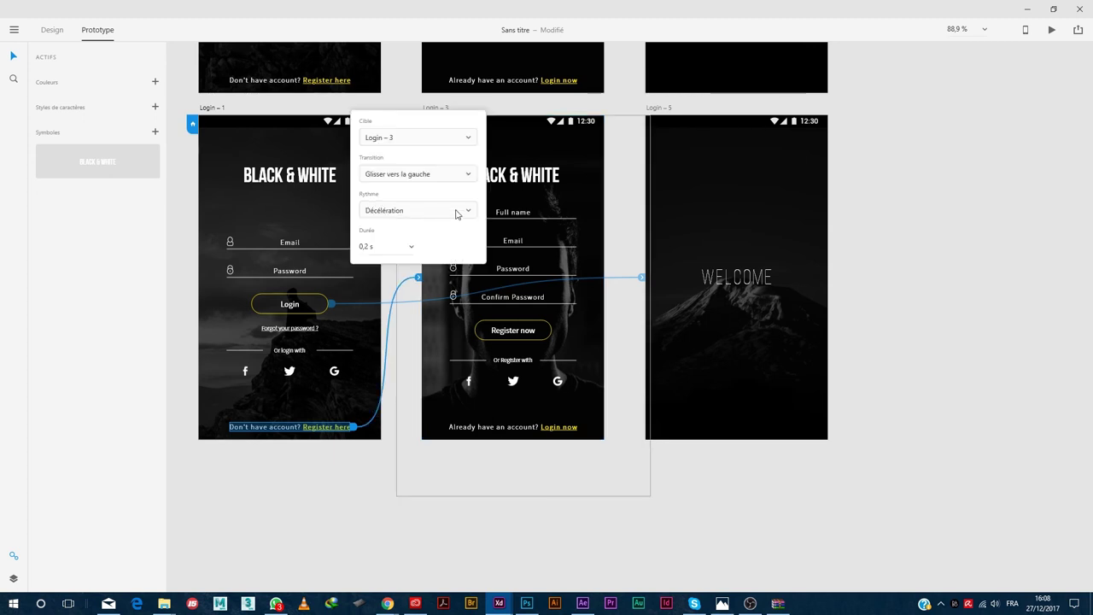
{"action": "left_click", "coordinate": [467, 176]}
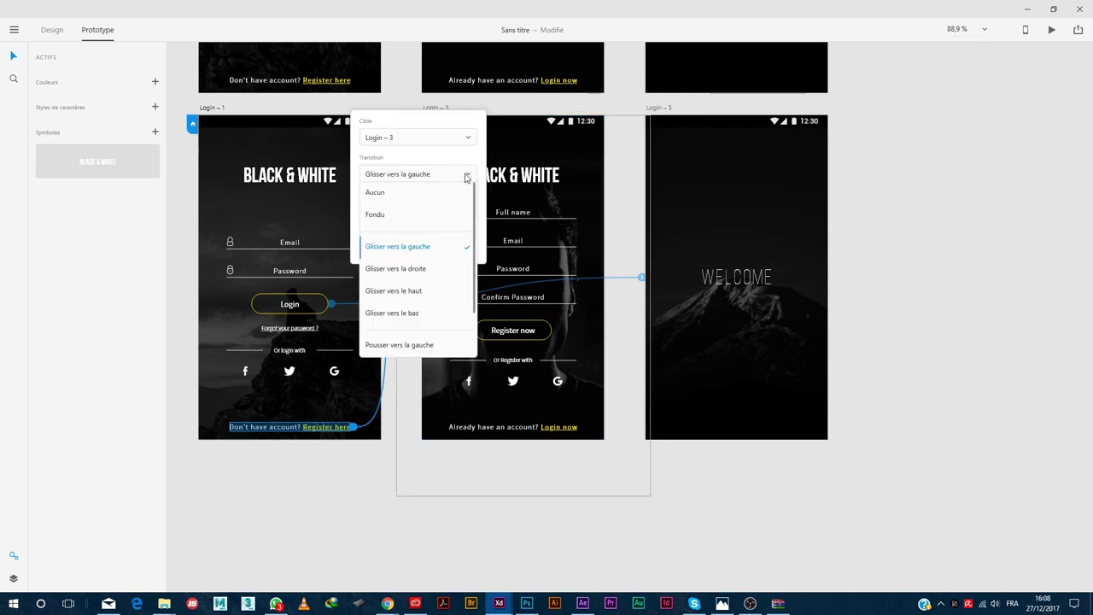
{"action": "left_click", "coordinate": [438, 253]}
{"action": "left_click", "coordinate": [424, 398]}
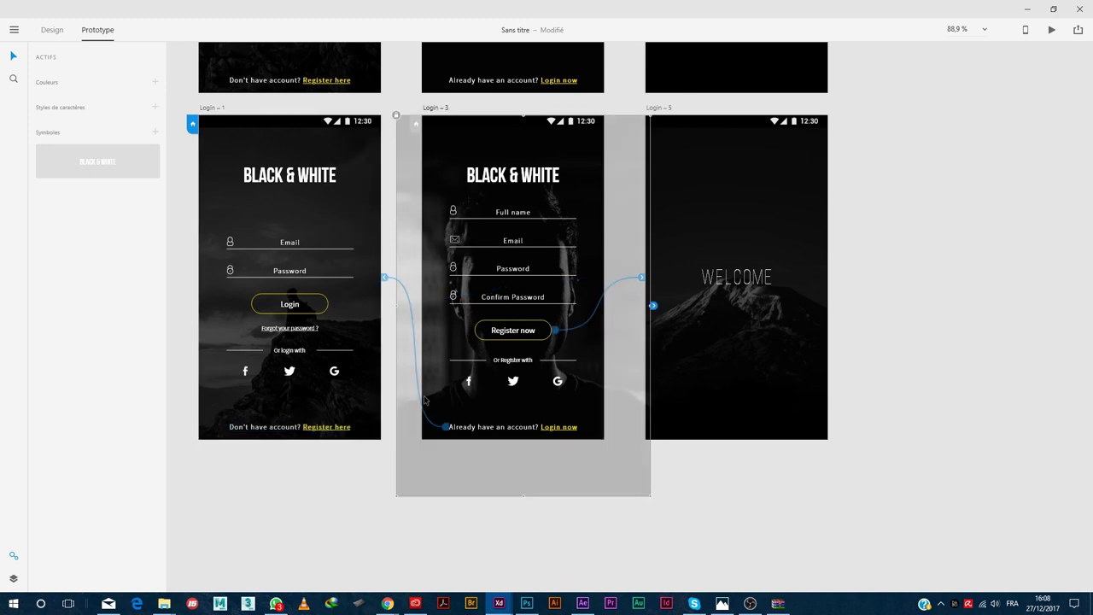
Change the transition of the Login now link from Login – 3 to Login – 1 to Glisser vers la droite
{"action": "left_click", "coordinate": [385, 280]}
{"action": "left_click", "coordinate": [434, 178]}
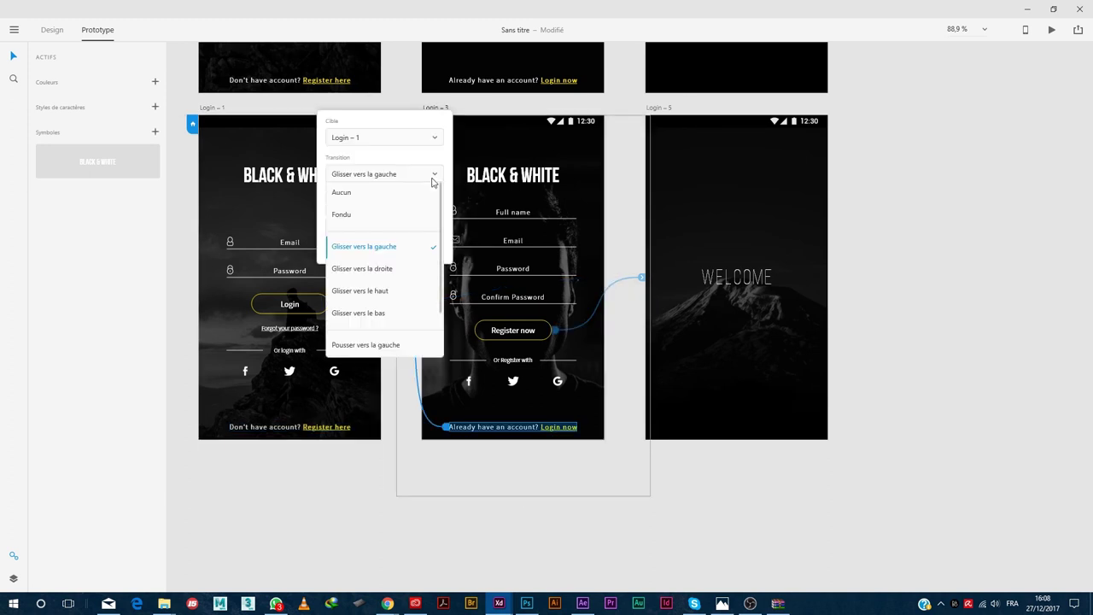
{"action": "left_click", "coordinate": [399, 274]}
{"action": "left_click", "coordinate": [367, 412]}
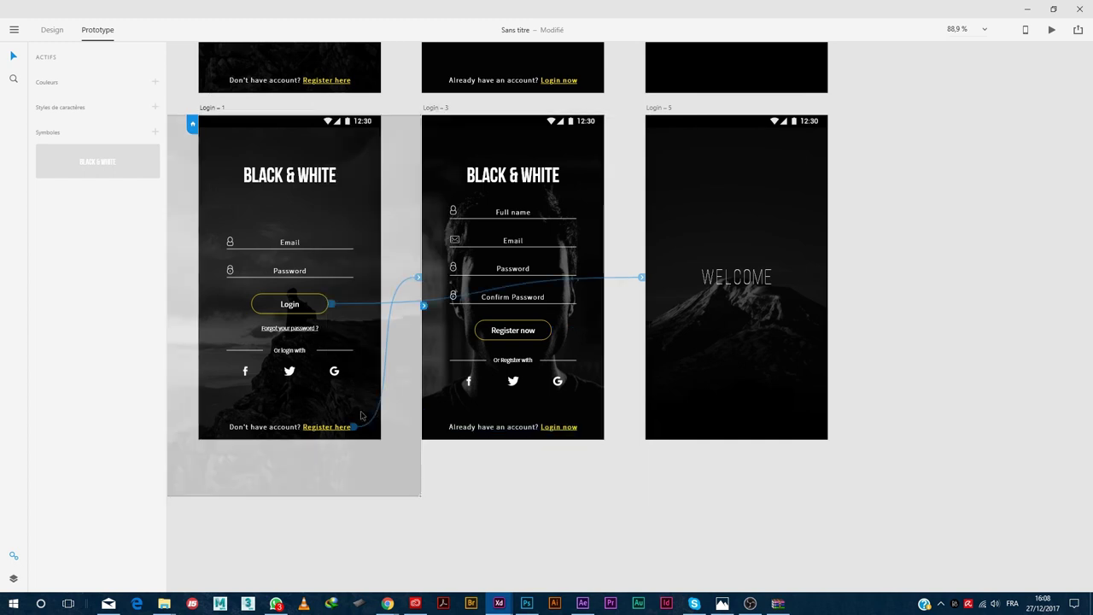
Preview the prototype and test the Register here, Login now, Login and Register now links, closing the preview when done
{"action": "left_click", "coordinate": [1050, 30]}
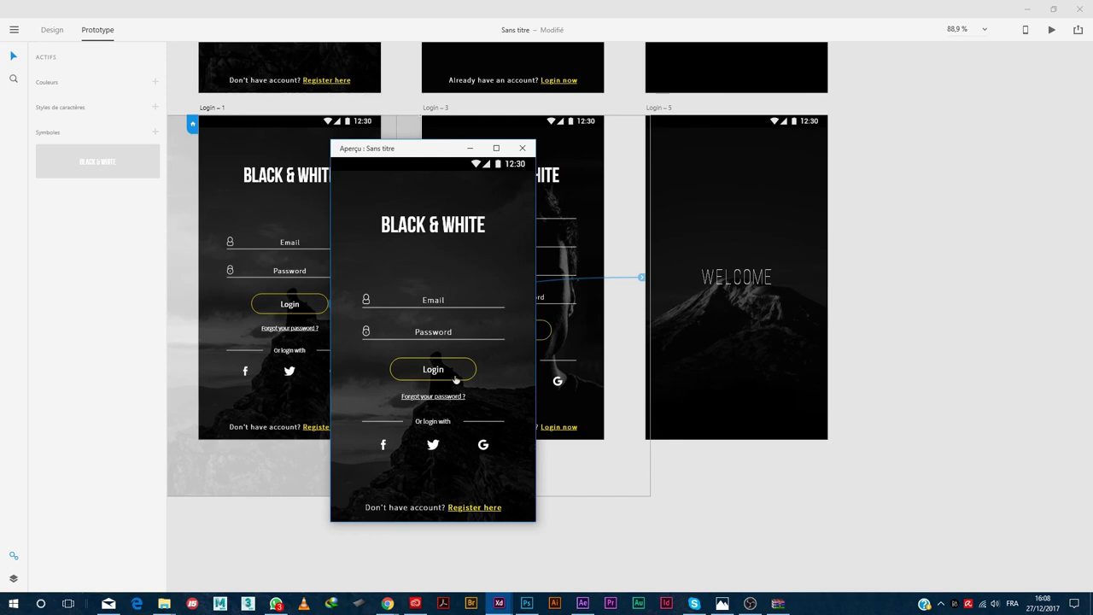
{"action": "left_click", "coordinate": [487, 509]}
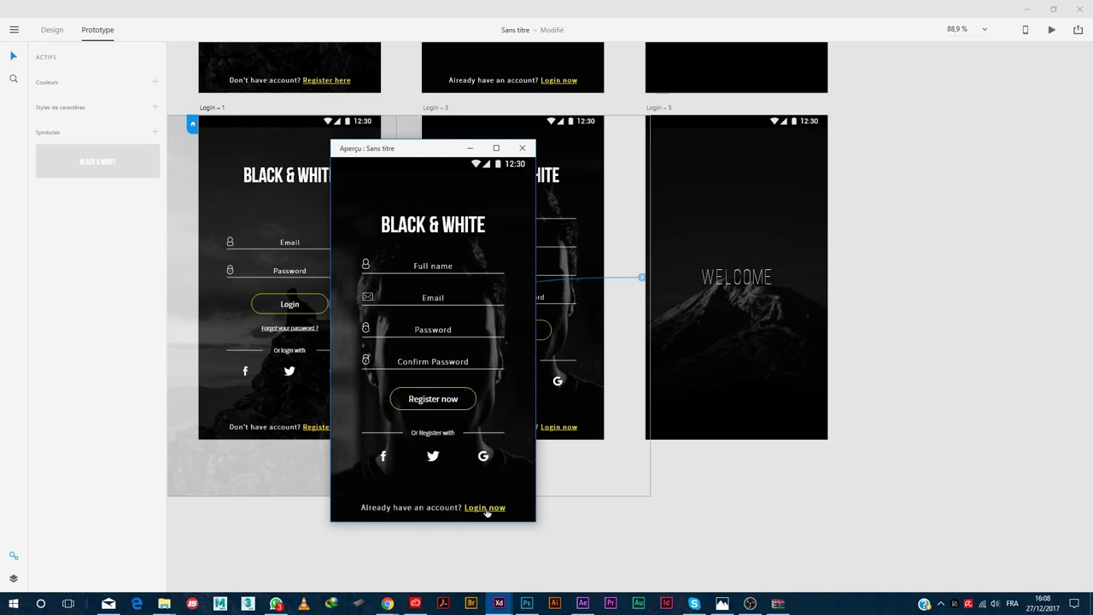
{"action": "left_click", "coordinate": [485, 508]}
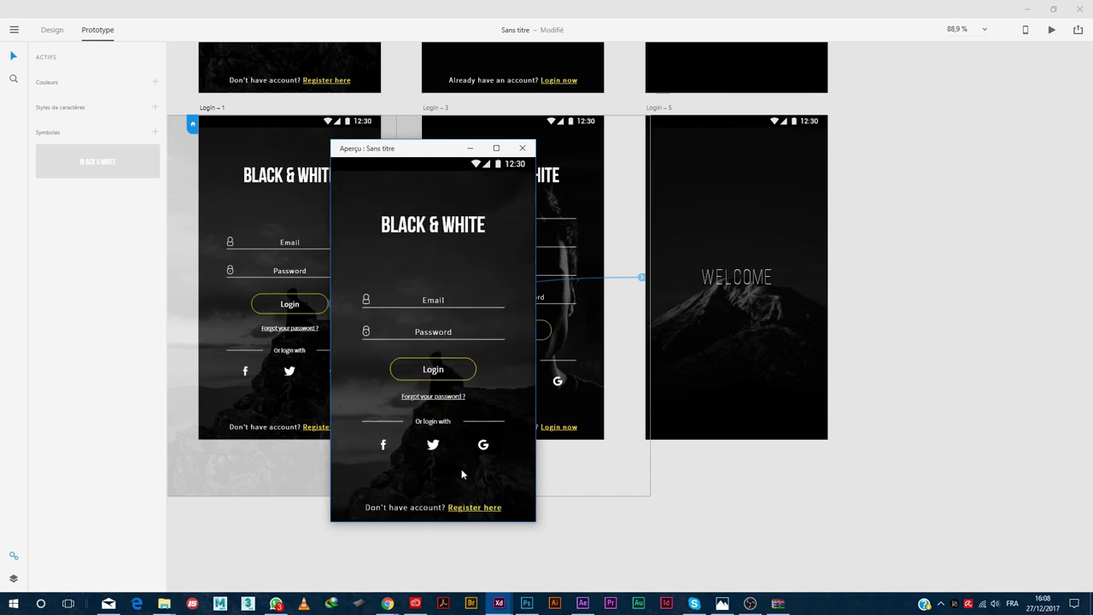
{"action": "left_click", "coordinate": [465, 372]}
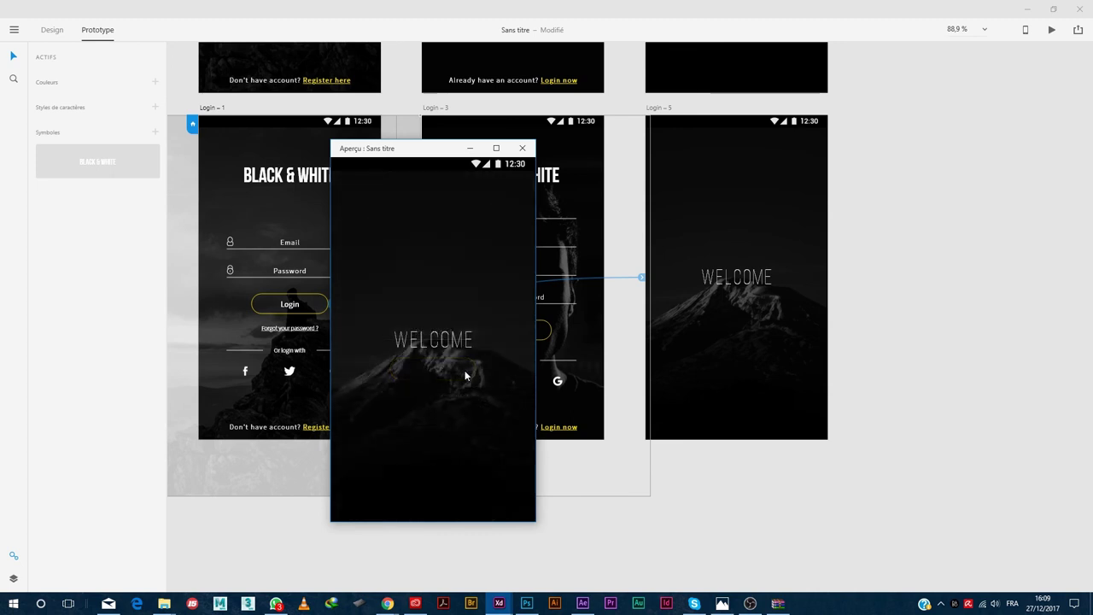
{"action": "left_click", "coordinate": [369, 215]}
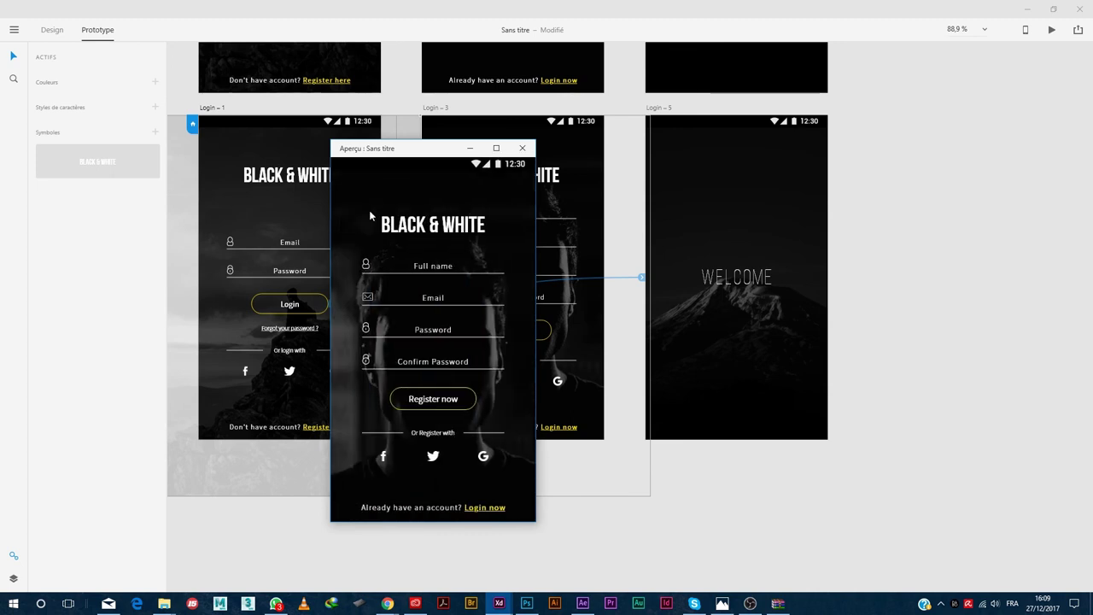
{"action": "left_click", "coordinate": [448, 405]}
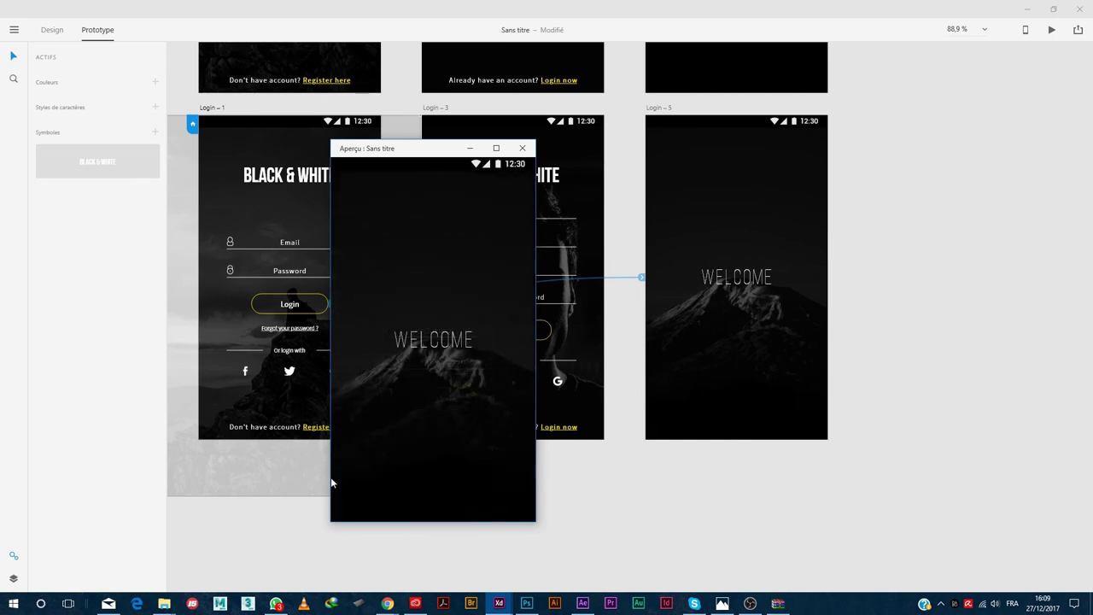
{"action": "left_click", "coordinate": [525, 151]}
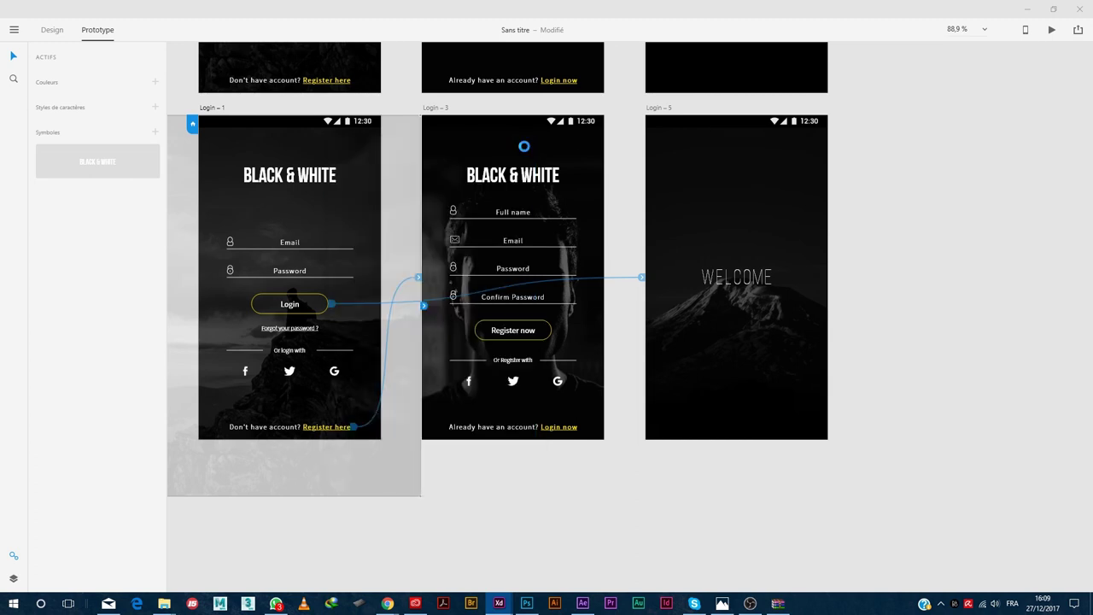
Move the WELCOME text on Login – 5 up so that it sits just above the mountain peak
{"action": "scroll", "coordinate": [751, 263], "scroll_direction": "up", "scroll_amount": 1}
{"action": "left_click", "coordinate": [739, 298]}
{"action": "scroll", "coordinate": [739, 298], "scroll_direction": "up", "scroll_amount": 2}
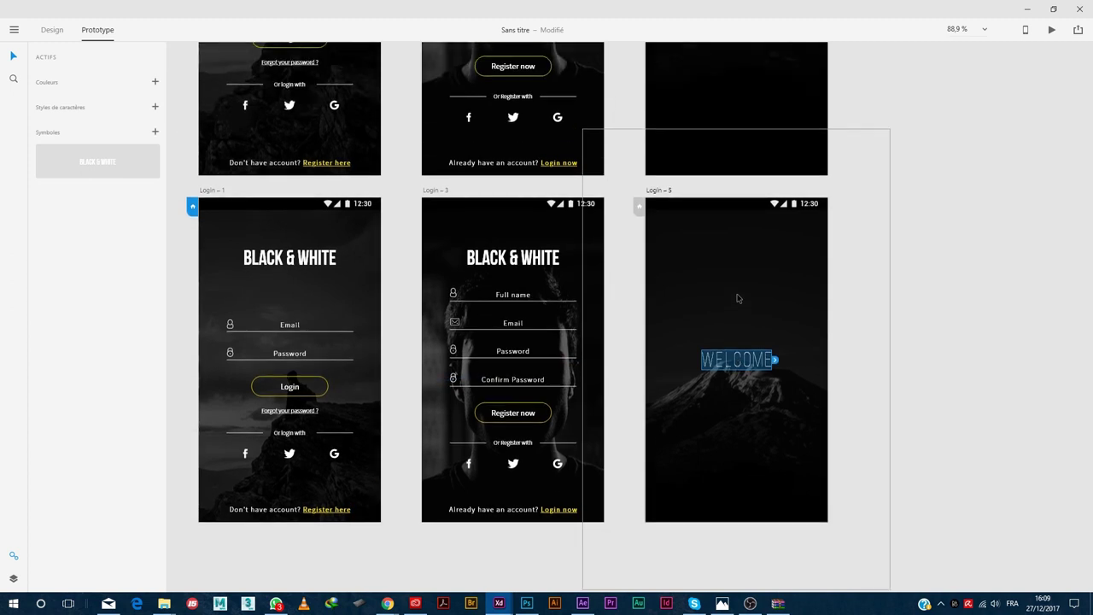
{"action": "mouse_move", "coordinate": [746, 397]}
{"action": "left_mouse_down"}
{"action": "mouse_move", "coordinate": [740, 318]}
{"action": "mouse_move", "coordinate": [739, 382]}
{"action": "left_mouse_up"}
{"action": "scroll", "coordinate": [733, 426], "scroll_direction": "up", "scroll_amount": 4}
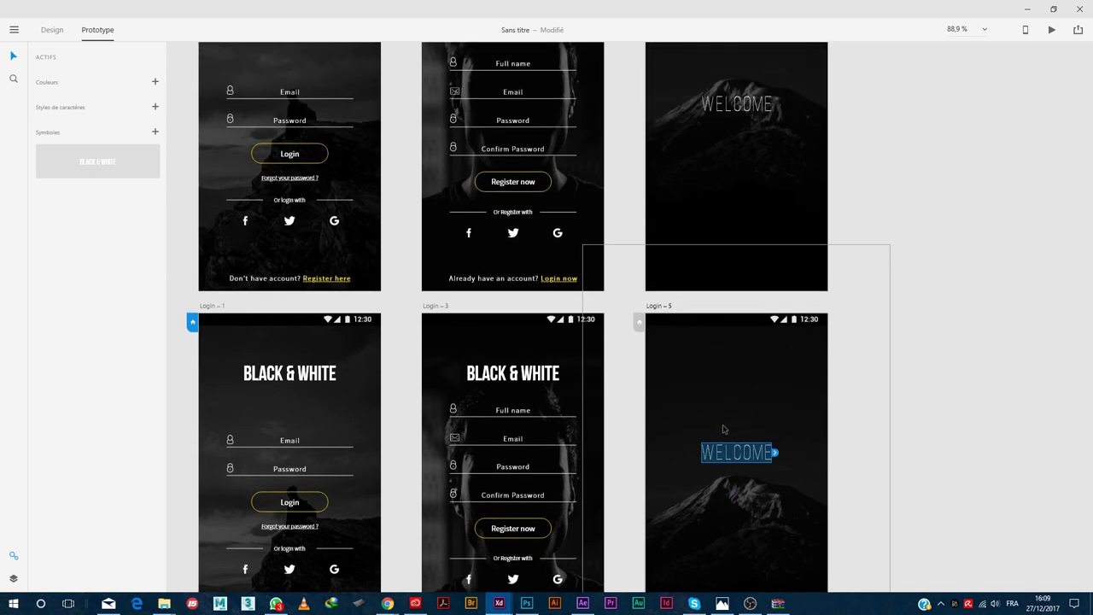
{"action": "scroll", "coordinate": [733, 426], "scroll_direction": "down", "scroll_amount": 5}
{"action": "left_click", "coordinate": [934, 352]}
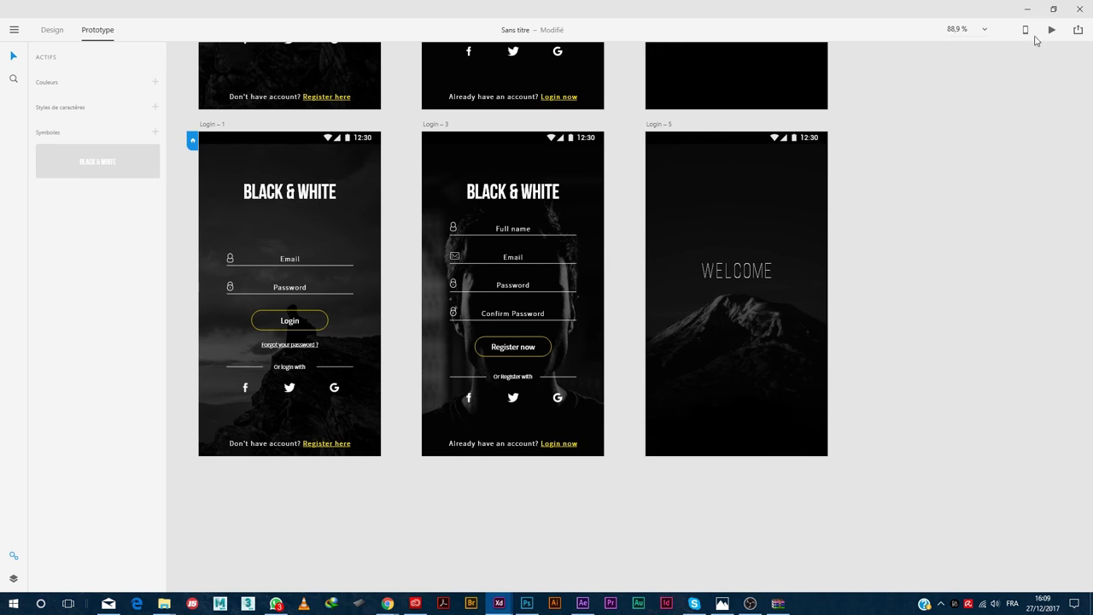
Preview the prototype to check the WELCOME screen and retest the Register here and Login now links, closing the preview when done
{"action": "left_click", "coordinate": [1050, 33]}
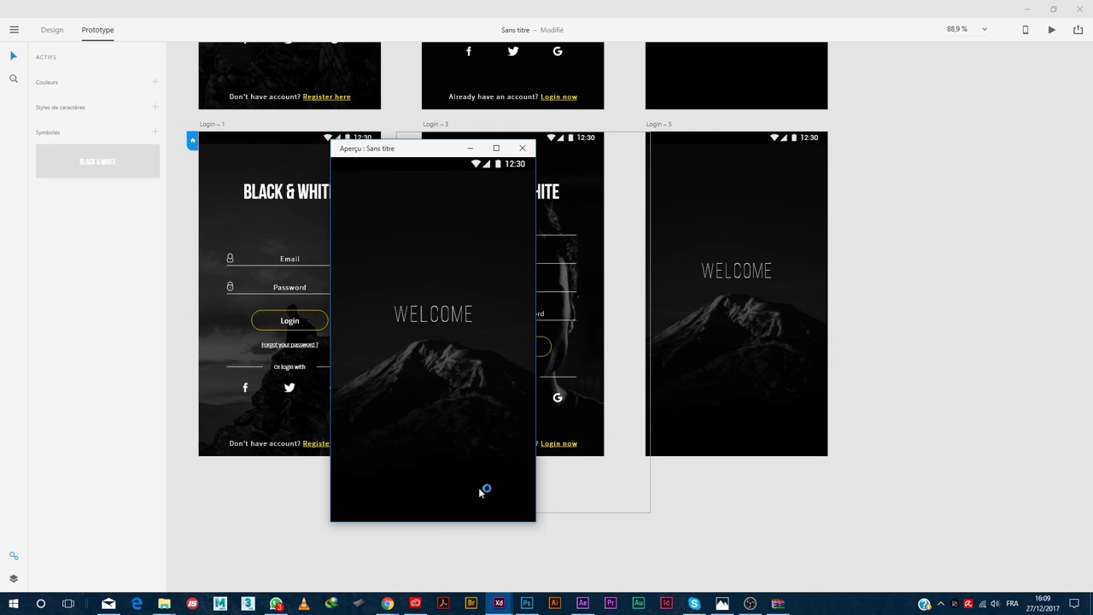
{"action": "left_click", "coordinate": [480, 491]}
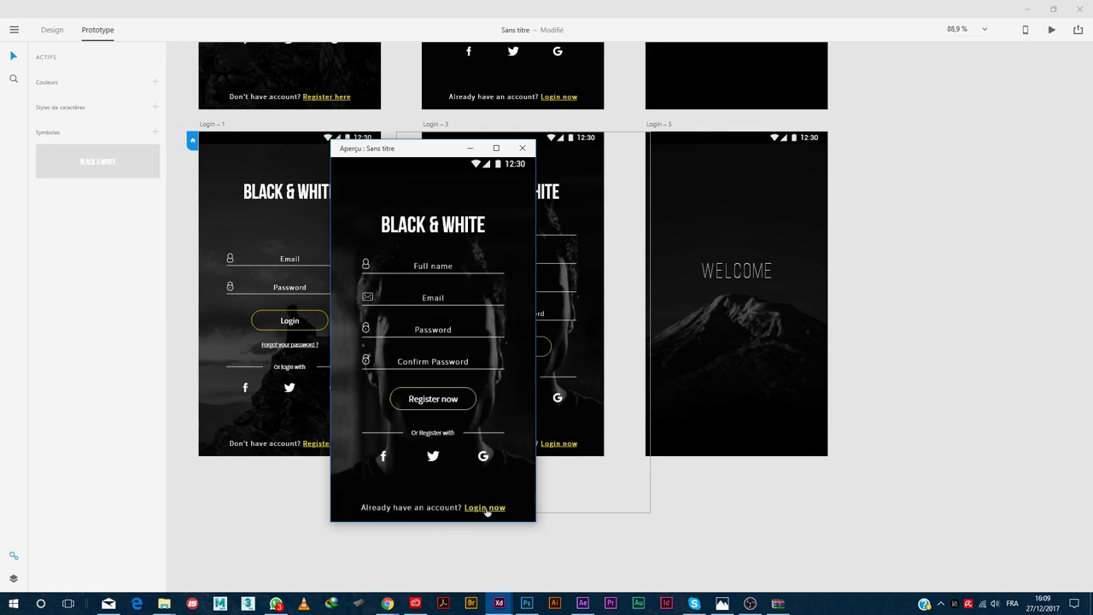
{"action": "left_click", "coordinate": [485, 508]}
{"action": "left_click", "coordinate": [486, 508]}
{"action": "left_click", "coordinate": [485, 508]}
{"action": "left_click", "coordinate": [485, 508]}
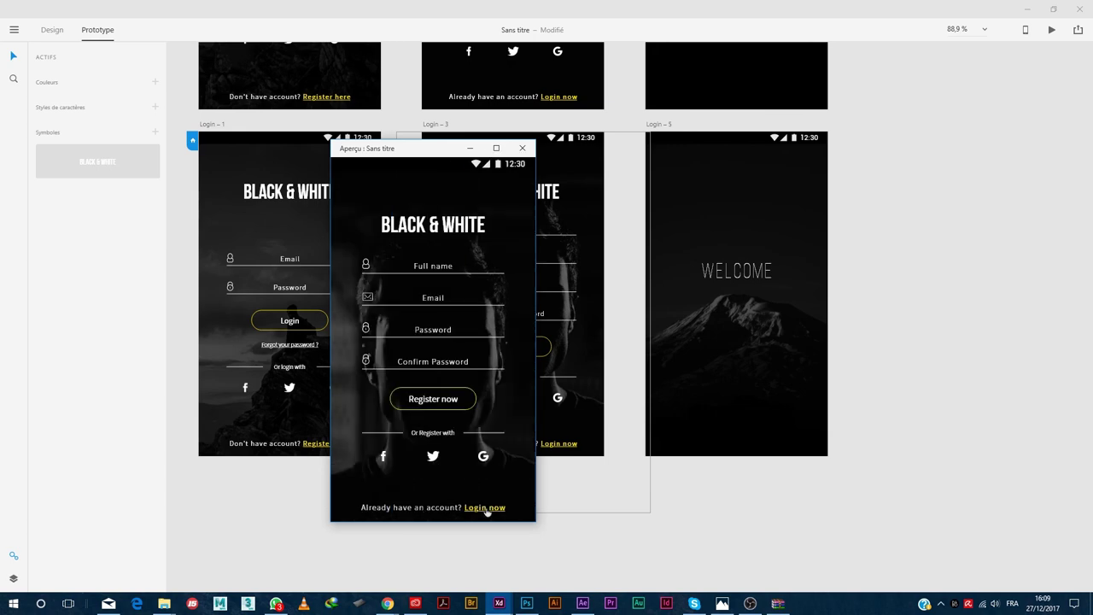
{"action": "left_click", "coordinate": [522, 148]}
Save the document as an XD file named bandw in the Creative Cloud Files folder
{"action": "scroll", "coordinate": [273, 85], "scroll_direction": "up", "scroll_amount": 1}
{"action": "left_click", "coordinate": [14, 29]}
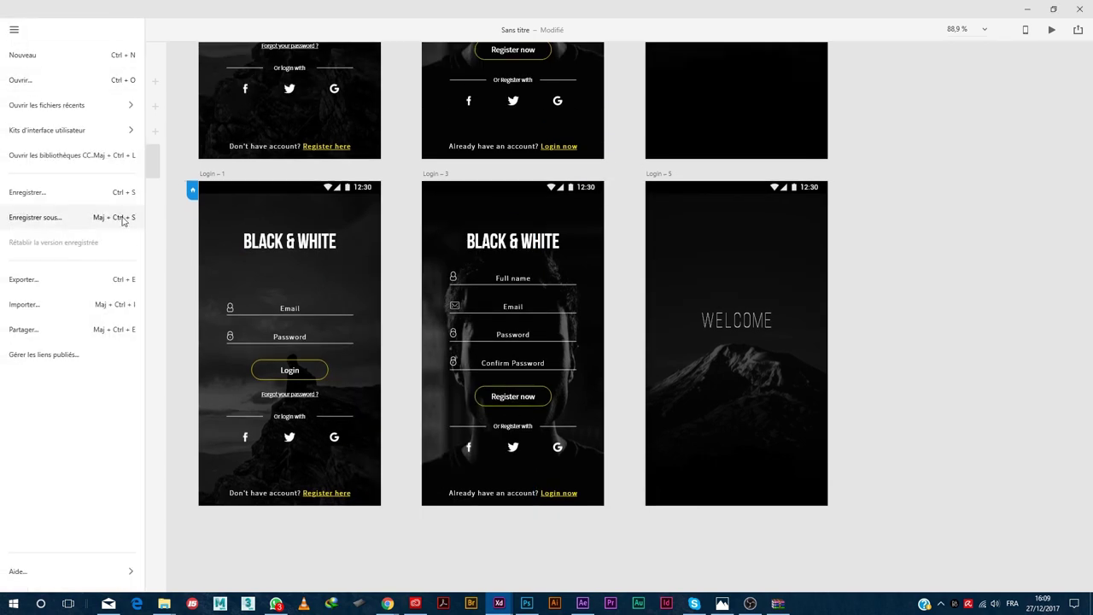
{"action": "key", "text": "ctrl+s"}
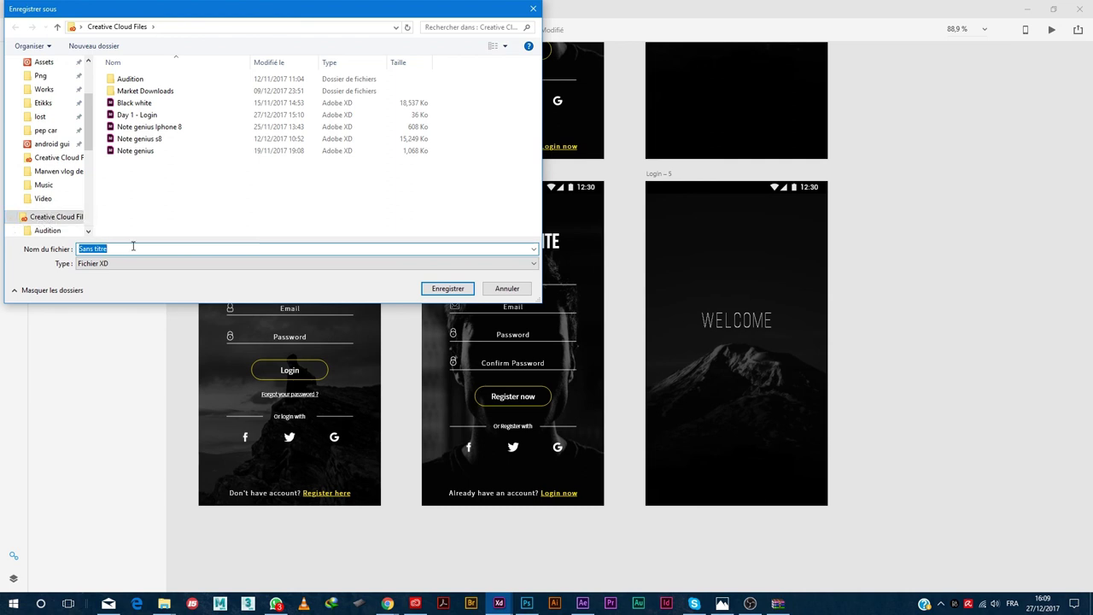
{"action": "type", "text": "b"}
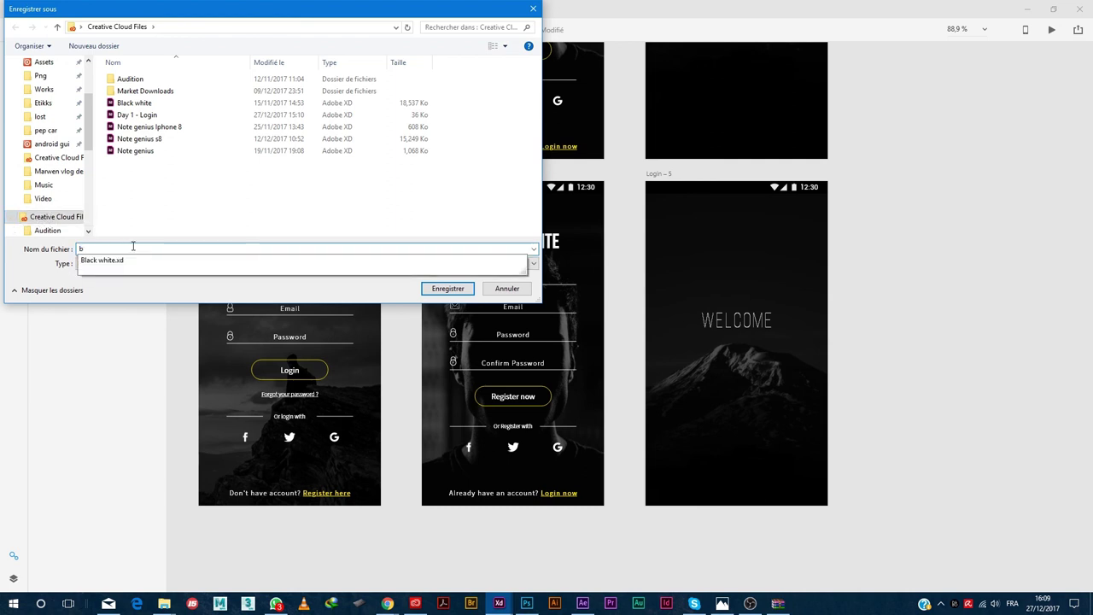
{"action": "type", "text": "andw"}
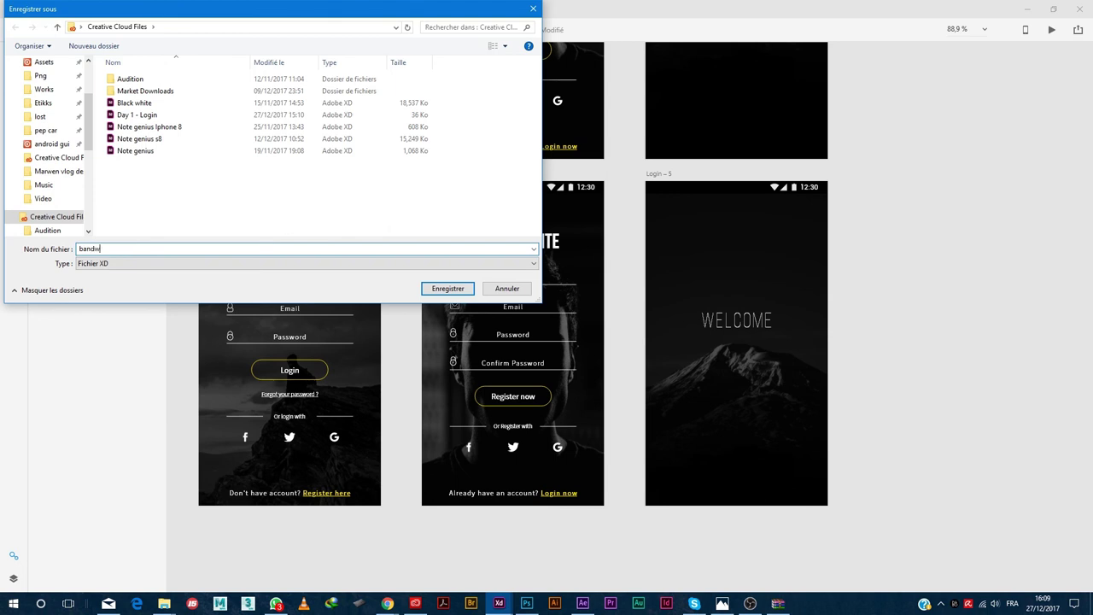
{"action": "left_click", "coordinate": [448, 288]}
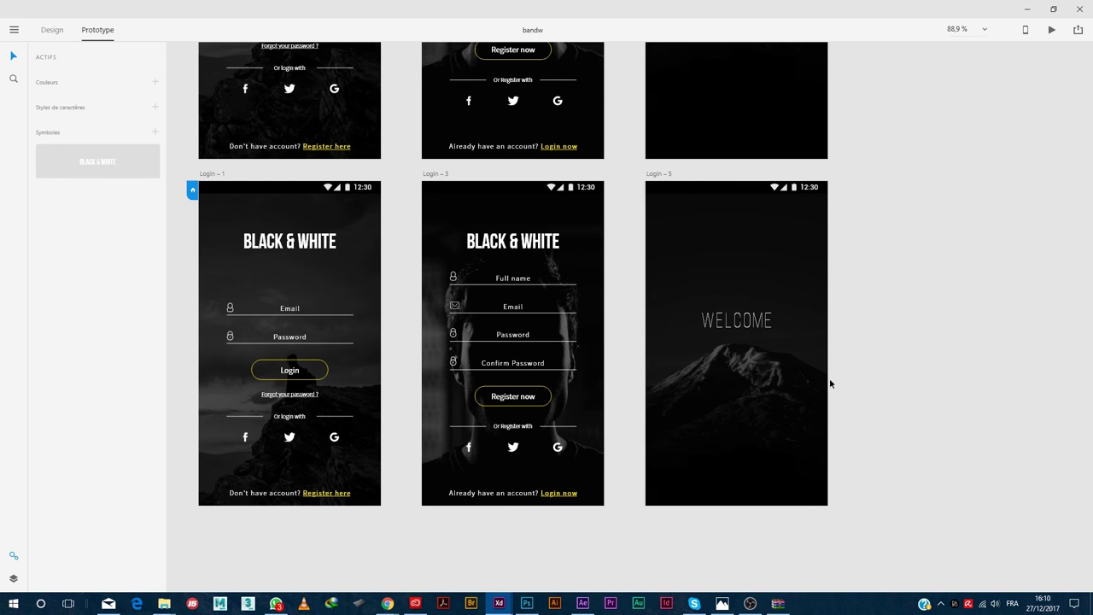
Publish the prototype with the title bandw by creating a public link, and copy that link
{"action": "left_click", "coordinate": [1078, 31]}
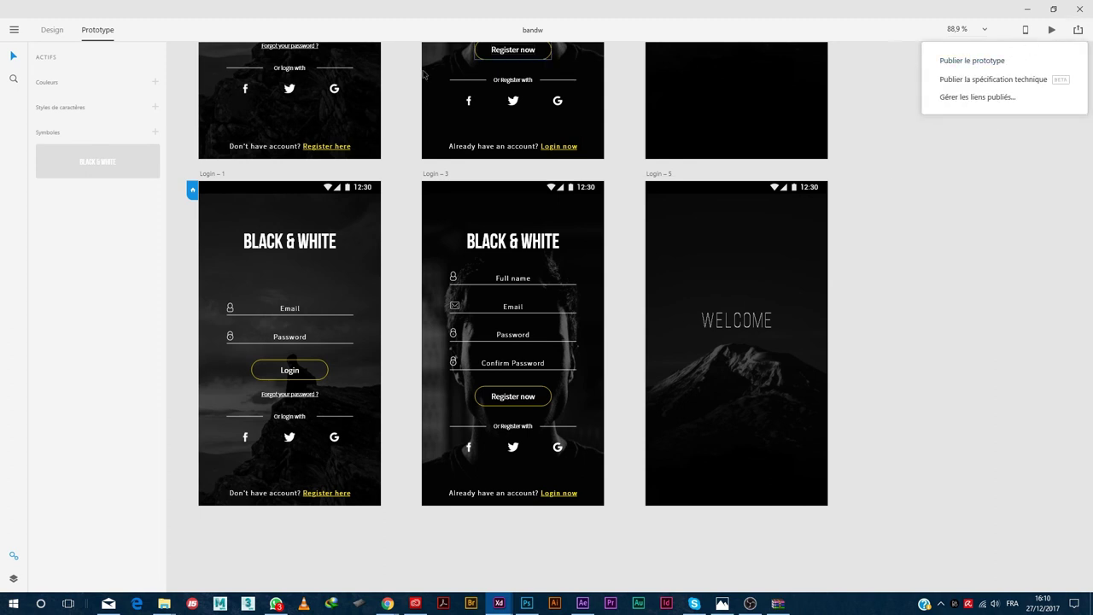
{"action": "left_click", "coordinate": [998, 67]}
{"action": "left_click", "coordinate": [981, 63]}
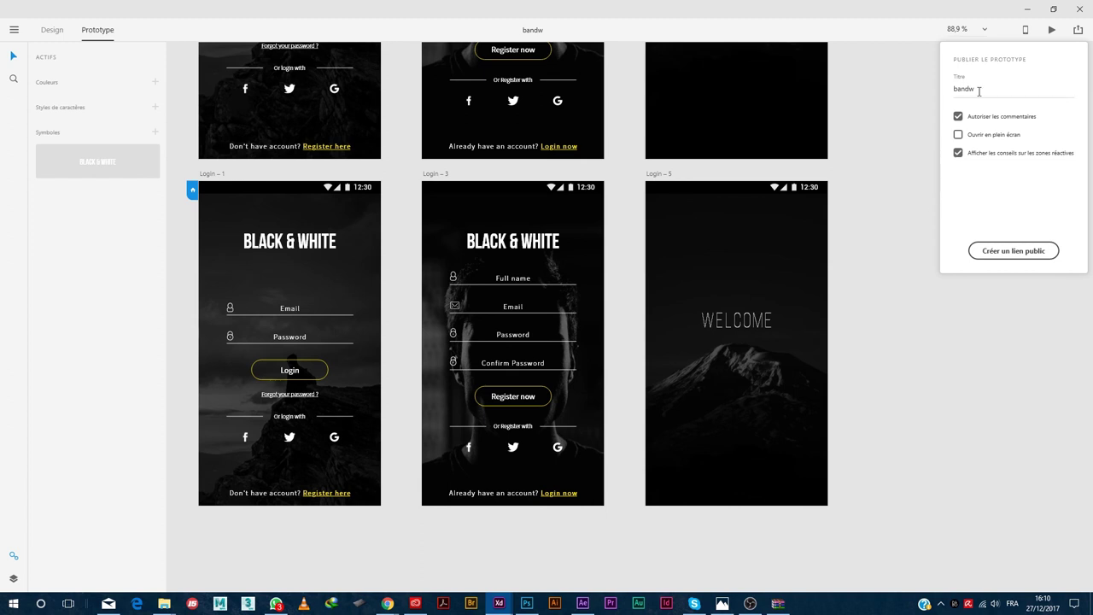
{"action": "left_click", "coordinate": [1016, 251]}
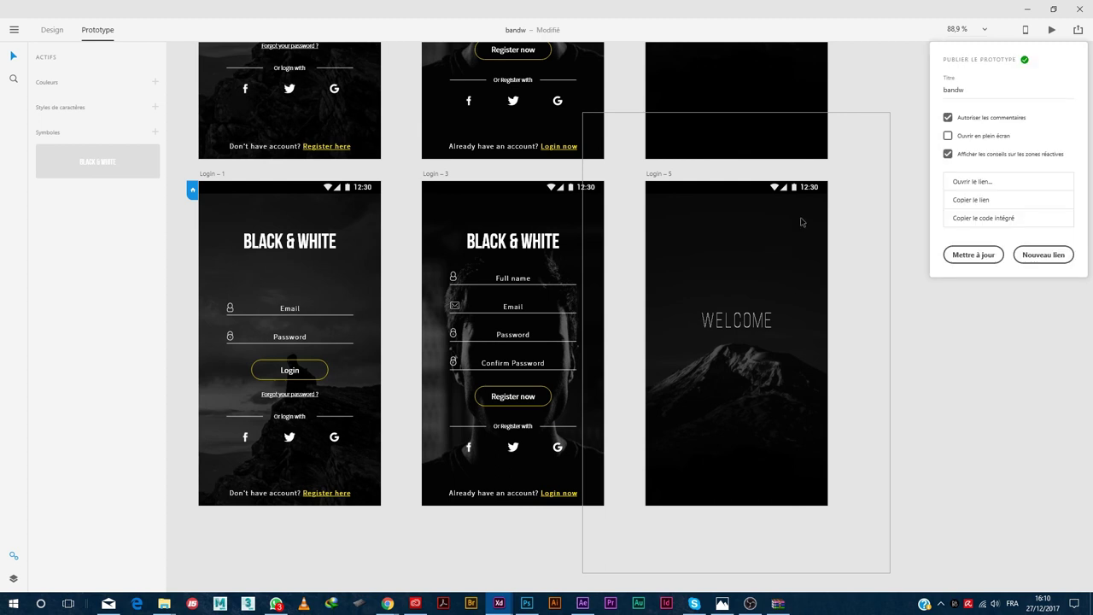
{"action": "left_click", "coordinate": [960, 202]}
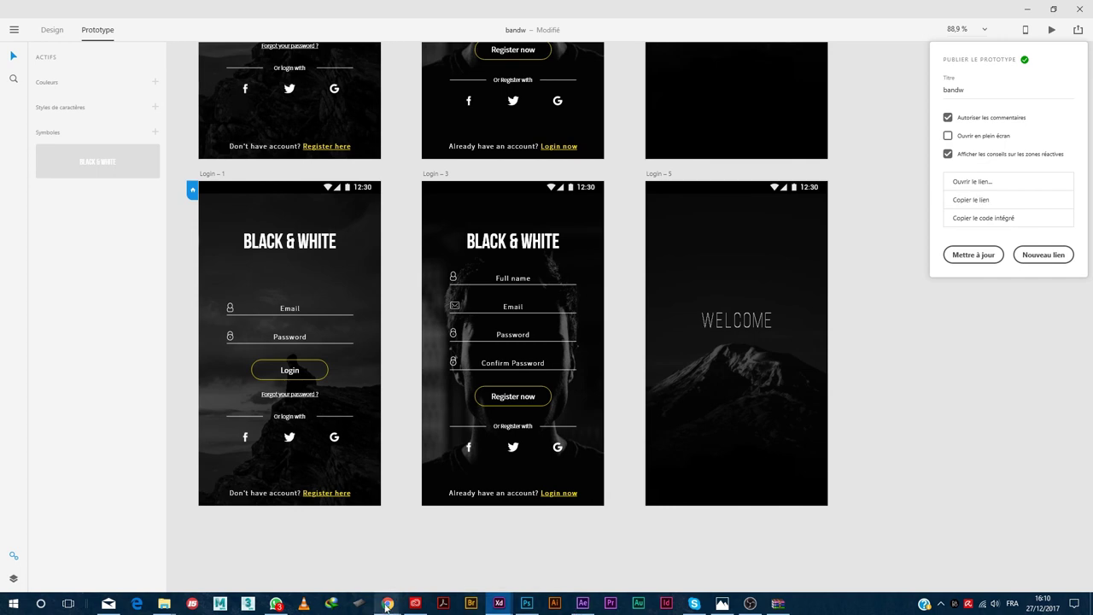
Switch to Chrome and open the copied prototype link in a new tab
{"action": "mouse_move", "coordinate": [384, 608]}
{"action": "left_click", "coordinate": [508, 555]}
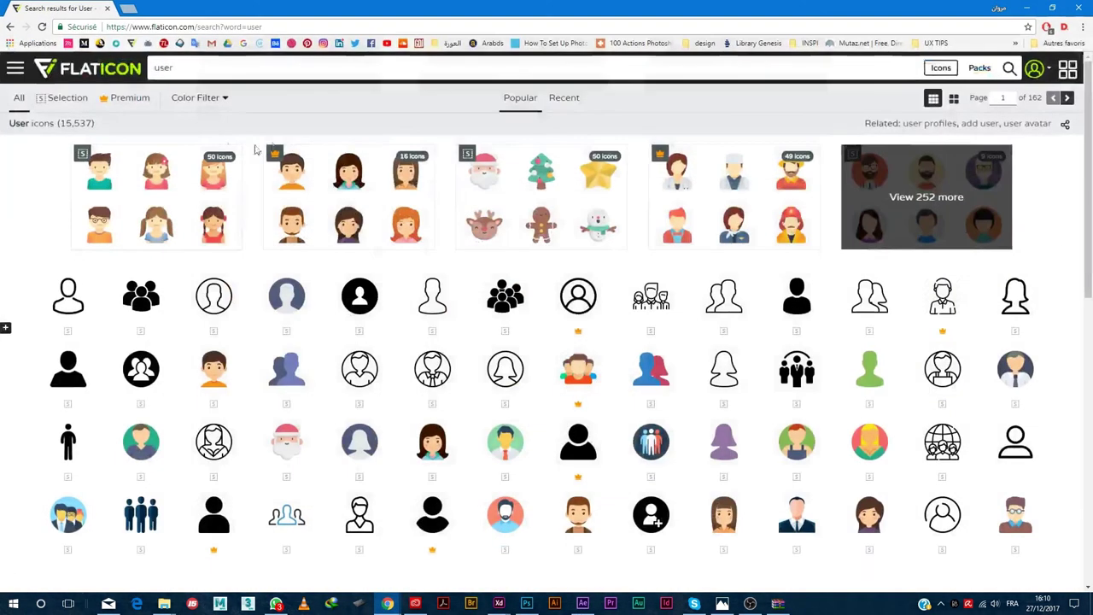
{"action": "left_click", "coordinate": [128, 8]}
{"action": "right_click", "coordinate": [151, 26]}
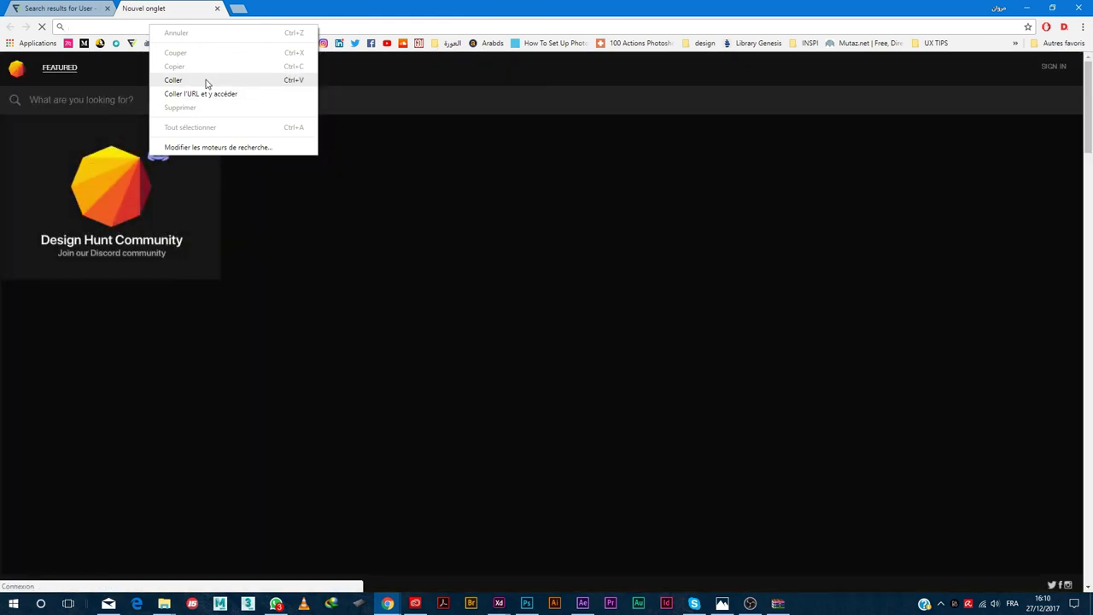
{"action": "left_click", "coordinate": [205, 79]}
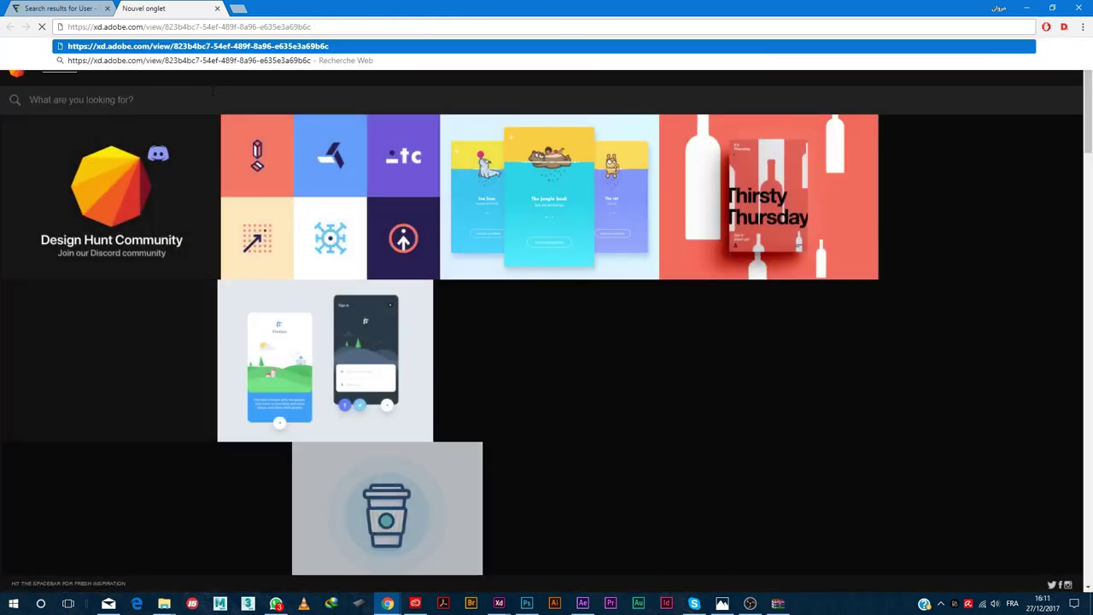
{"action": "key", "text": "Return"}
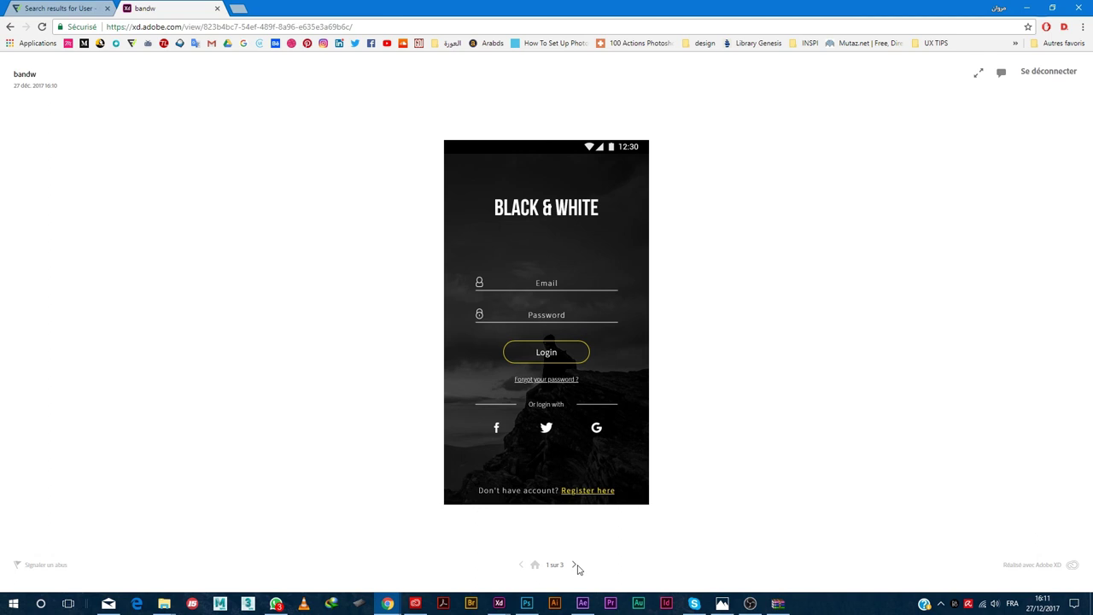
Test the Register here, Login now and Register now links in the published prototype, and go back one screen from WELCOME
{"action": "left_click", "coordinate": [585, 494]}
{"action": "left_click", "coordinate": [589, 493]}
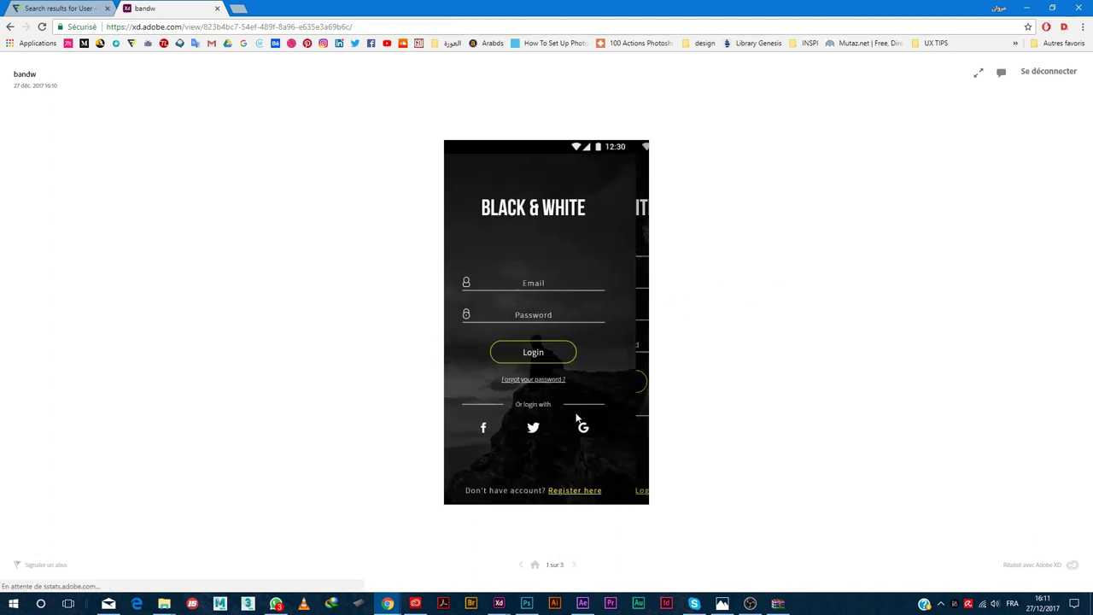
{"action": "left_click", "coordinate": [593, 493]}
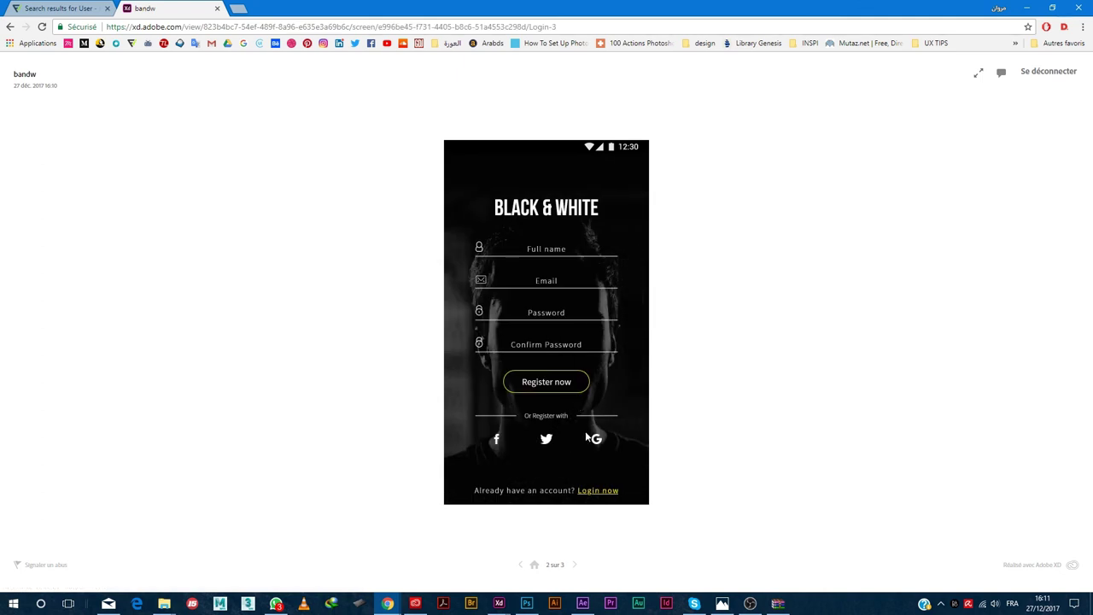
{"action": "left_click", "coordinate": [594, 491]}
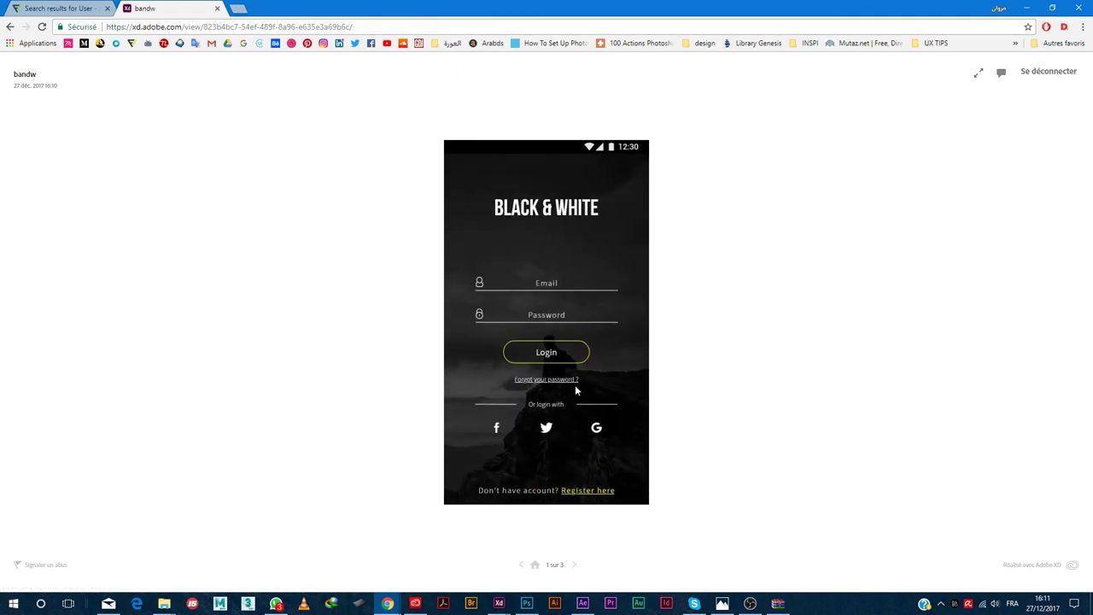
{"action": "left_click", "coordinate": [593, 494]}
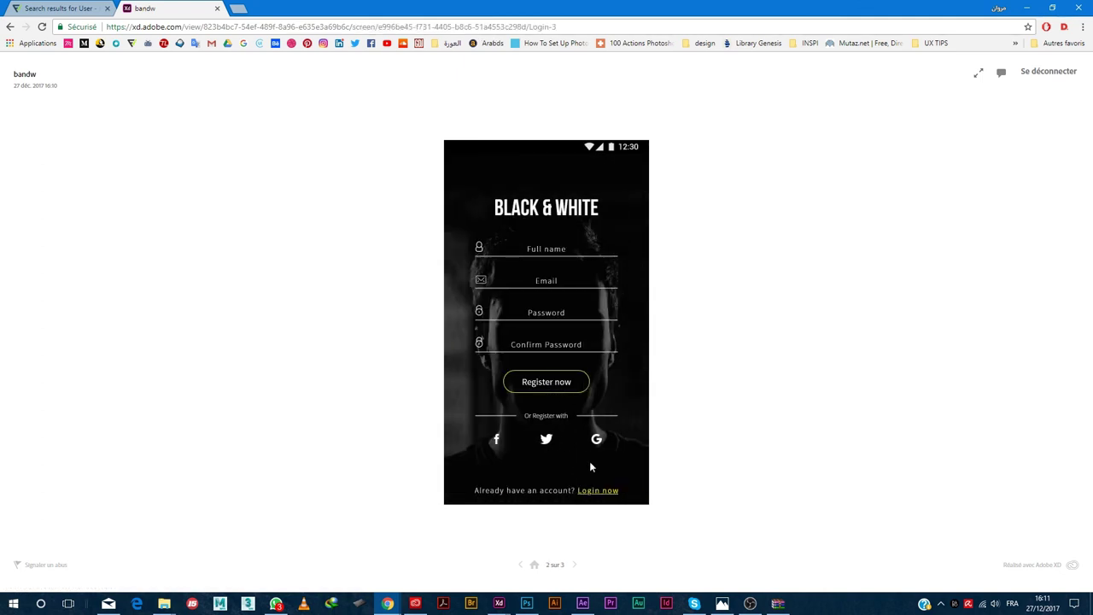
{"action": "left_click", "coordinate": [565, 384]}
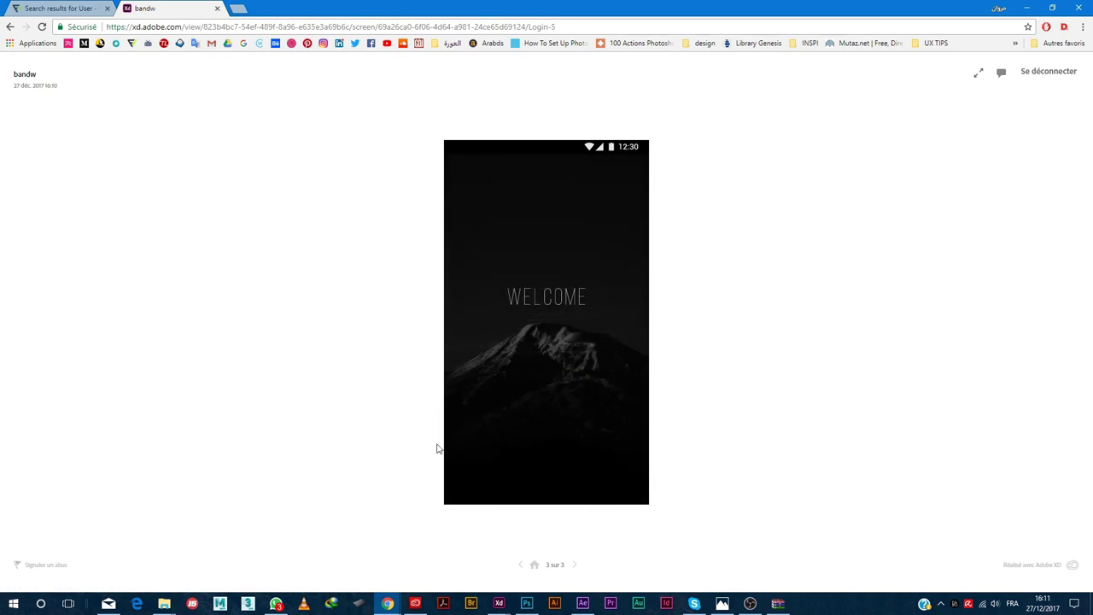
{"action": "left_click", "coordinate": [521, 564]}
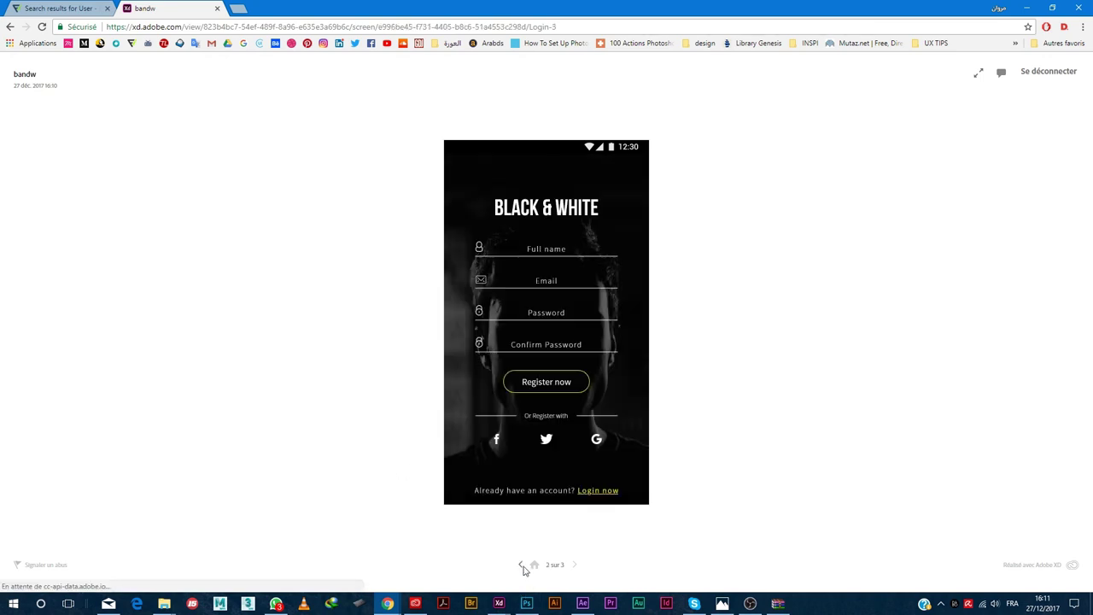
{"action": "left_click", "coordinate": [597, 491]}
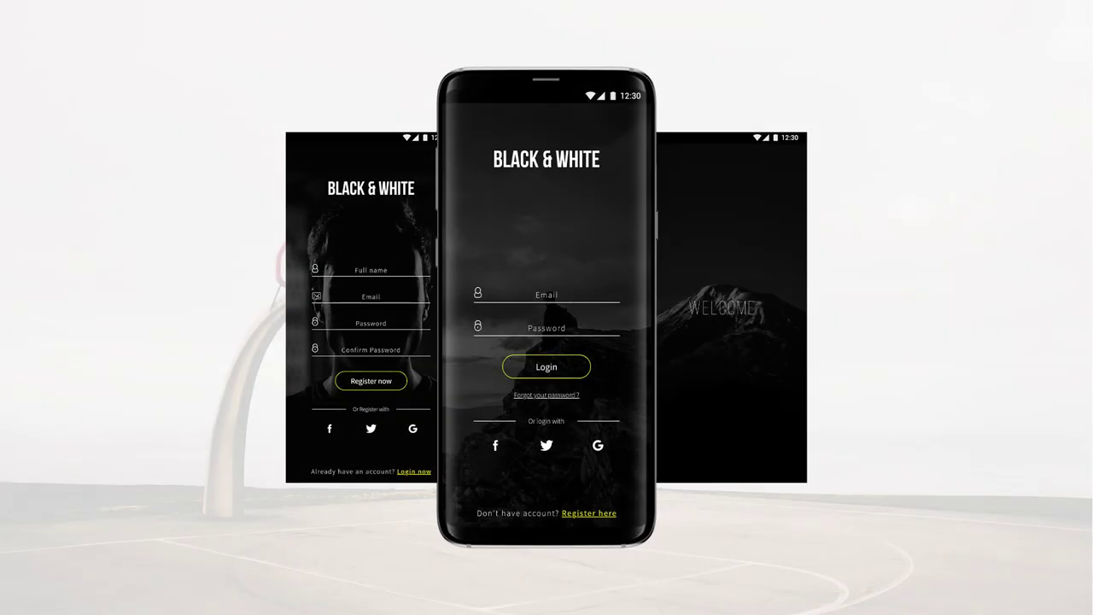